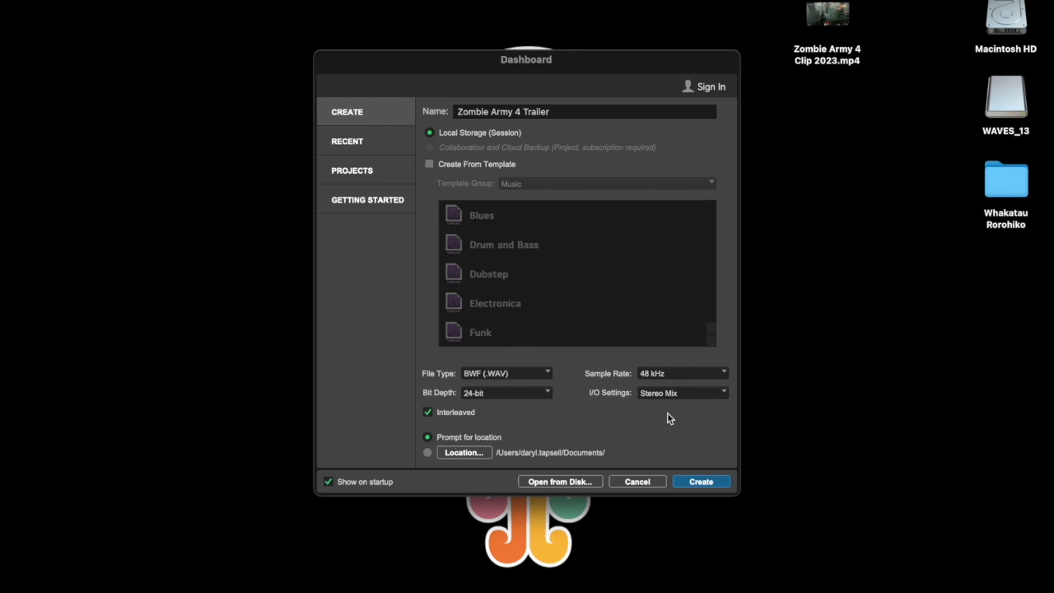
- Create the session and save it as Zombie Army 4 Trailer 2023 in the AP504 - Post folder under Documents
left_click(699, 480)
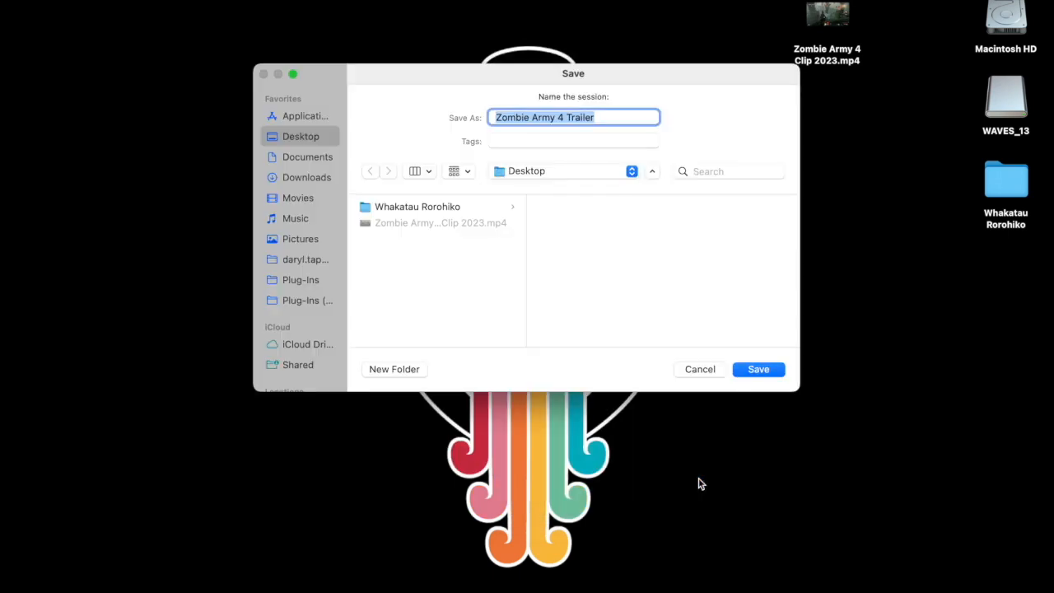
left_click(573, 170)
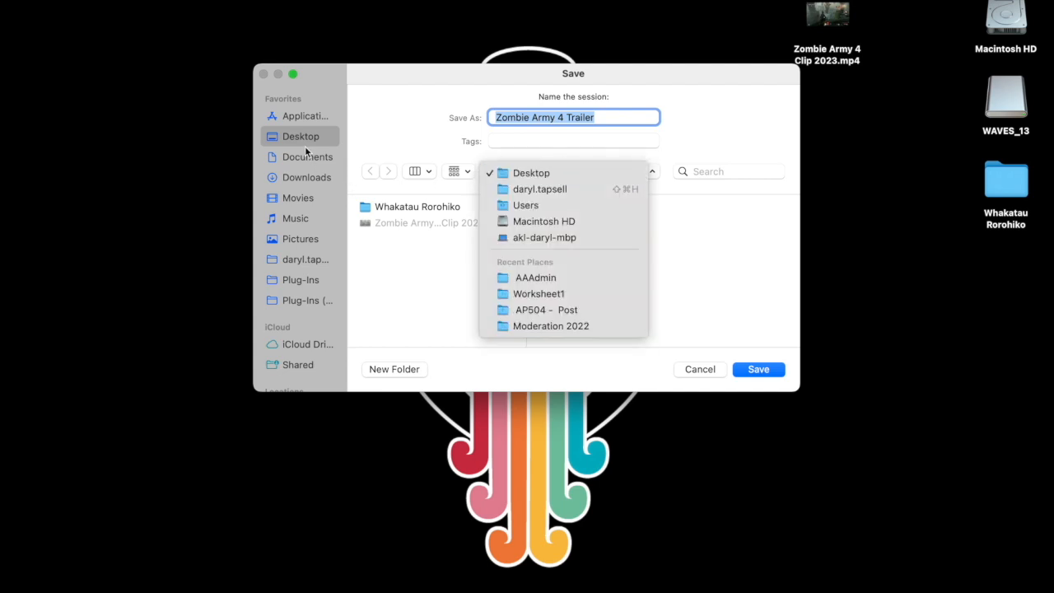
left_click(305, 155)
left_click(428, 240)
left_click(601, 114)
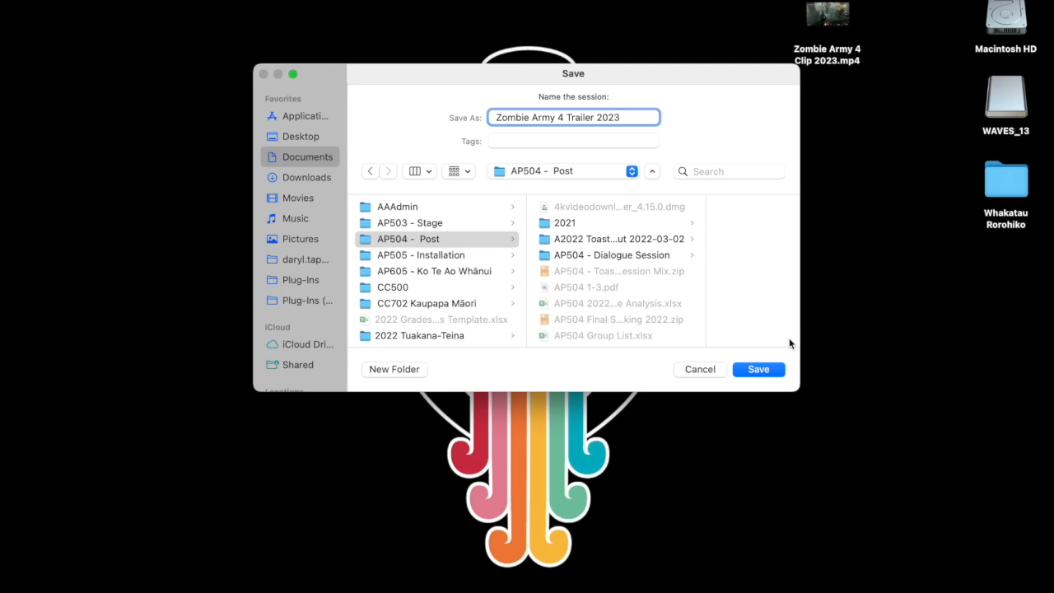
left_click(758, 369)
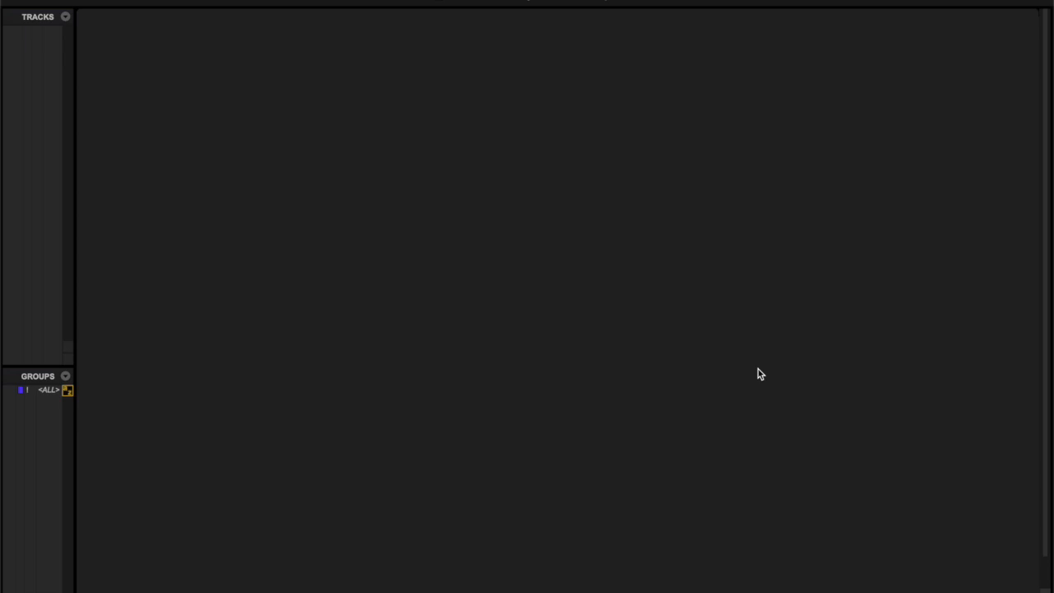
- Hide Pro Tools Studio and open the Zombie Army 4 Trailer 2023 session folder inside Documents, AP504 - Post, in Finder
left_click(64, 0)
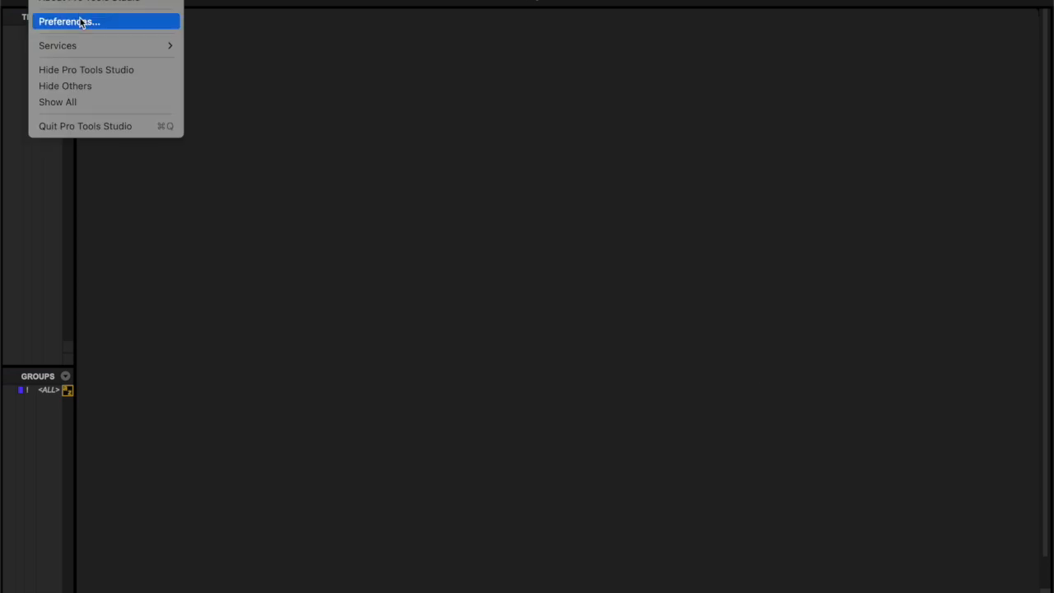
left_click(98, 69)
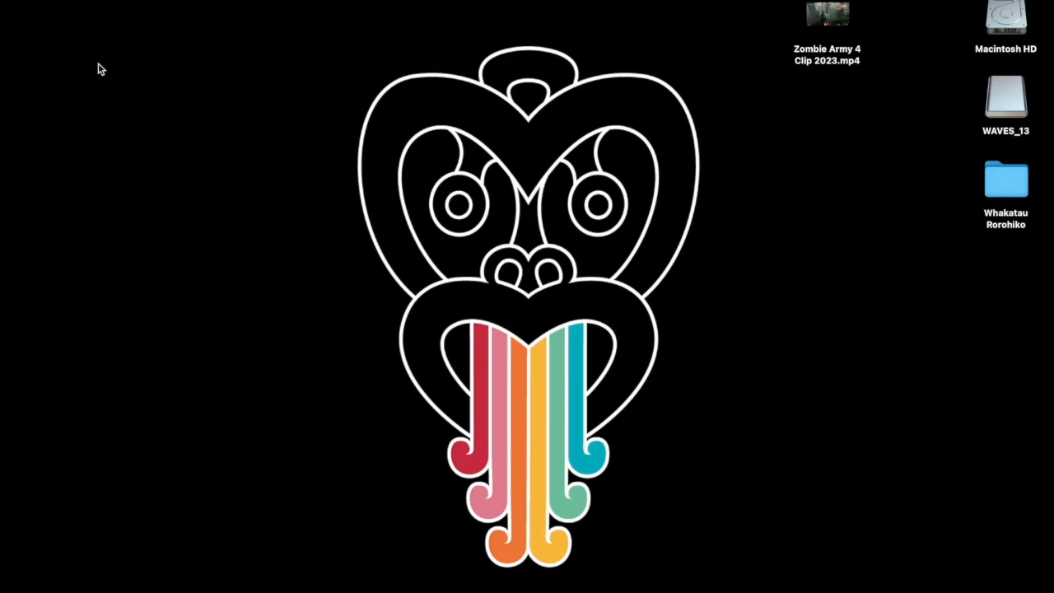
double_click(1014, 18)
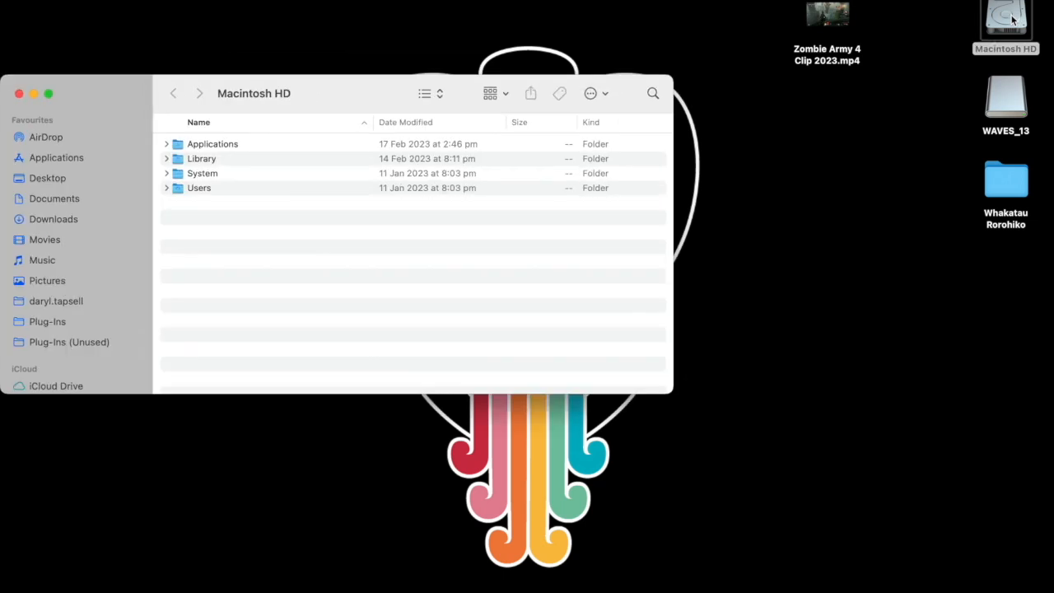
left_click(62, 198)
double_click(206, 173)
double_click(242, 144)
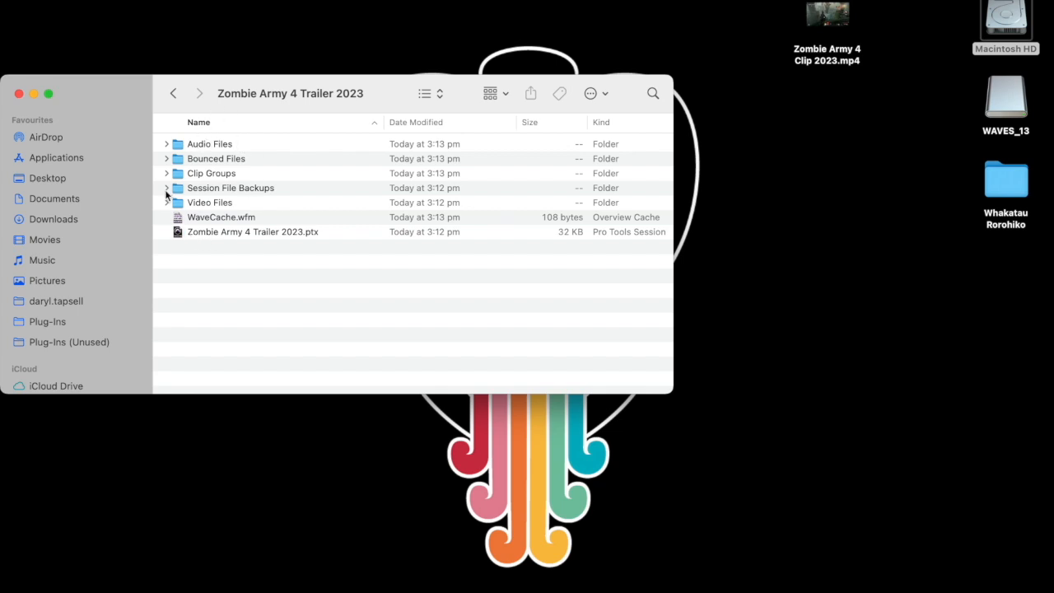
- Move Zombie Army 4 Clip 2023.mp4 from the desktop into the session's Video Files folder and return to Pro Tools
left_click(842, 52)
left_click_drag(841, 52, 215, 210)
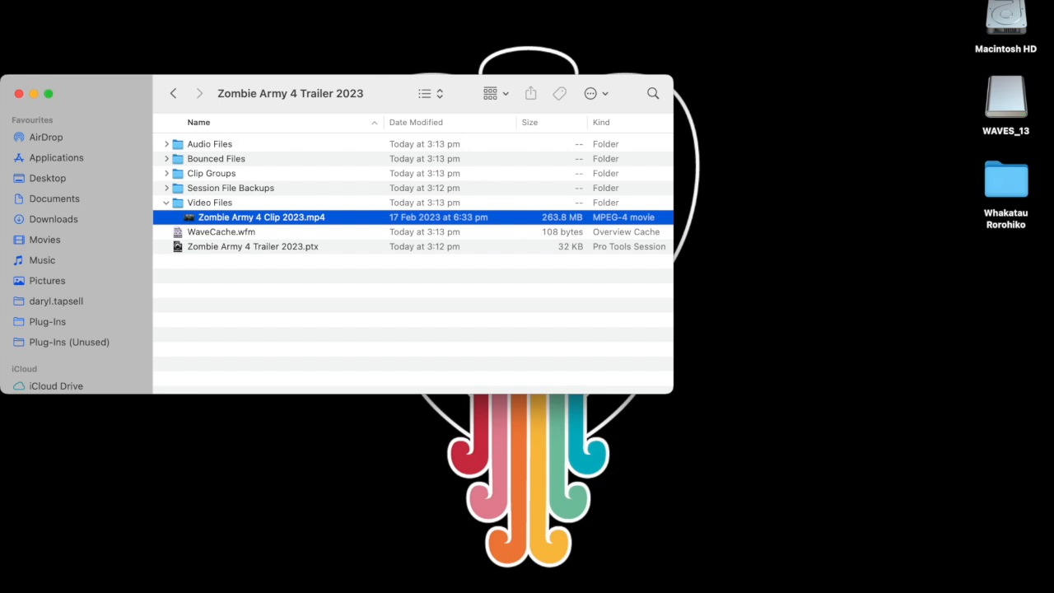
left_click(15, 62)
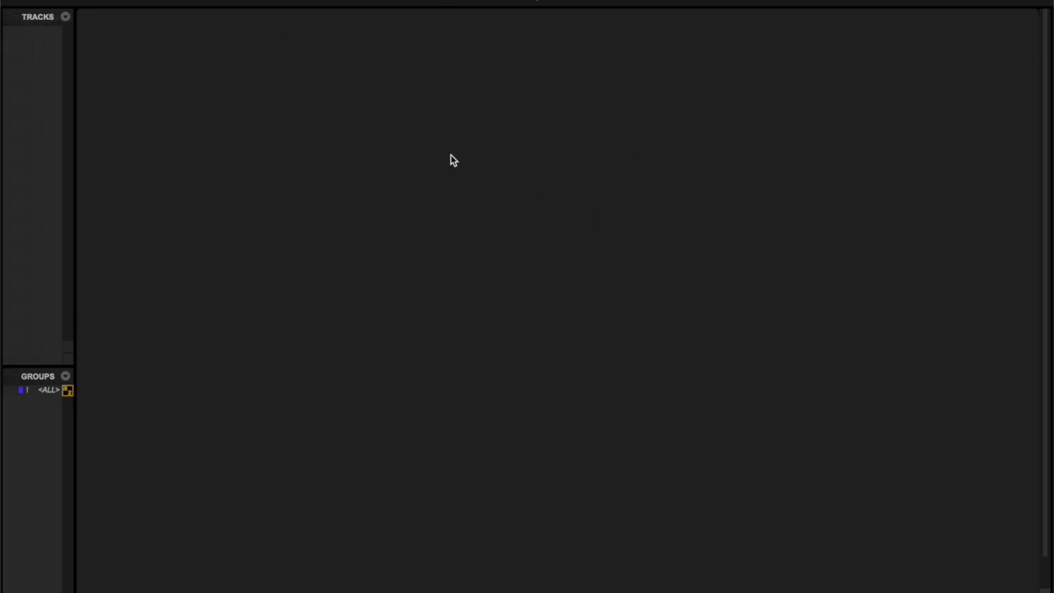
- Import Zombie Army 4 Clip 2023.mp4 from Video Files at Session Start, including its audio, with Audio Files as the destination folder
left_click(103, 0)
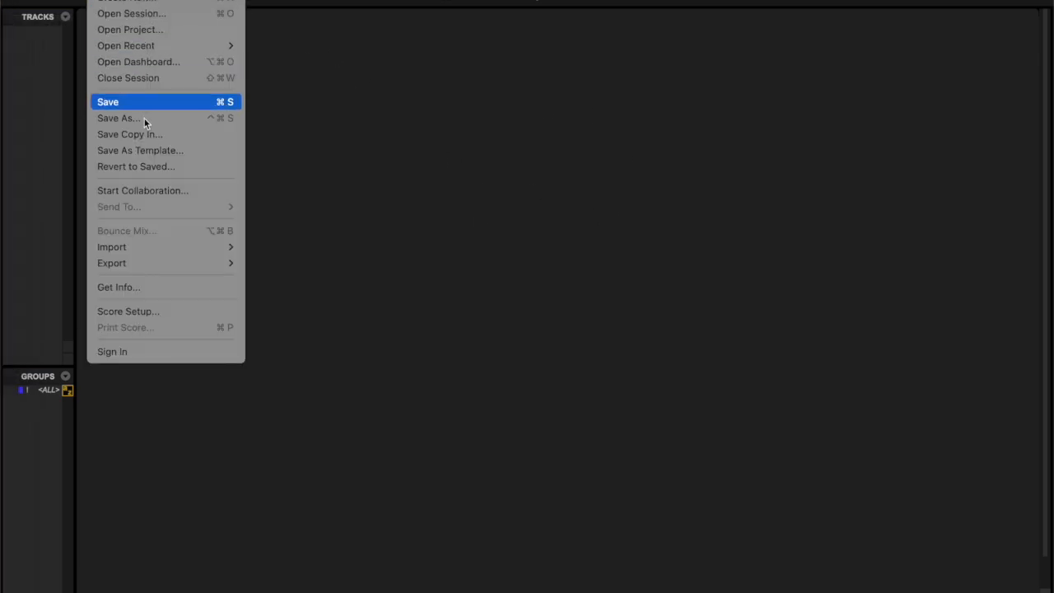
mouse_move(165, 247)
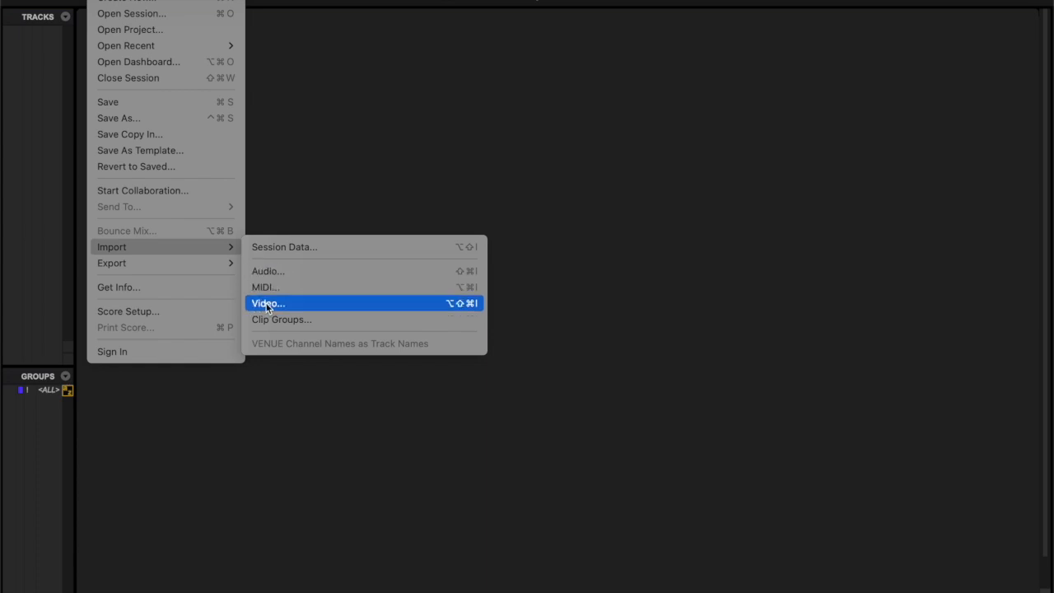
left_click(465, 303)
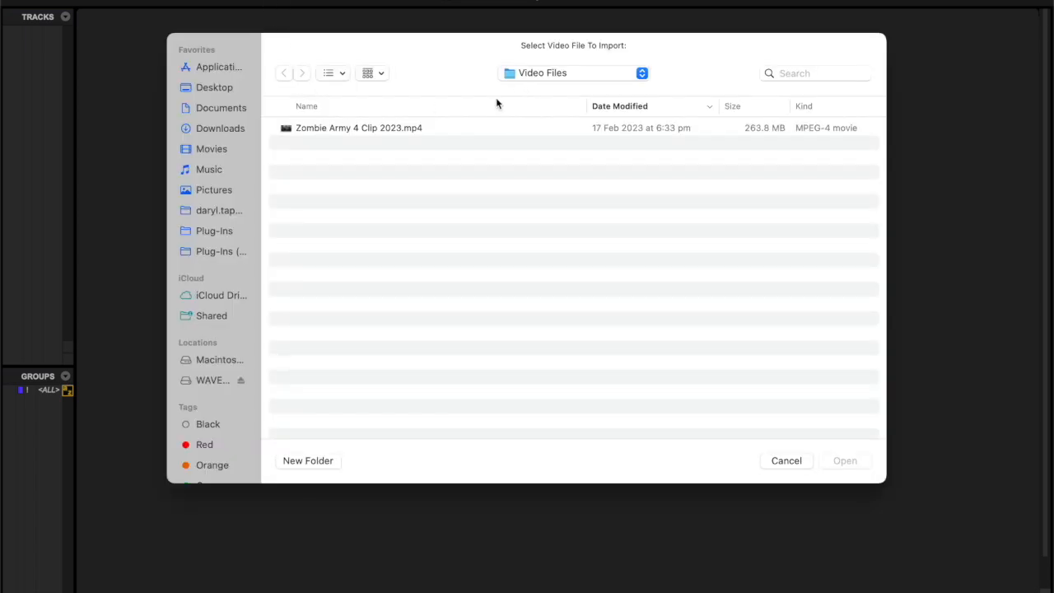
left_click(378, 133)
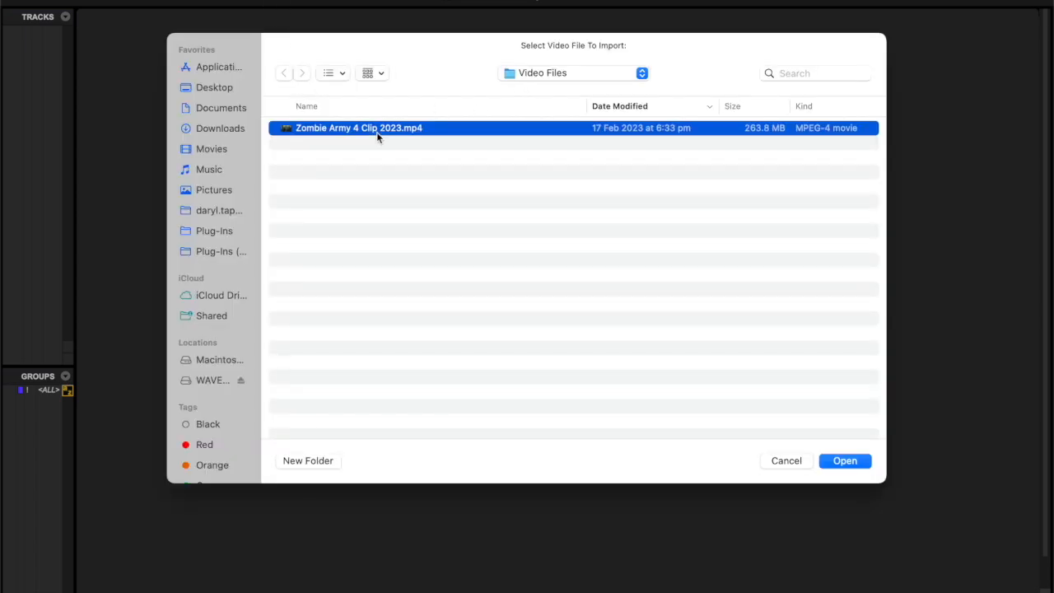
left_click(533, 72)
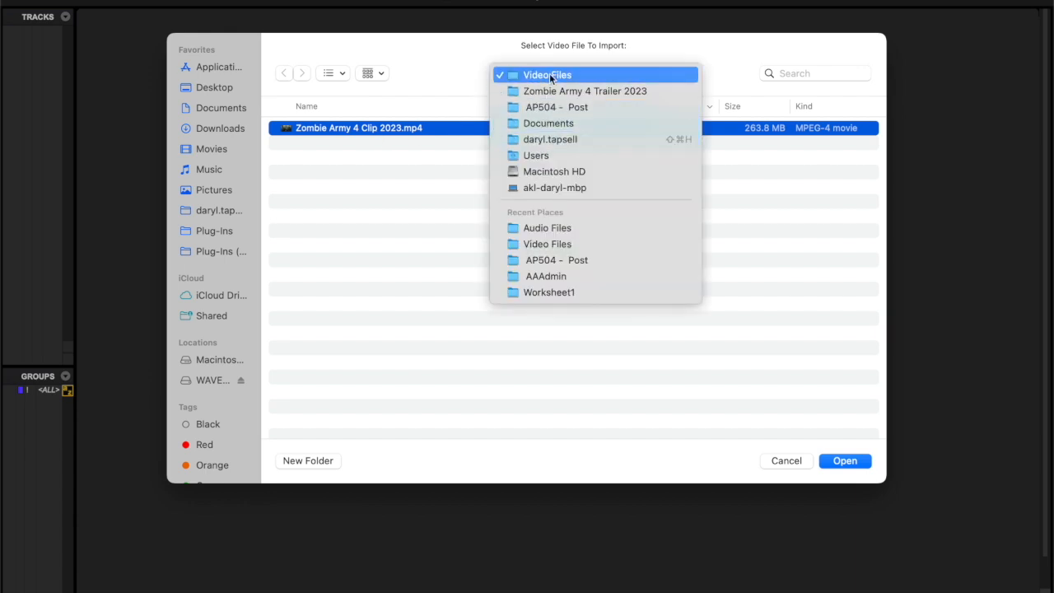
left_click(549, 74)
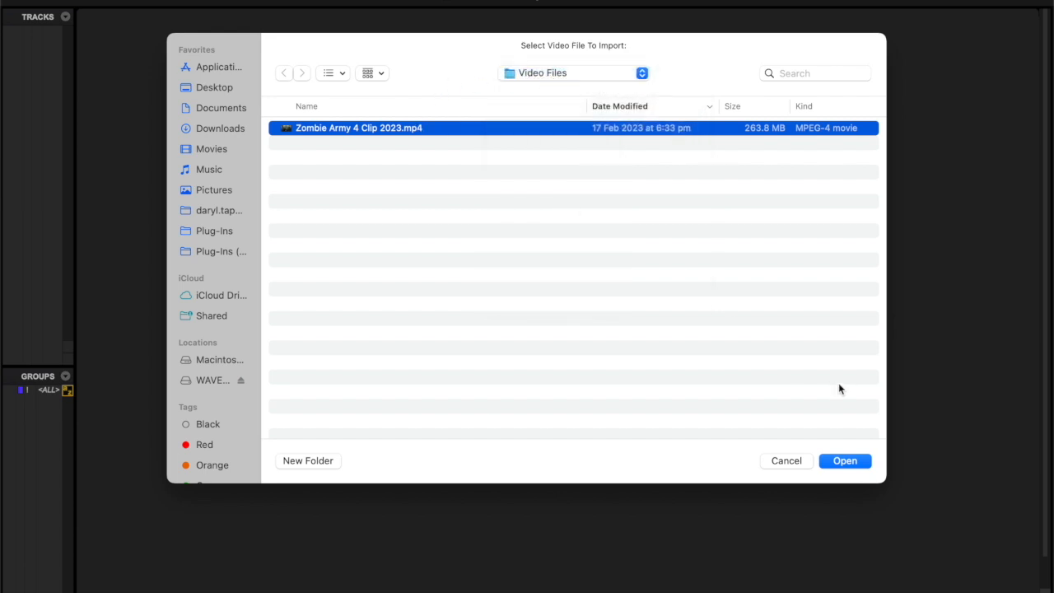
left_click(841, 462)
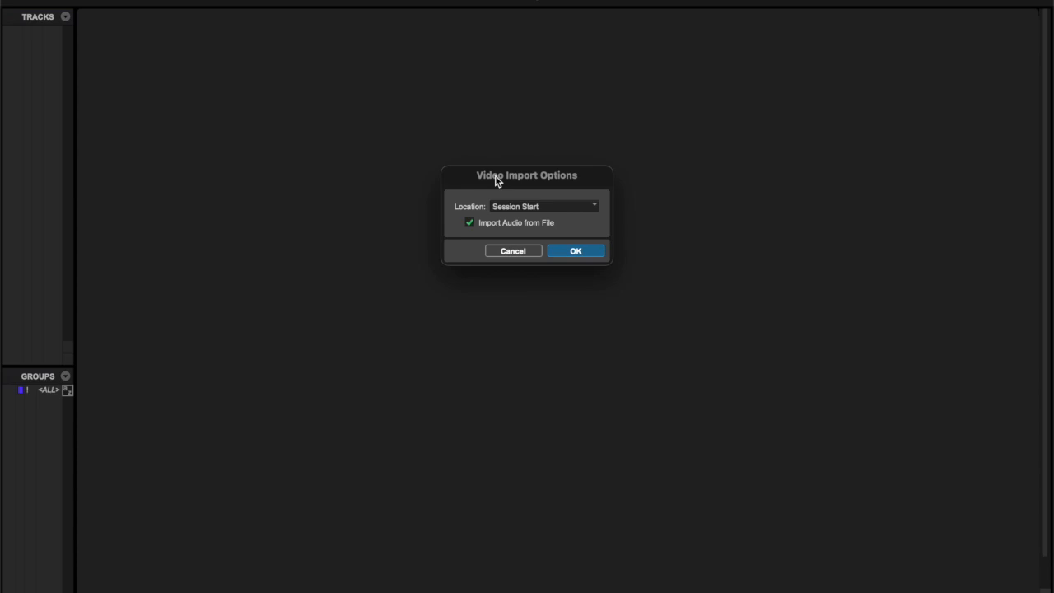
left_click(576, 252)
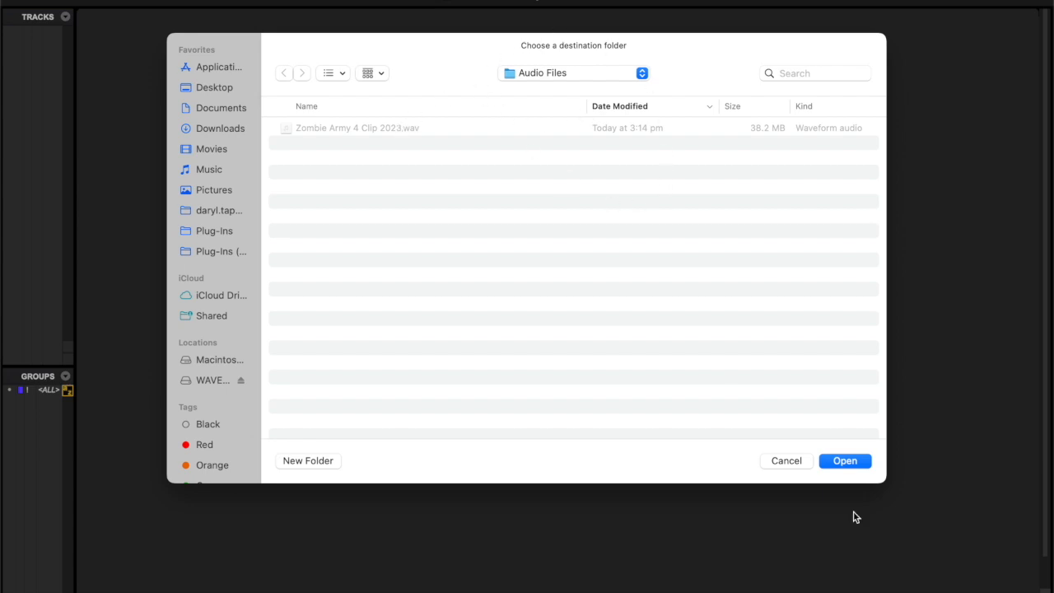
left_click(846, 461)
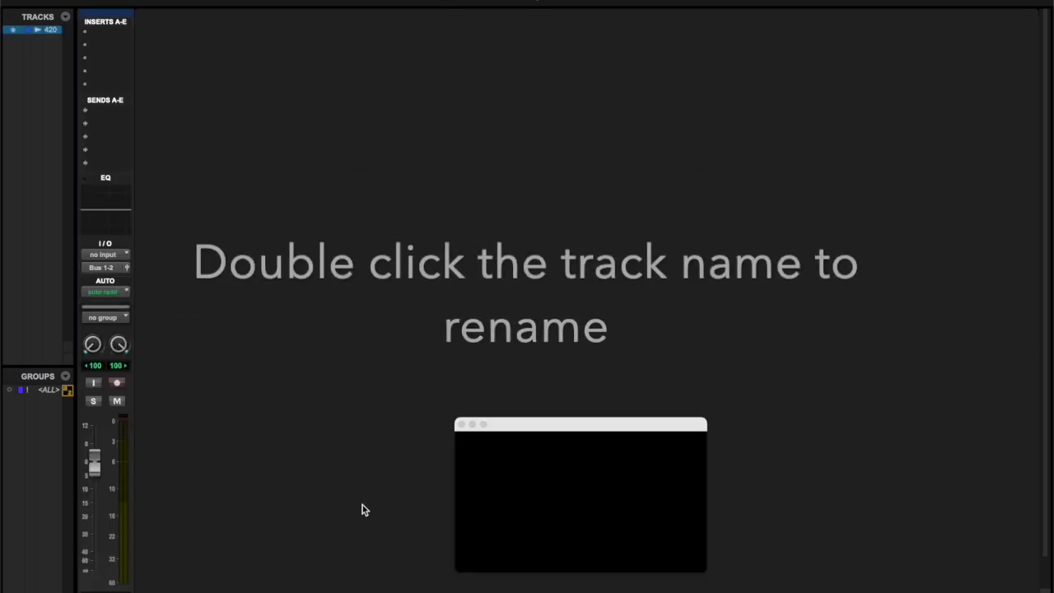
- Rename the imported audio track as OG Soundtrack
scroll(307, 386, "down", 2)
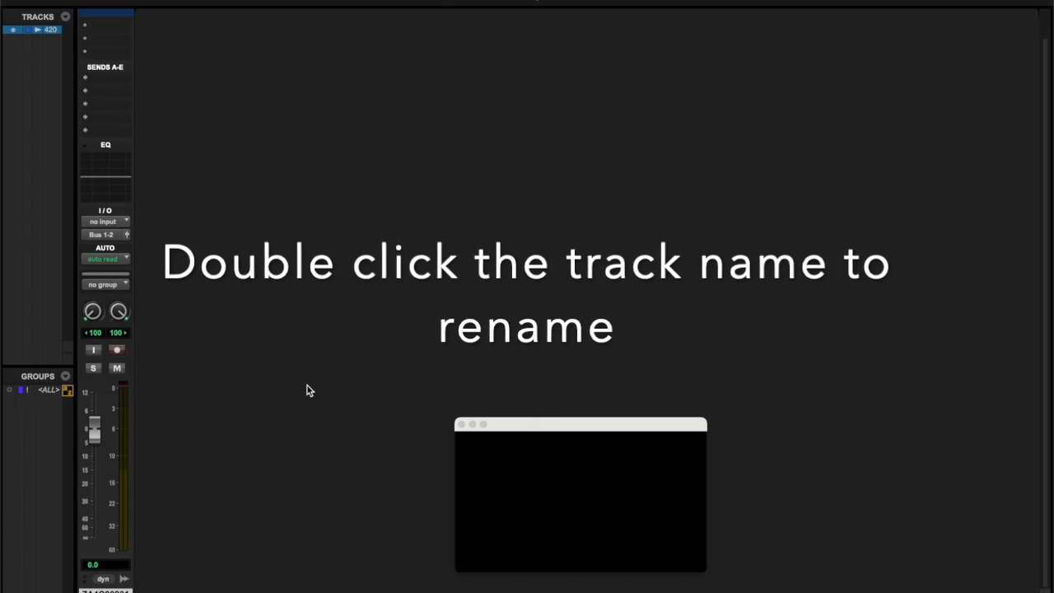
double_click(105, 590)
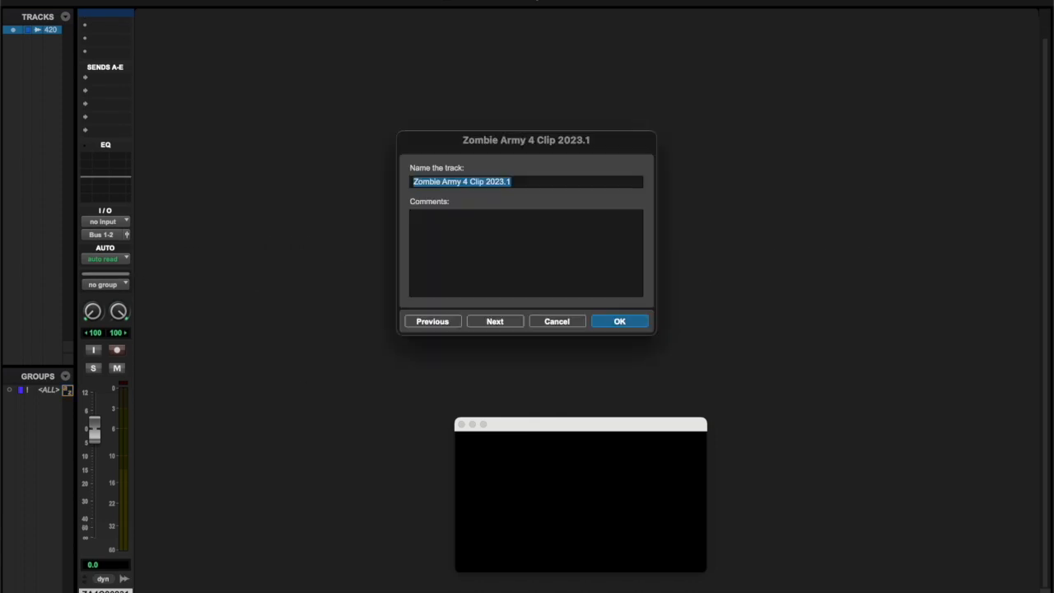
type("OG Soundtrack")
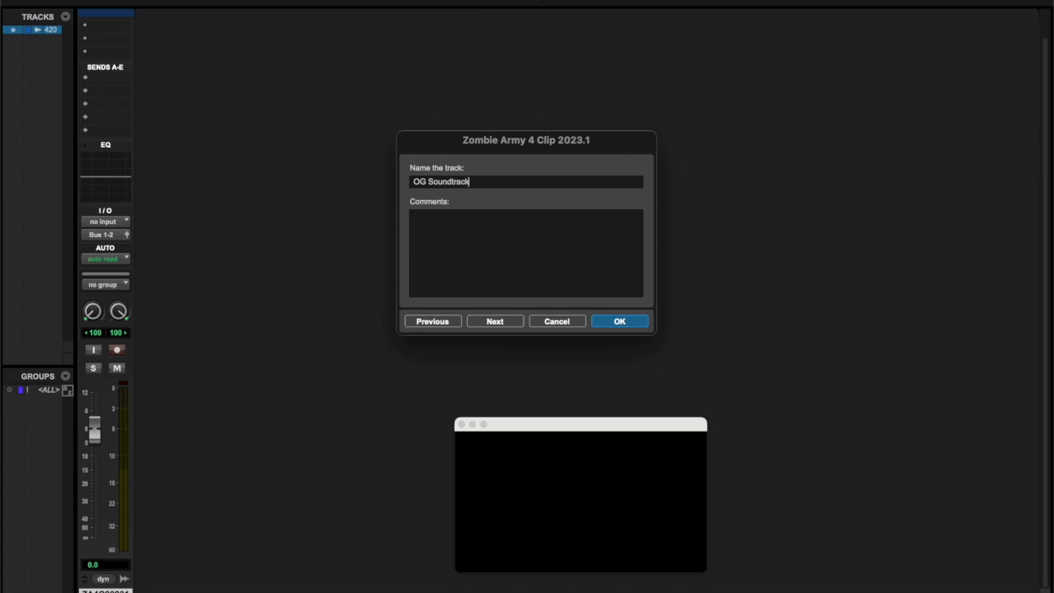
key("Return")
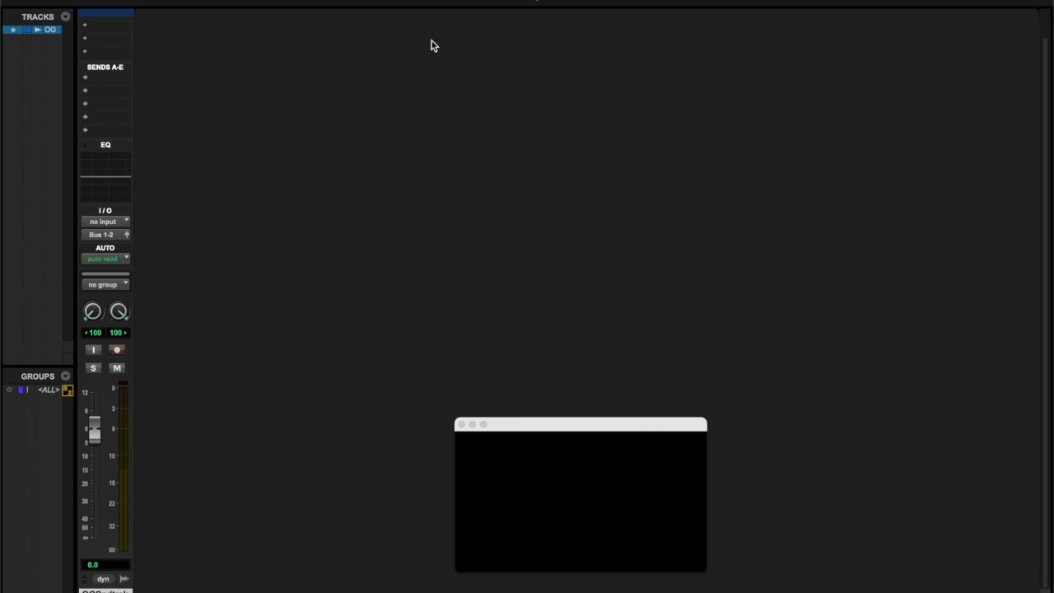
- Show the Edit window enlarged to fill the screen, and place the enlarged video window below the tracks
left_click(471, 1)
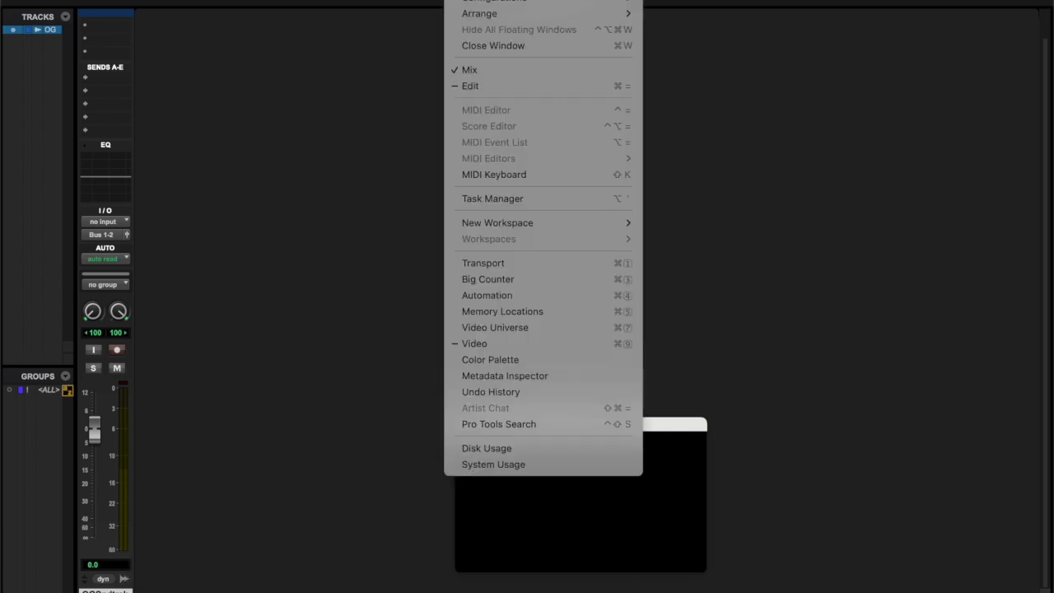
left_click(485, 87)
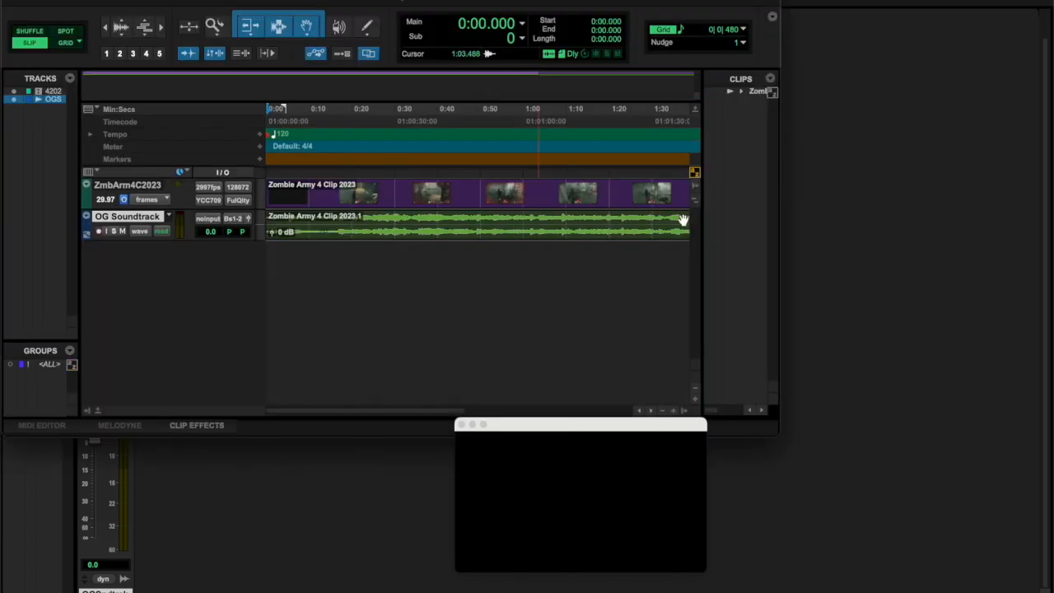
left_click_drag(775, 435, 1052, 591)
left_click_drag(665, 423, 537, 250)
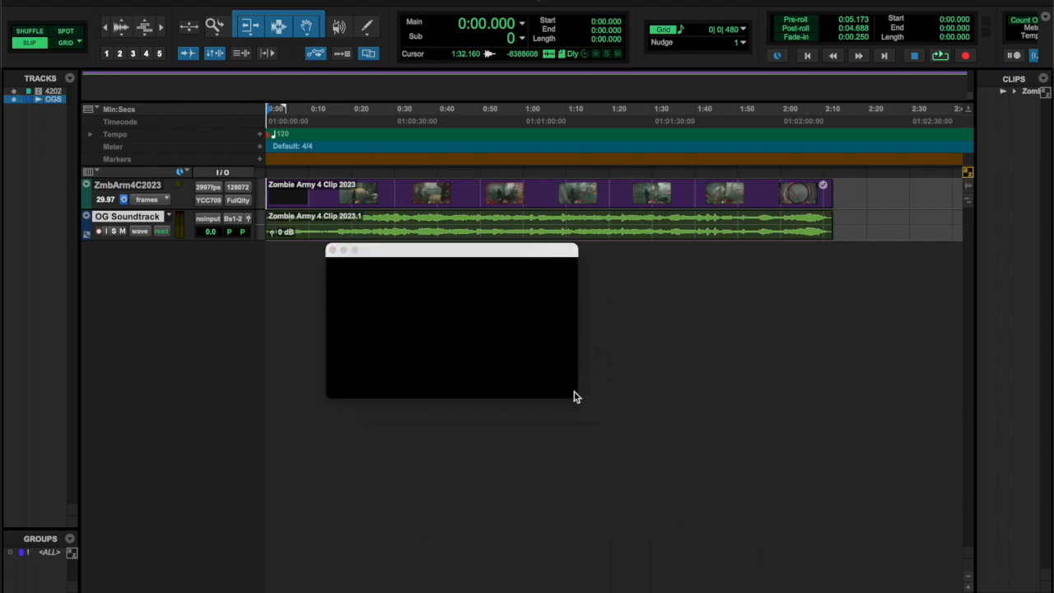
left_click_drag(575, 398, 760, 557)
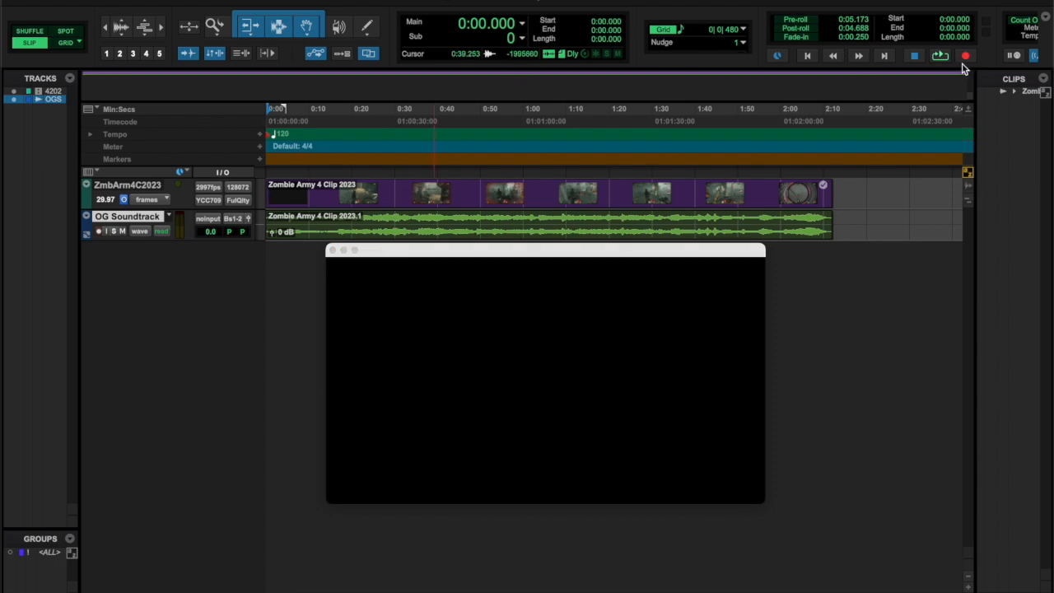
- Play the session, close and reopen the video window, and reposition it in the empty area below the OG Soundtrack track
left_click(941, 56)
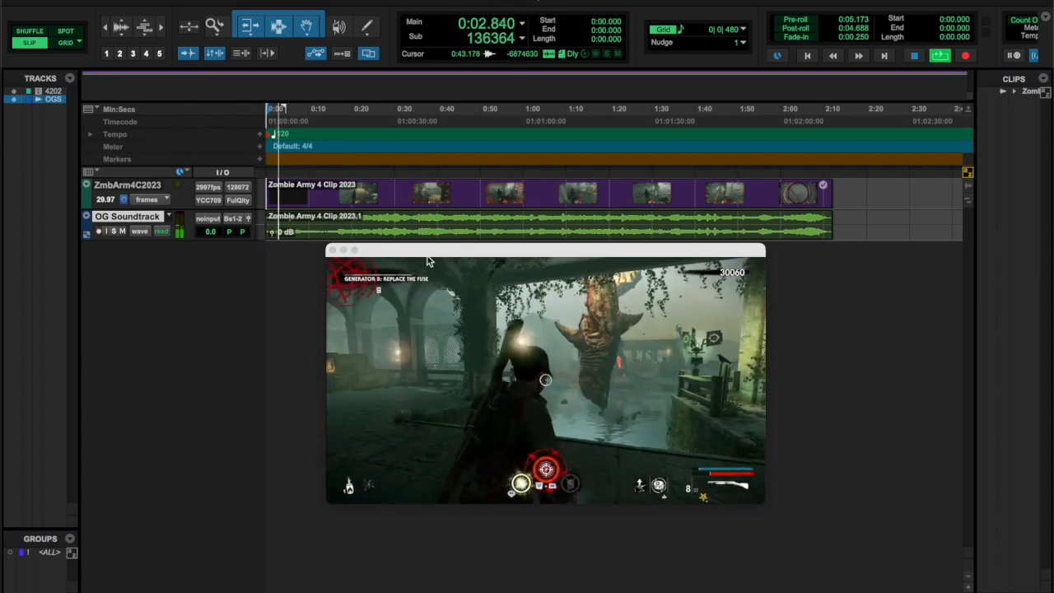
left_click_drag(425, 256, 498, 302)
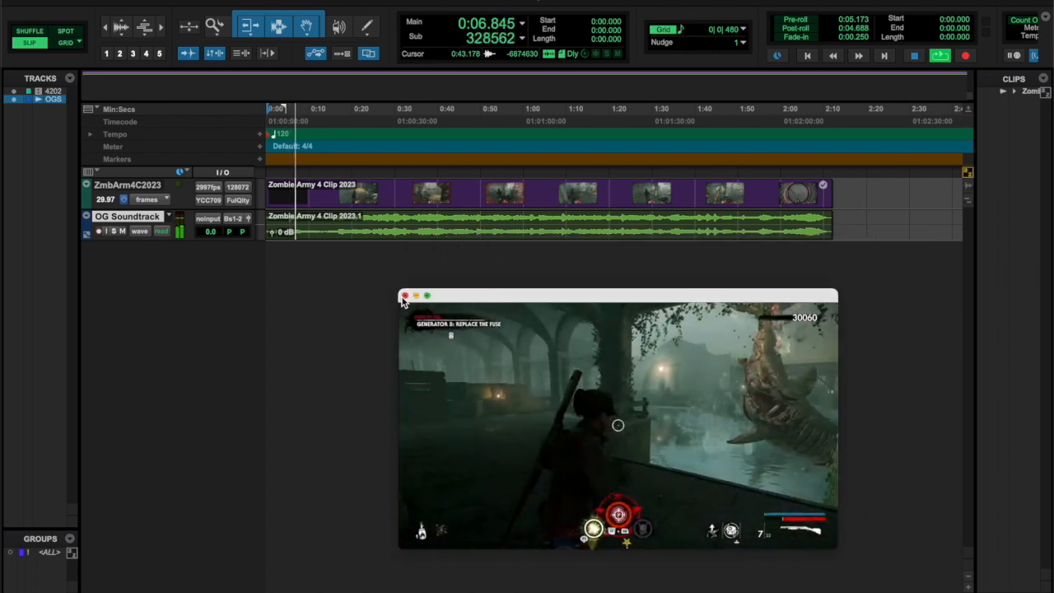
left_click(403, 296)
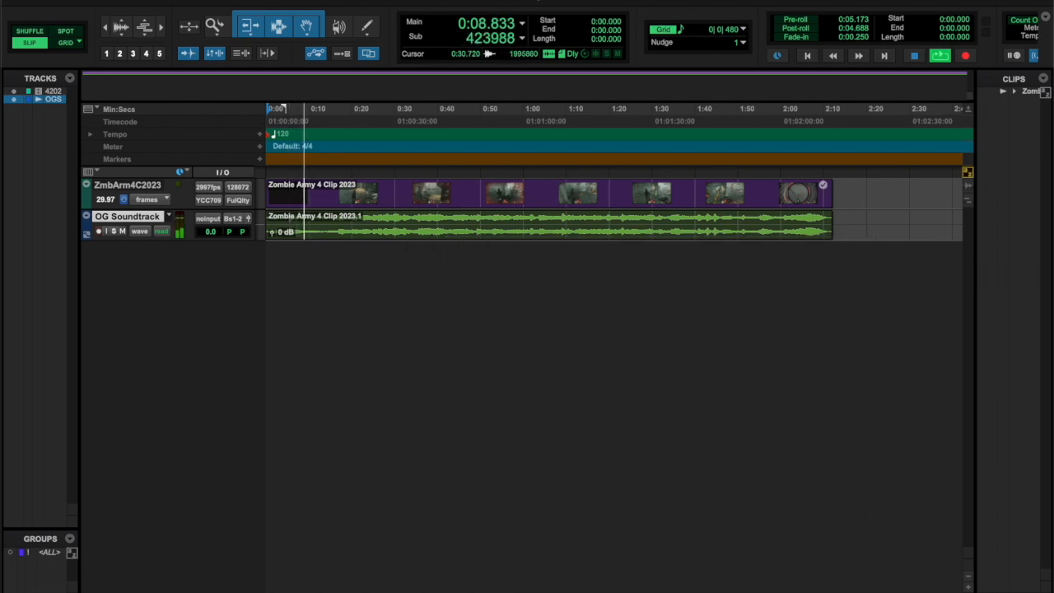
left_click(469, 1)
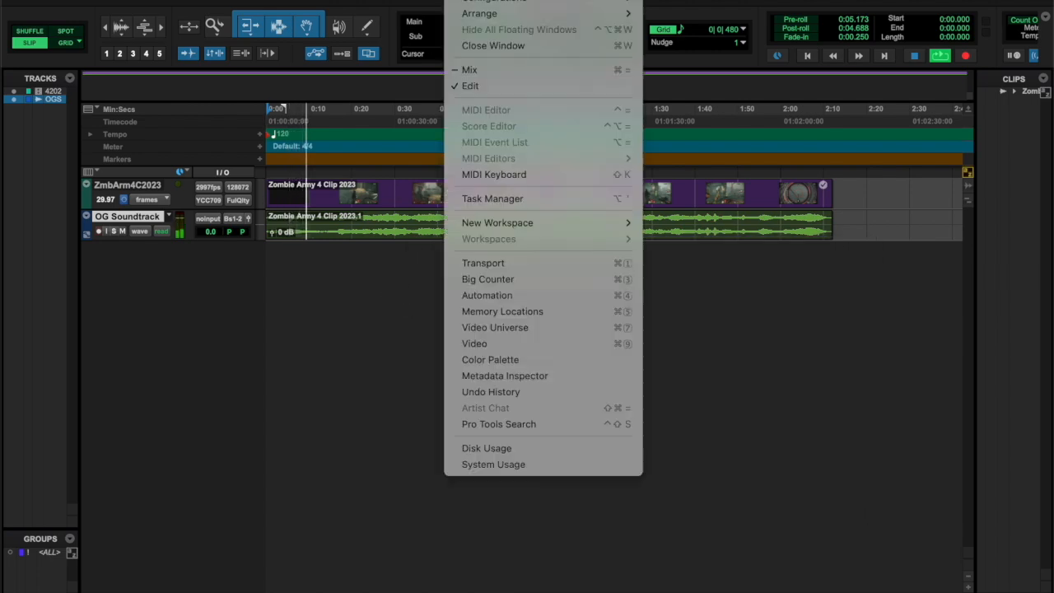
left_click(488, 343)
left_click_drag(527, 302, 367, 332)
- Add a marker during playback, stop playback, and move the marker back to about 0:05.461
key("space")
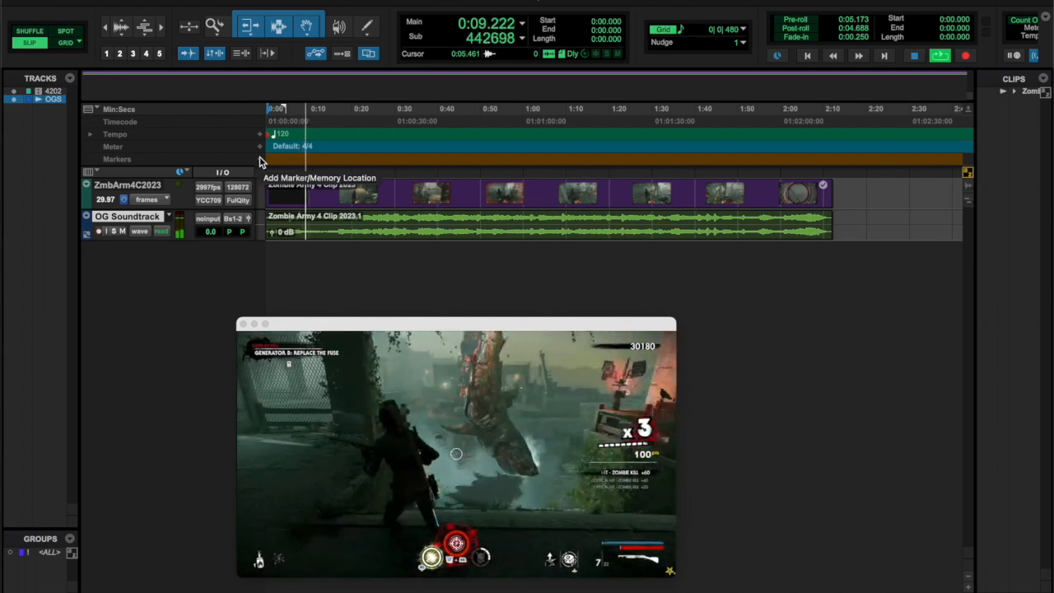
left_click(259, 160)
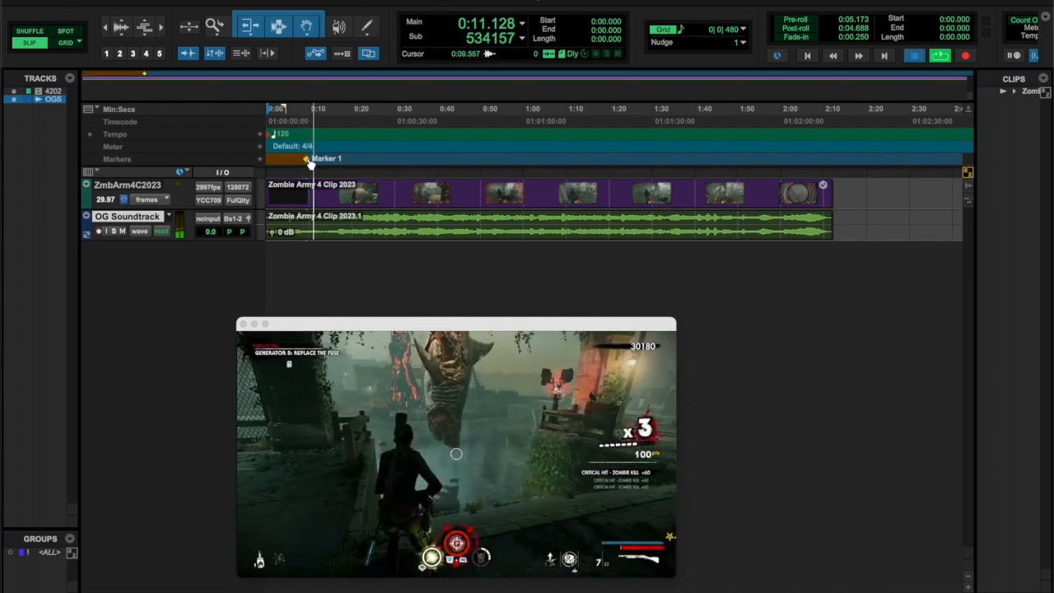
key("space")
left_click_drag(309, 164, 289, 169)
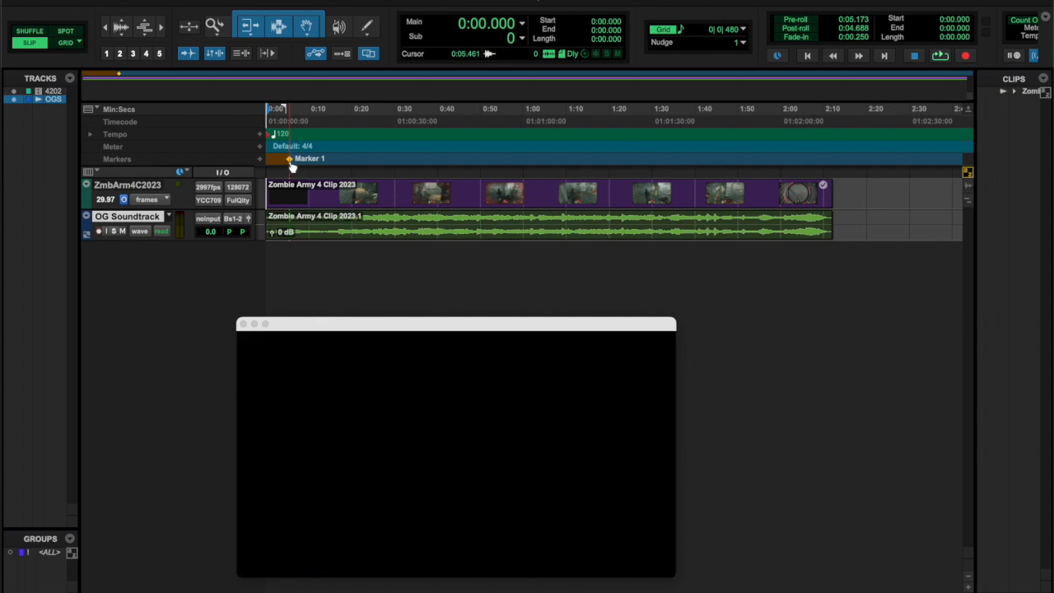
- Rename the marker at about 0:05.461 as SHark
double_click(291, 166)
type("SHark")
key("Return")
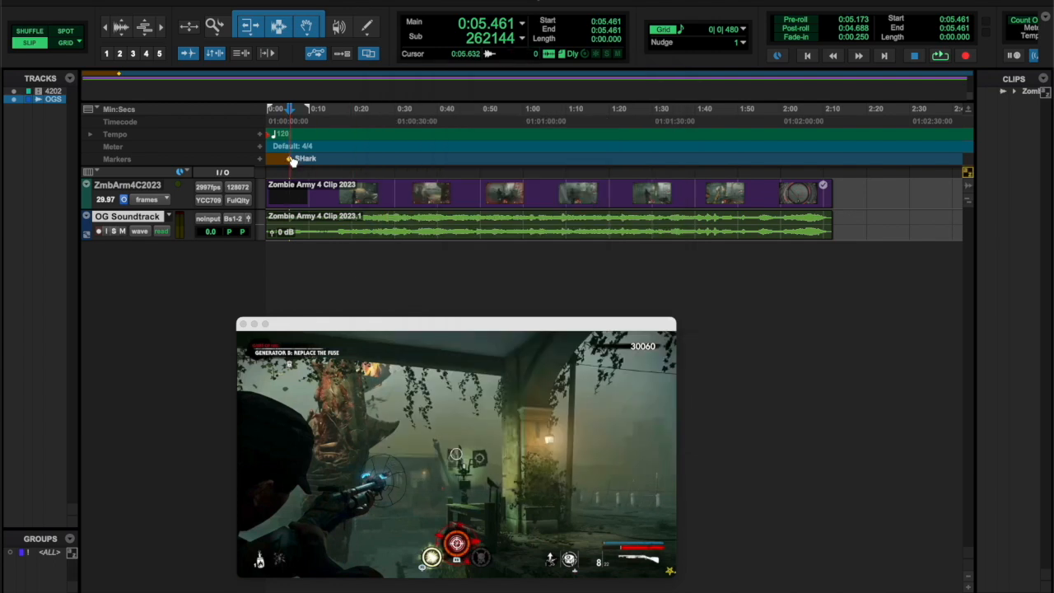
- Correct the spelling of the marker at about 0:05.461 to Shark
double_click(292, 162)
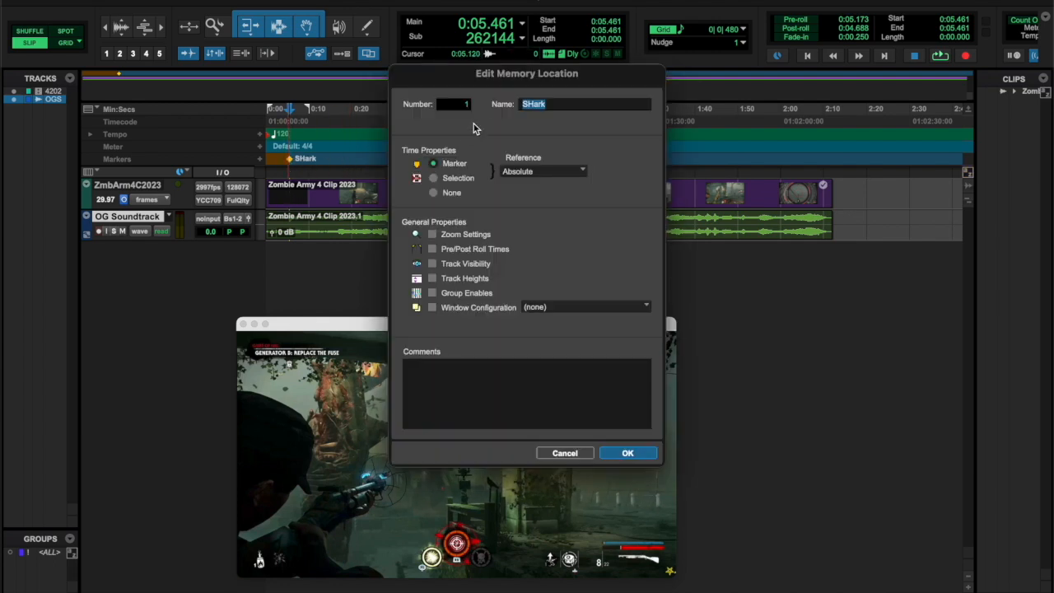
left_click(533, 104)
key("BackSpace")
left_click(627, 452)
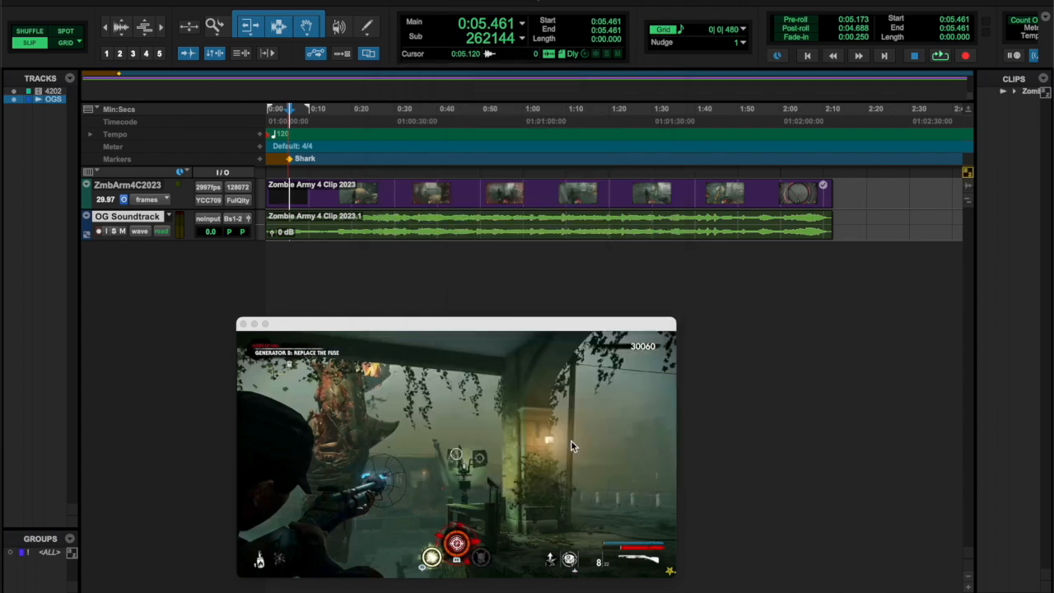
- Play on from the Shark marker, add a marker at about 0:16.669, stop playback, and name it Battle 1
key("space")
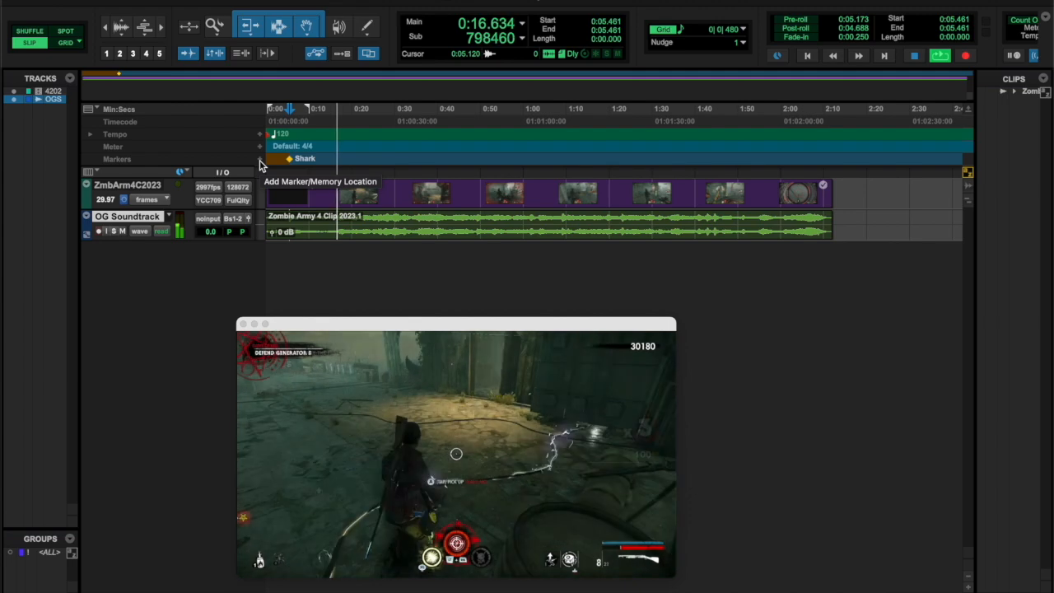
left_click(259, 159)
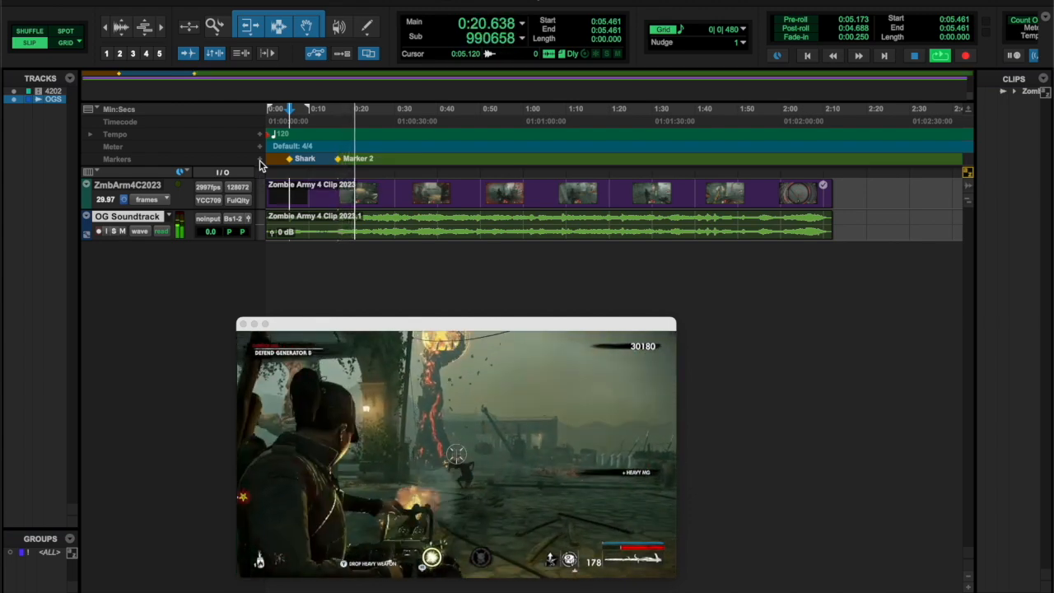
key("space")
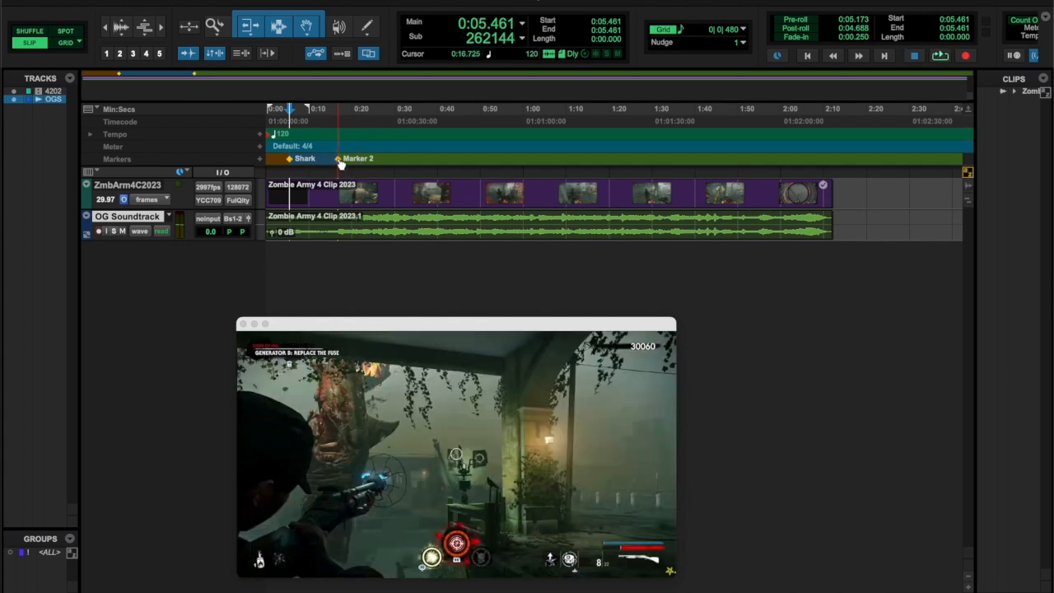
left_click(338, 160)
double_click(339, 161)
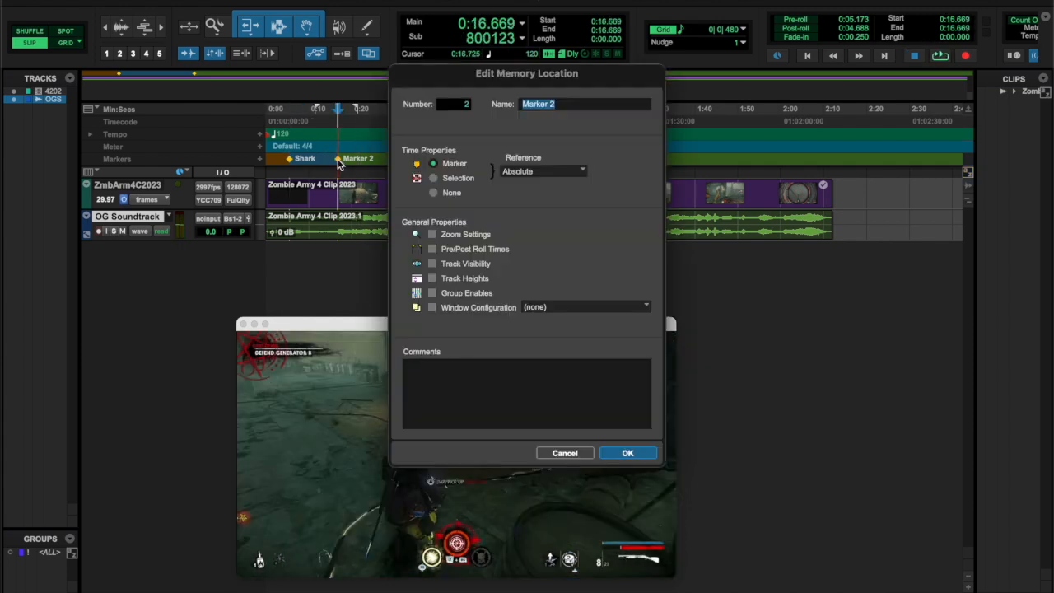
type("Battle 1")
key("Return")
- Play on from Battle 1, add a marker at about 0:28.354, stop playback, and name it Battle 2
key("space")
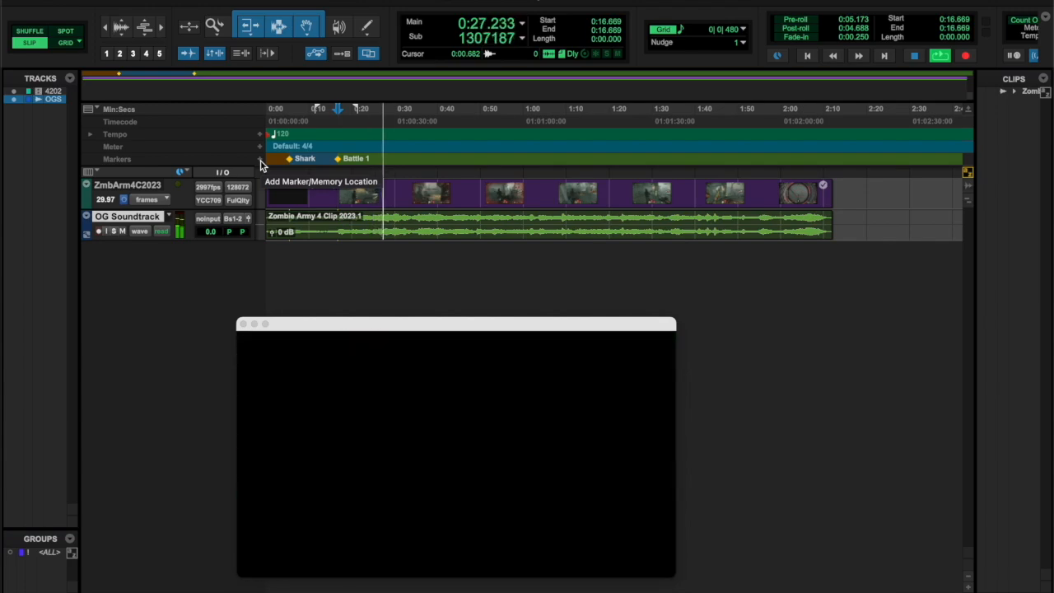
left_click(260, 159)
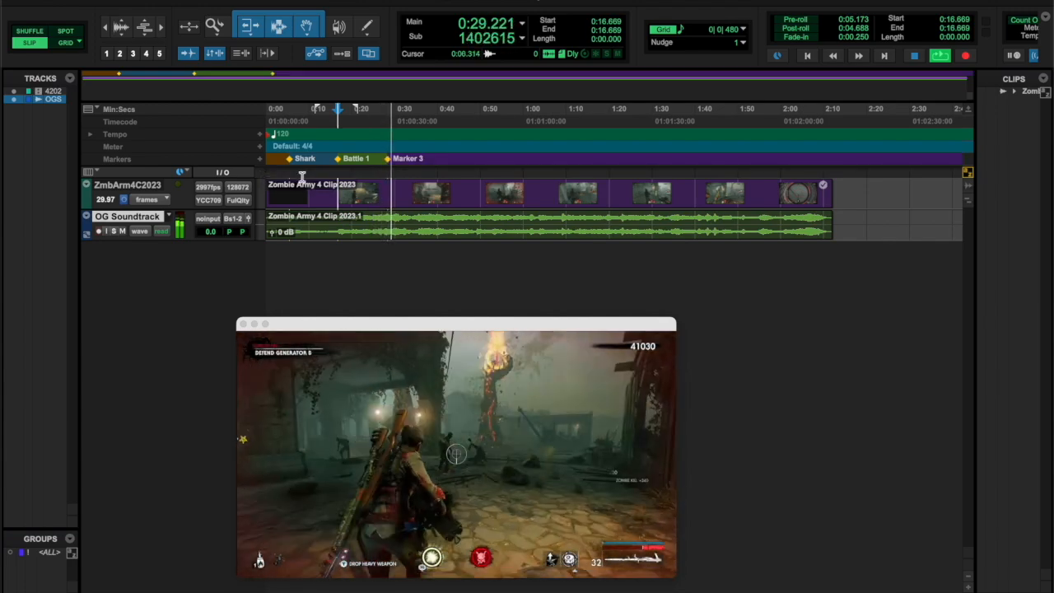
key("space")
double_click(391, 159)
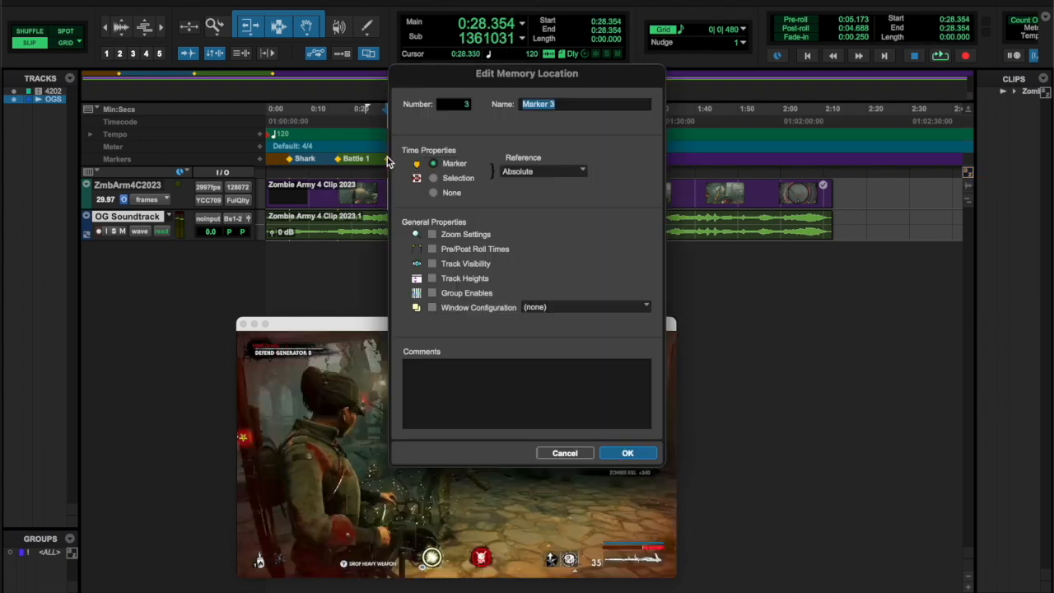
type("Battle 2")
key("Return")
- Preview the clip beyond Battle 2, add a marker at about 0:43.553 during playback, and name it Melee
key("space")
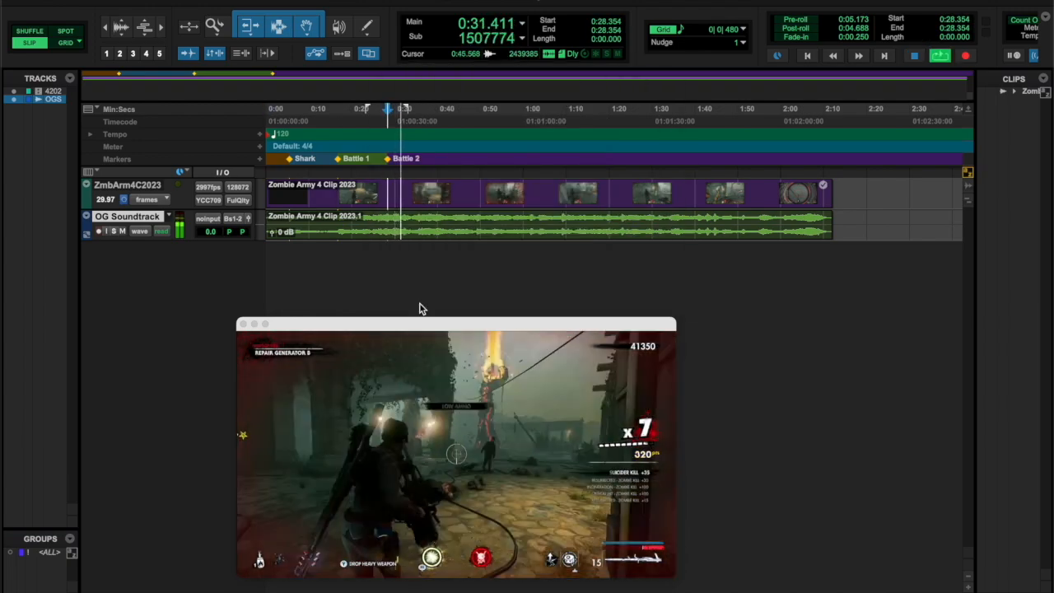
key("space")
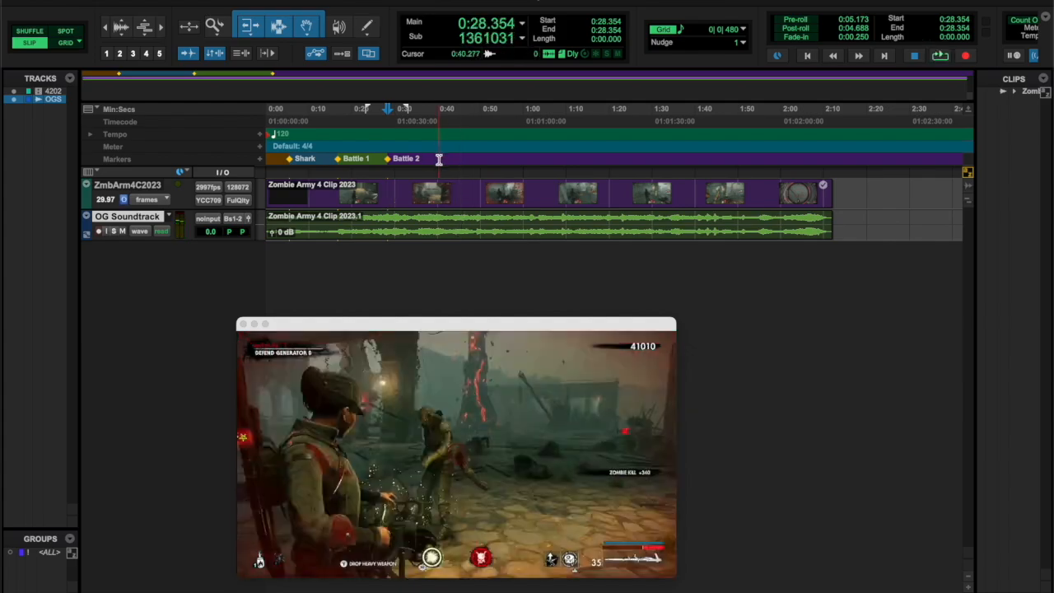
left_click(438, 160)
key("space")
left_click(258, 160)
key("space")
double_click(453, 159)
type("Melee")
key("Return")
- Play on from the Melee marker, add a marker at about 0:49.409, and name it Shark
key("space")
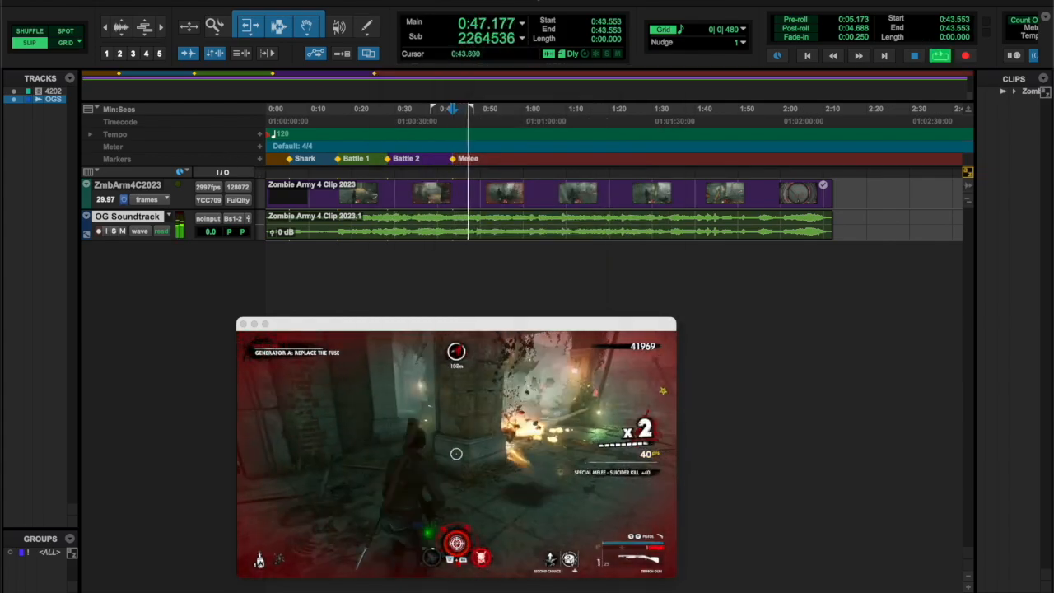
key("space")
key("space")
left_click(259, 160)
key("space")
double_click(478, 159)
type("Shark")
key("Return")
- Preview past the second Shark marker and add a marker named Injury at about 0:56.661
key("space")
key("space")
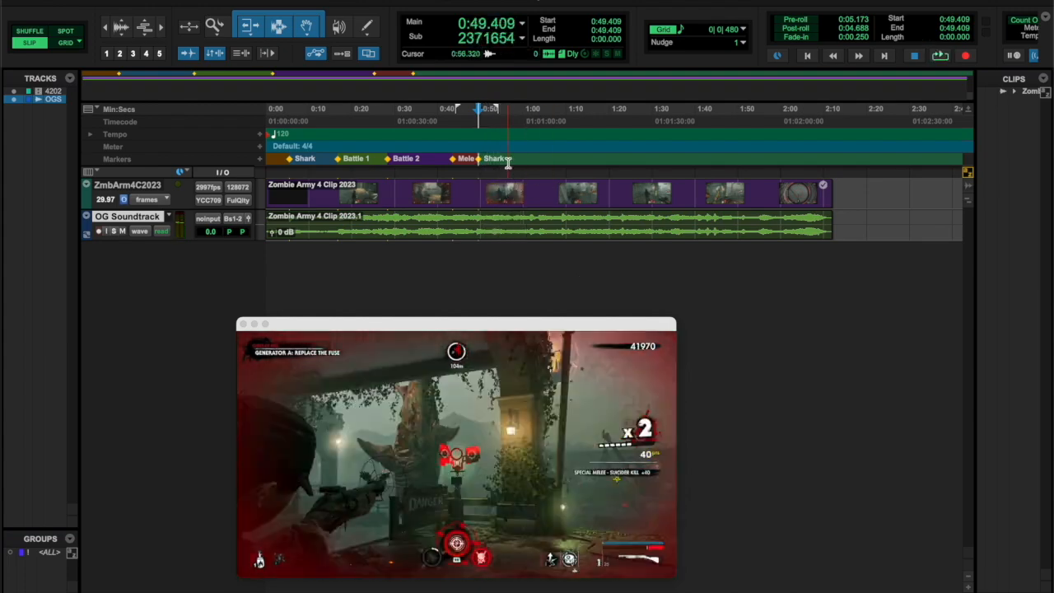
left_click(509, 159)
left_click(259, 160)
type("Injury")
key("Return")
- Play on from the Injury marker, add a marker at about 1:05.498, and name it Heal
key("space")
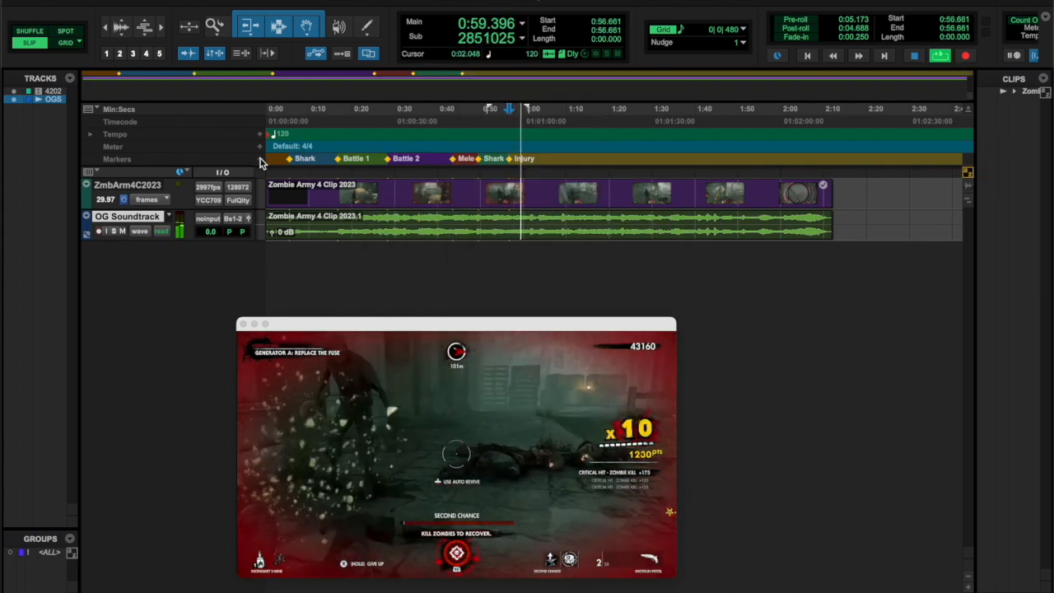
left_click(259, 160)
key("space")
double_click(546, 159)
type("Heal")
key("Return")
- Replay the clip from the Heal marker, add a marker at about 1:07.278, and name it Sniper
key("space")
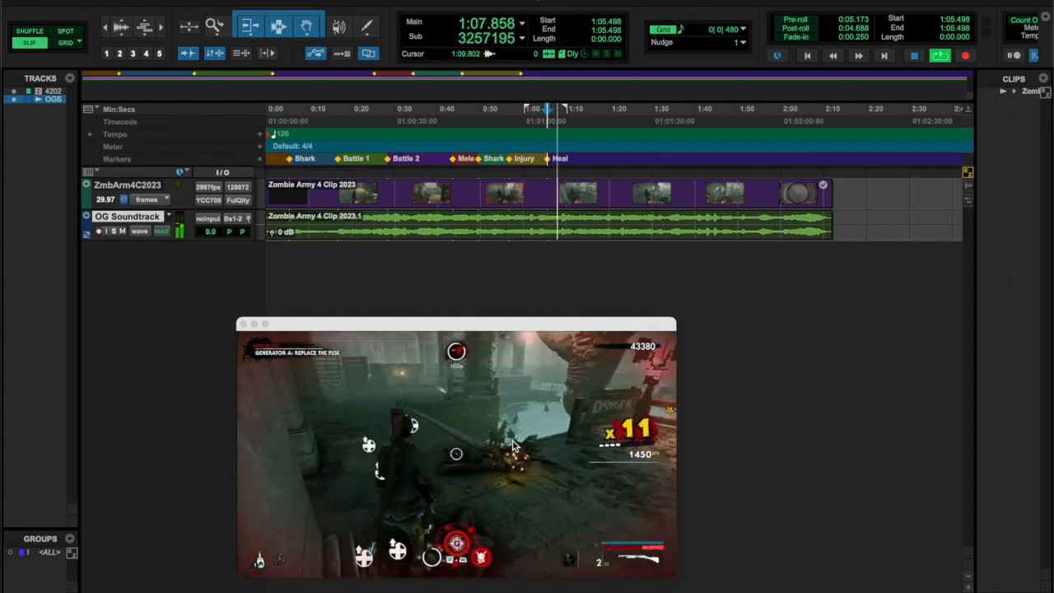
key("space")
key("space")
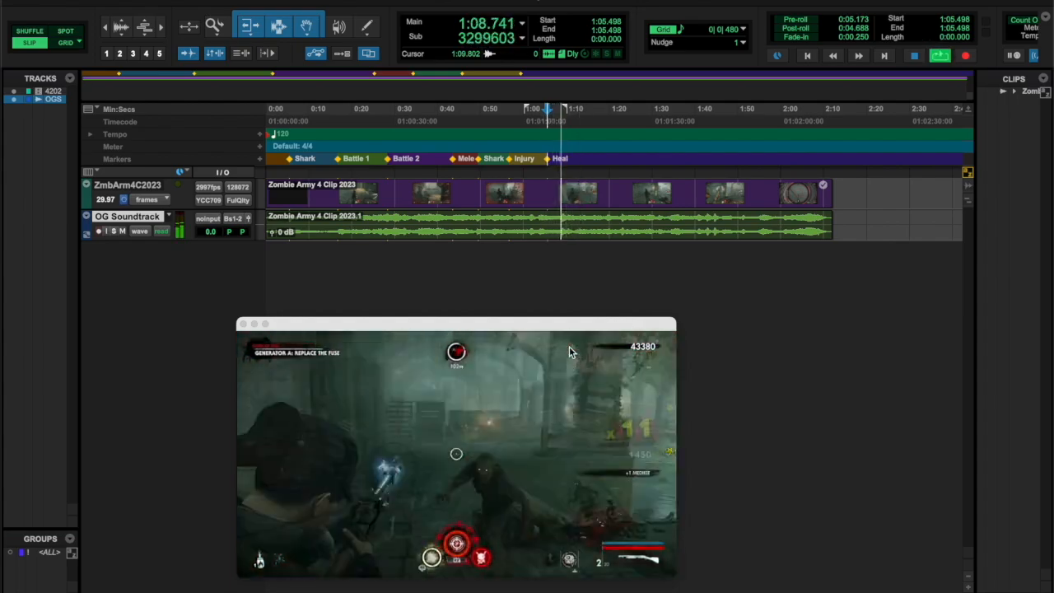
key("space")
key("space")
key("KP_Enter")
key("space")
double_click(554, 160)
type("Sniper")
key("Return")
- Play on from the Sniper marker, add a marker at about 1:12.926, and name it Rifle
key("space")
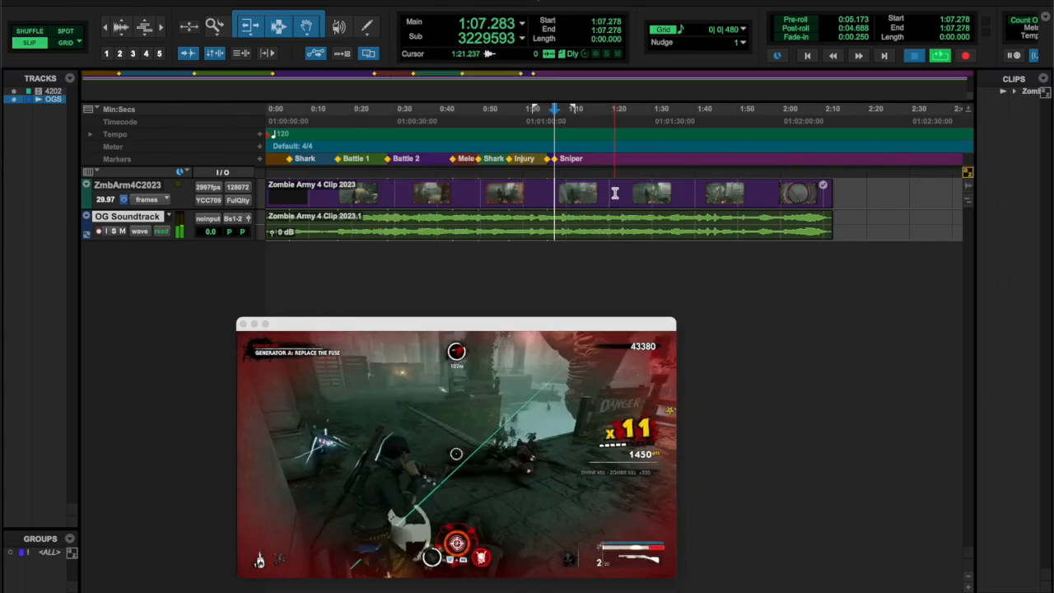
key("KP_Enter")
key("space")
double_click(578, 160)
type("Rifle")
left_click(624, 455)
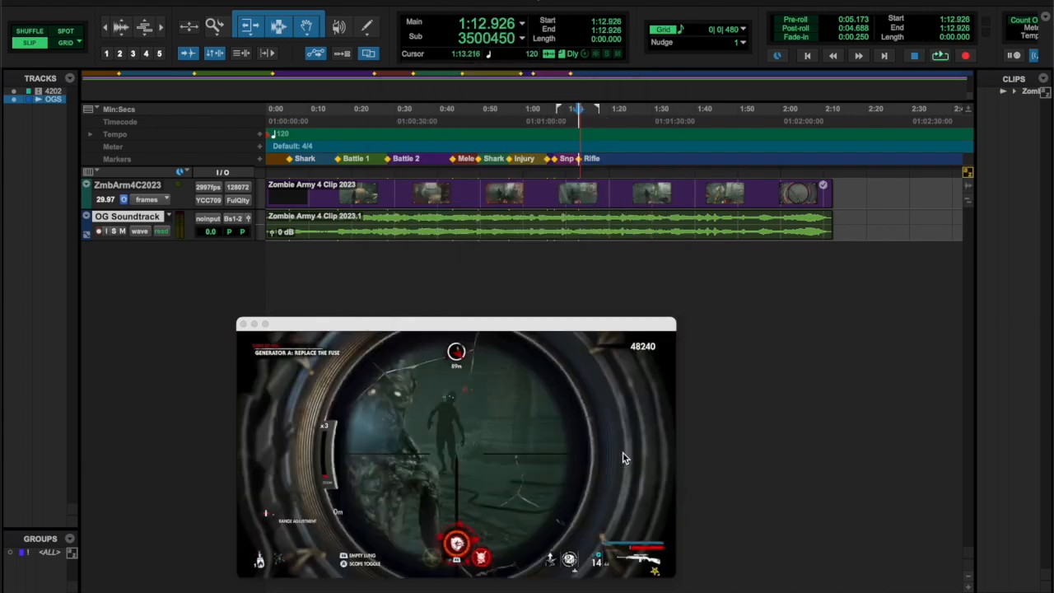
- Replay the section at the Battle 1 marker and rename that marker as Battle 1 - Machine Gun
left_click(339, 161)
key("space")
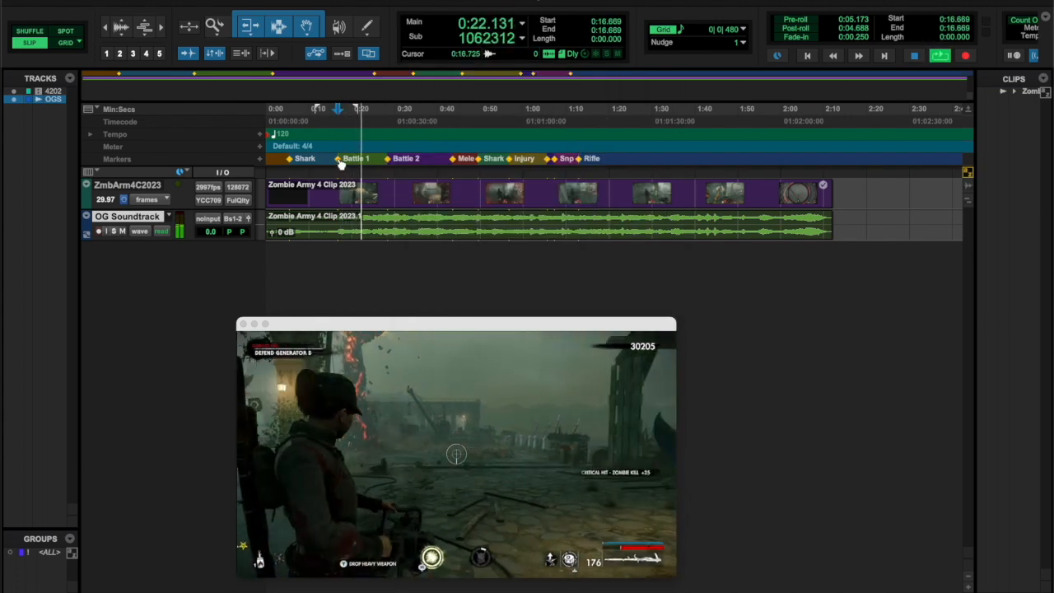
key("space")
double_click(338, 160)
left_click(485, 384)
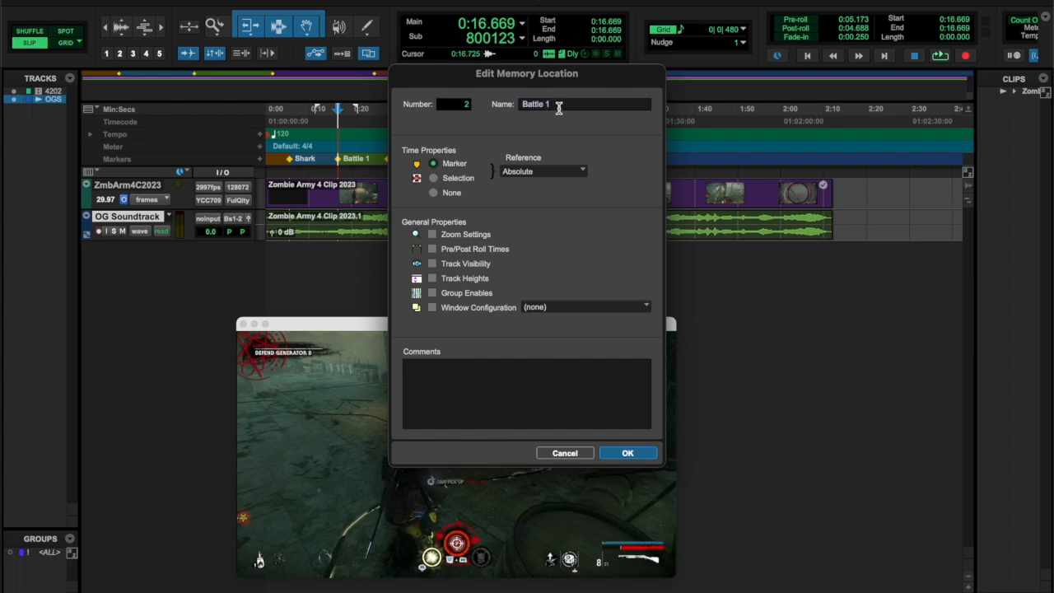
type("Machine G")
type("un")
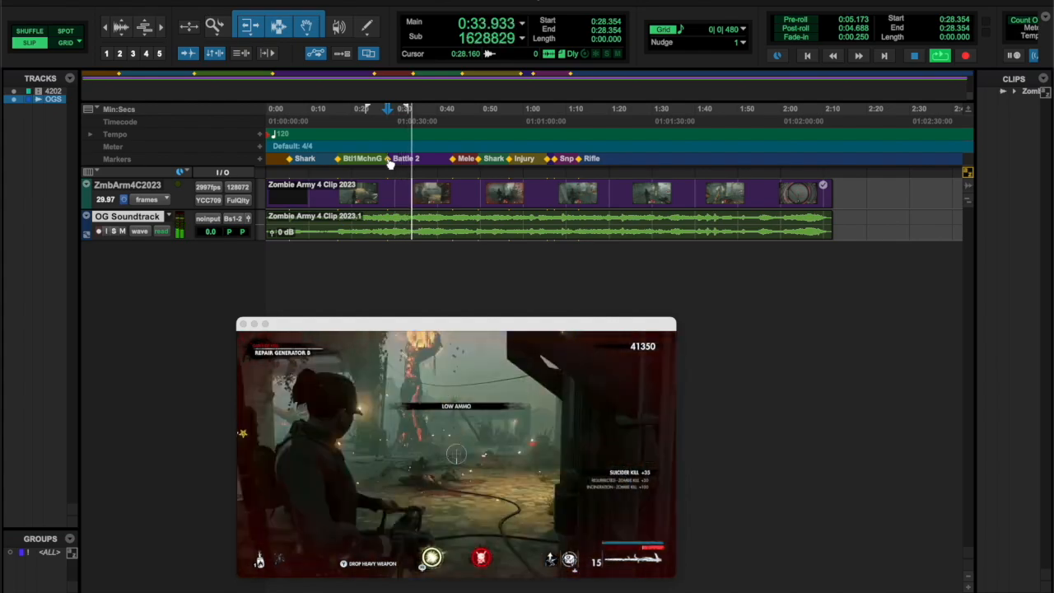
- Move the Battle 2 marker to about 0:35 and rename it as Battle 2 - shotgun
left_click(411, 160)
double_click(411, 160)
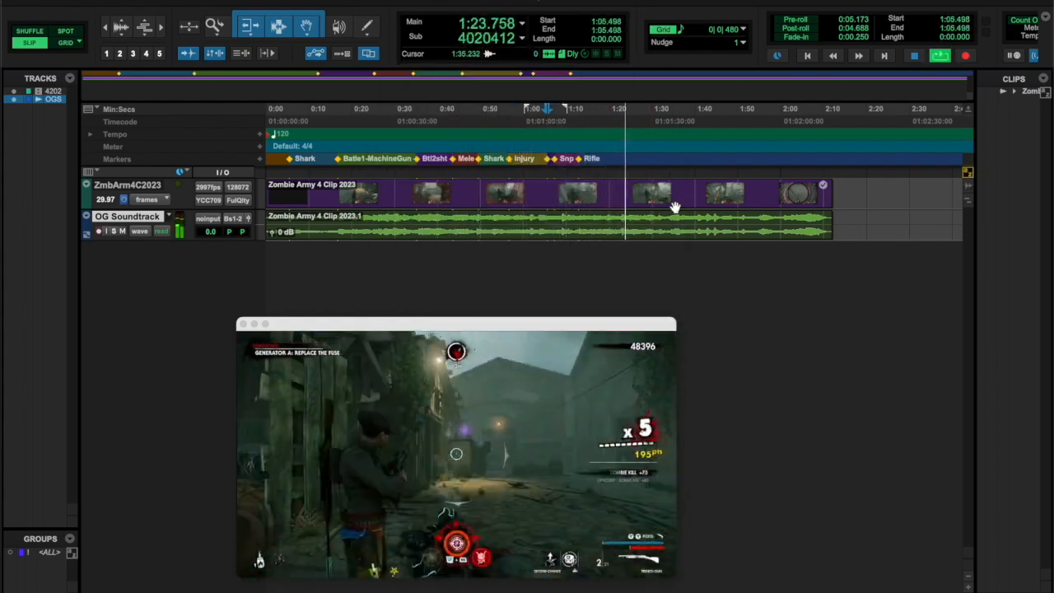
- Add a marker named Stabbing at about 1:34.890 and one named Sniper 2 at about 1:47.861
key("Return")
key("space")
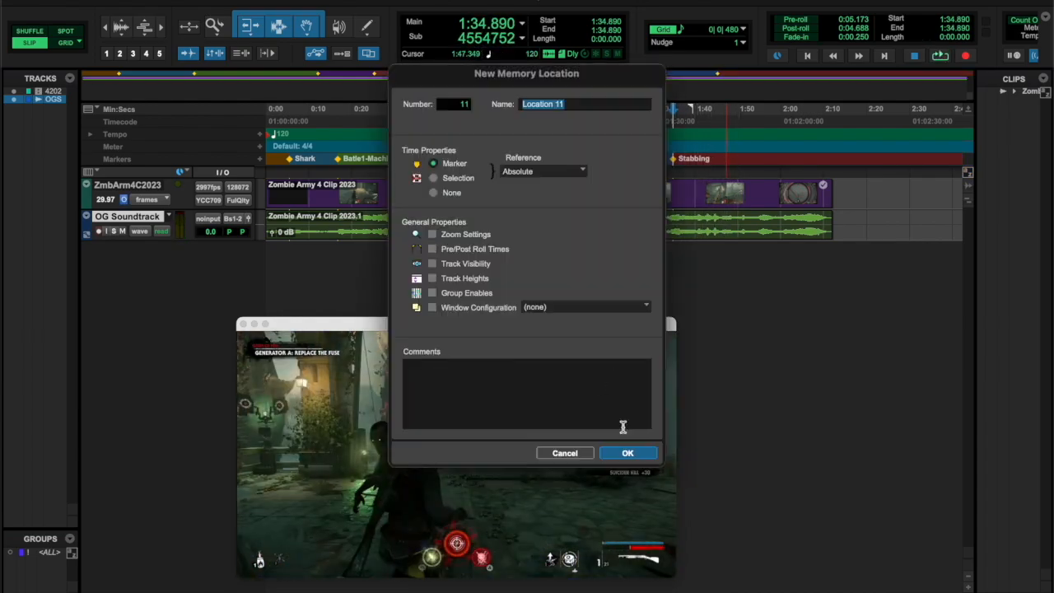
key("Return")
left_click_drag(685, 158, 728, 158)
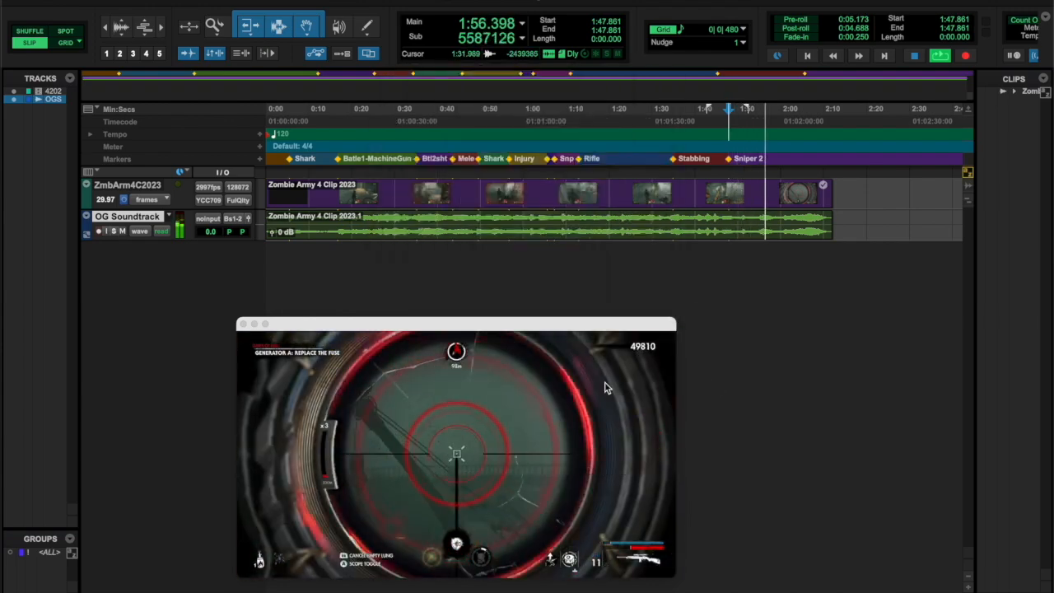
- Add a marker named Zoom in Kill at about 1:54.688
left_click(758, 192)
key("KP_Enter")
key("Return")
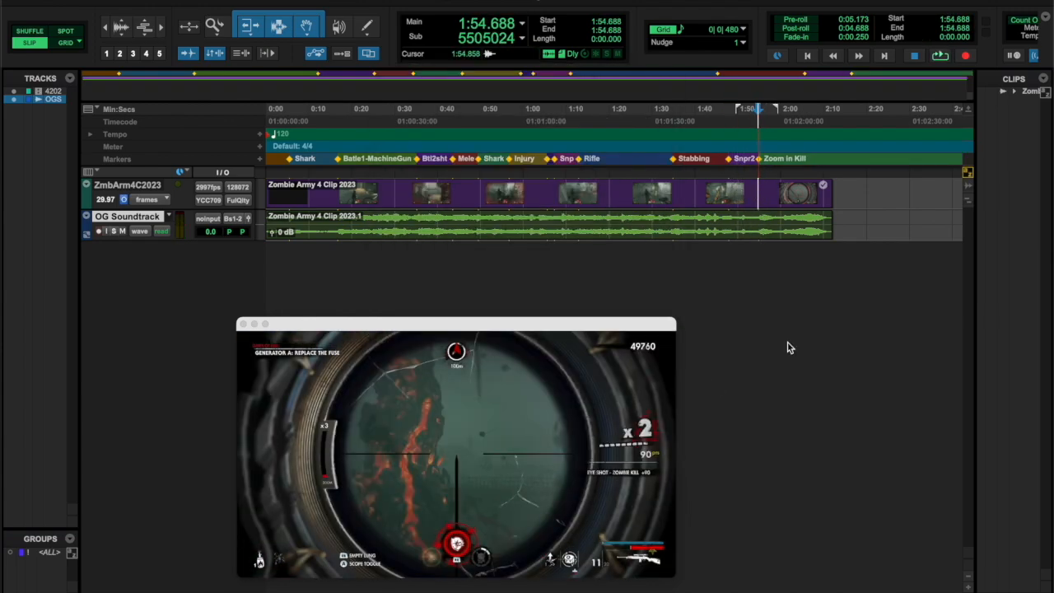
- Name the marker at about 2:01 as Slomo and return to the start of the session
type("Sl")
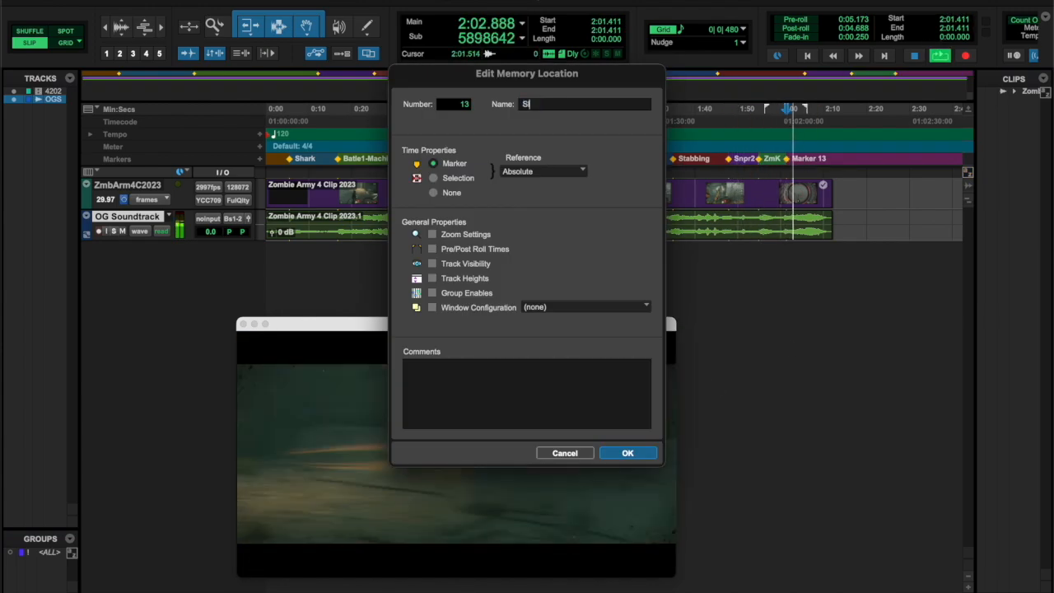
type("omo")
key("Return")
key("Return")
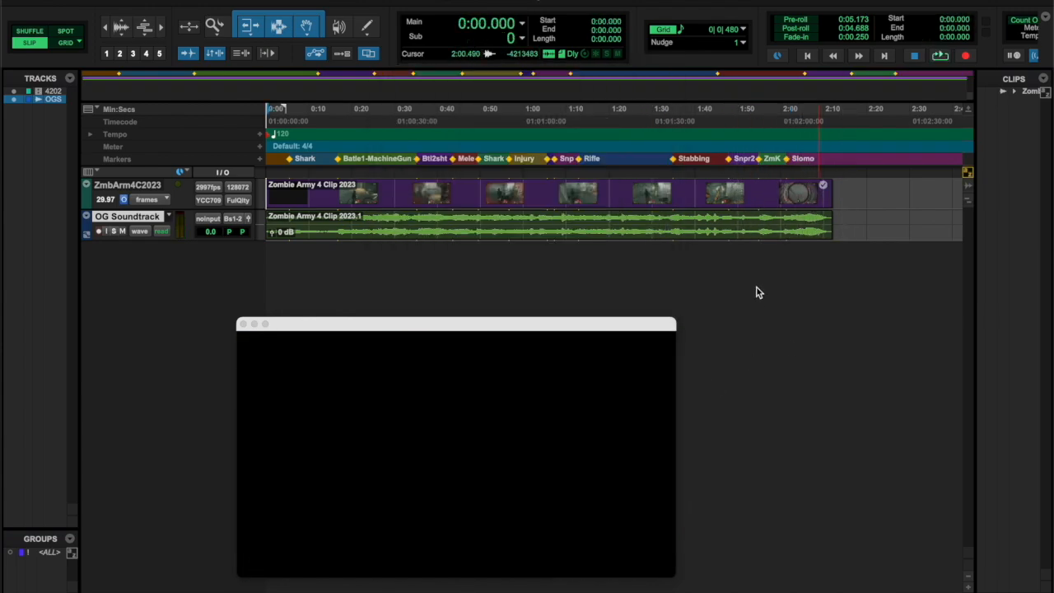
- Open the Memory Locations window and size it to show the complete marker list
mouse_move(39, 259)
left_click(486, 0)
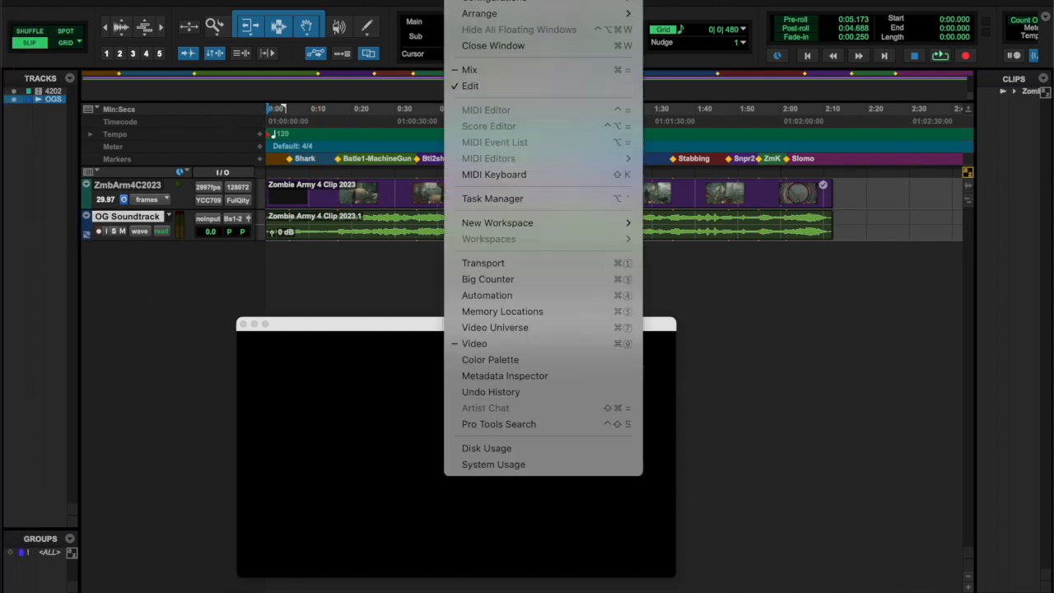
left_click(513, 311)
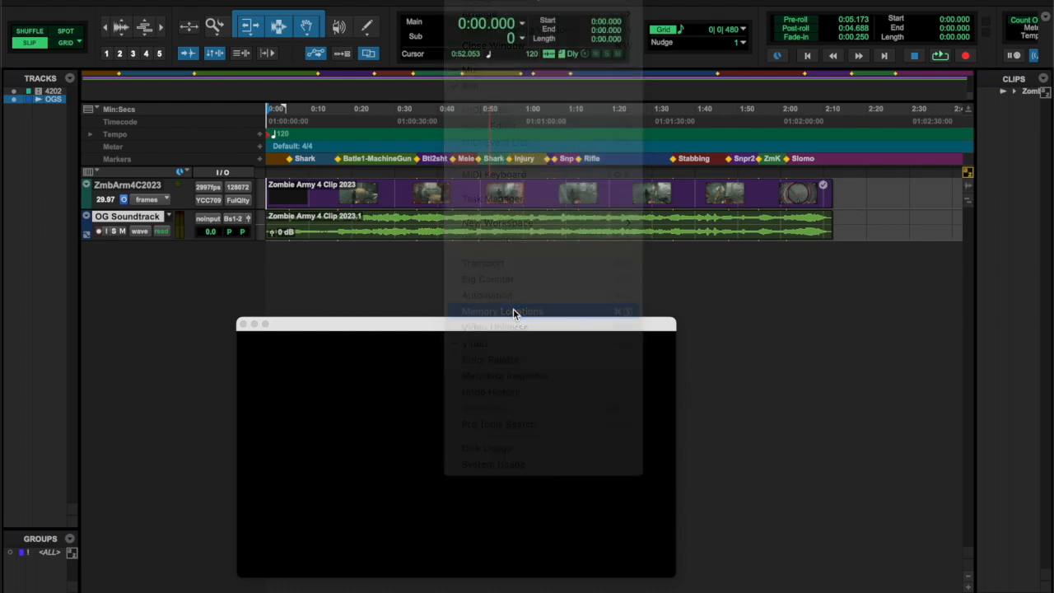
left_click_drag(552, 94, 749, 249)
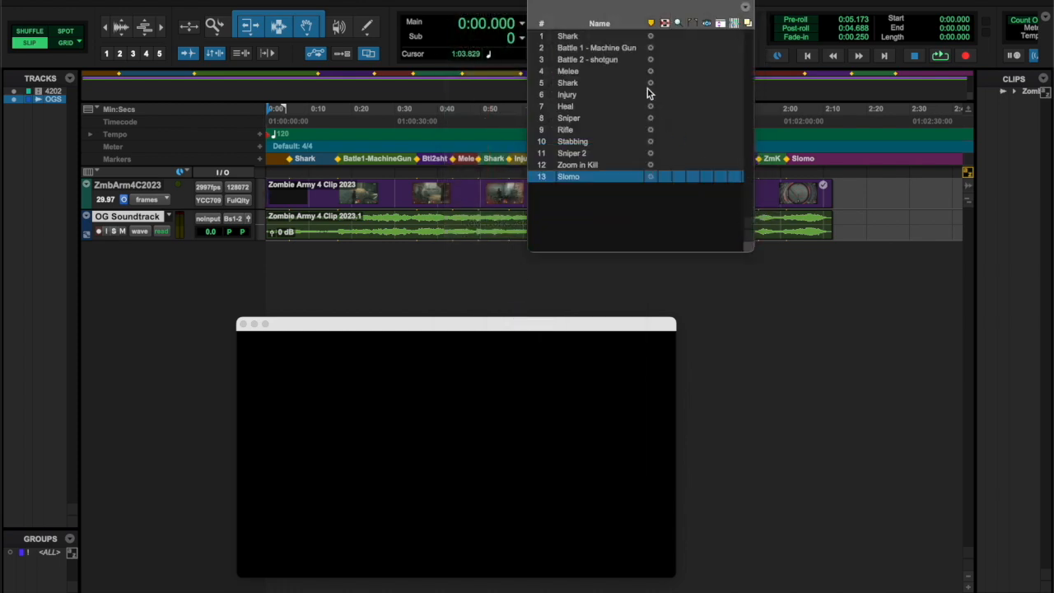
- Recall each marker in the Memory Locations list in order, from Shark through Slomo, to check its video frame
left_click(608, 39)
left_click(607, 50)
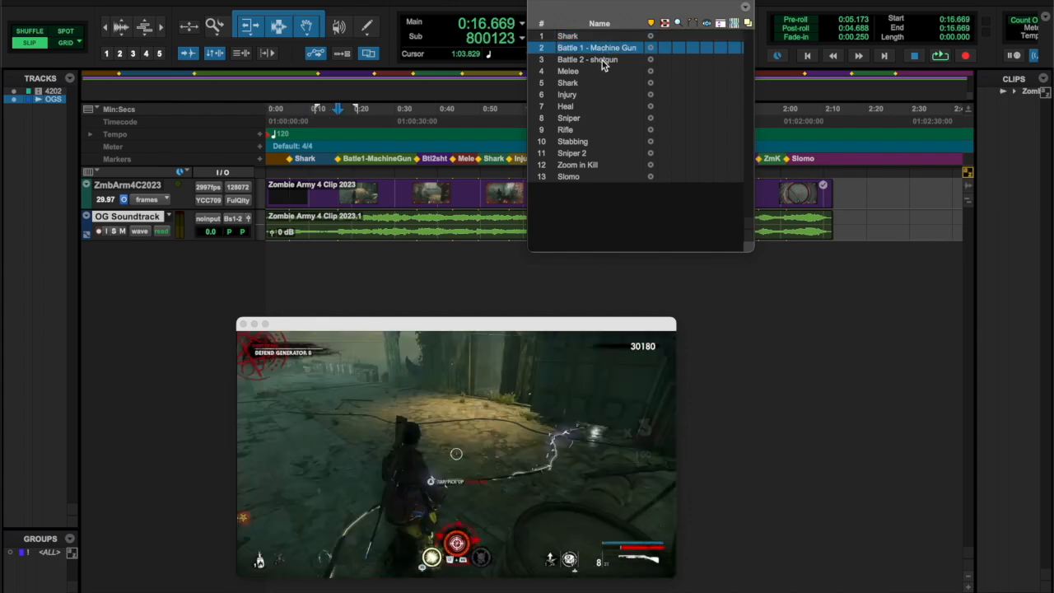
left_click(602, 60)
left_click(572, 73)
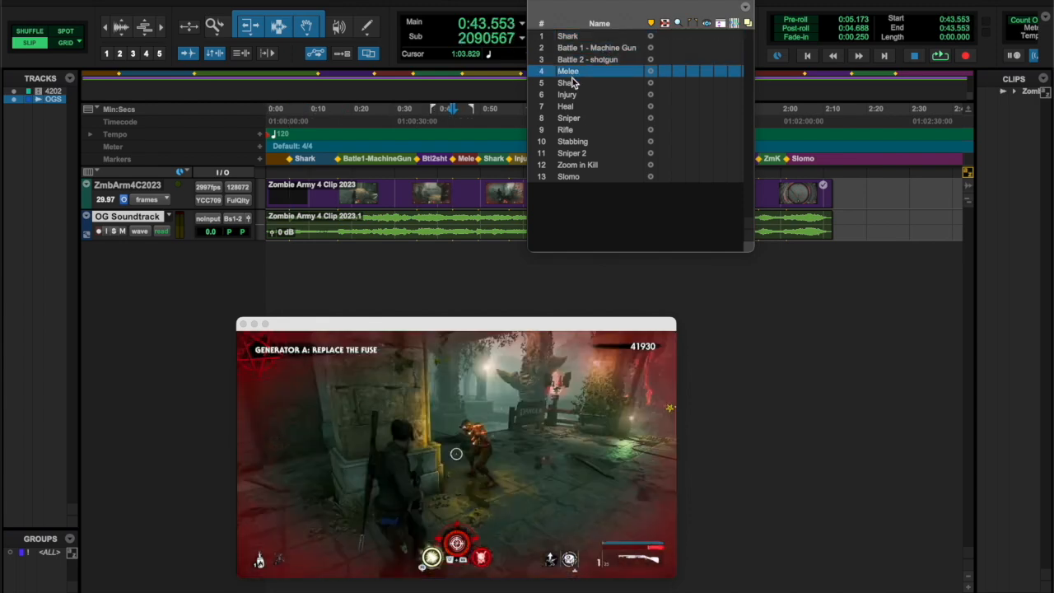
left_click(574, 83)
left_click(574, 96)
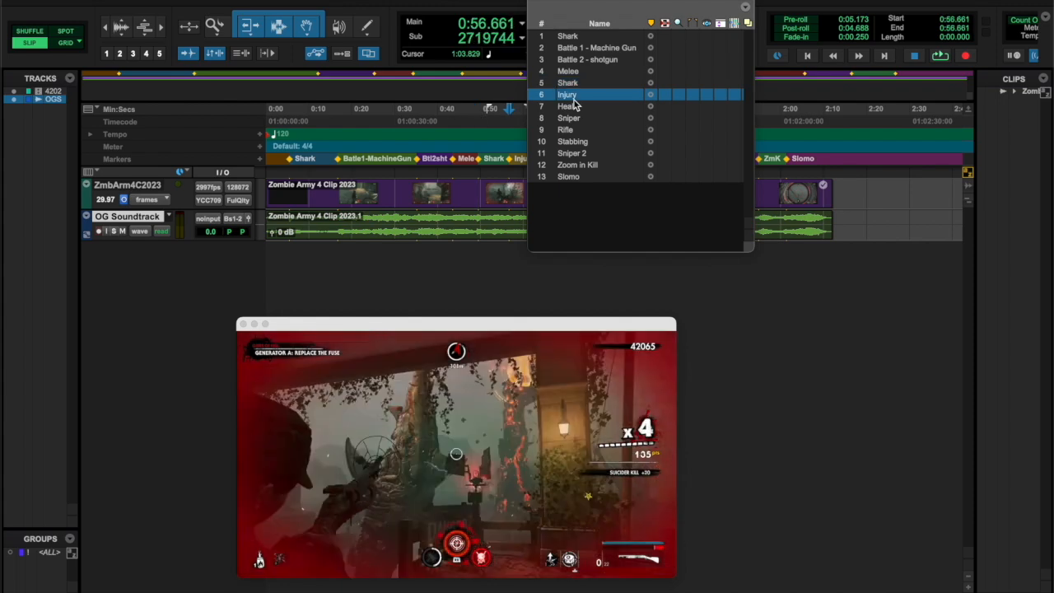
left_click(574, 108)
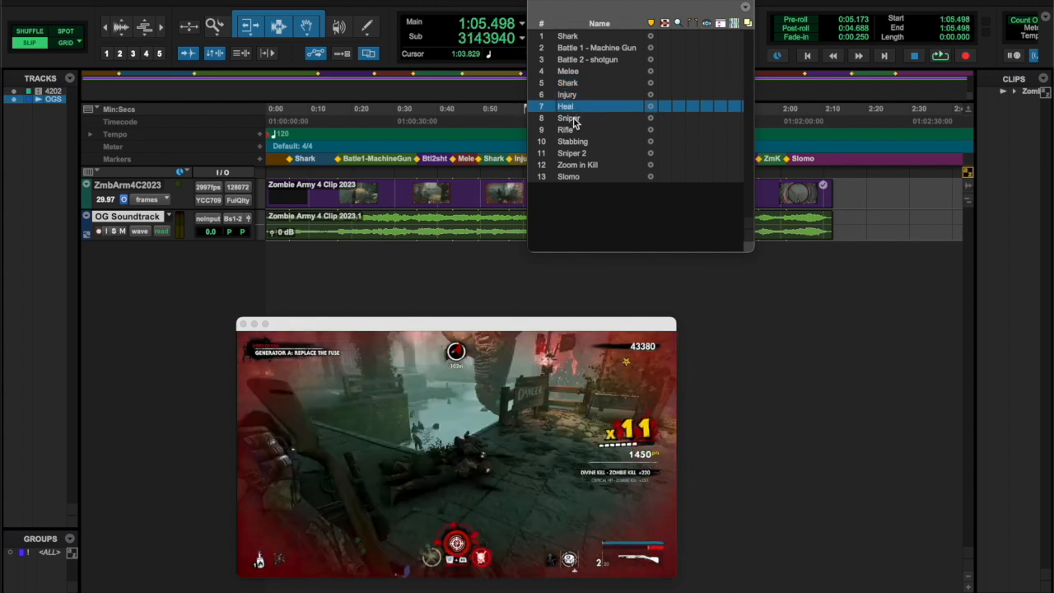
left_click(575, 119)
left_click(575, 131)
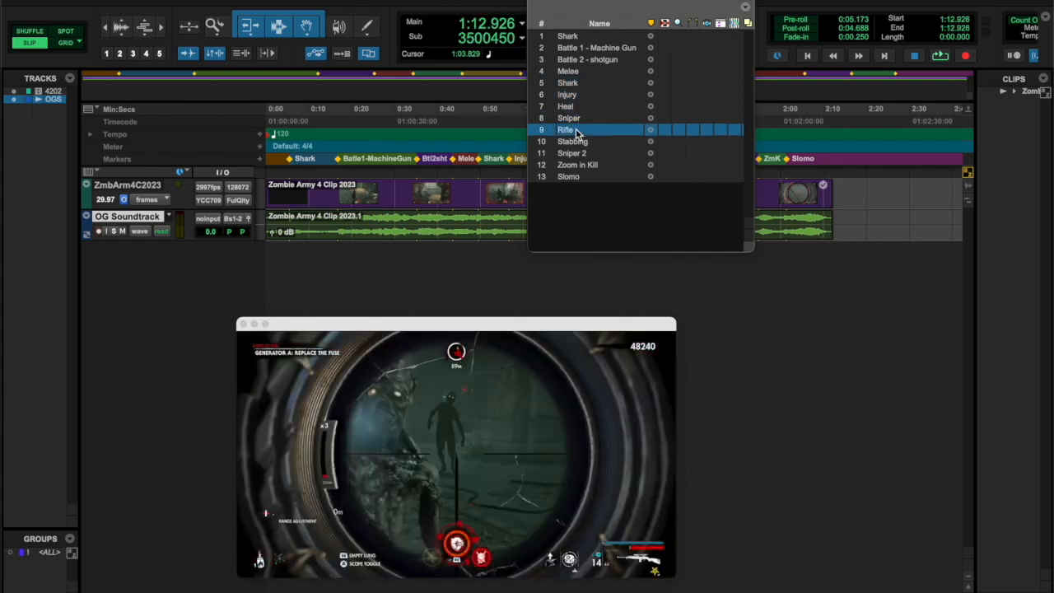
left_click(574, 142)
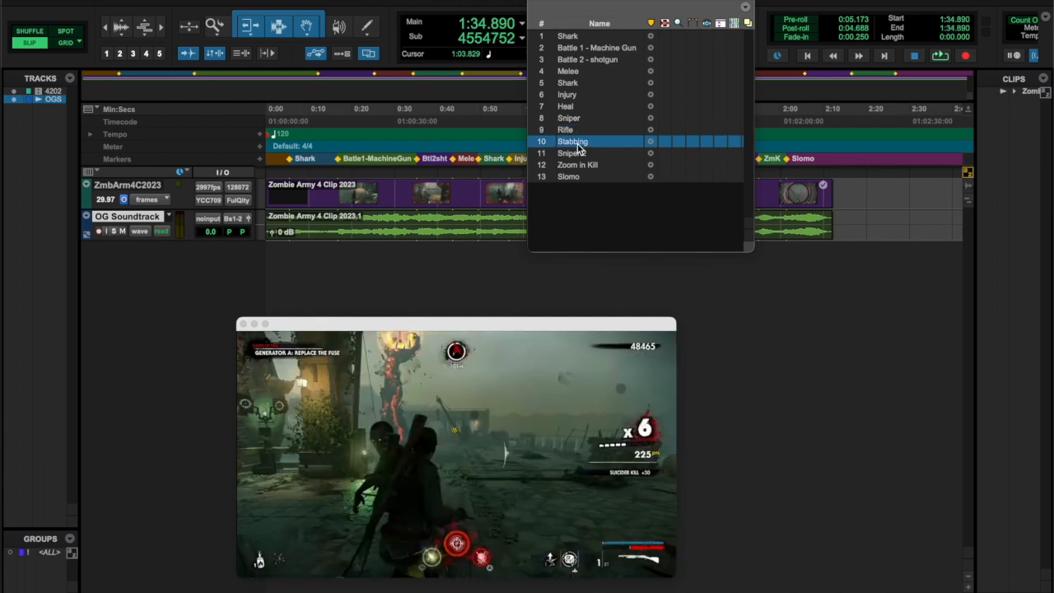
left_click(580, 154)
left_click(579, 166)
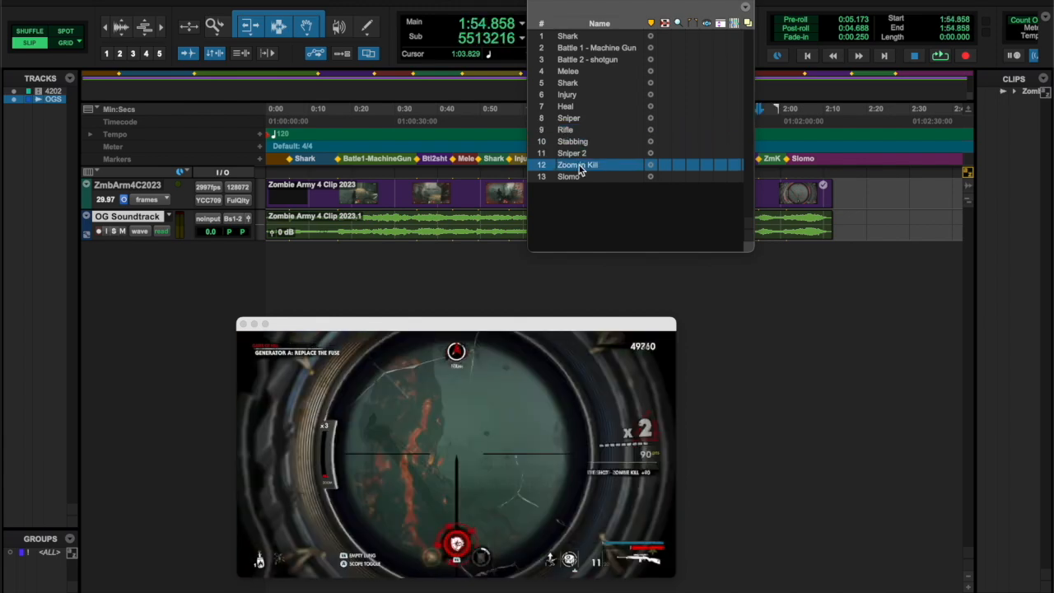
left_click(579, 177)
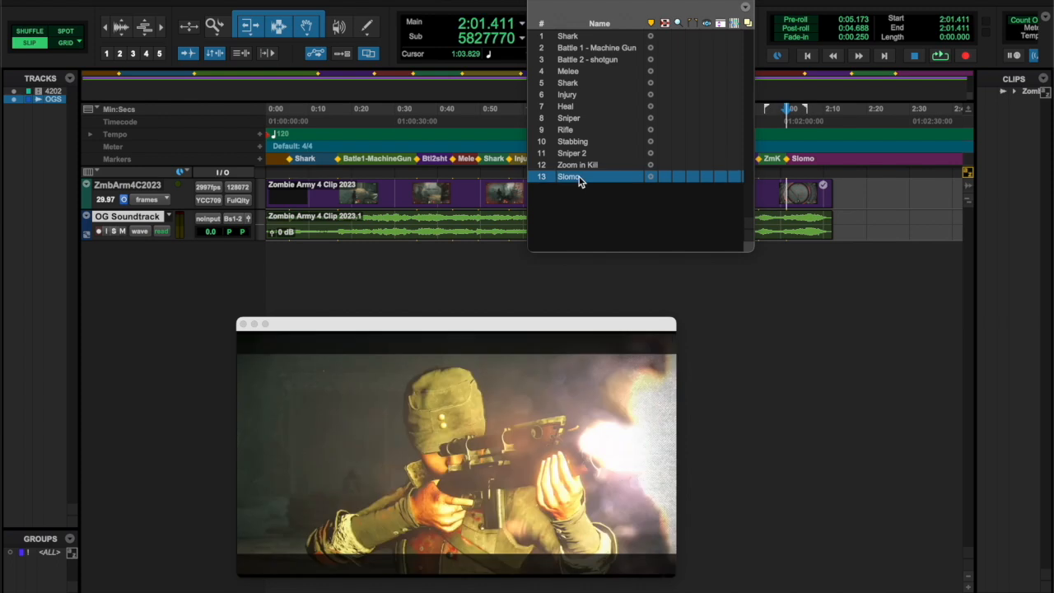
- Rename memory location 13 as Slo-mo
double_click(573, 177)
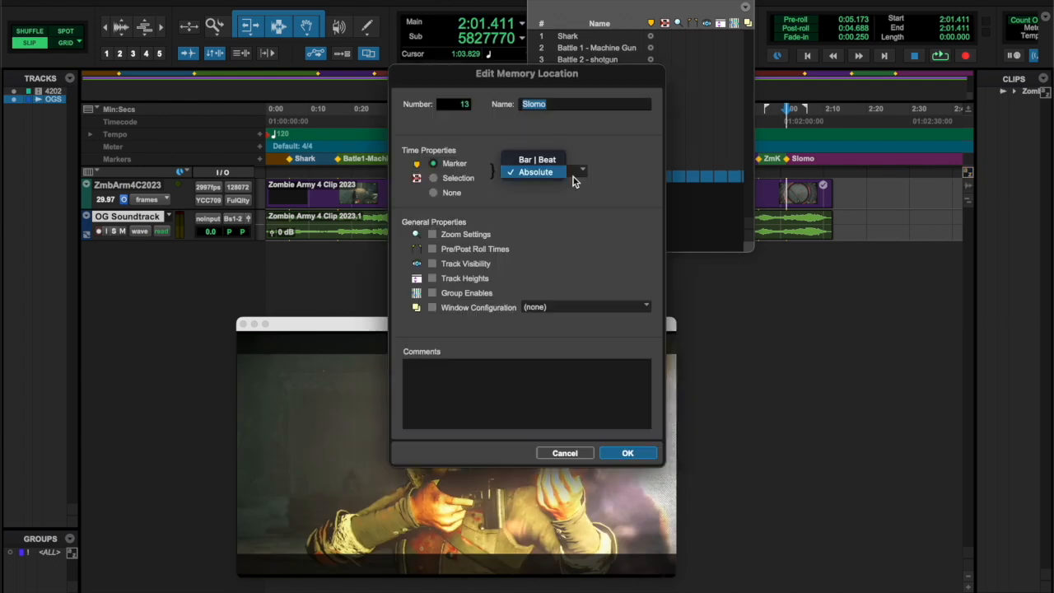
left_click(535, 102)
left_click(534, 103)
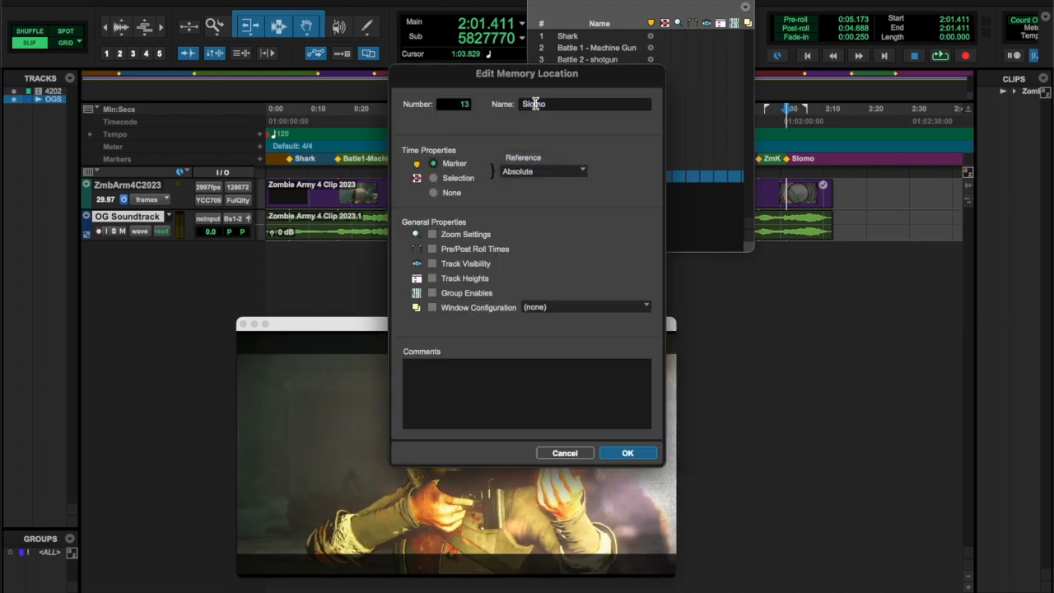
left_click(630, 459)
left_click(579, 179)
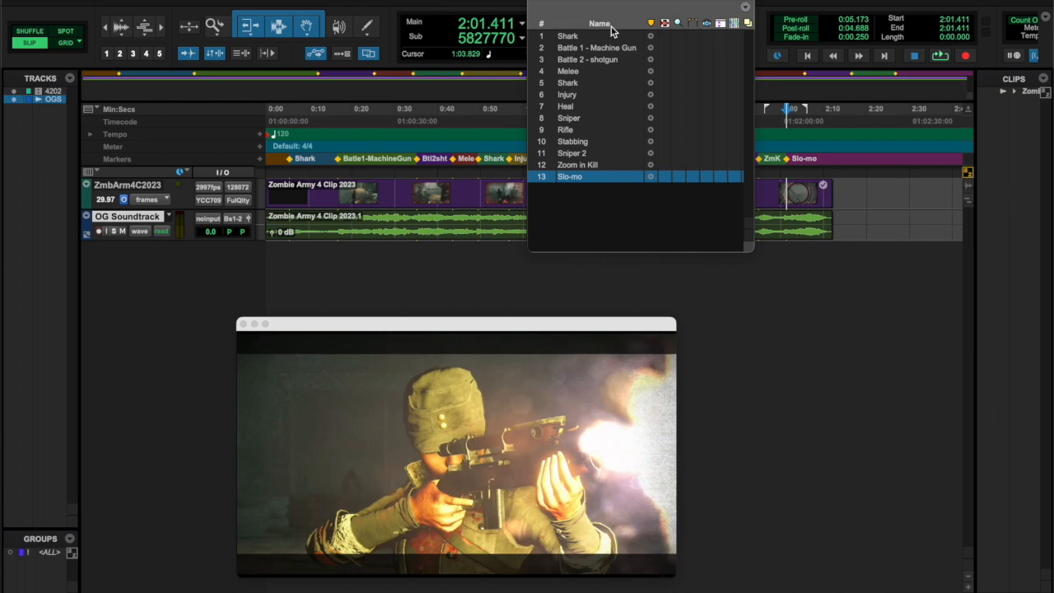
- Close the Memory Locations window and move the video window farther from the track headers, just below the soundtrack
left_click(535, 2)
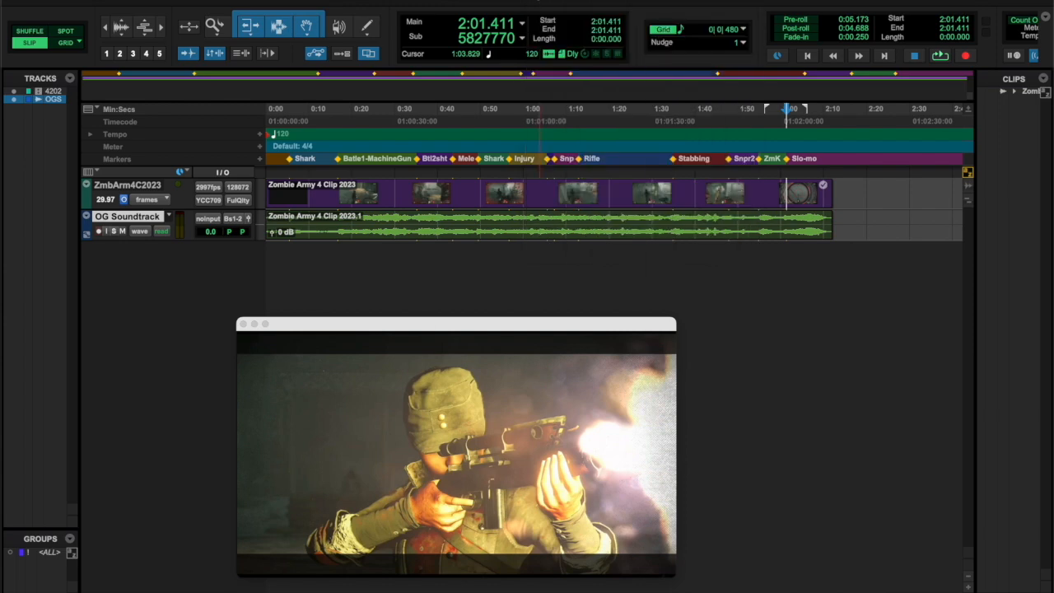
left_click(493, 2)
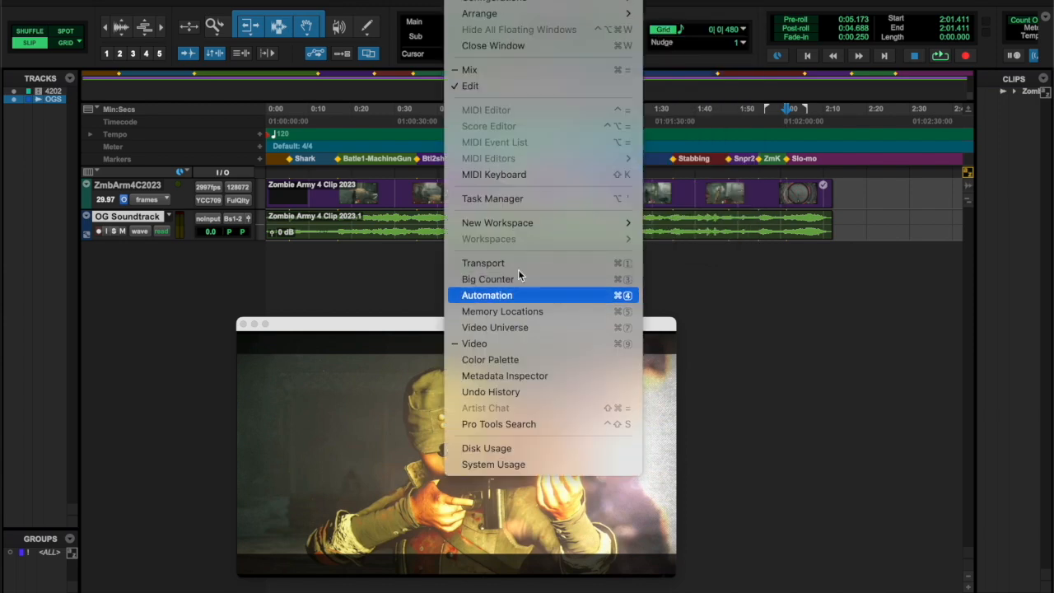
left_click(716, 383)
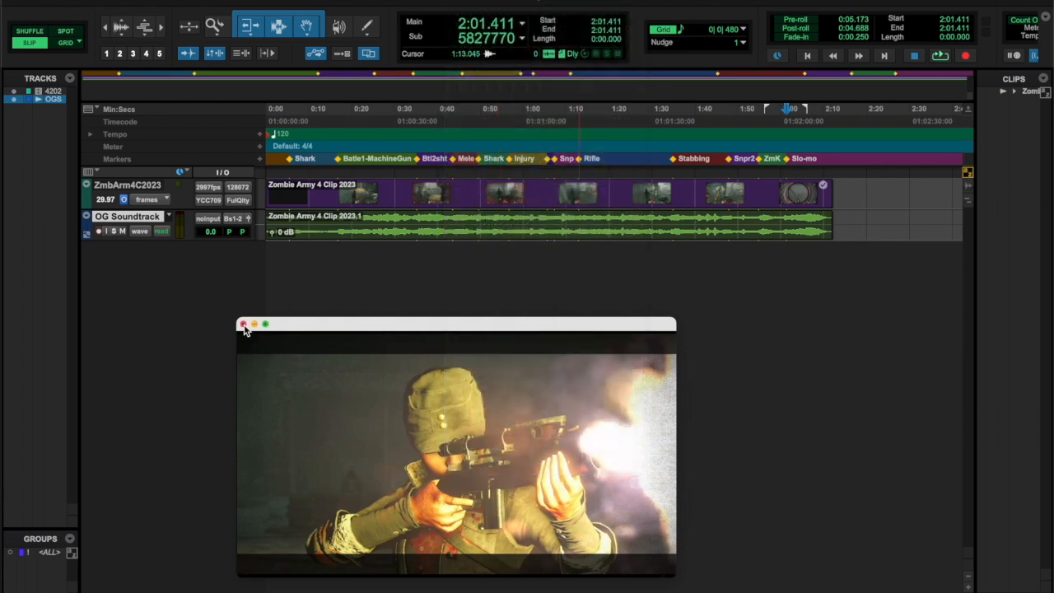
left_click_drag(292, 330, 475, 280)
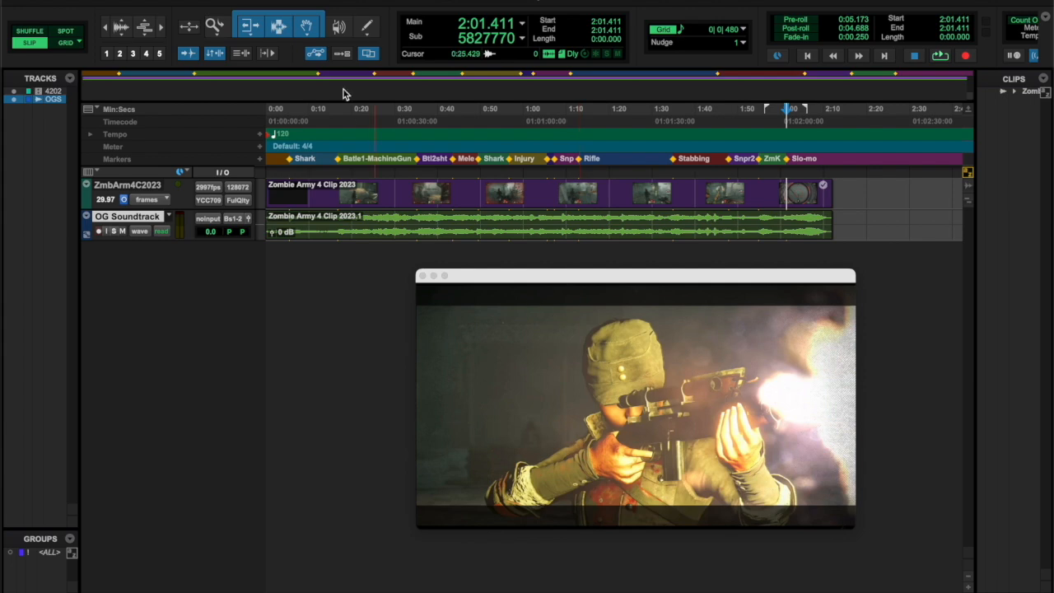
- Return to the session start and create three new stereo audio tracks named "Music -"
key("Return")
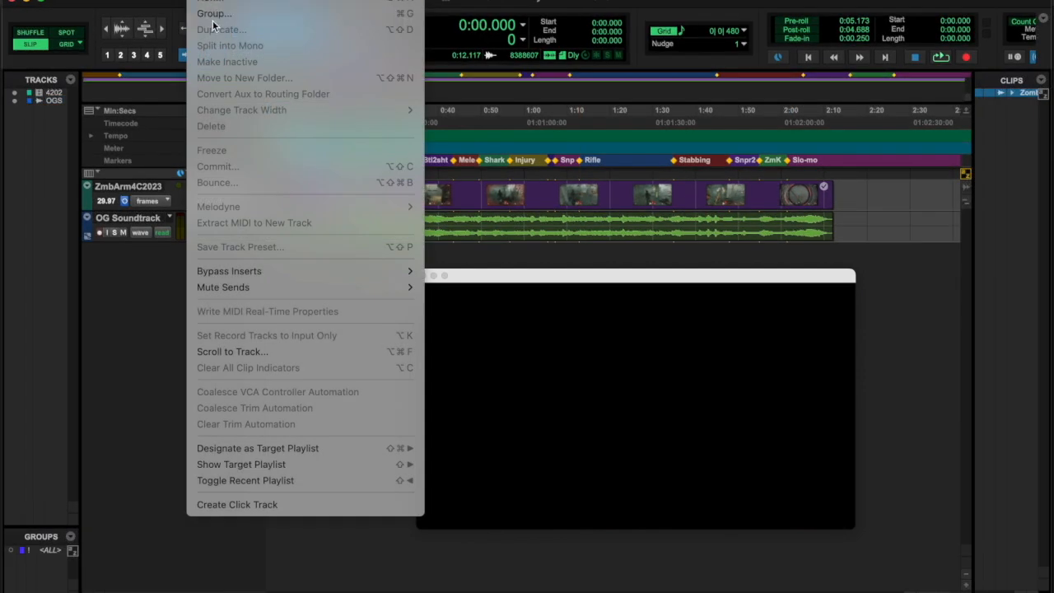
left_click(212, 3)
type("3")
left_click(339, 212)
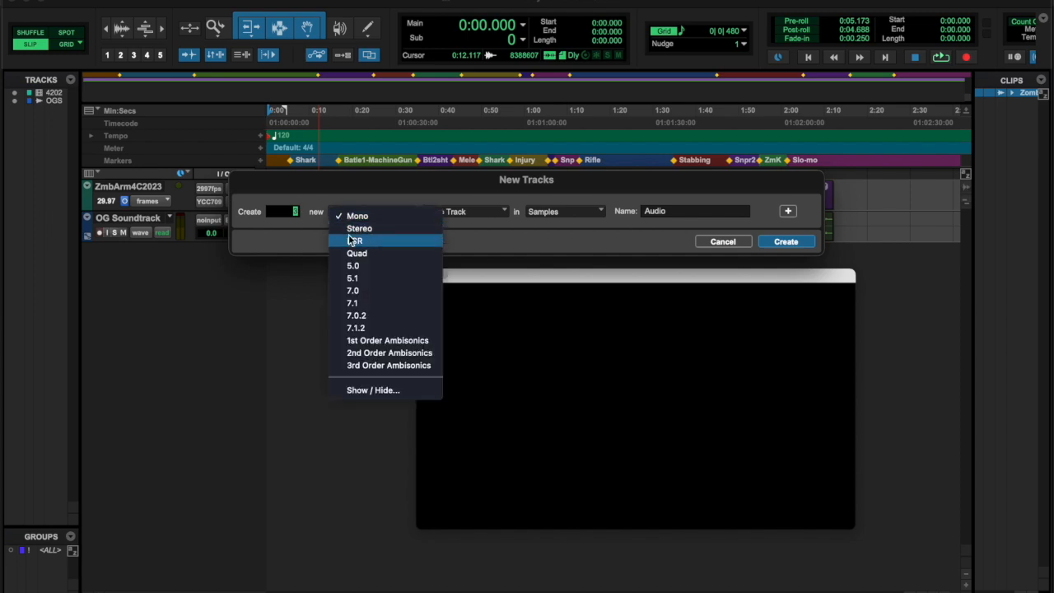
left_click(359, 228)
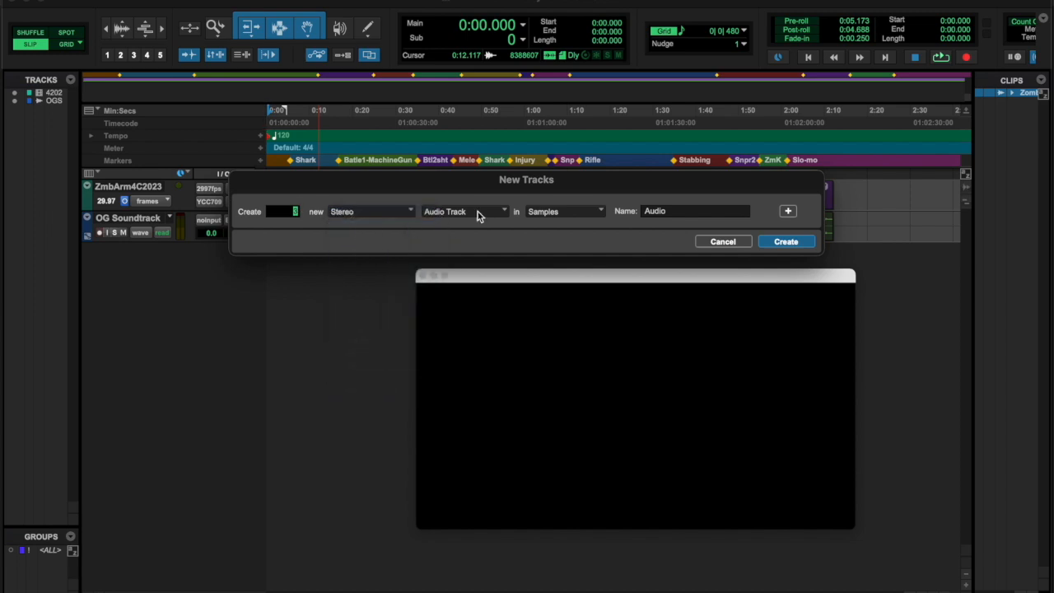
double_click(677, 211)
type("Music -")
left_click(784, 242)
- Rename the first music track as "Music - Tense" and add the comment "No Drums"
double_click(144, 247)
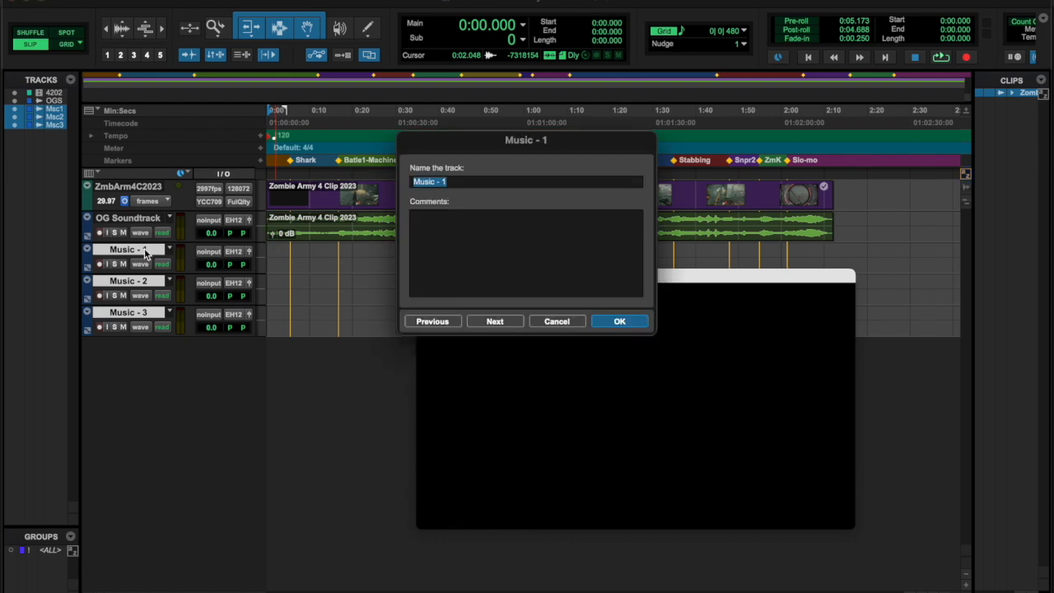
left_click(452, 181)
type("Tense")
left_click(465, 225)
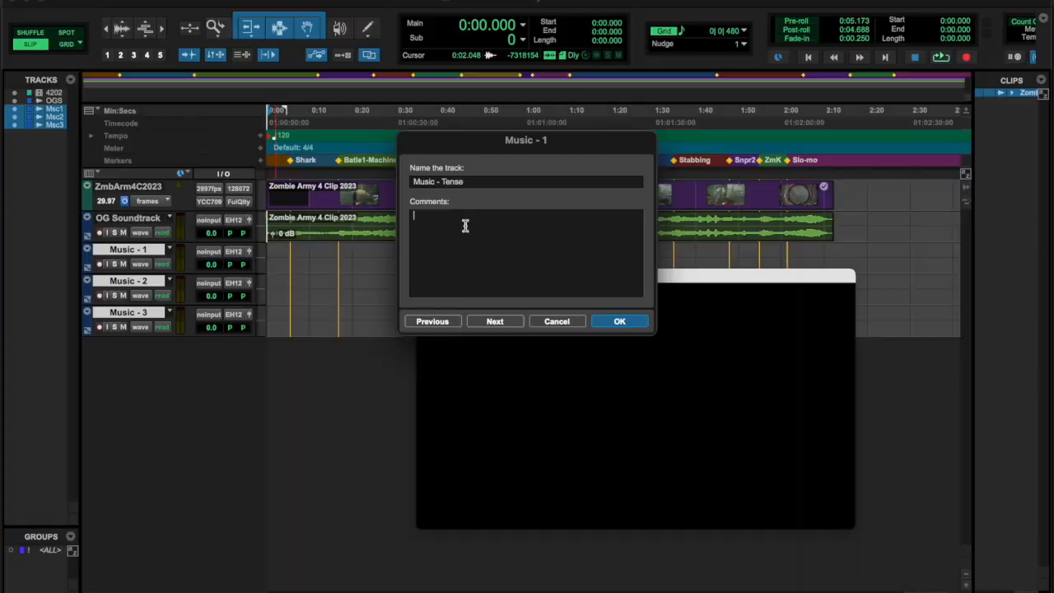
type("No Drums")
left_click(429, 218)
left_click(493, 321)
- Rename the second music track as "Music - Action" and the third as "Music - Aftermath"
left_click(457, 183)
key("BackSpace")
type("Action")
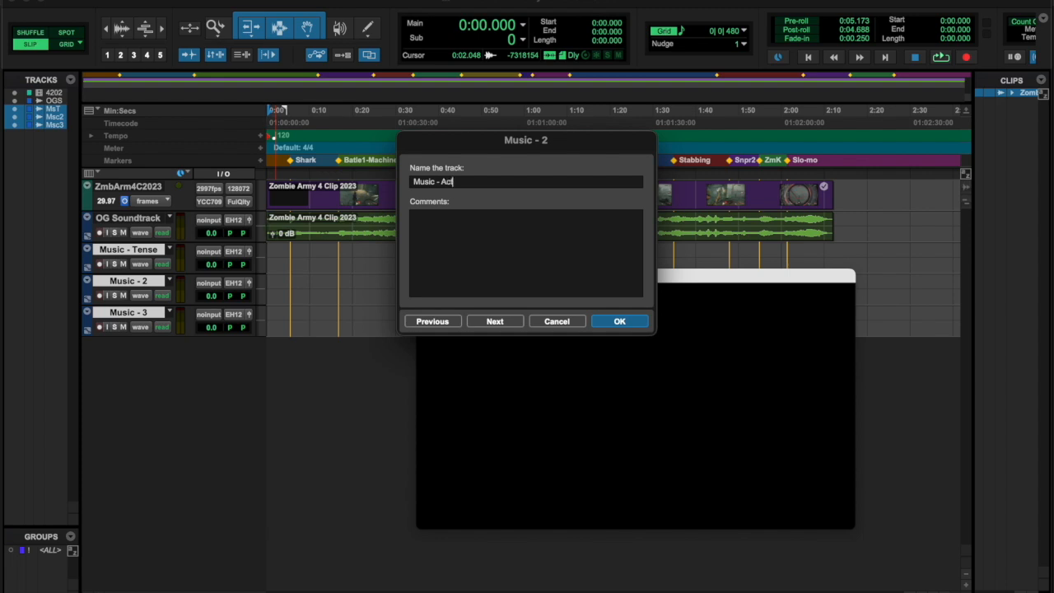
left_click(485, 322)
left_click(458, 183)
key("BackSpace")
type("Aftermath")
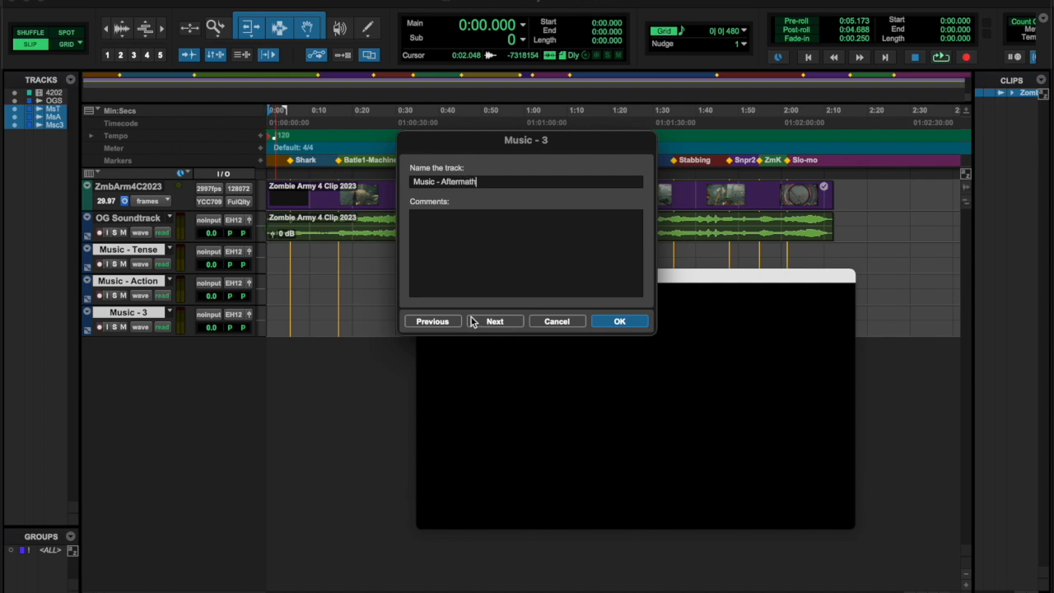
left_click(622, 325)
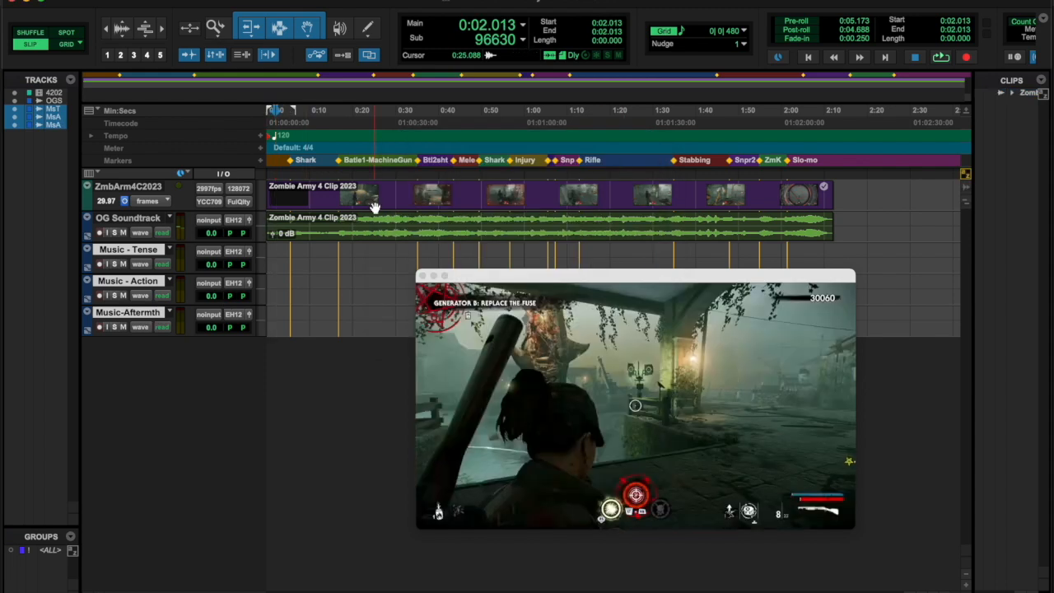
- Create six new mono audio tracks named DX
key("super+shift+n")
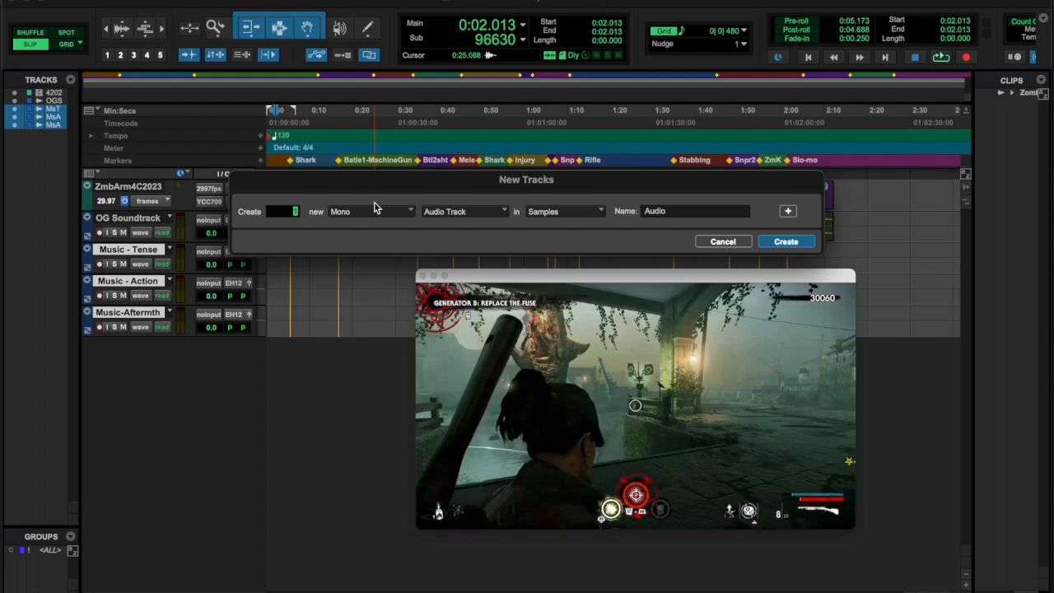
type("6")
double_click(685, 210)
type("DX")
left_click(787, 241)
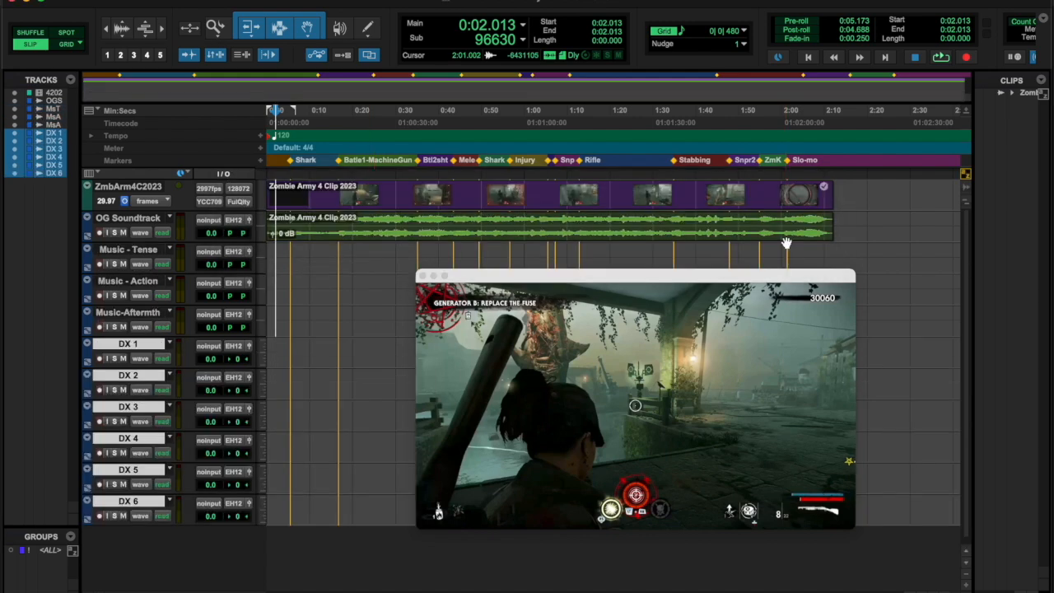
- Rename the DX 1 track as "DX 1 - Jun"
double_click(140, 350)
left_click(475, 182)
type("-Jun")
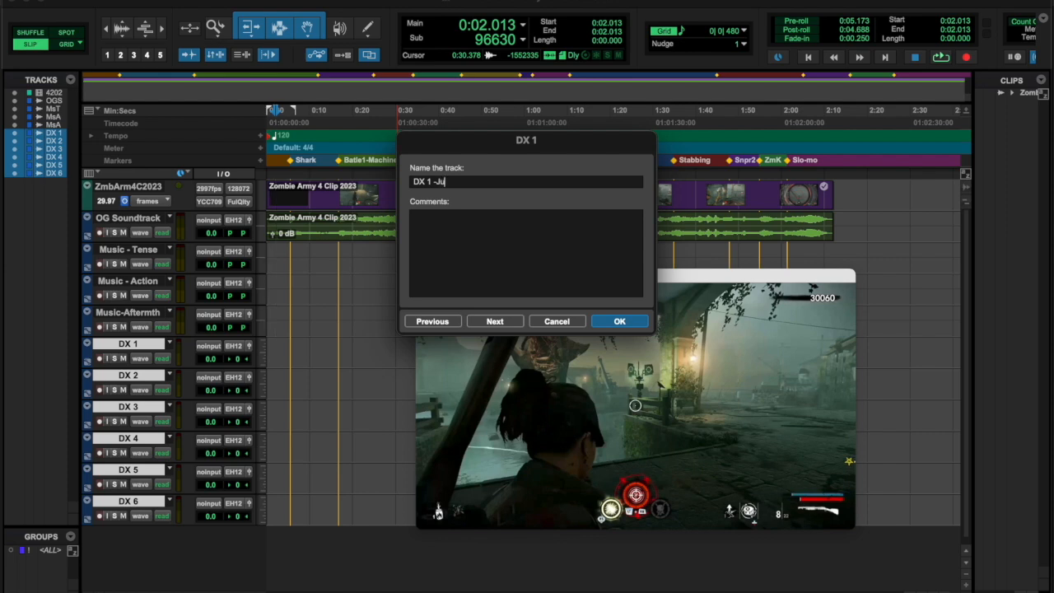
key("Left")
key("Left")
key("Left")
left_click(492, 321)
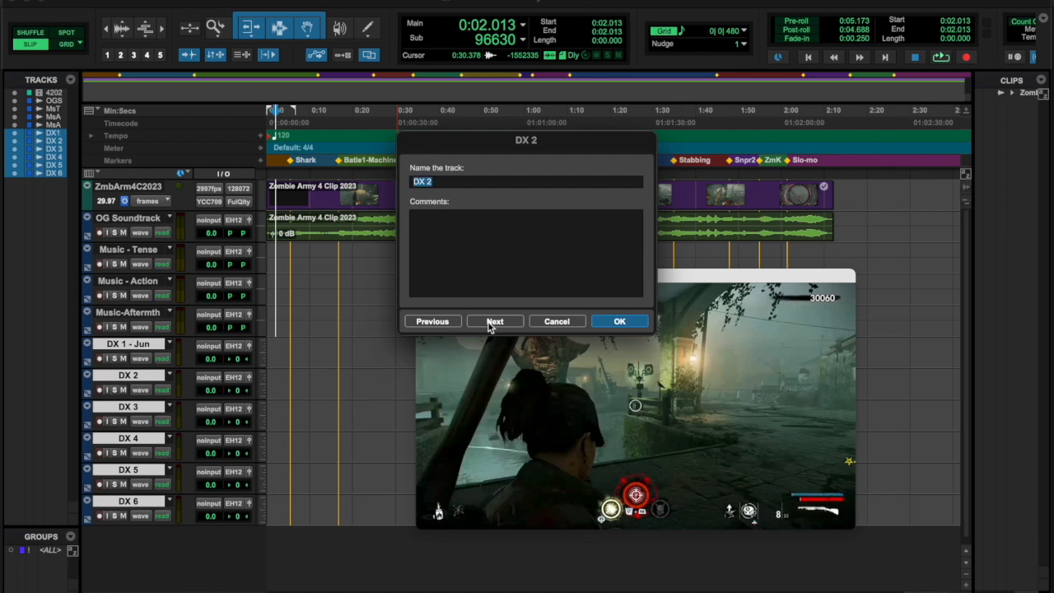
- Rename DX 2 as "DX 2 - Radio Voice" and DX 3 as "DX 3 - Zombie Walker"
left_click(463, 182)
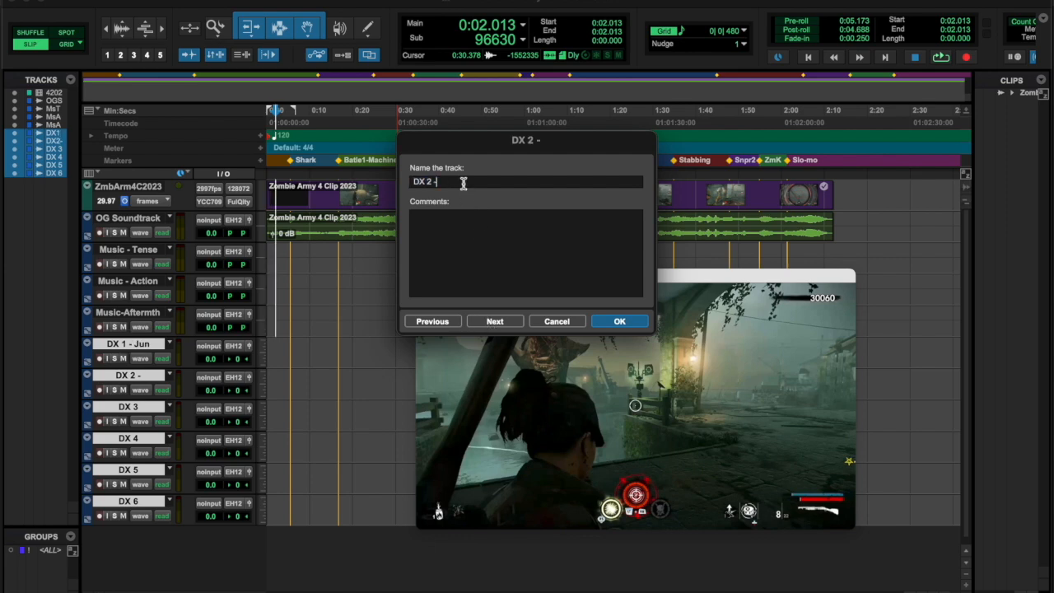
type("Radio Voice")
left_click(495, 322)
left_click(461, 183)
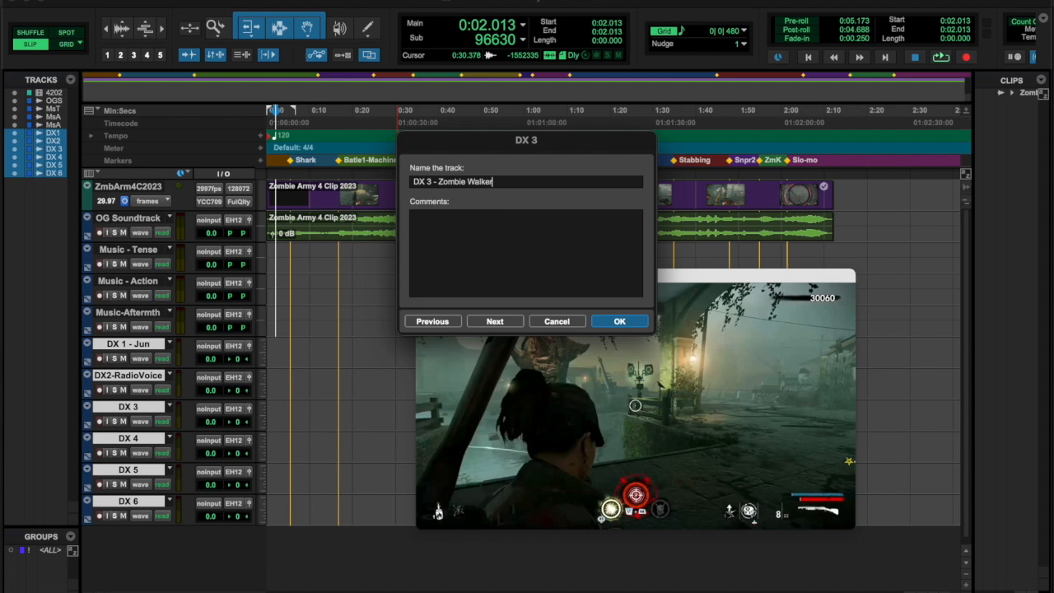
key("super+Right")
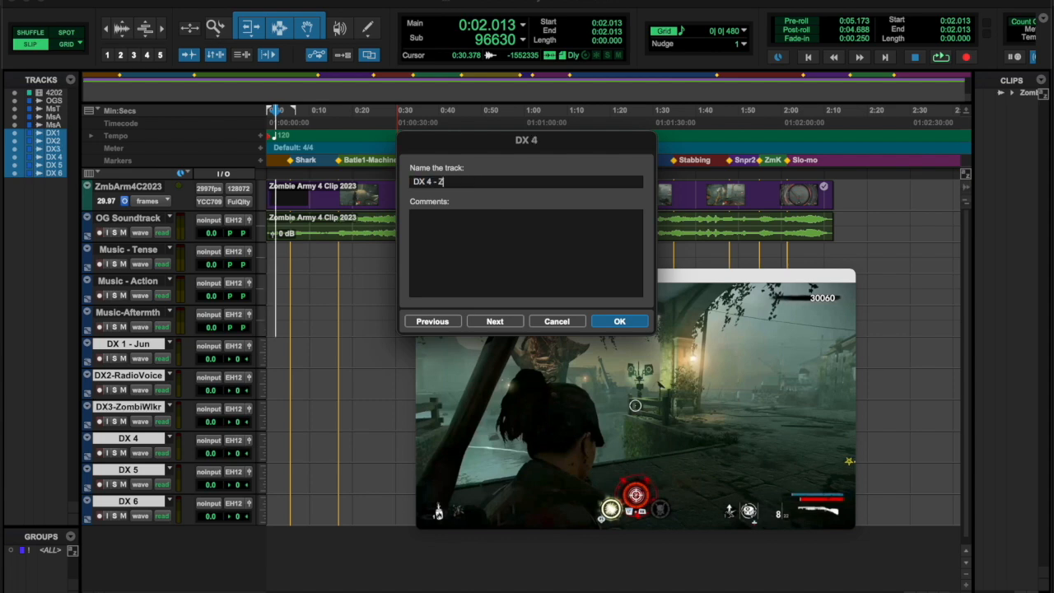
- Rename the last three DX tracks as "DX 4 - Zombie Bomber", "DX 5 - Zombie Sniper" and "DX 6 - Shark"
key("super+Right")
key("Right")
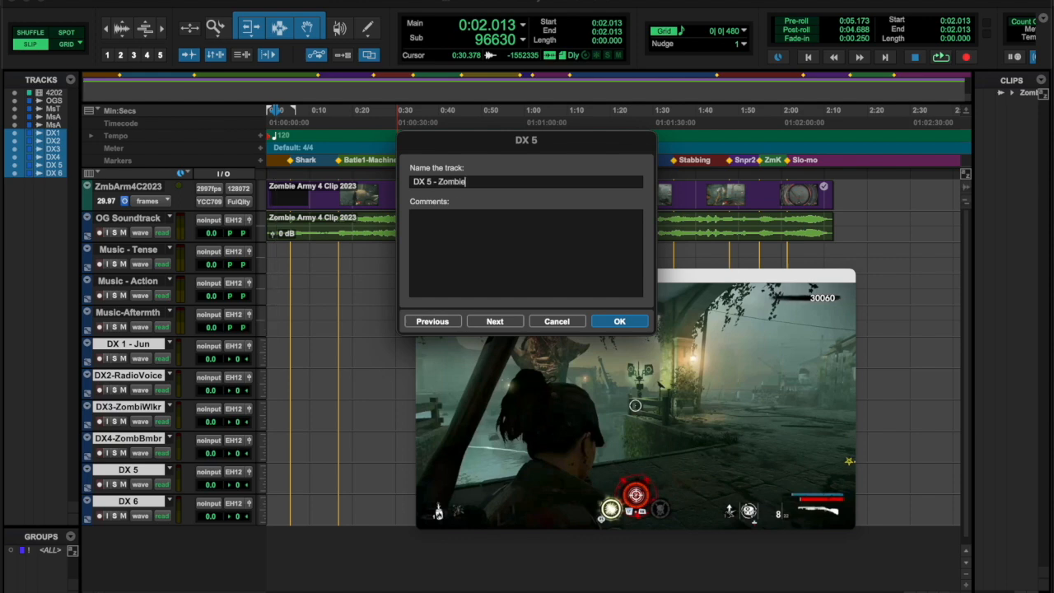
key("super+Right")
key("Right")
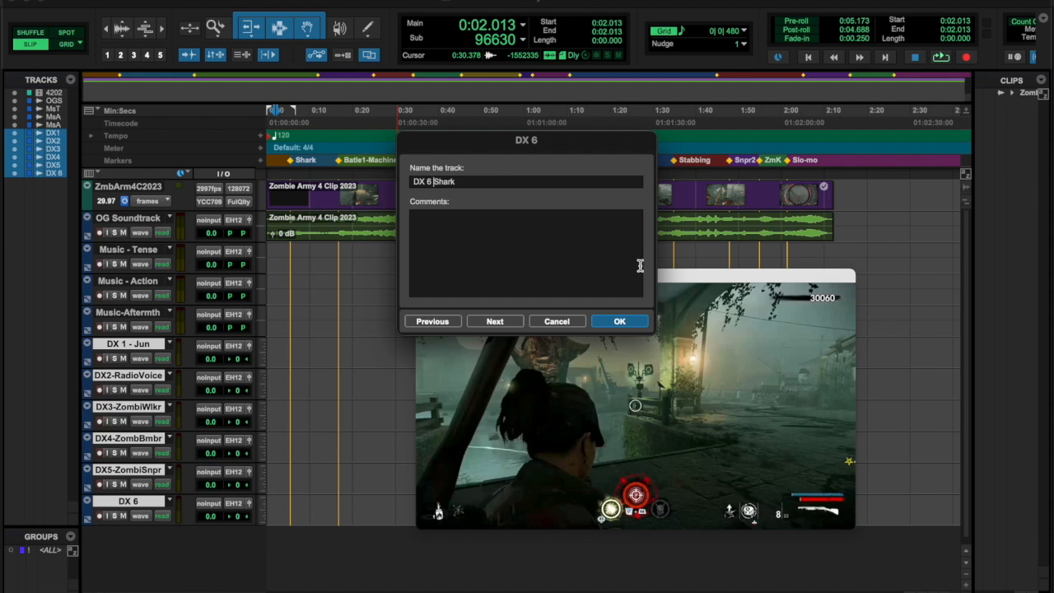
type("-")
left_click(632, 321)
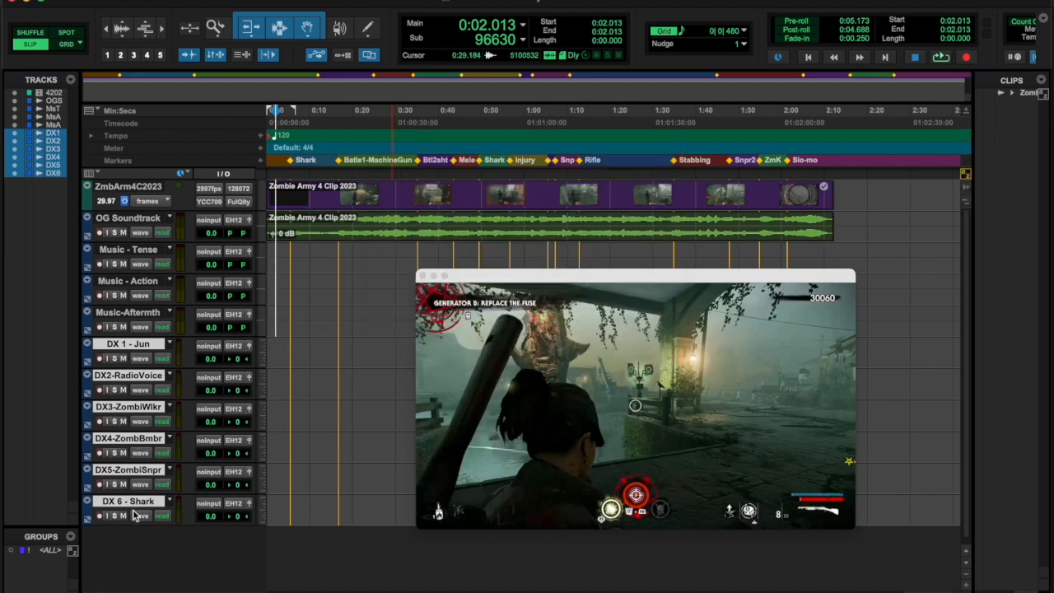
- Remove the numbered DX prefixes from the first two dialogue tracks, renaming them Jun and Radio Voice
double_click(130, 349)
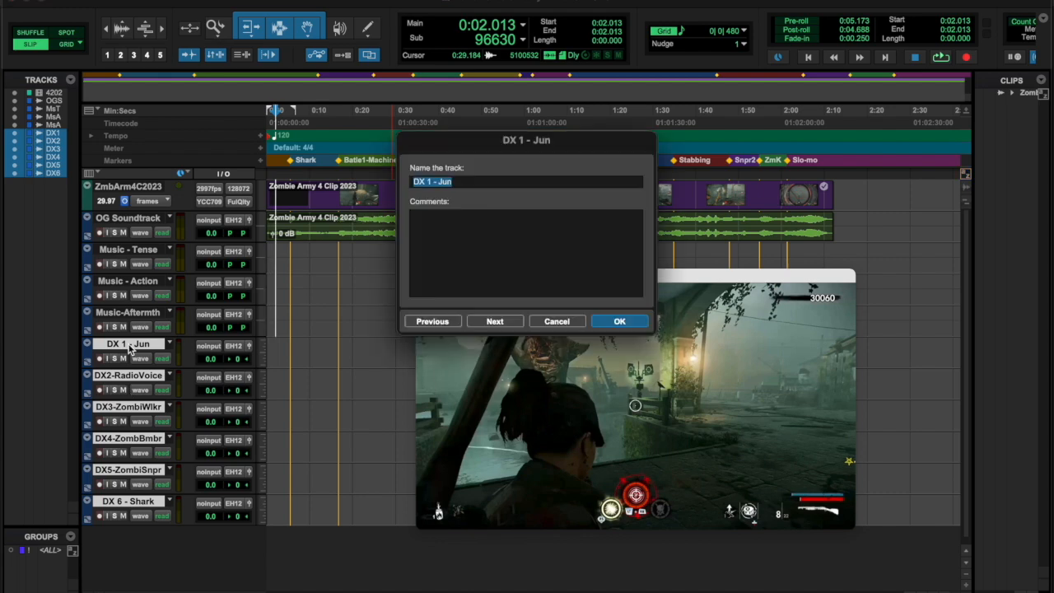
left_click(439, 182)
key("BackSpace")
key("BackSpace")
key("BackSpace")
left_click(494, 321)
left_click_drag(438, 180, 374, 173)
key("BackSpace")
left_click(492, 321)
- Remove the numbered DX prefixes from the remaining dialogue tracks, renaming them Zombie Walker, Zombie Bomber, Zombie Sniper and Shark
key("BackSpace")
left_click_drag(439, 180, 412, 181)
left_click(495, 321)
key("BackSpace")
left_click(495, 321)
key("BackSpace")
left_click(495, 321)
key("BackSpace")
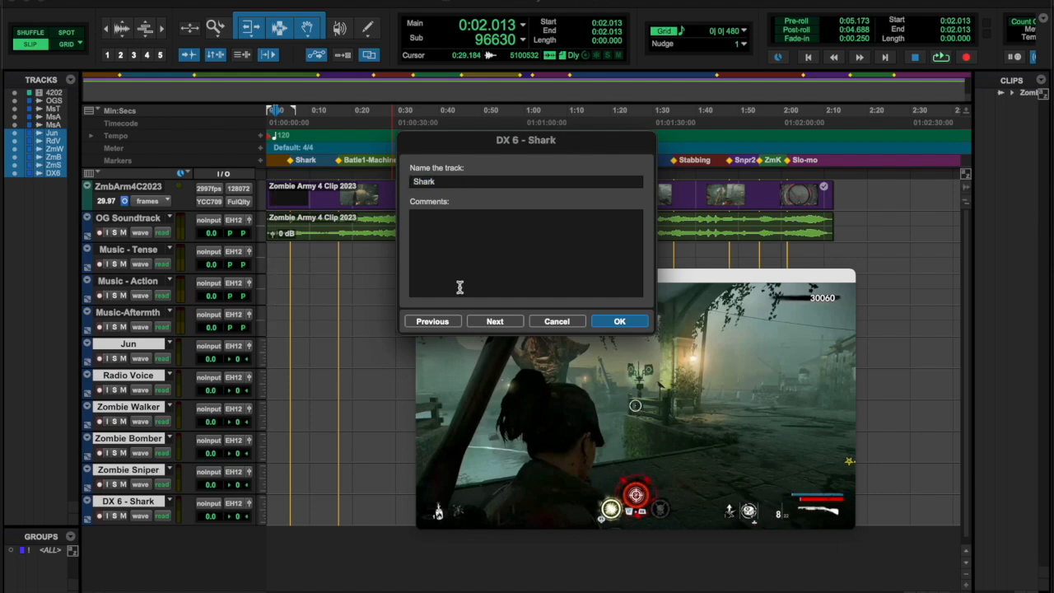
left_click(619, 321)
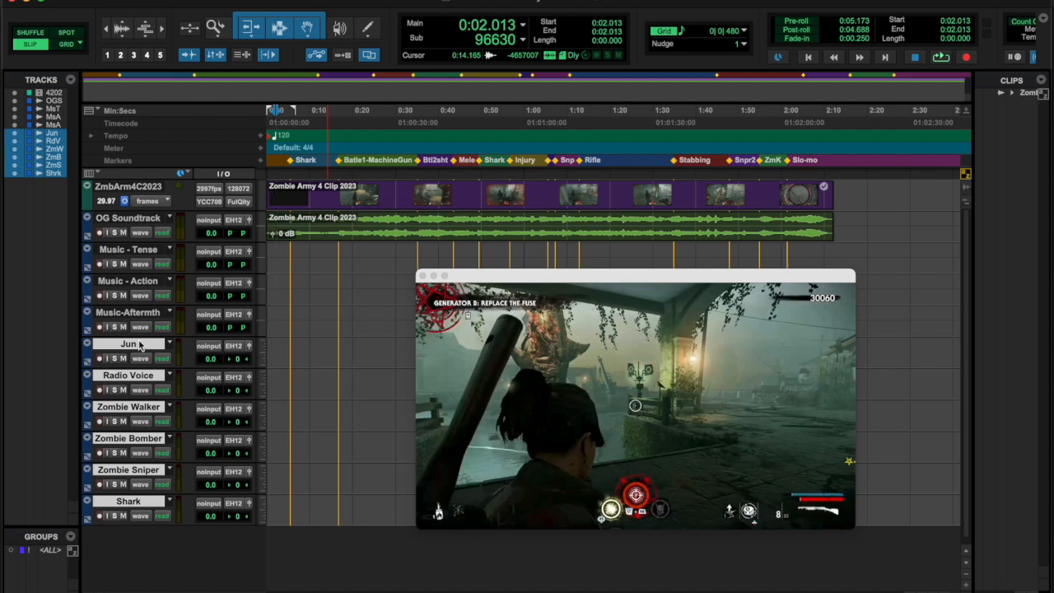
- Move the three music tracks into a new stereo routing folder named MX, with the tracks routed to it
left_click(149, 313)
left_click(148, 255, "shift")
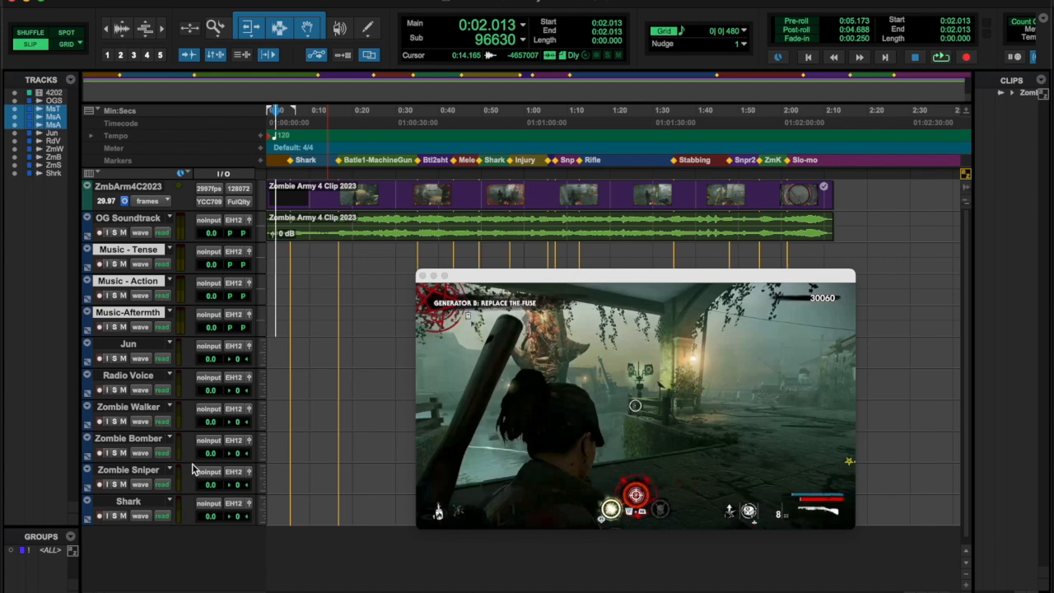
right_click(127, 255)
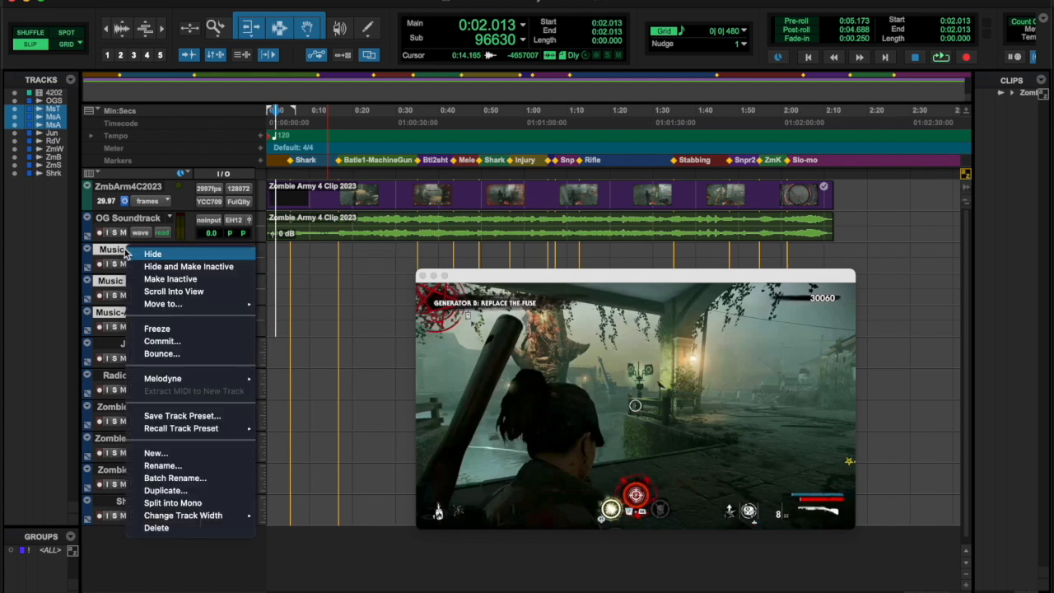
mouse_move(160, 306)
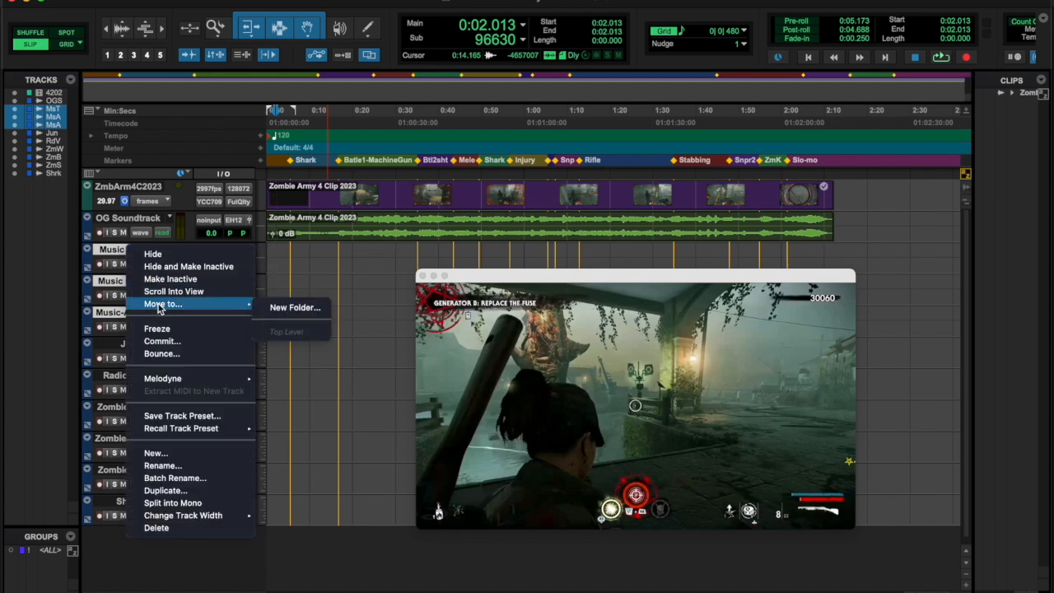
left_click(295, 308)
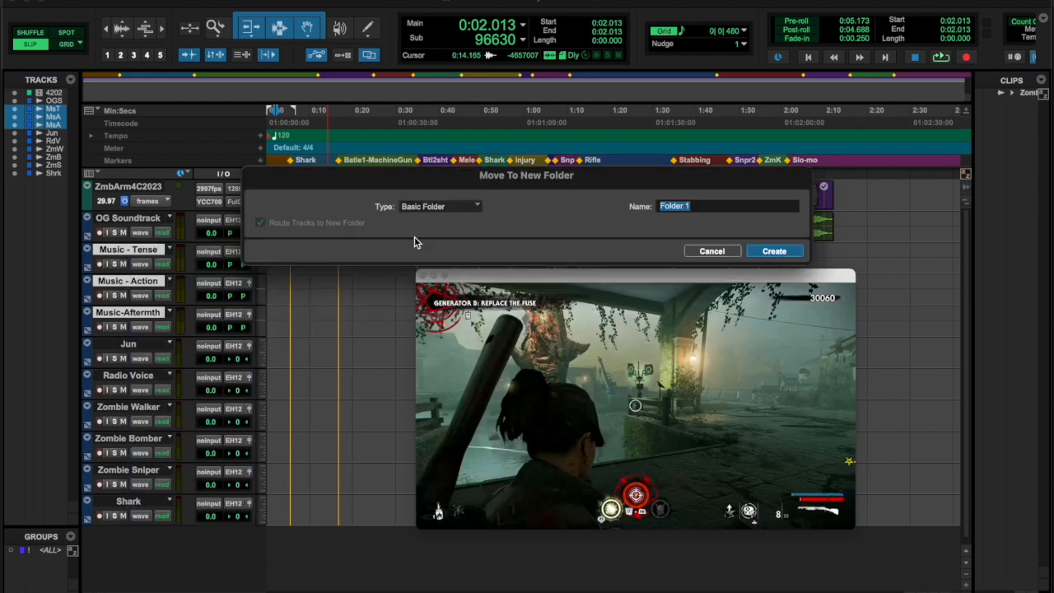
left_click(428, 208)
left_click(430, 195)
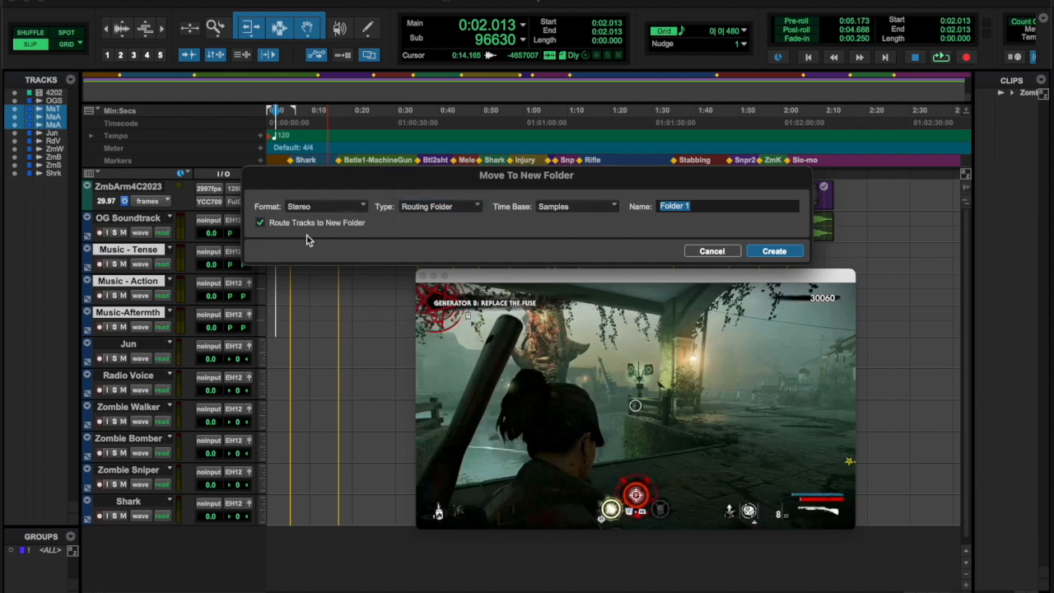
type("MX")
left_click(775, 251)
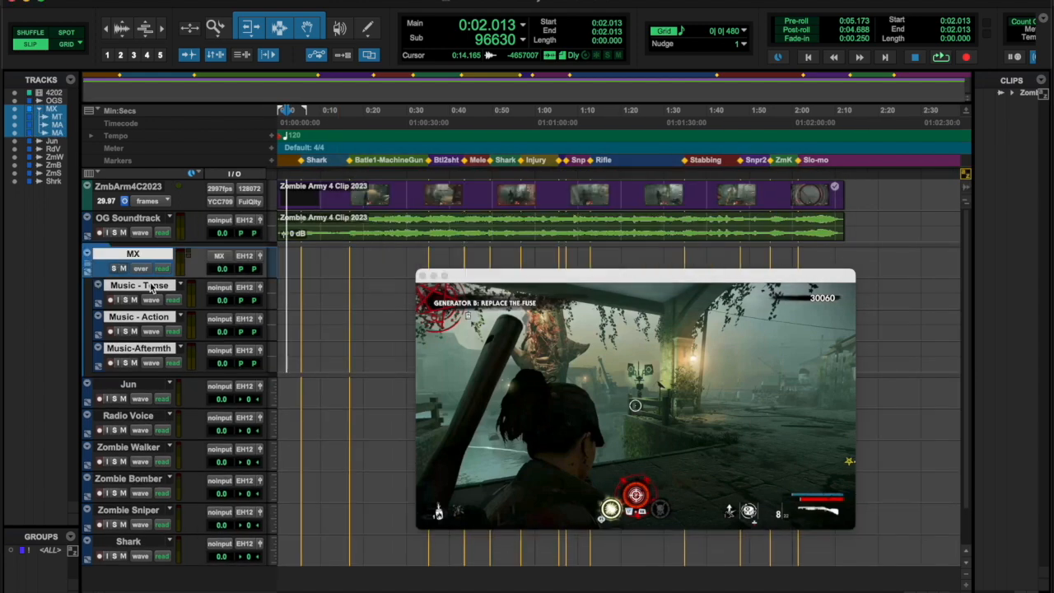
- Collapse the MX folder to hide its music tracks
left_click(88, 266)
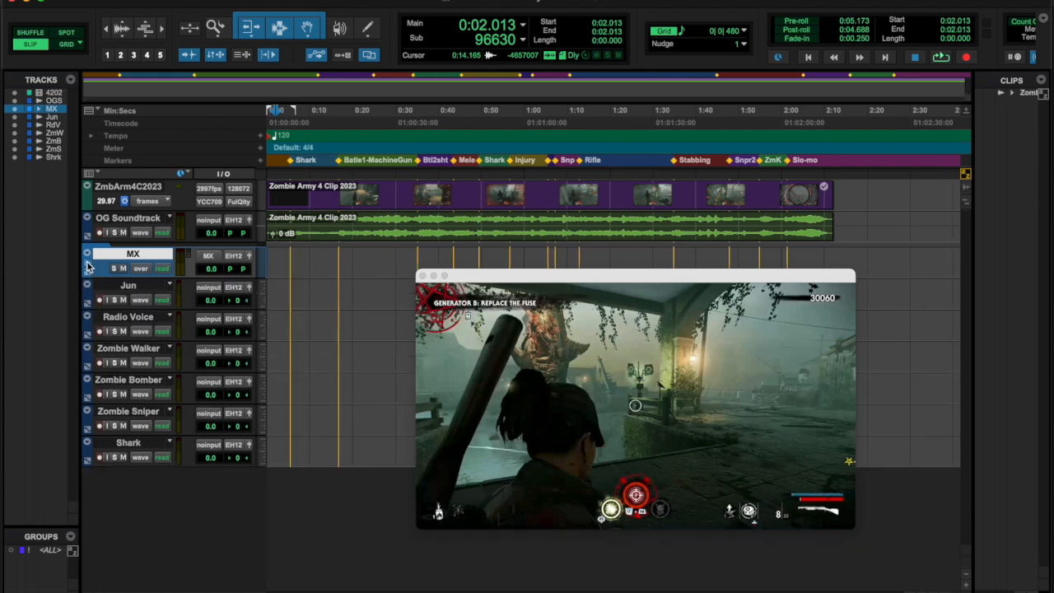
left_click(88, 266)
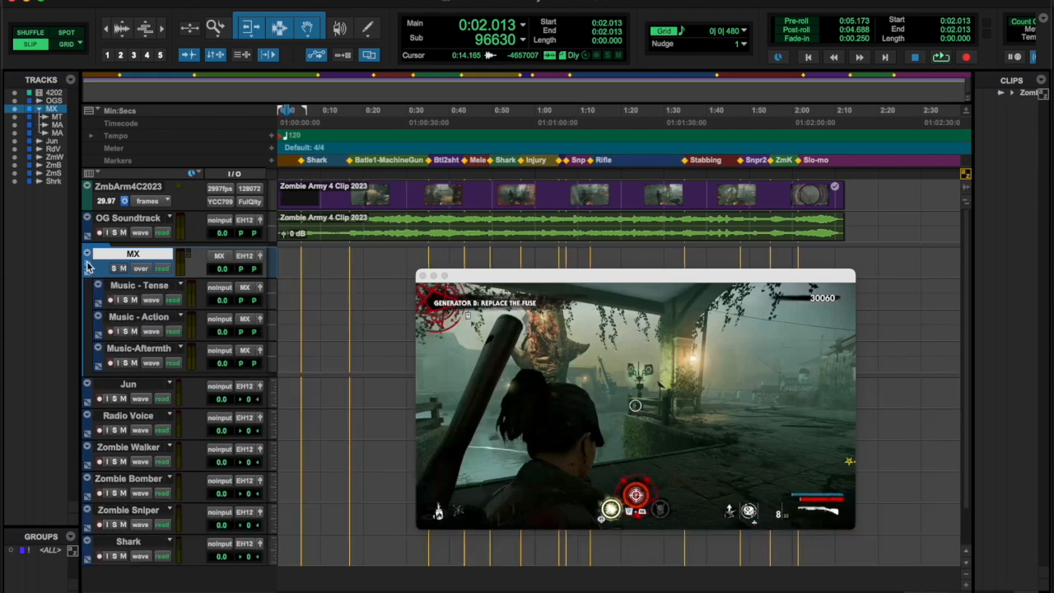
left_click(88, 266)
- Move the six dialogue tracks, Jun through Shark, into a new stereo routing folder named DX, with the tracks routed to it
left_click(122, 286)
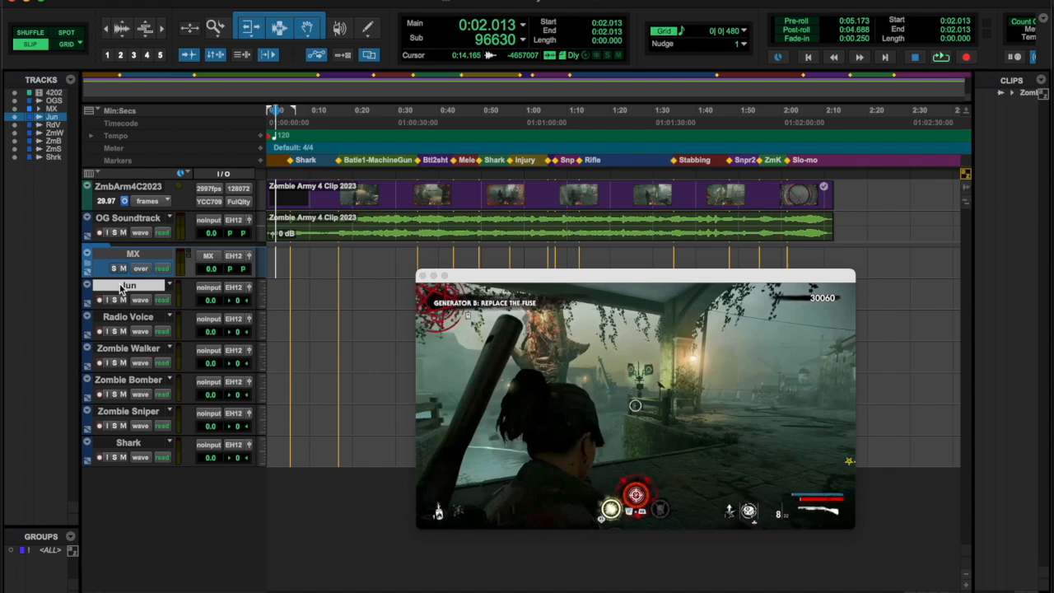
left_click(128, 444, "shift")
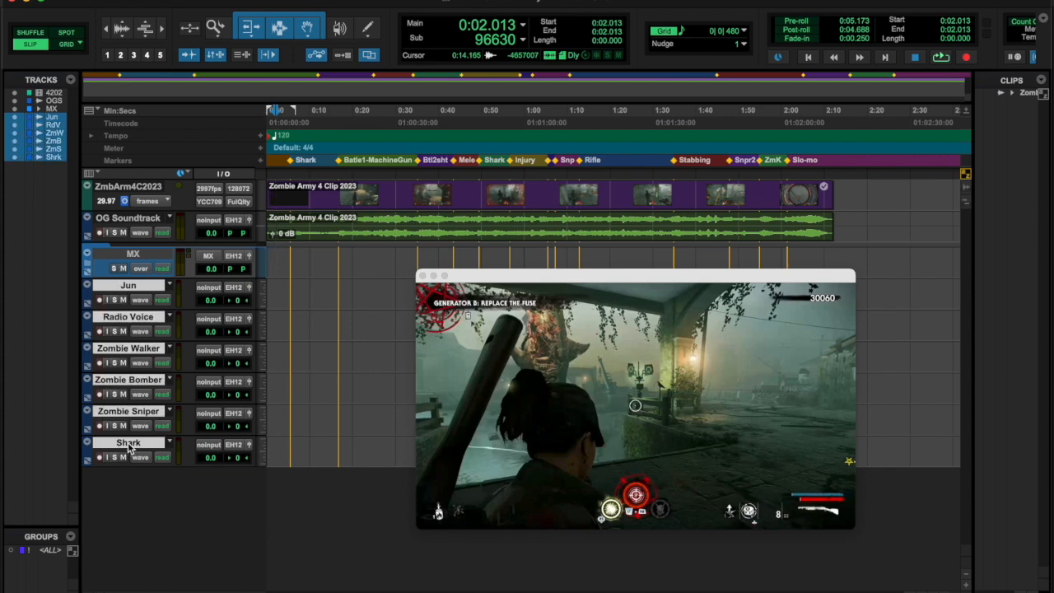
right_click(127, 445)
mouse_move(165, 496)
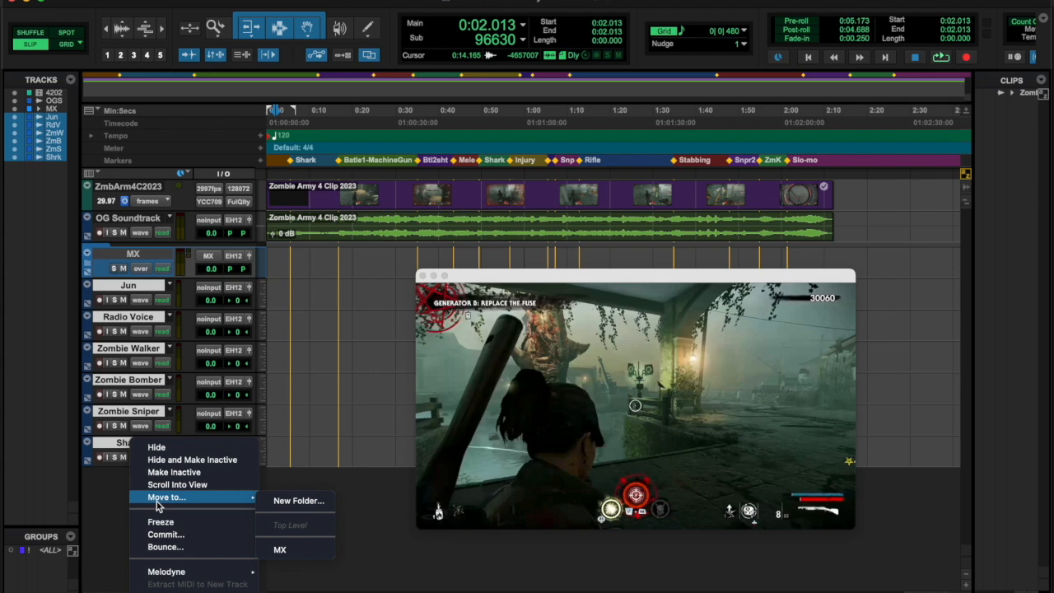
left_click(298, 500)
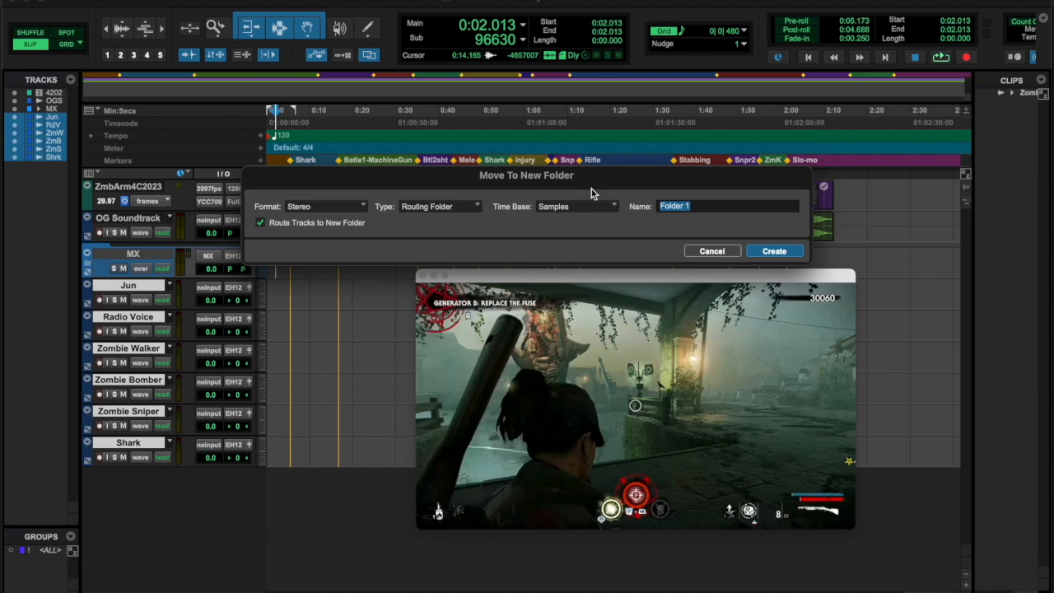
type("DX")
left_click(773, 251)
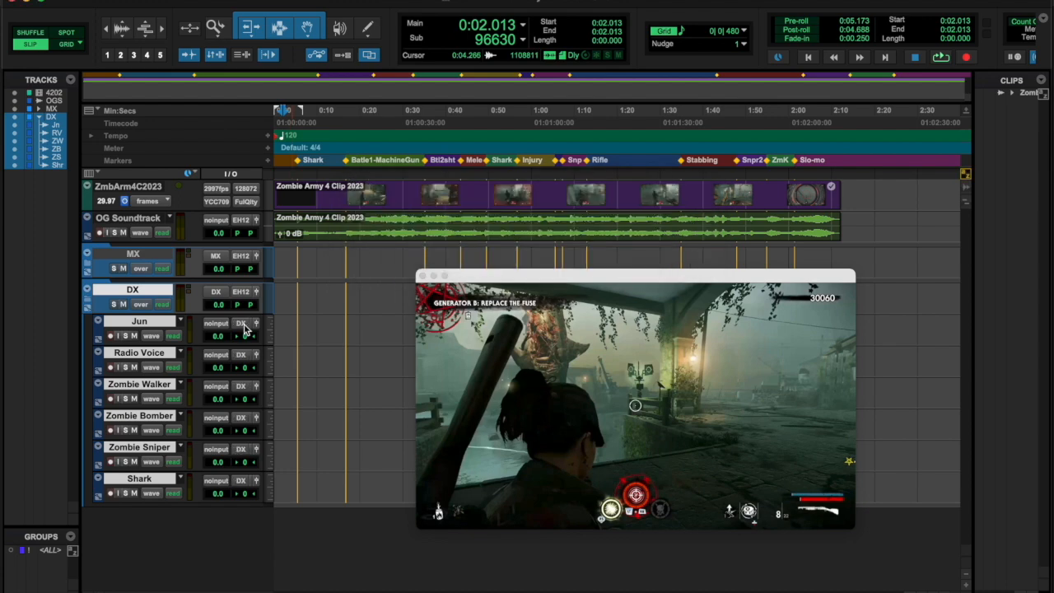
- Collapse the DX folder to hide its dialogue tracks
left_click(89, 296)
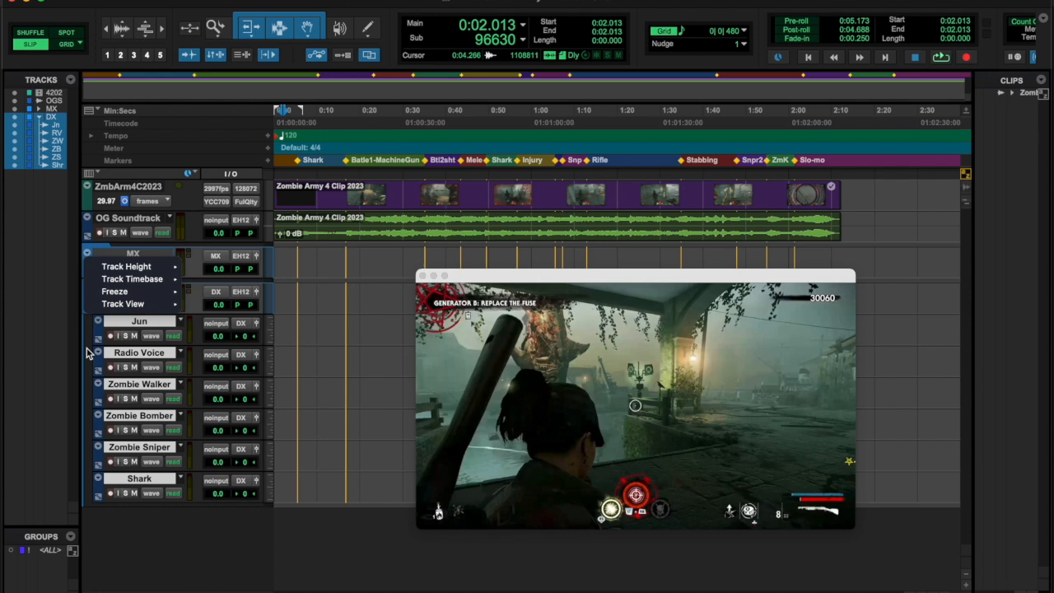
left_click(89, 298)
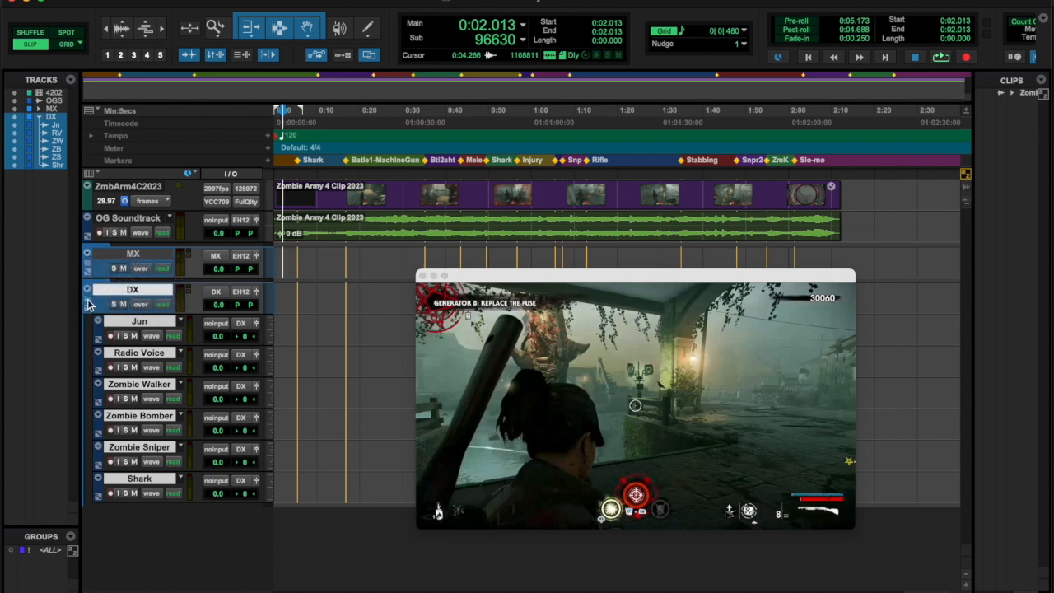
left_click(88, 291)
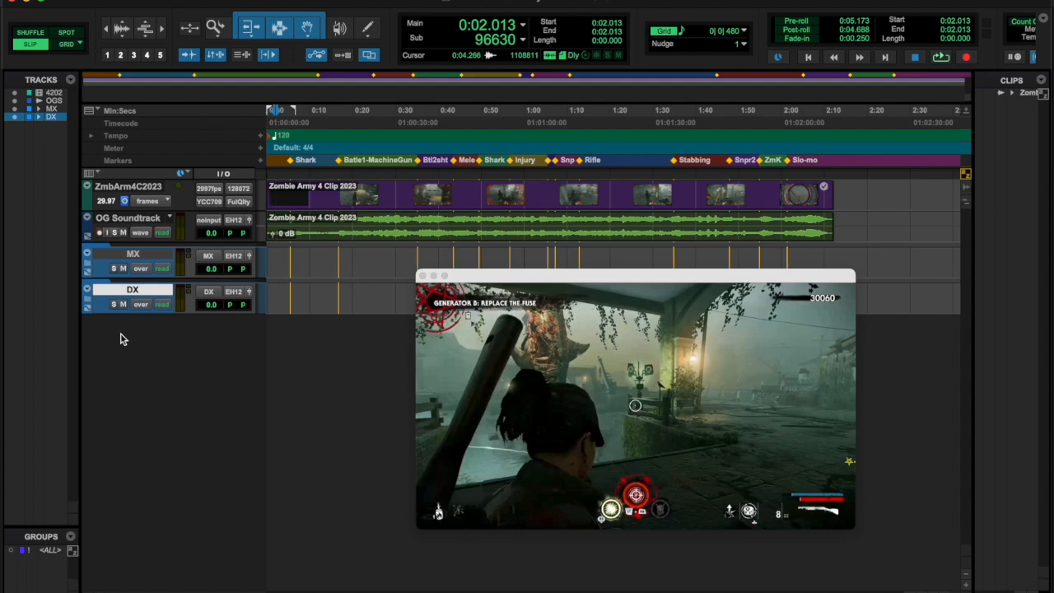
left_click(89, 303)
left_click(88, 303)
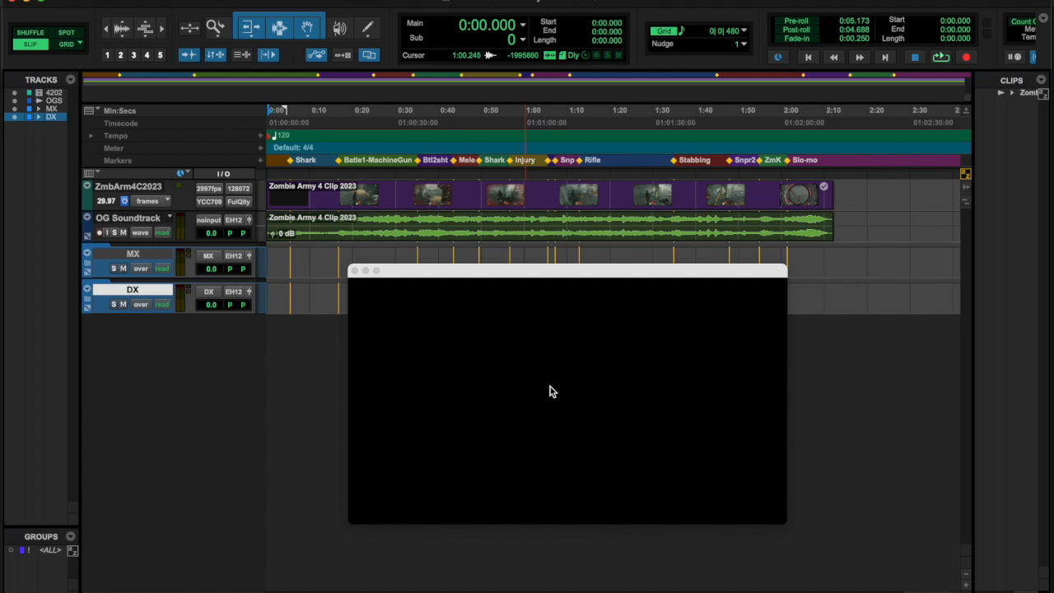
- Preview the opening seconds of the clip and create one stereo audio track named "Atmos-Harbour"
key("space")
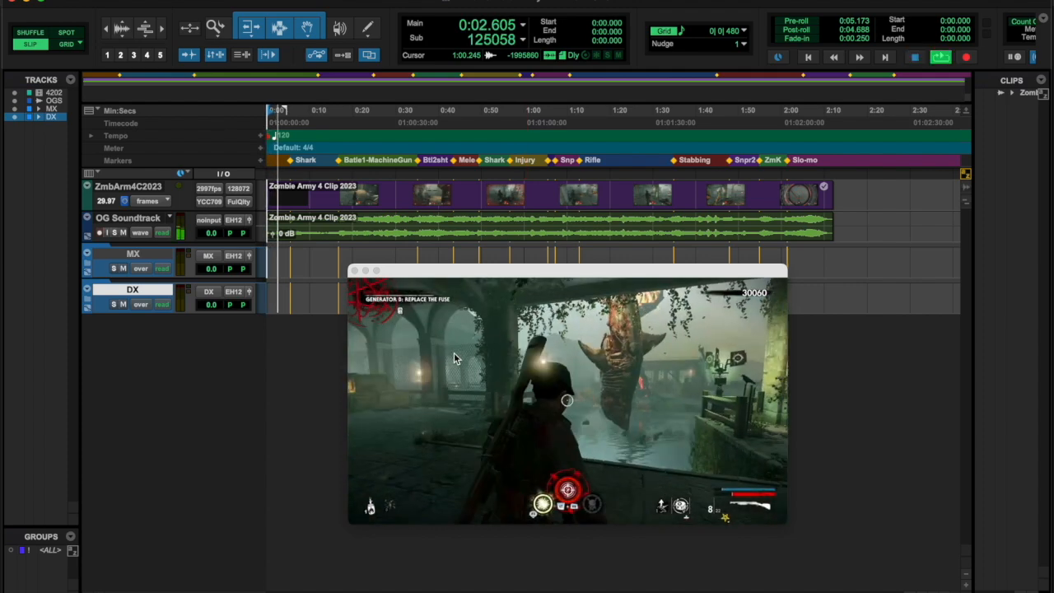
key("space")
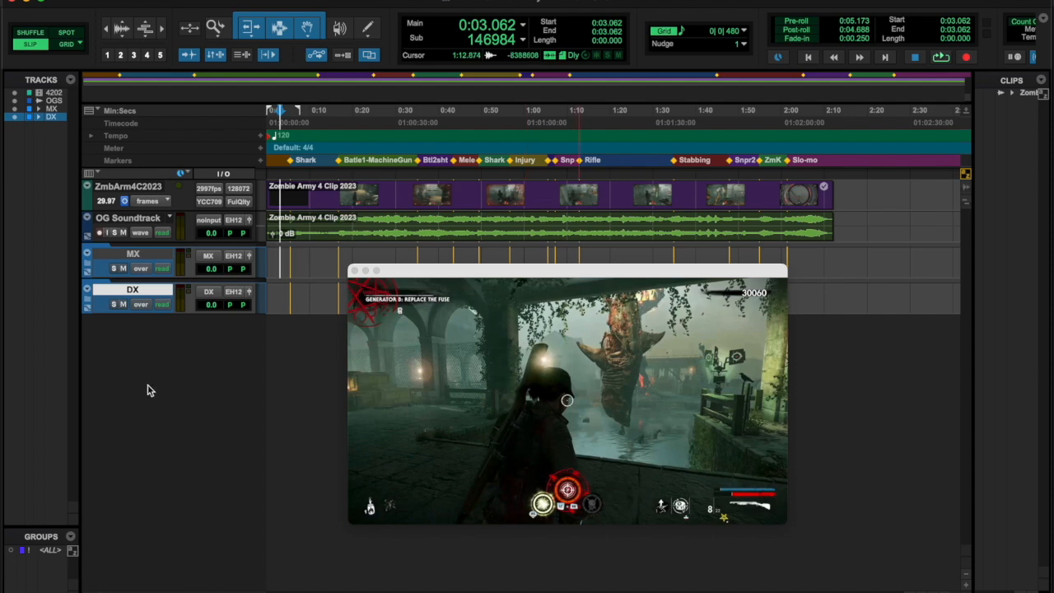
key("super+shift+n")
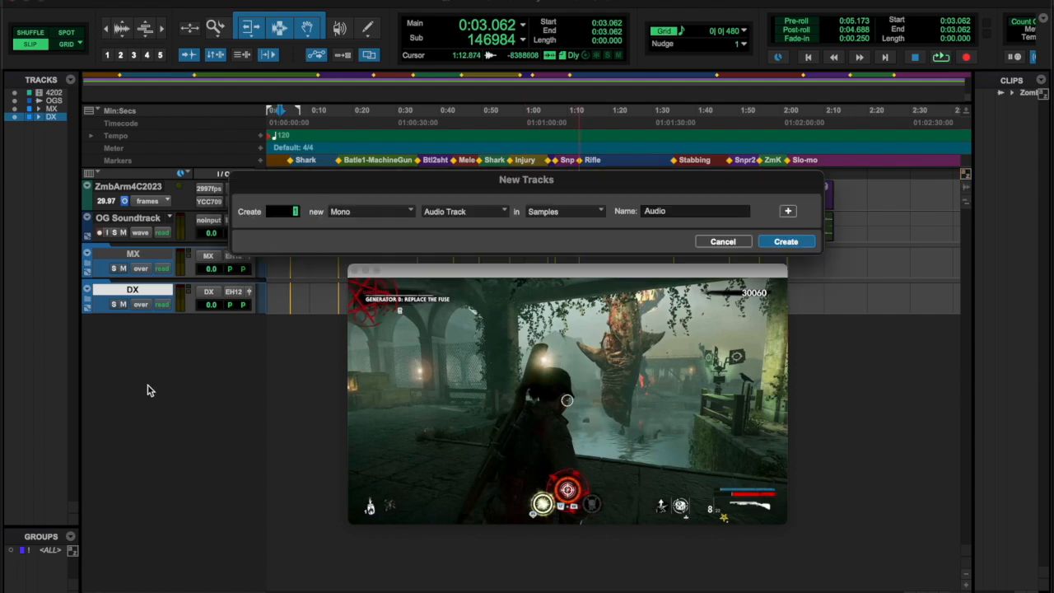
left_click(390, 214)
left_click(388, 221)
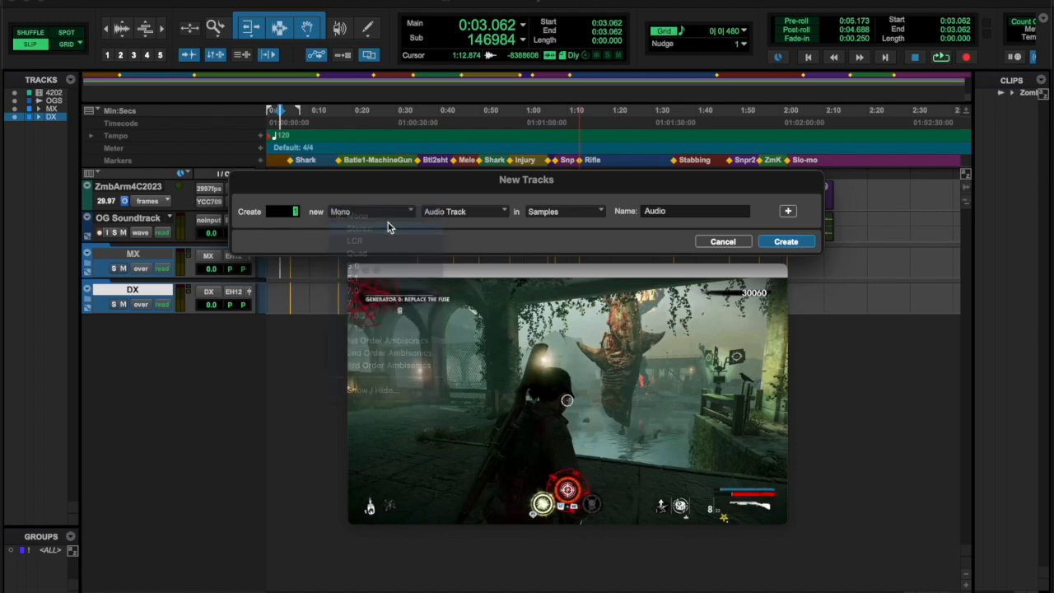
type("Atmos-Harbour")
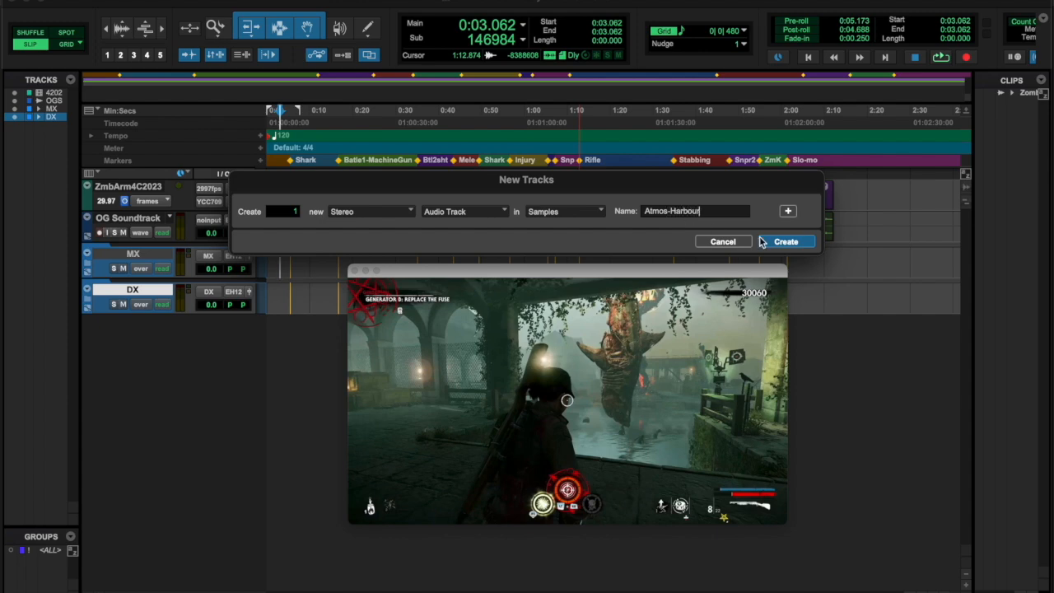
left_click(762, 241)
- Play through the clip to review its ambiences and create one mono audio track named "Atmos-HelTowr"
key("space")
key("space")
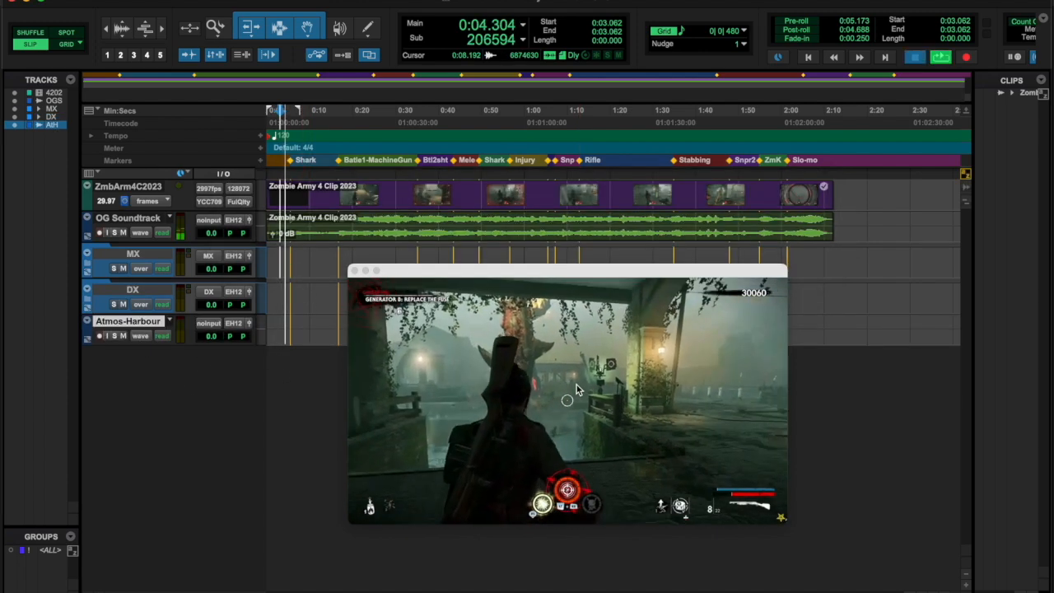
key("space")
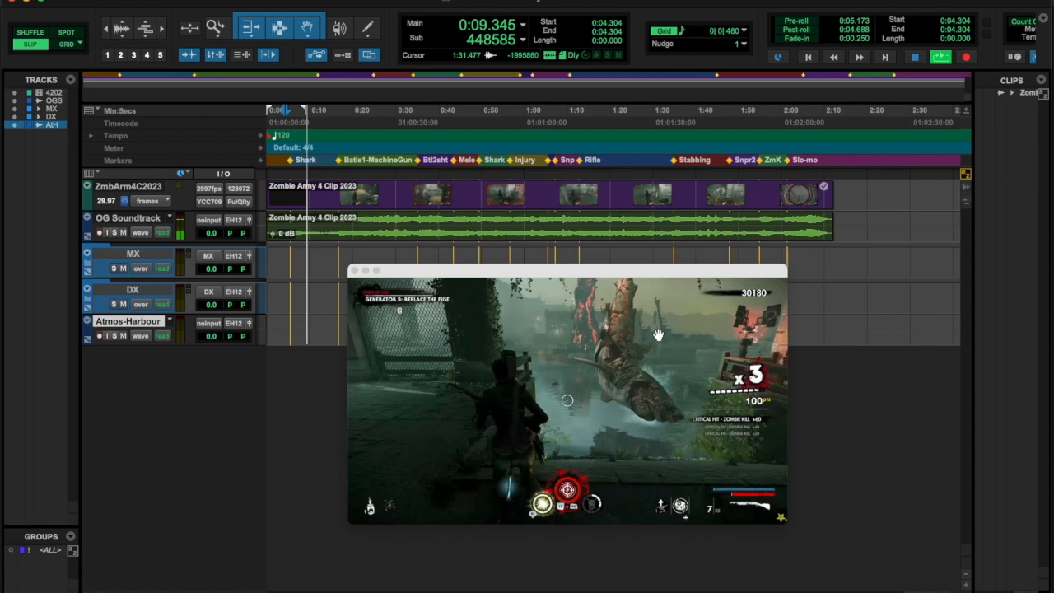
key("space")
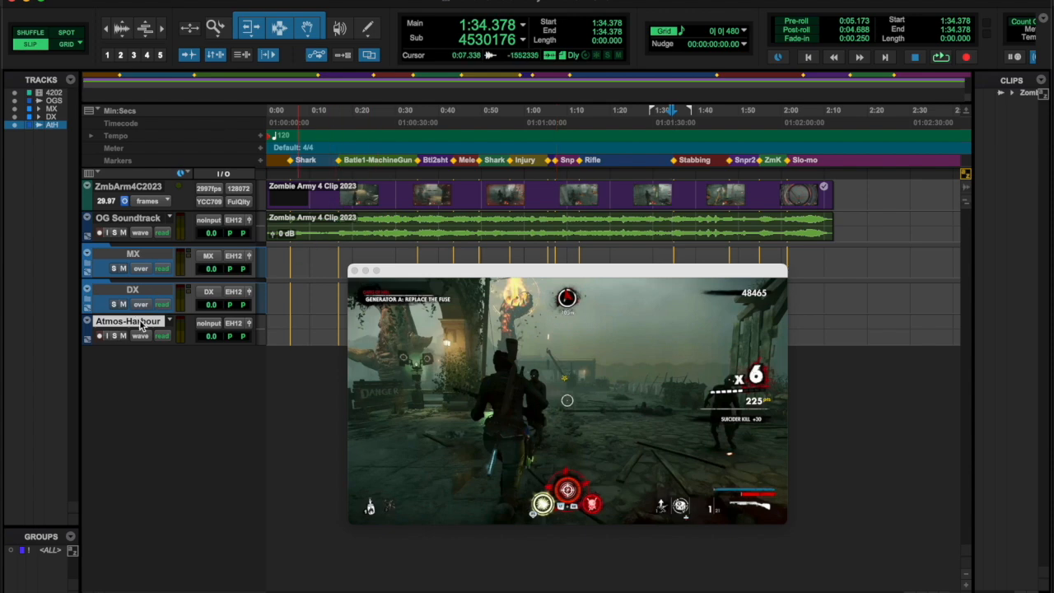
double_click(331, 386)
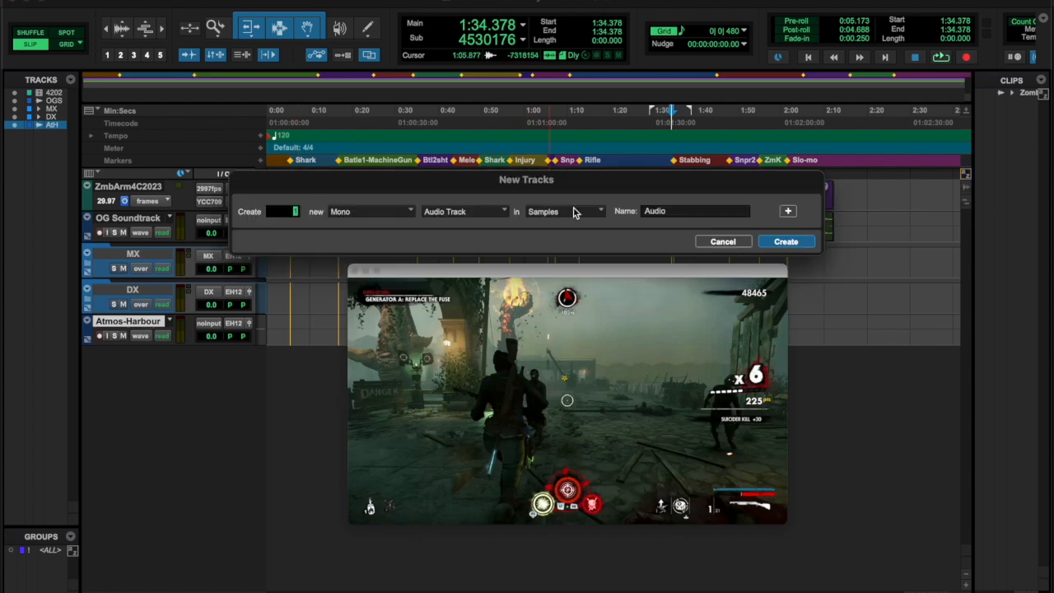
left_click(383, 218)
left_click(383, 217)
double_click(661, 211)
type("A")
left_click(781, 244)
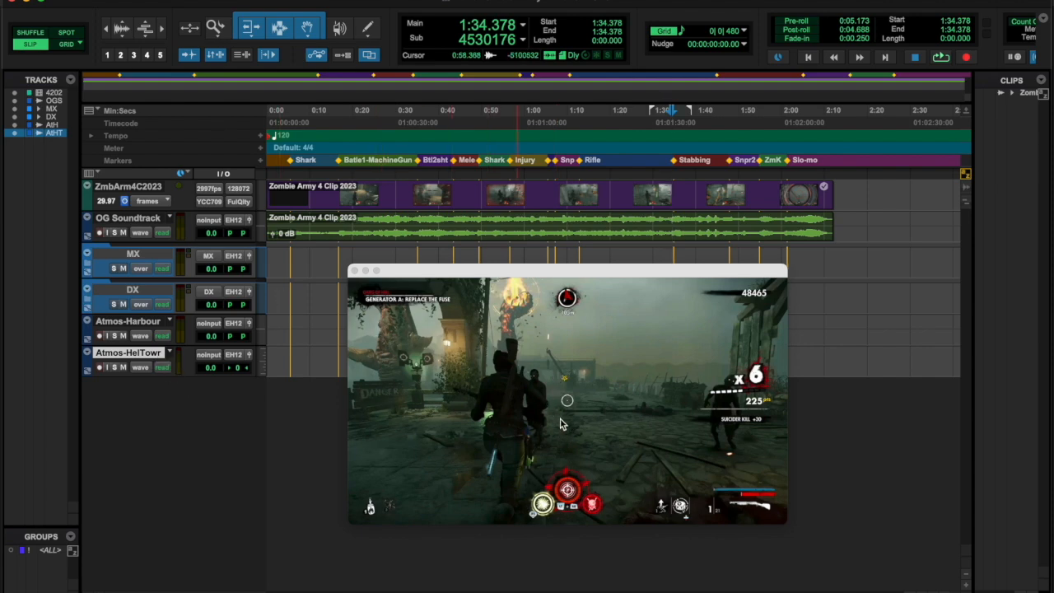
- Return to the session start and create one mono audio track named "Atmos-fire"
key("Return")
key("shift+super+n")
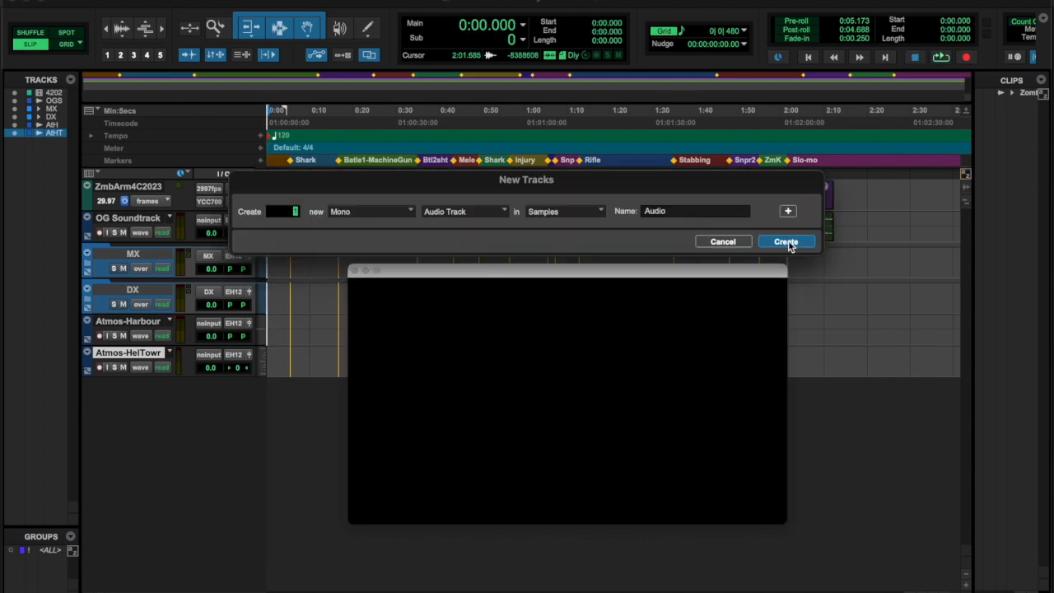
left_click(342, 216)
left_click(371, 228)
double_click(682, 211)
key("super+Up")
type("Atmos-fire")
left_click(786, 241)
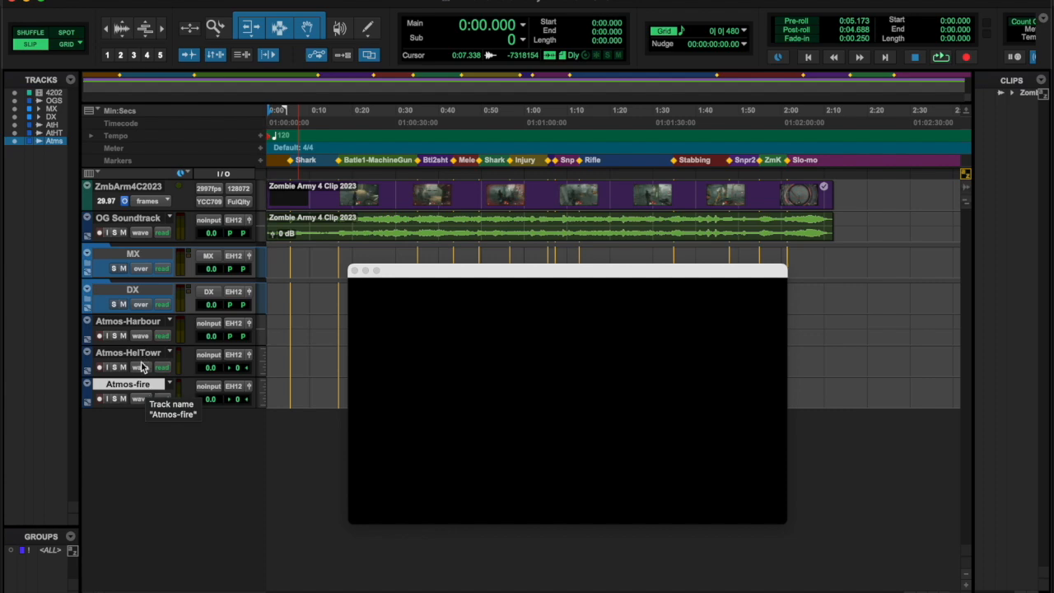
- Preview the clip from its start and from about 0:27, then create one stereo audio track named "Atmos-Wind" below Atmos-Harbour
key("space")
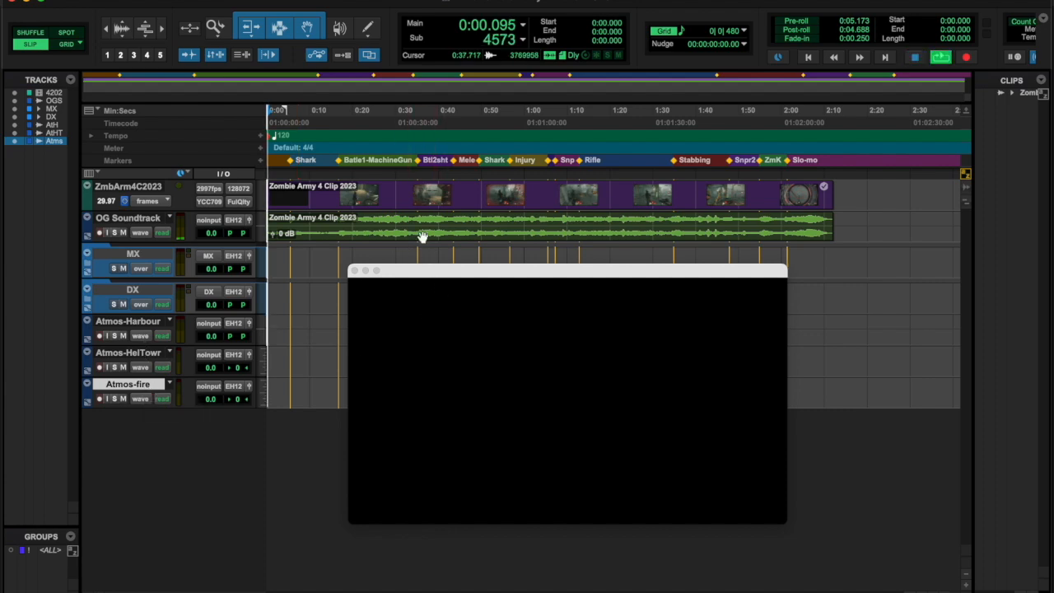
left_click(387, 194)
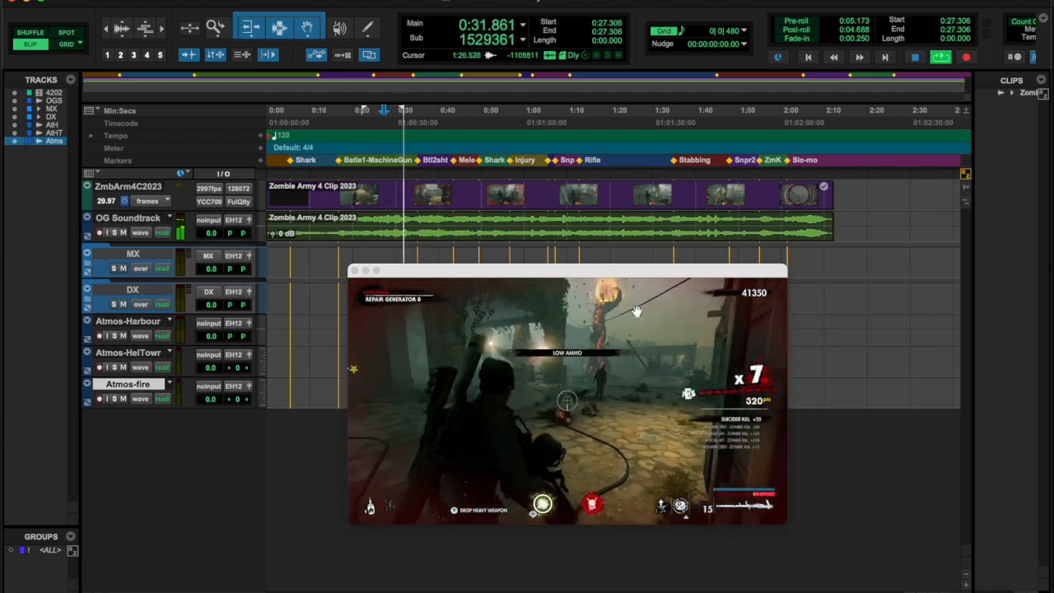
key("space")
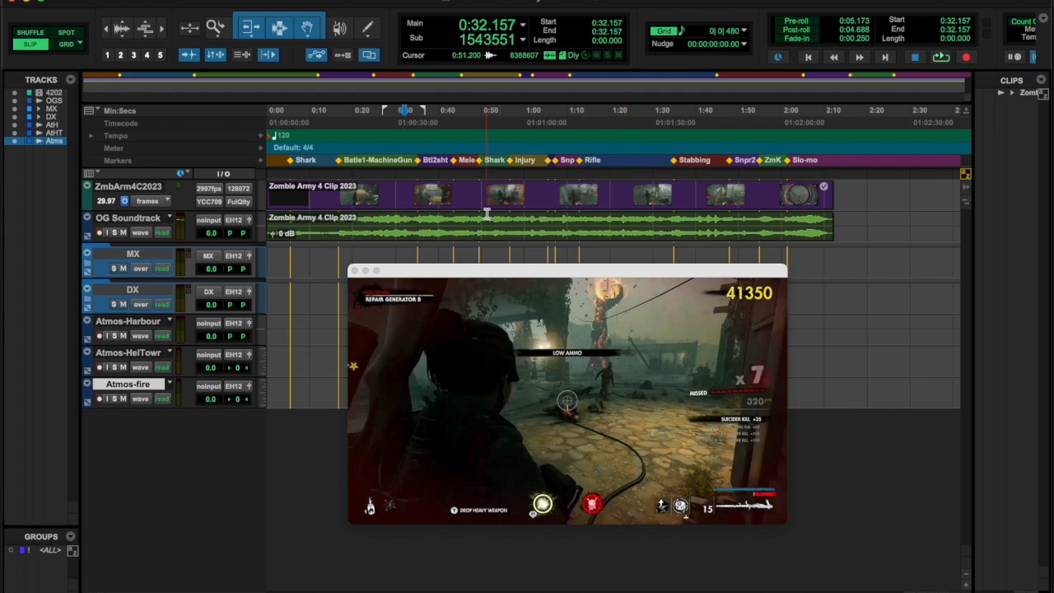
left_click(132, 323)
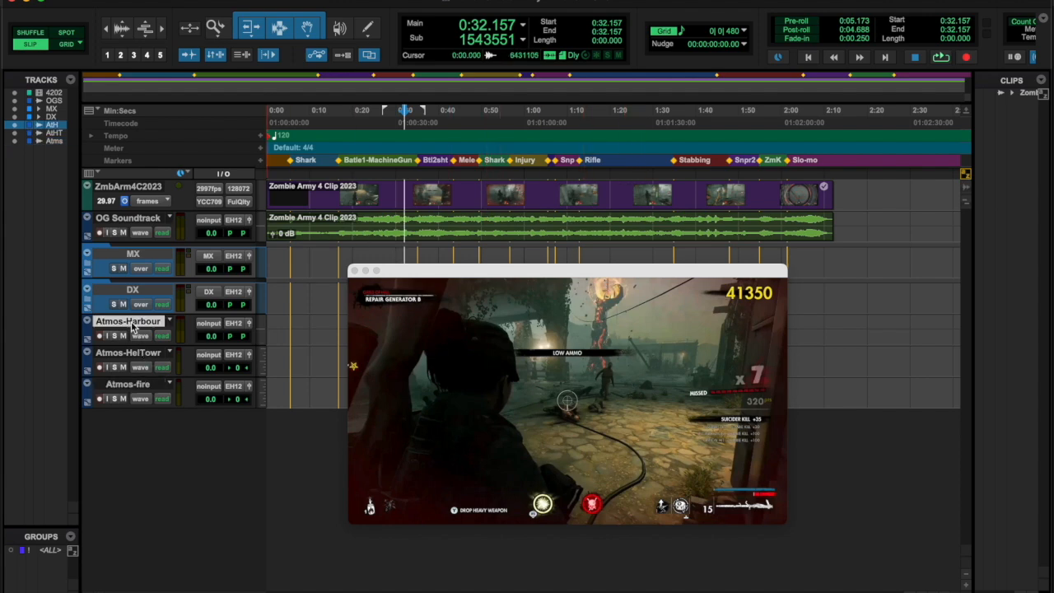
key("shift+super+n")
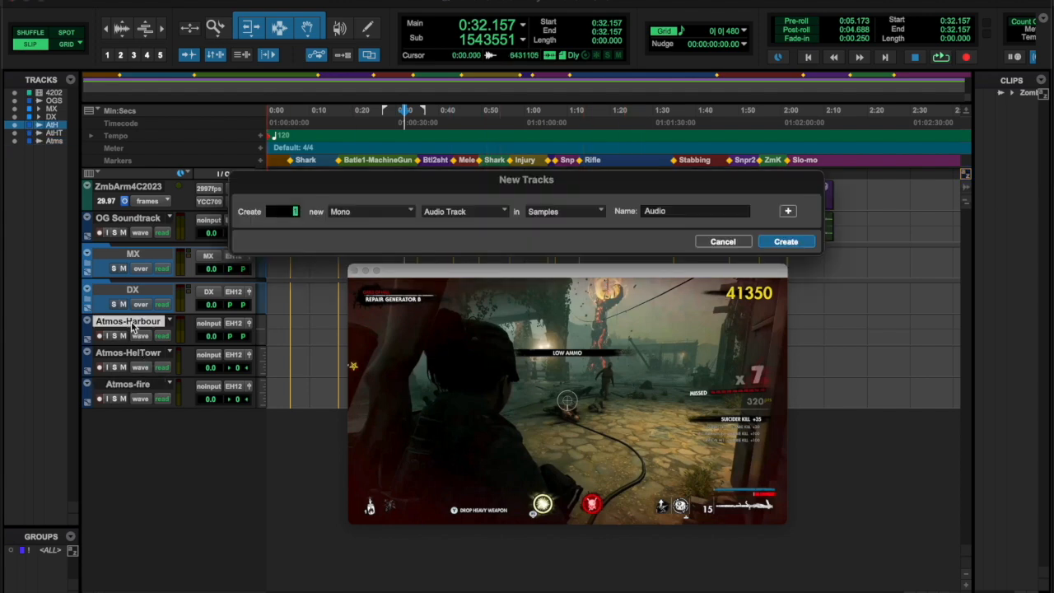
left_click(352, 214)
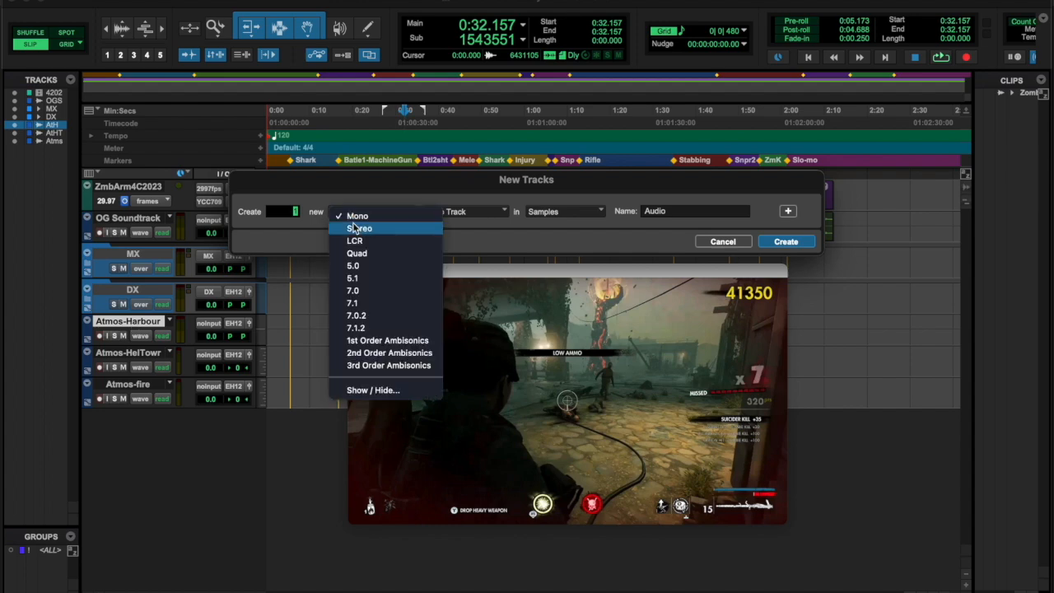
left_click(358, 229)
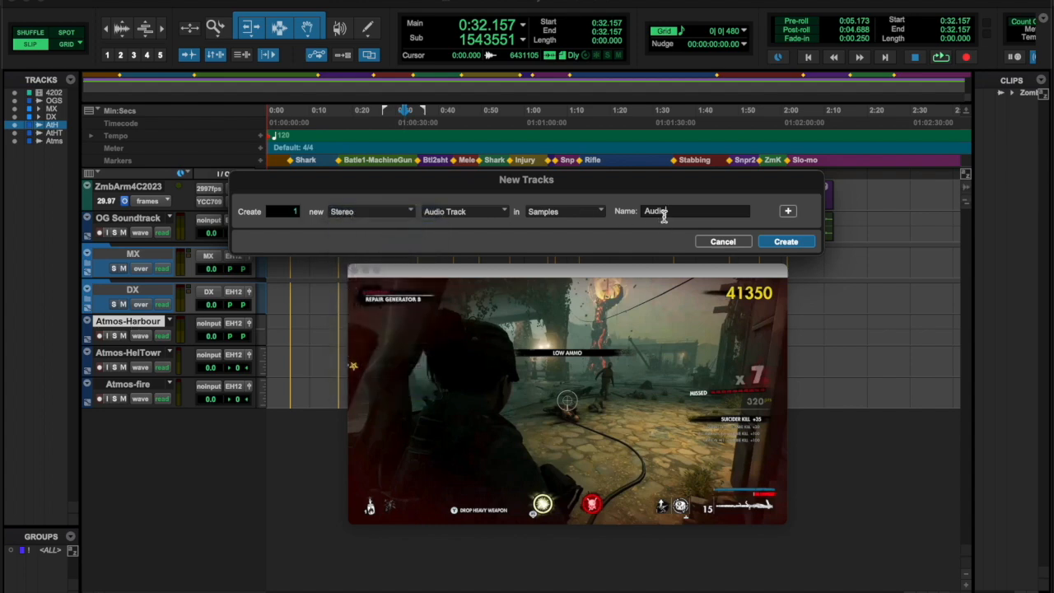
double_click(675, 212)
type("Atmos-Wind")
left_click(776, 241)
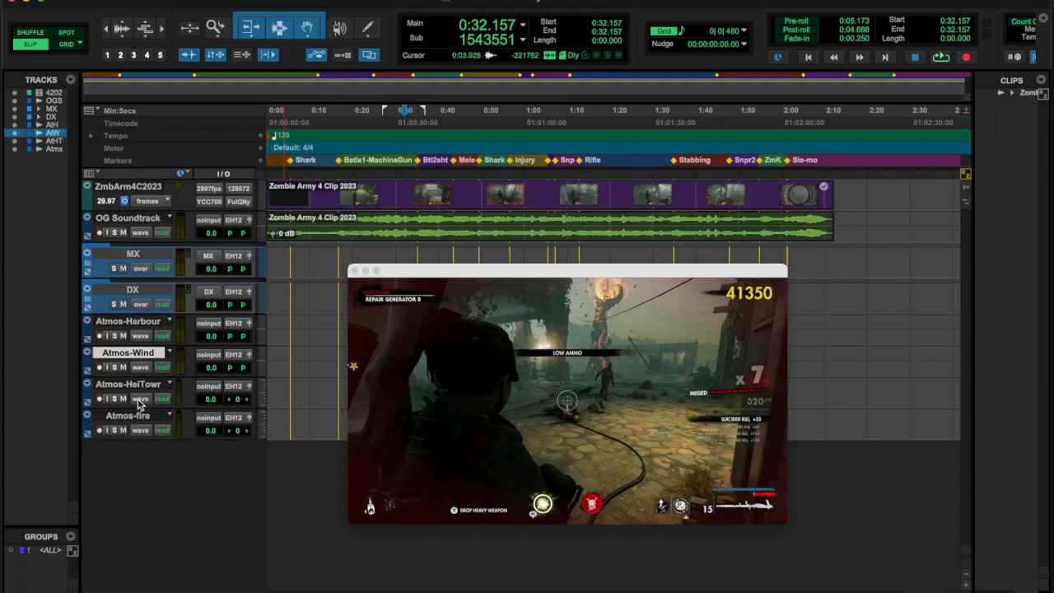
- Rename the Atmos-fire track as "Atmos-Fire"
double_click(159, 416)
type("F")
key("Return")
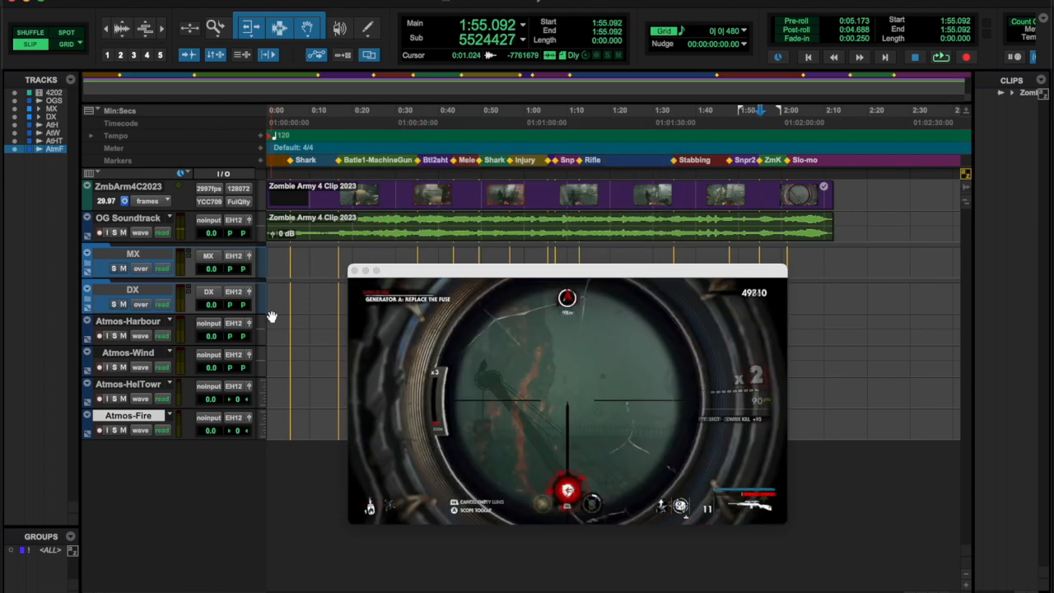
- Create one stereo audio track named "Zombie Horde" below Atmos-Fire
key("super+shift+n")
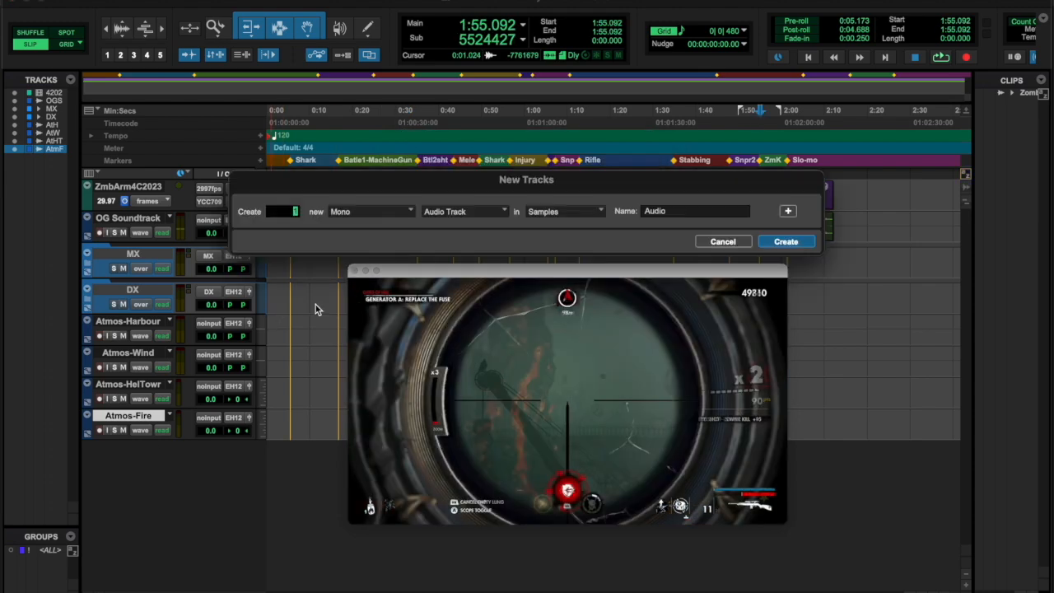
left_click(367, 214)
left_click(367, 227)
double_click(708, 211)
type("Z")
left_click(783, 242)
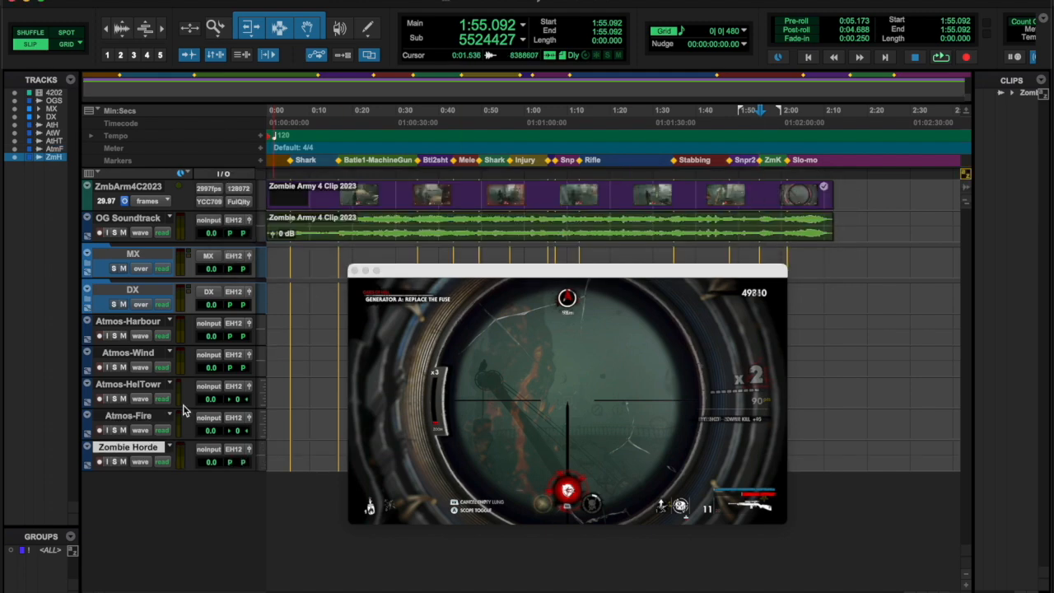
- Preview the clip's opening four seconds and set up a new mono audio track named "Footsteps - Jun"
left_click(274, 352)
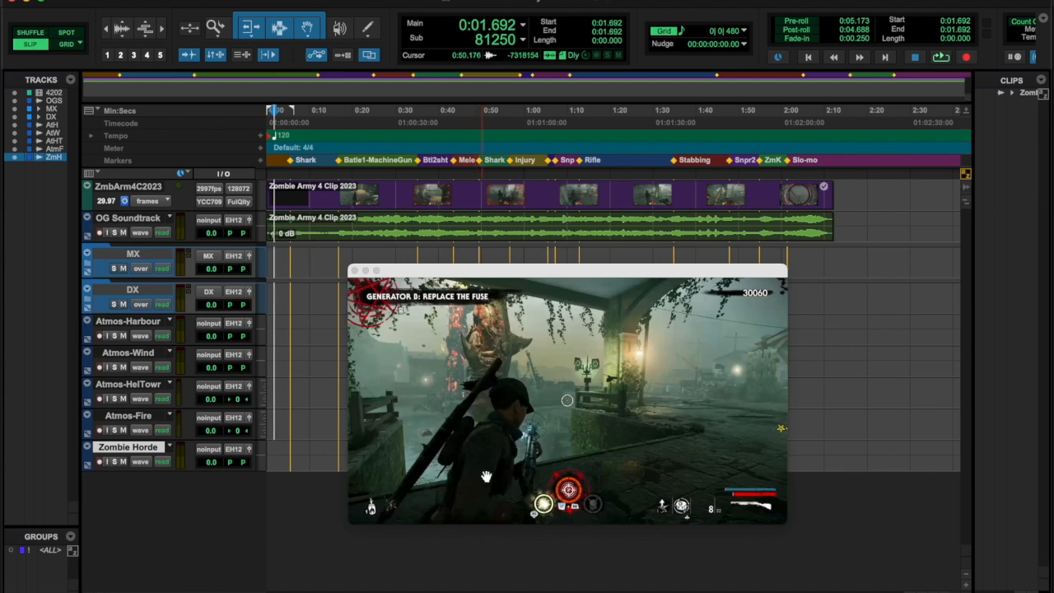
key("Return")
key("space")
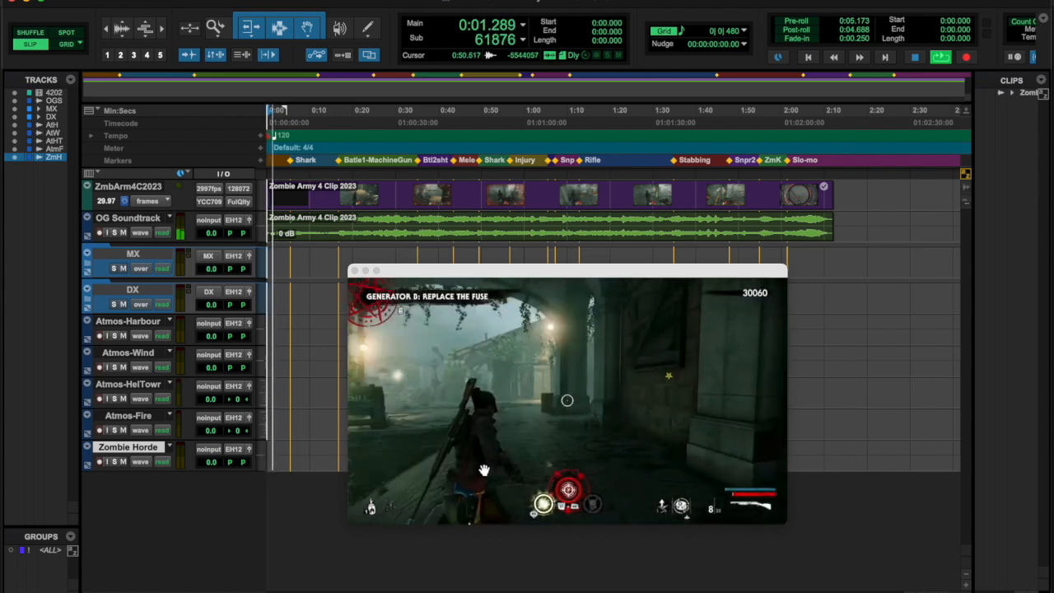
key("space")
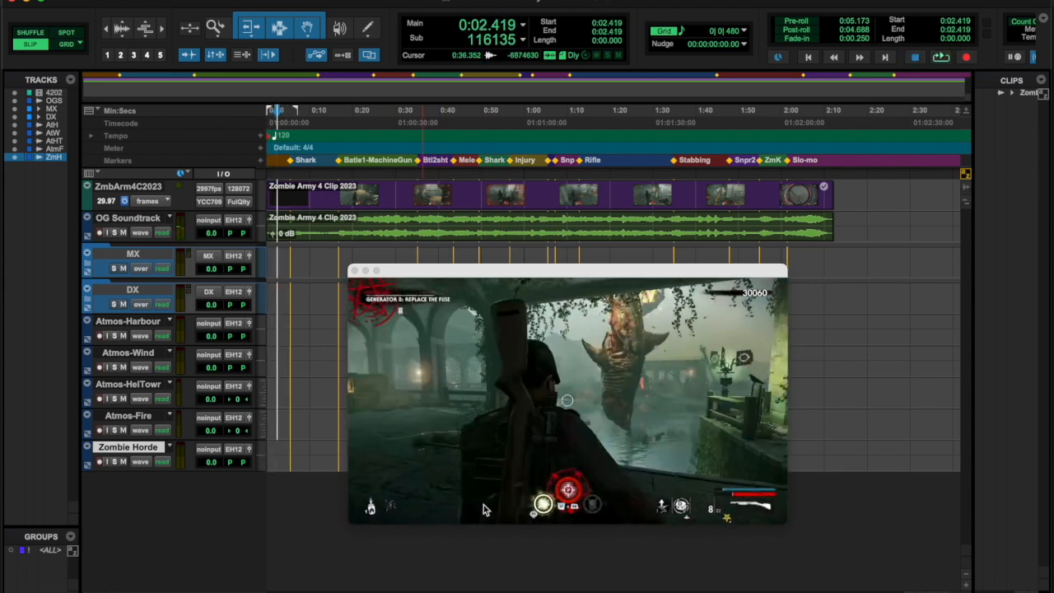
key("space")
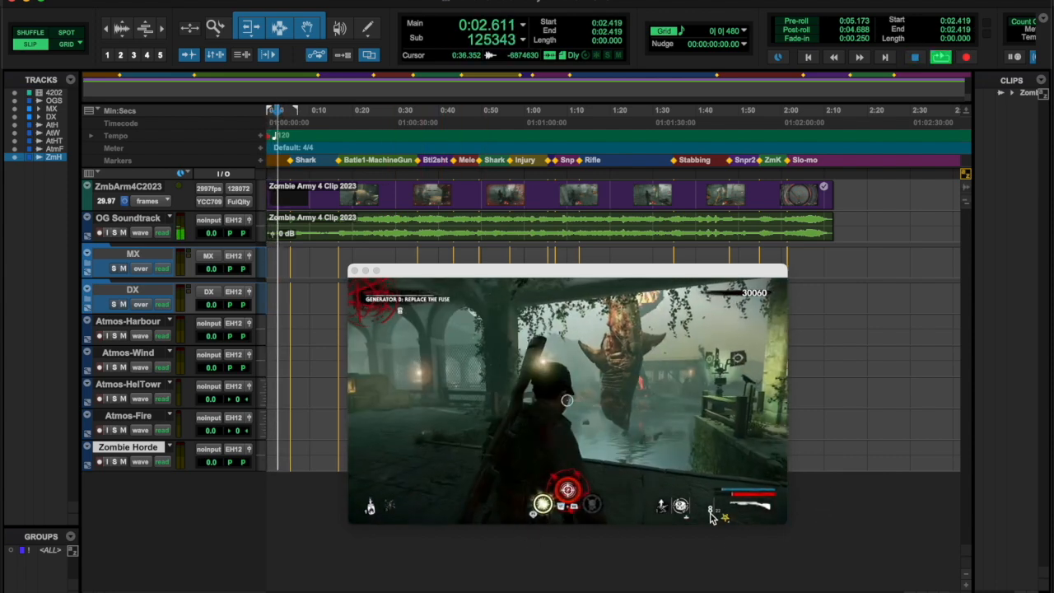
key("space")
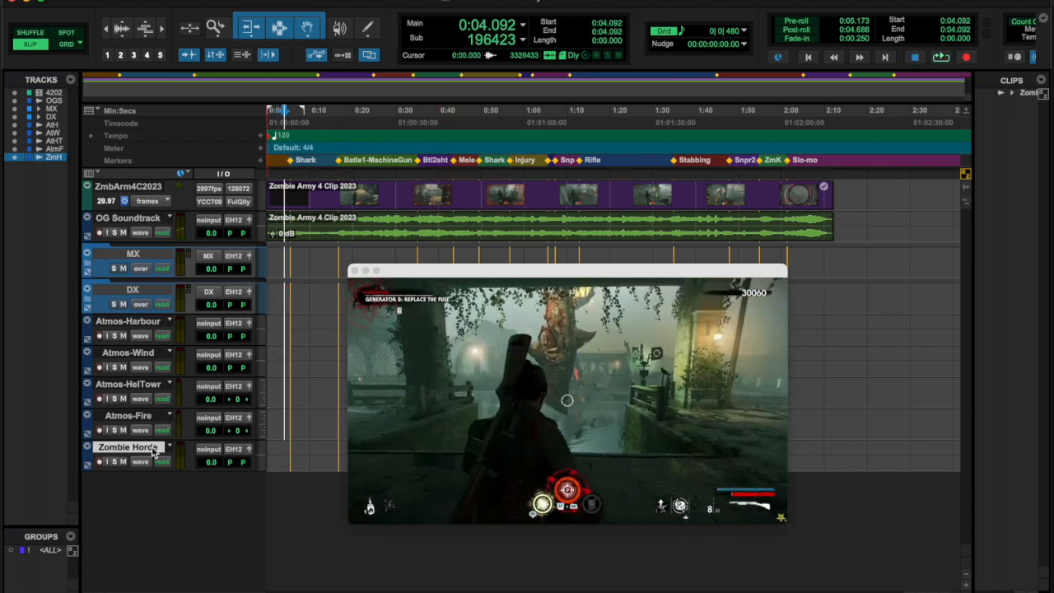
key("super+shift+n")
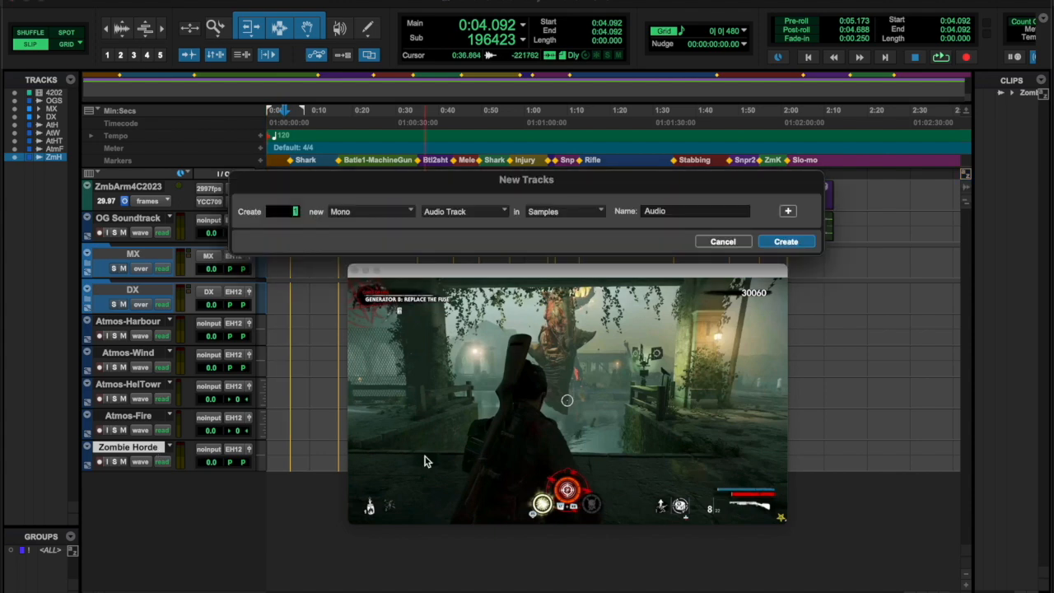
key("Tab")
type("Footsteps - Jun")
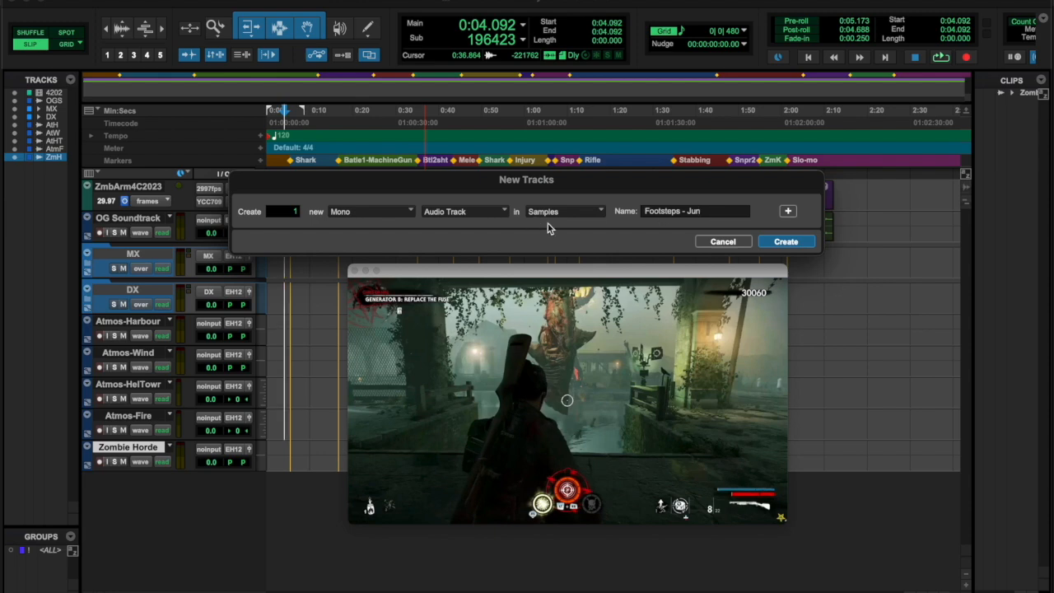
- Add mono audio tracks named "Footsteps - Water" and "Footsteps - Zombie" to the new-track batch
left_click(787, 211)
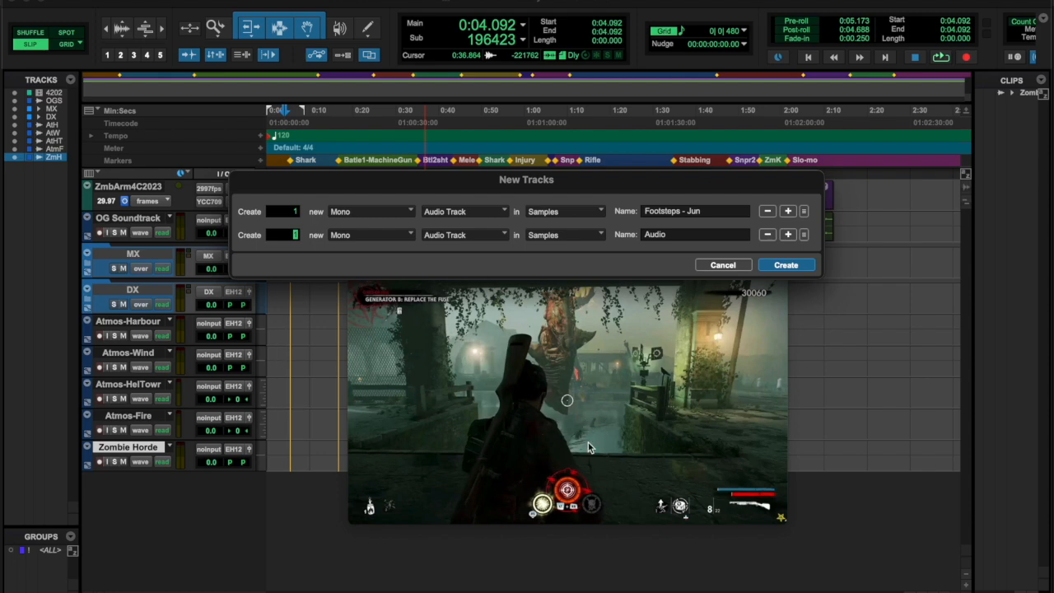
double_click(673, 234)
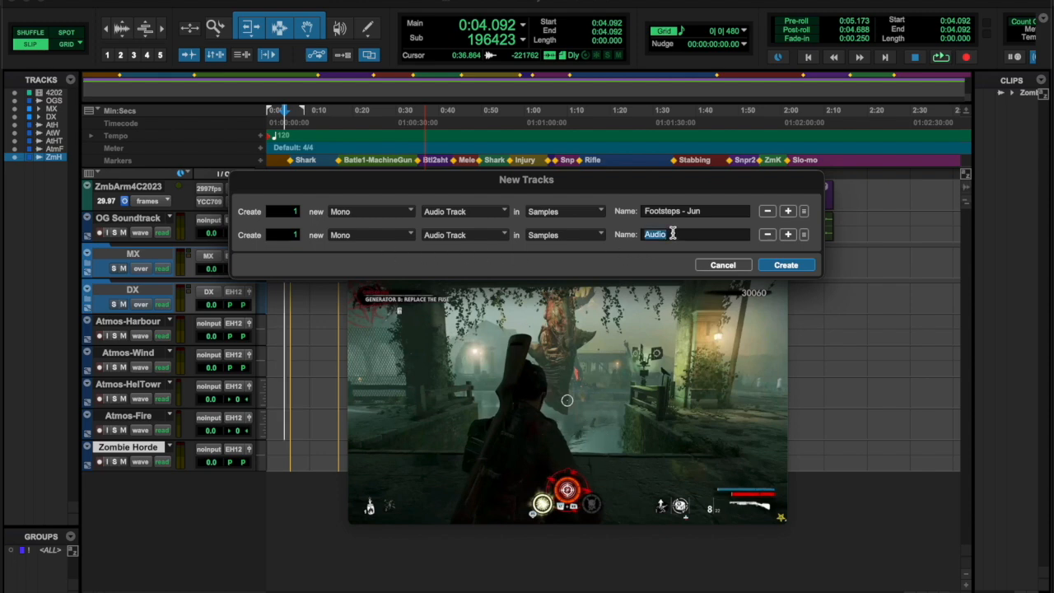
type("Footsteps - Water")
left_click(789, 235)
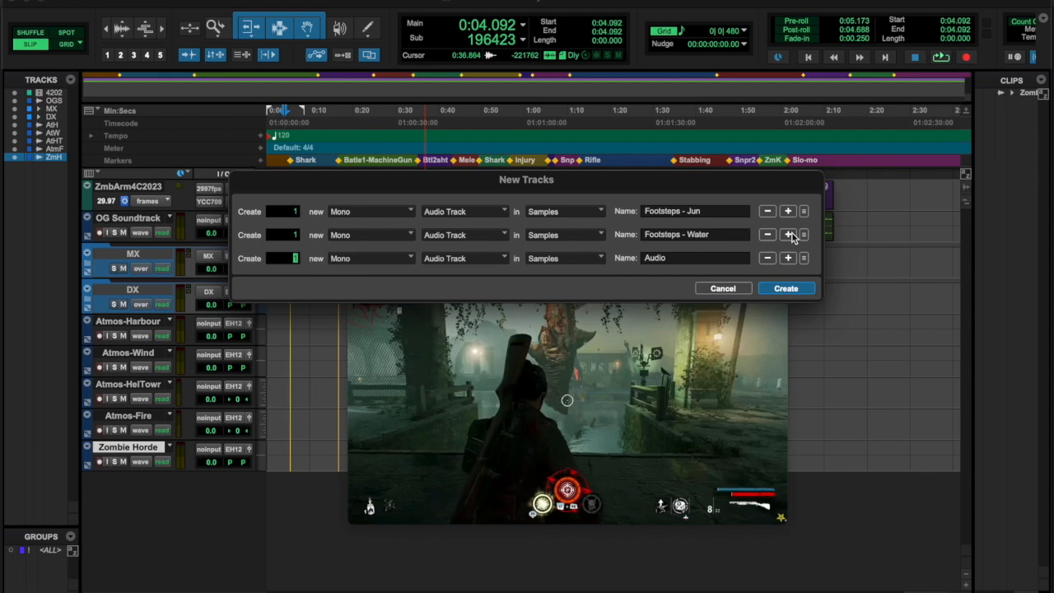
left_click(701, 258)
double_click(700, 258)
type("Footsteps - Zombie")
- Add a mono audio track named "Footsteps - Running" to the batch and create all four footsteps tracks
left_click(787, 258)
double_click(700, 282)
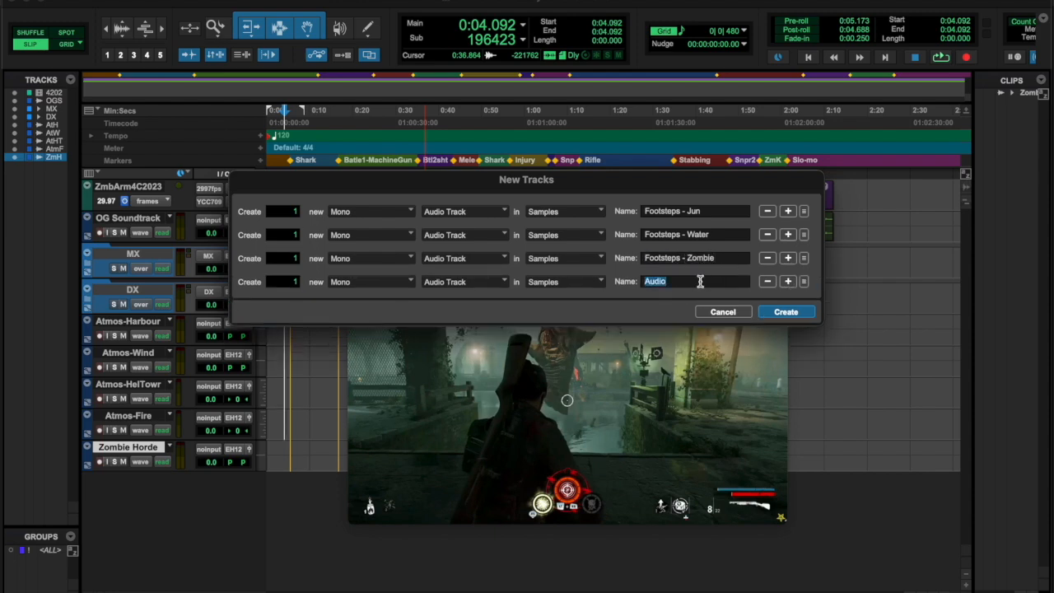
type("Footsteps - Running")
key("Return")
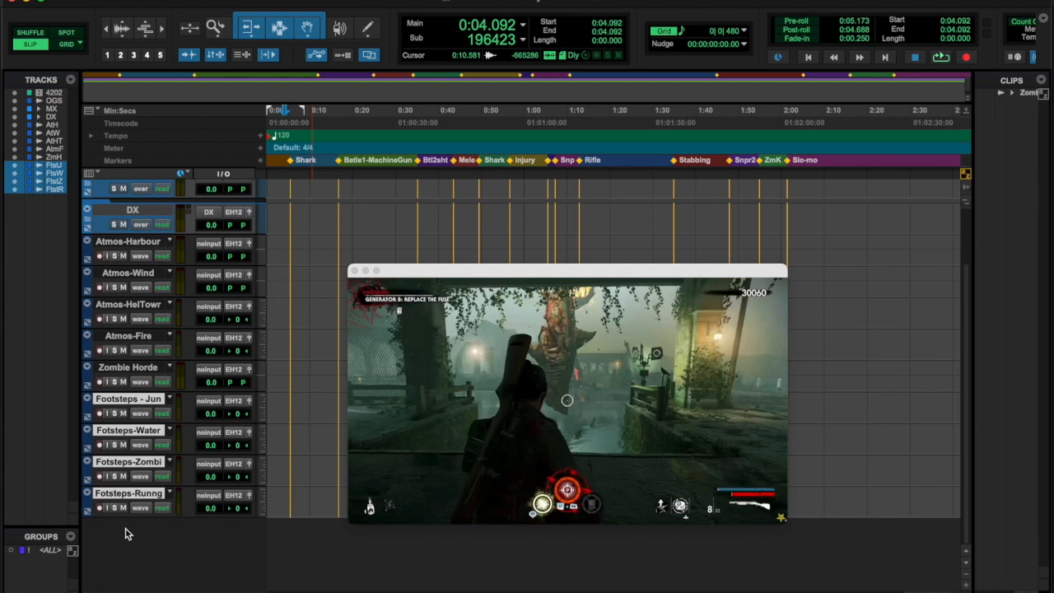
- Preview the clip up to the shotgun blast and create one mono audio track named "Clothes - Jun"
key("space")
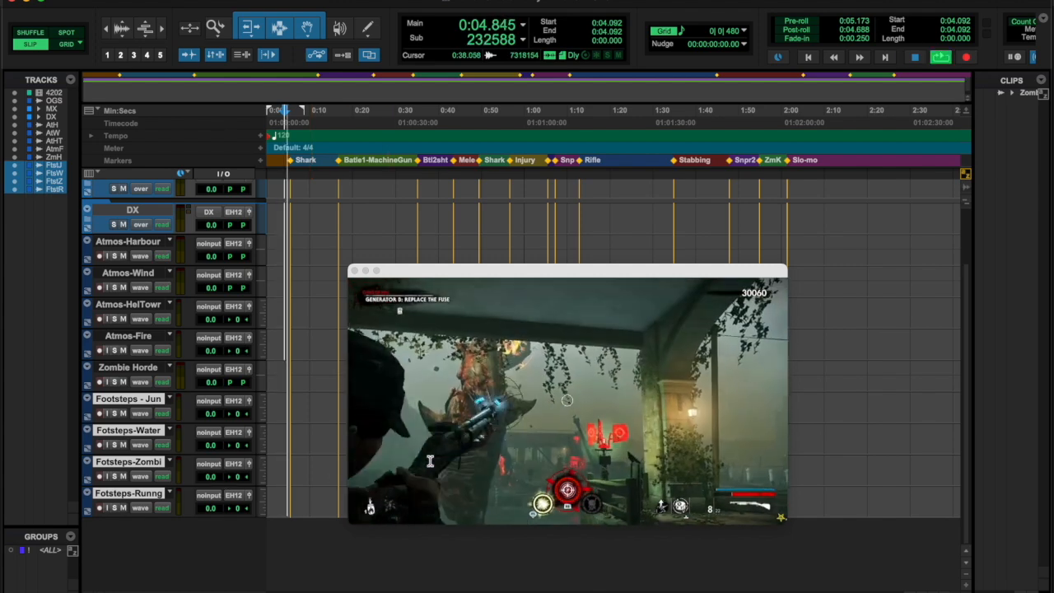
key("space")
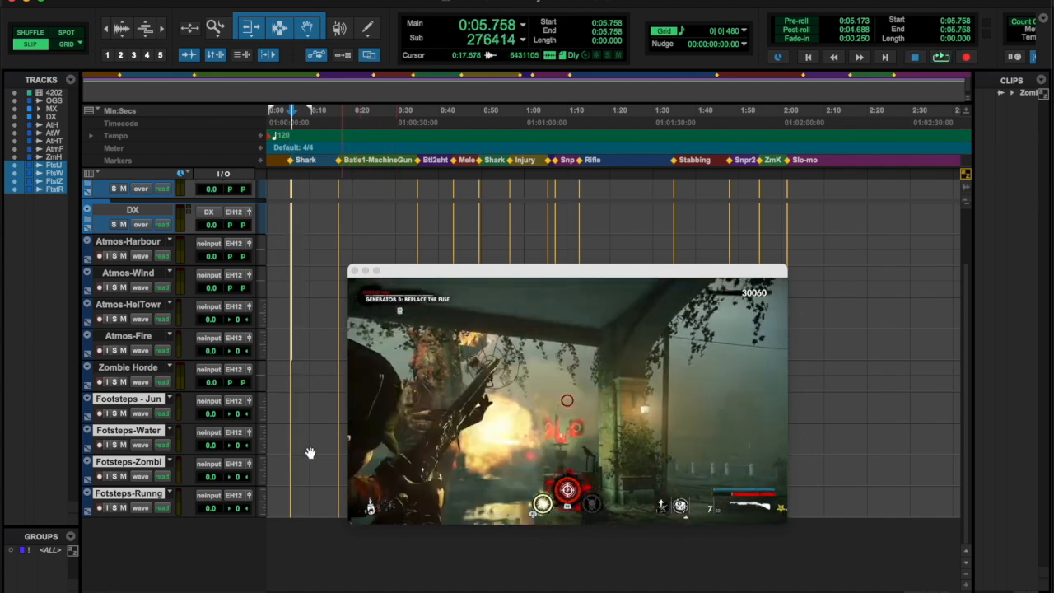
key("super+shift+n")
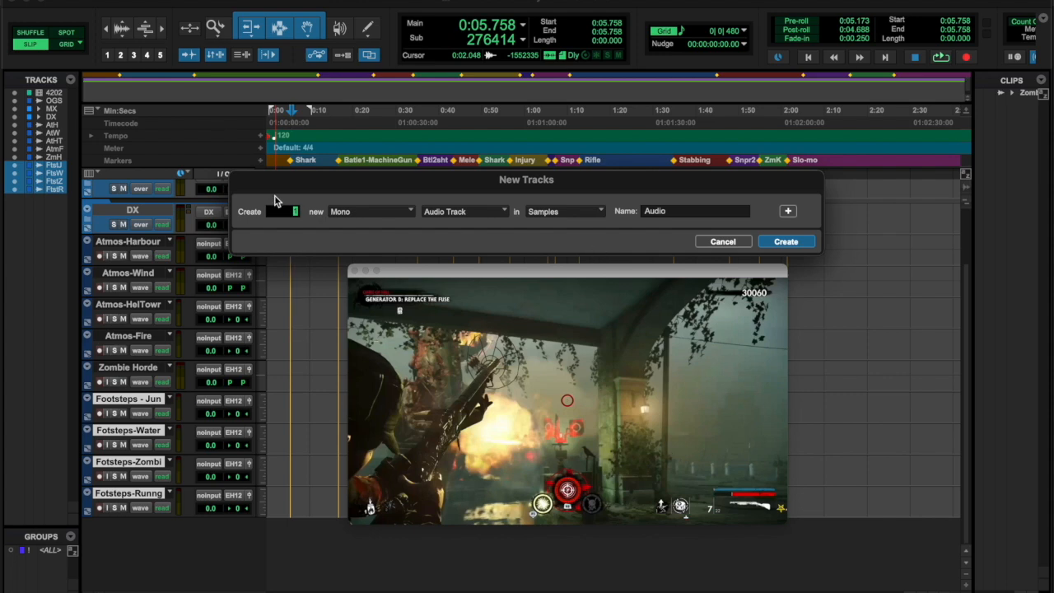
double_click(669, 212)
type("C")
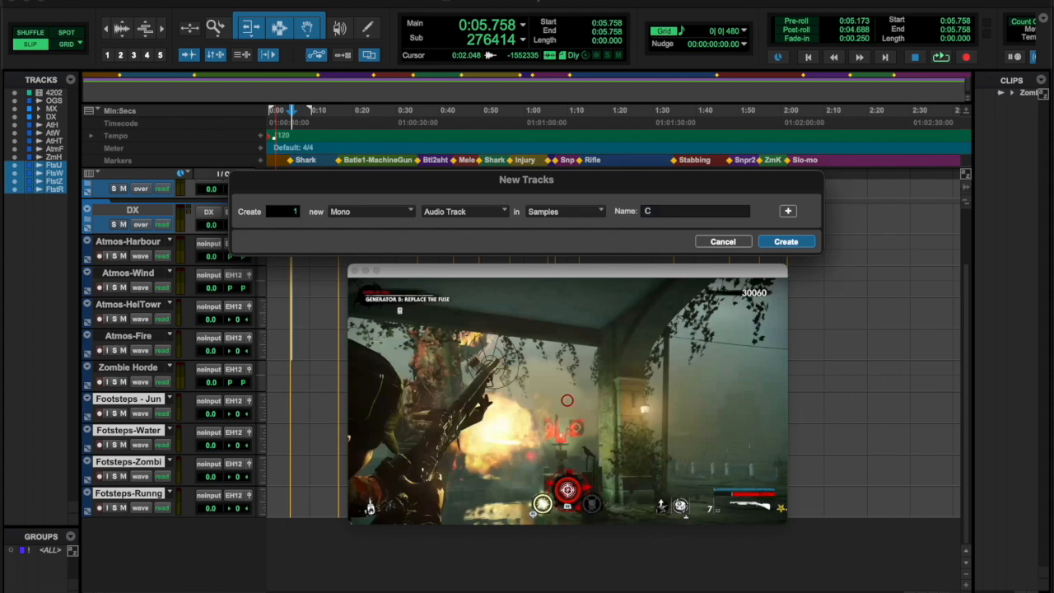
type("lothes - Jun")
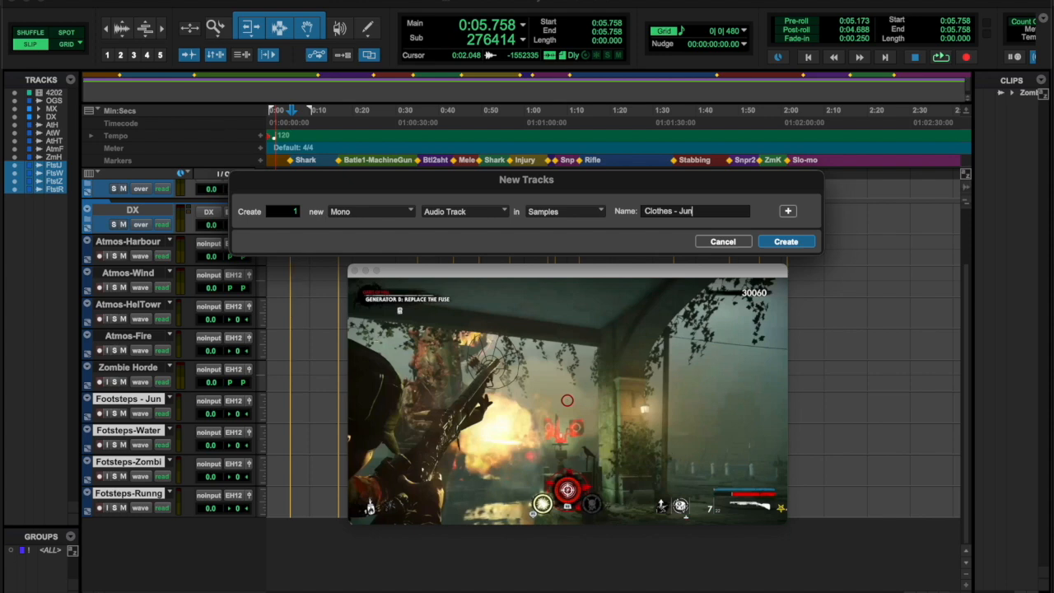
left_click(784, 241)
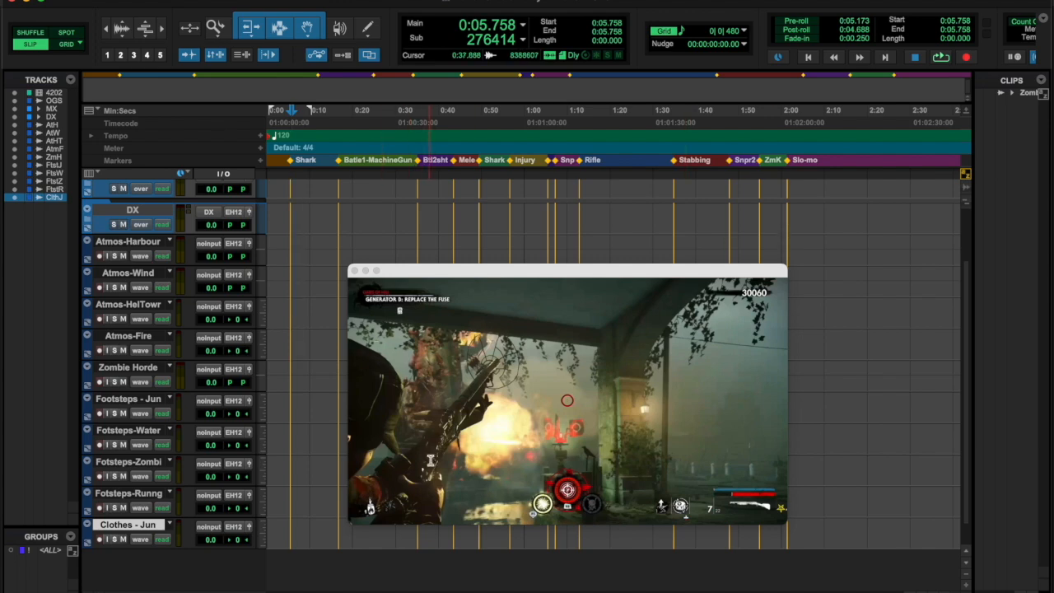
- Preview the next moment of the clip and set up a new mono audio track named "Shotgun - shot"
key("space")
key("space")
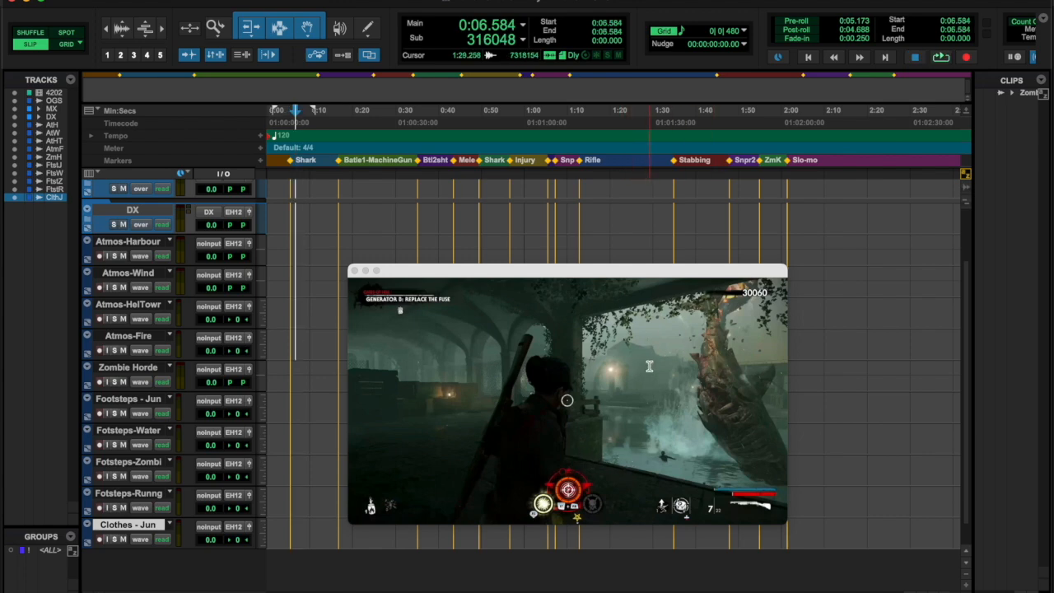
key("super+shift+n")
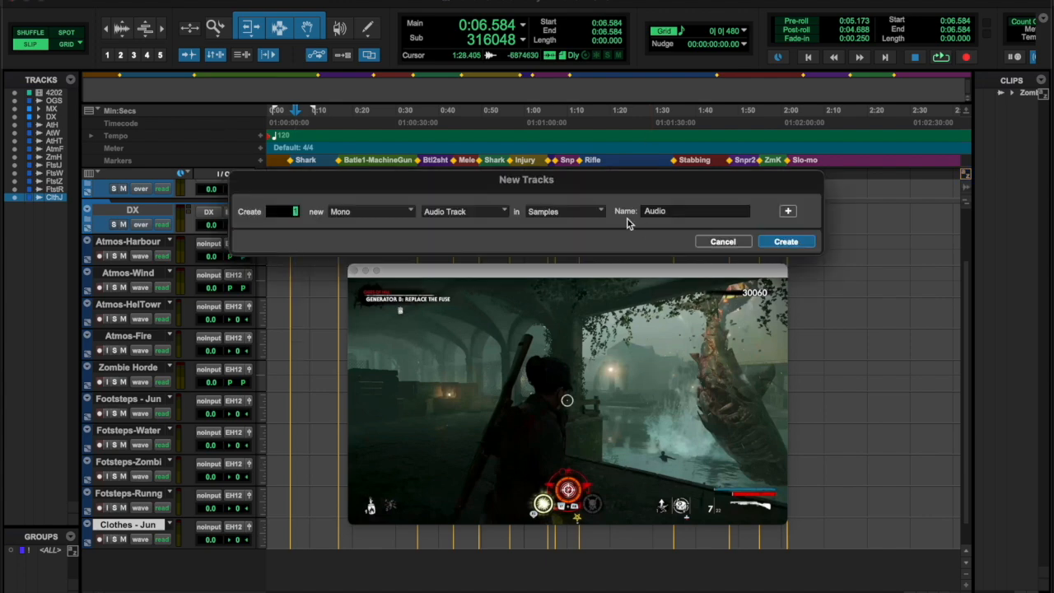
double_click(668, 212)
type("Sho")
- Add mono audio tracks named "Shotgun - Pump" and "Shotgun - movement" to the new-track batch
left_click(789, 215)
double_click(689, 234)
type("Shotgun - Pump")
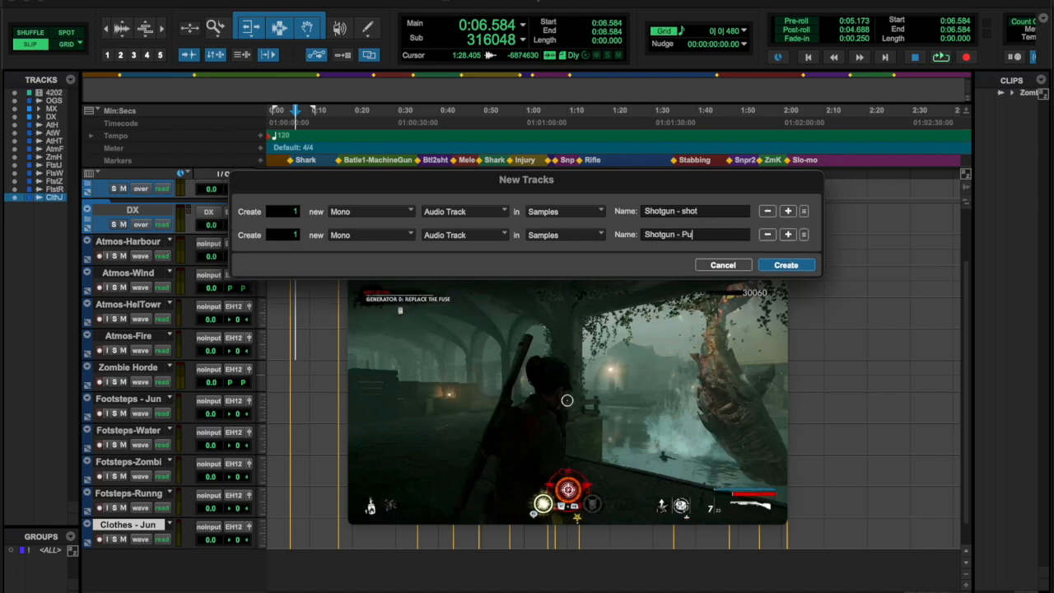
left_click(788, 234)
double_click(651, 257)
type("Shotgun - movement")
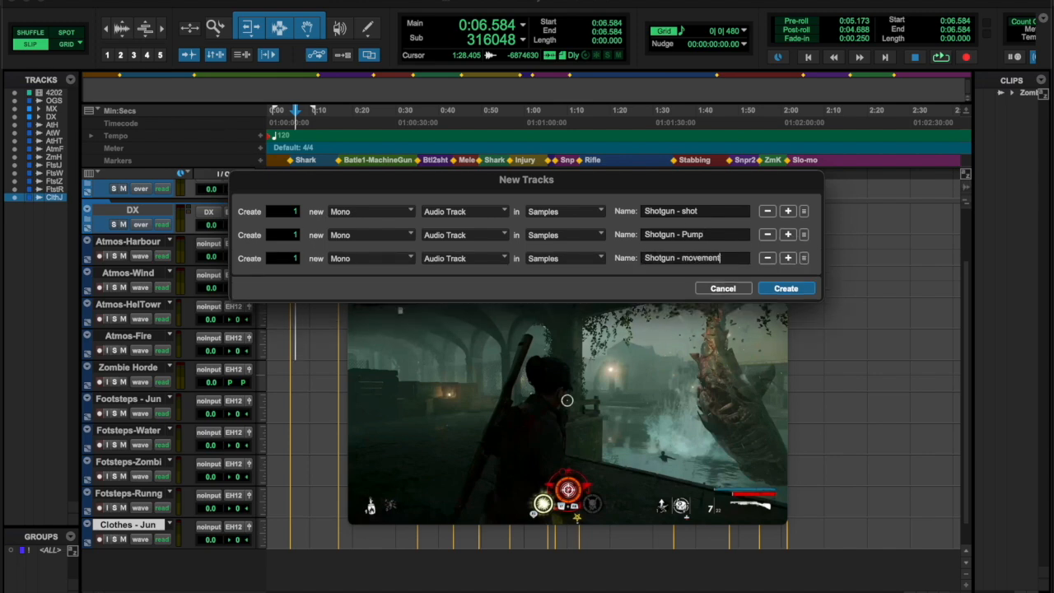
- Add mono audio tracks named "Machine rotate" and "Shark Splashing" to the new-track batch
left_click(788, 259)
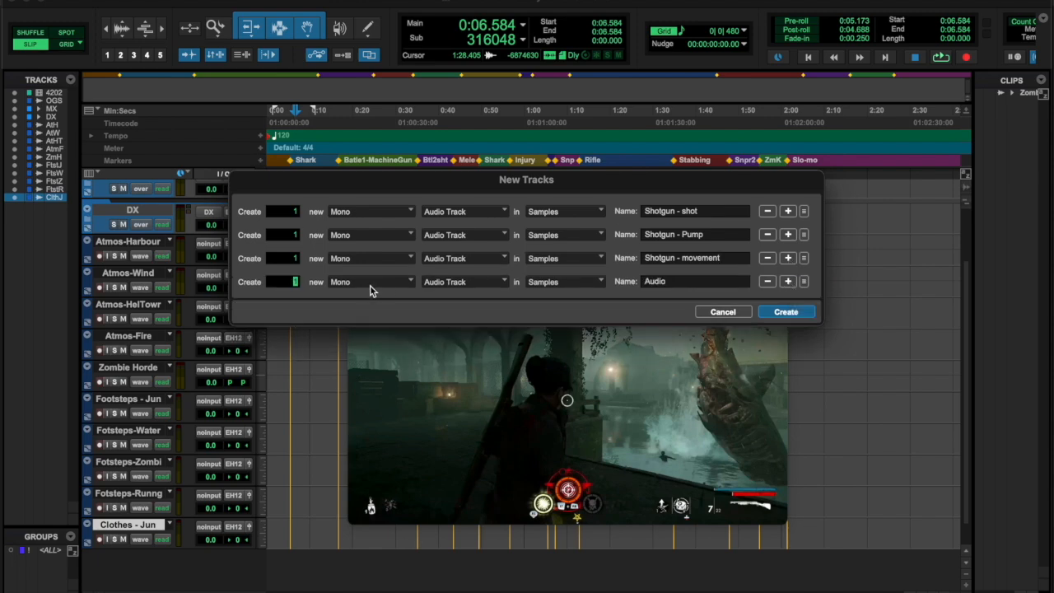
double_click(673, 281)
type("Machine rotate")
left_click(787, 282)
double_click(675, 307)
type("Shark Splashing")
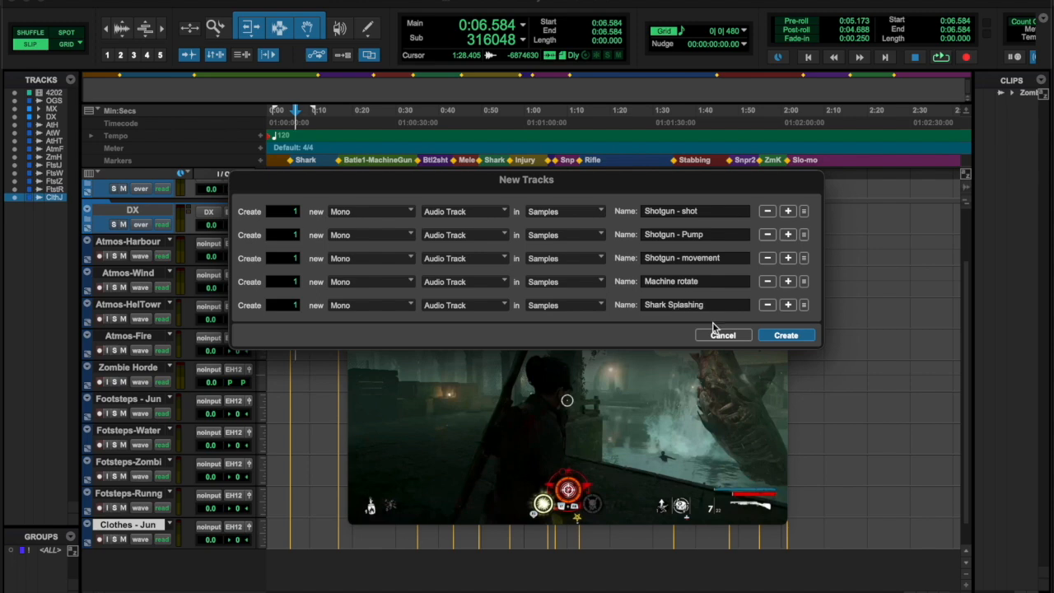
- Create the batch of shotgun, machine and shark tracks and preview the clip from about 0:13 to the sparking cable
left_click(786, 335)
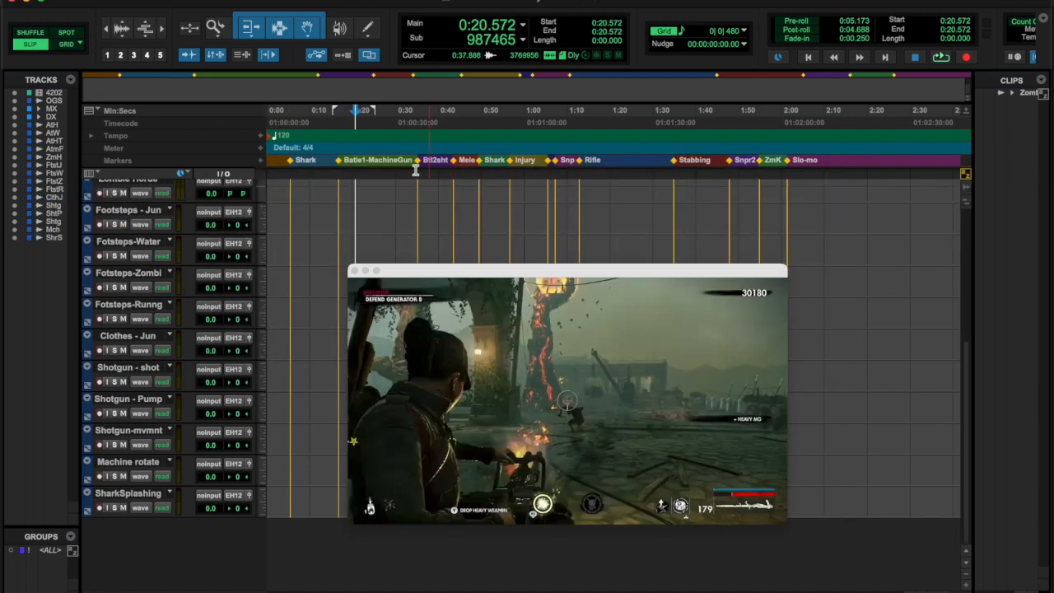
left_click(323, 174)
key("space")
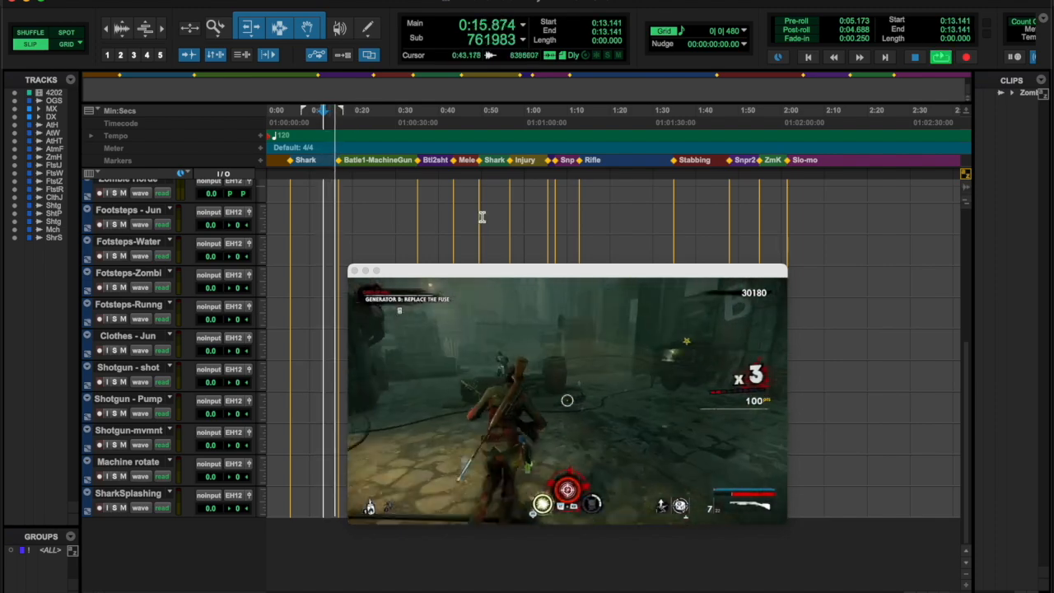
key("space")
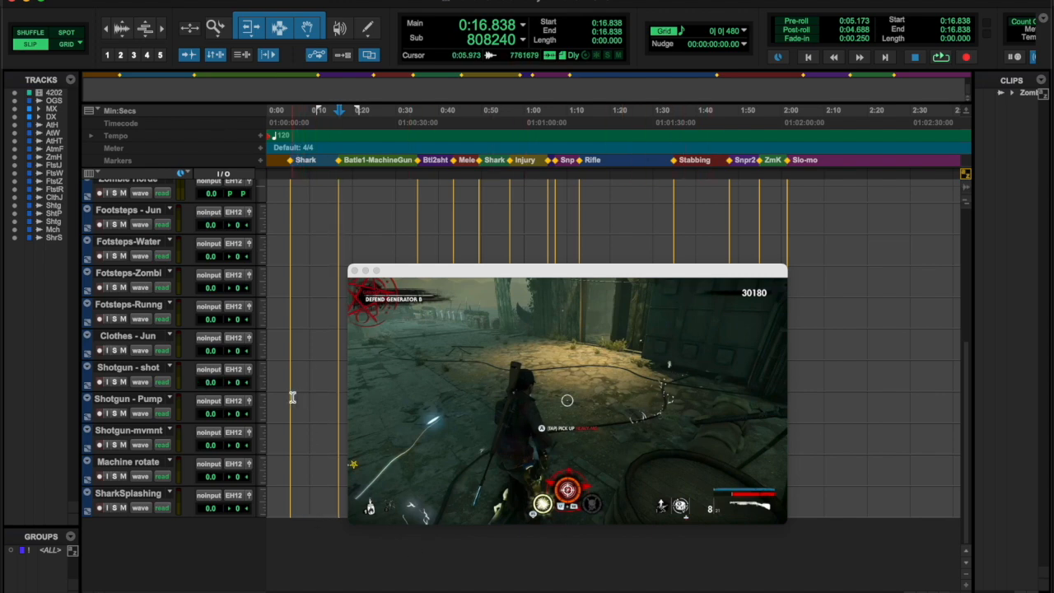
- Create one mono audio track named "Electrical Cable Arc"
key("super+shift+n")
type("Electrical Cable Arc")
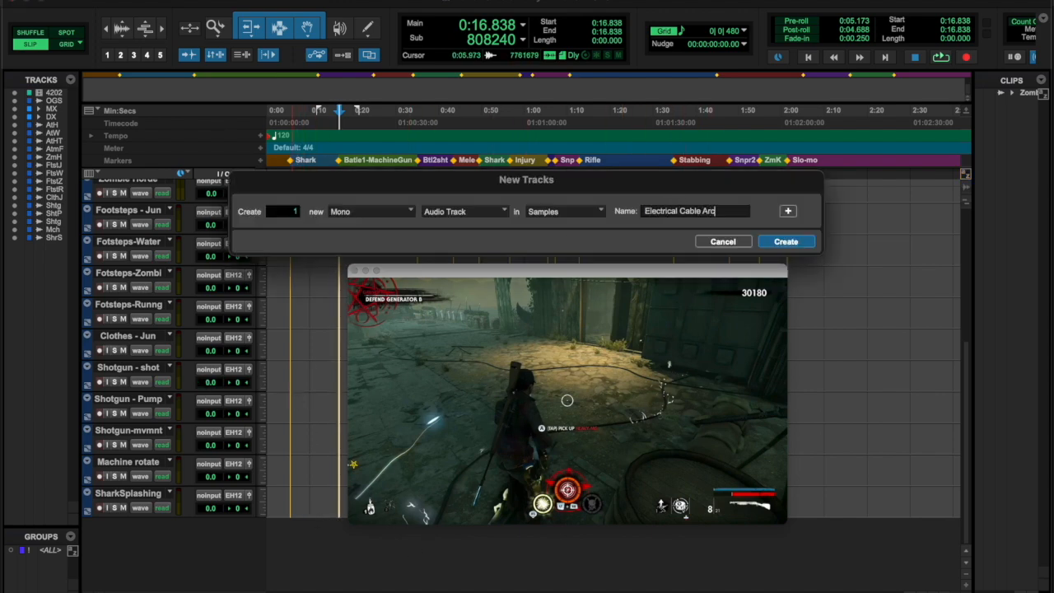
left_click(787, 241)
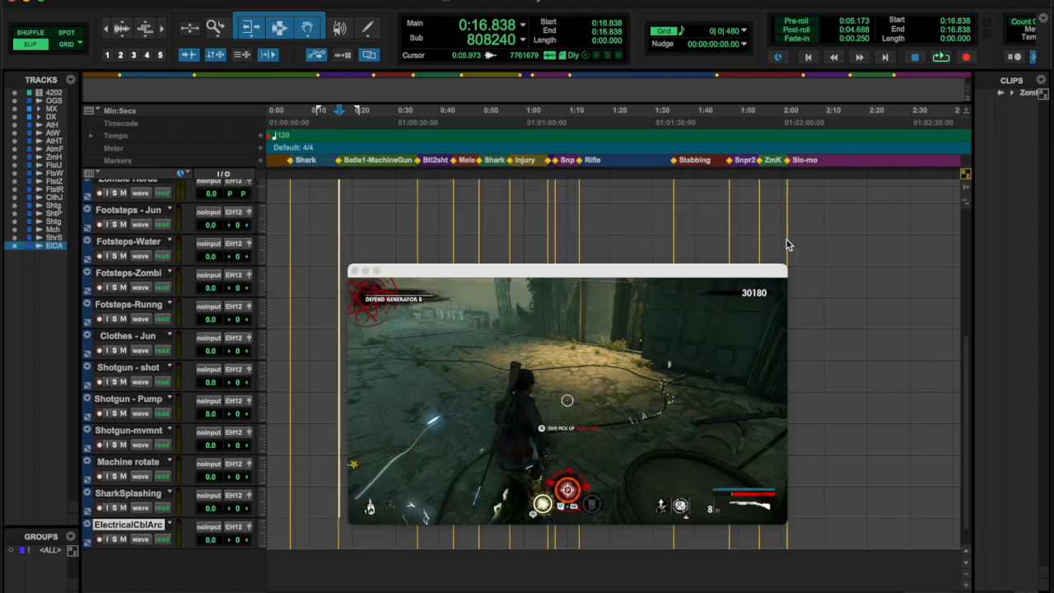
- Preview the clip up to the machine gun pickup and create a mono audio track named "Pick Up MG"
key("space")
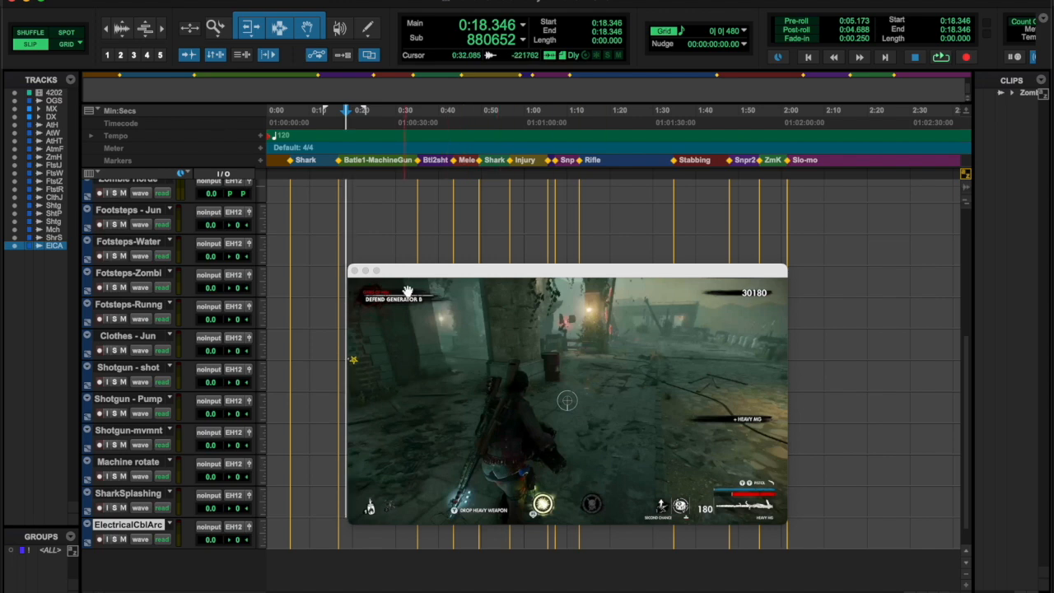
key("super+shift+n")
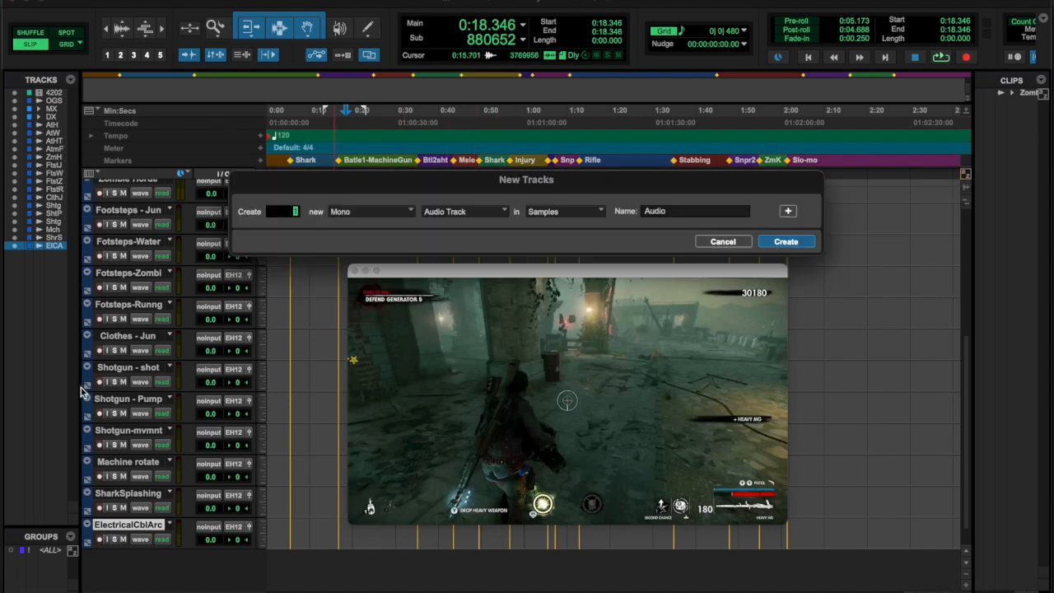
key("Tab")
type("Pick Up MG")
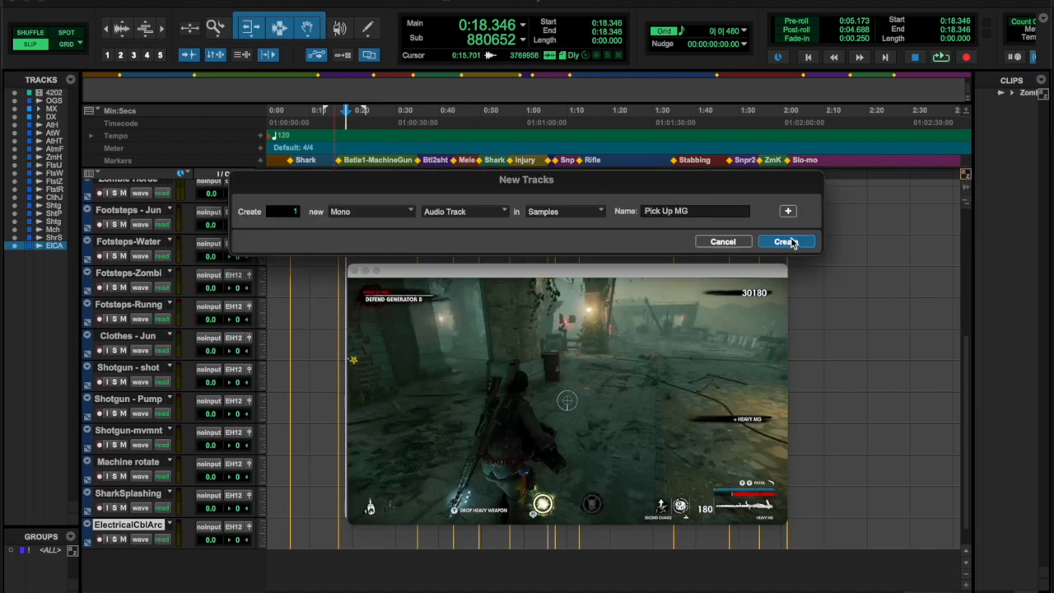
left_click(786, 241)
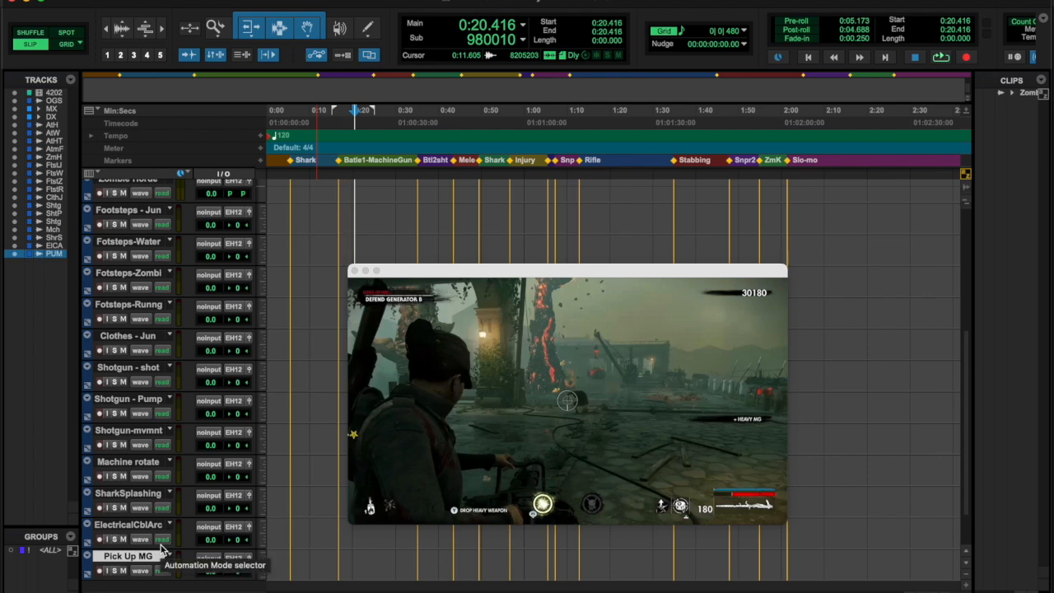
- Create one mono audio track named "Zombie Unearth"
key("shift+super+n")
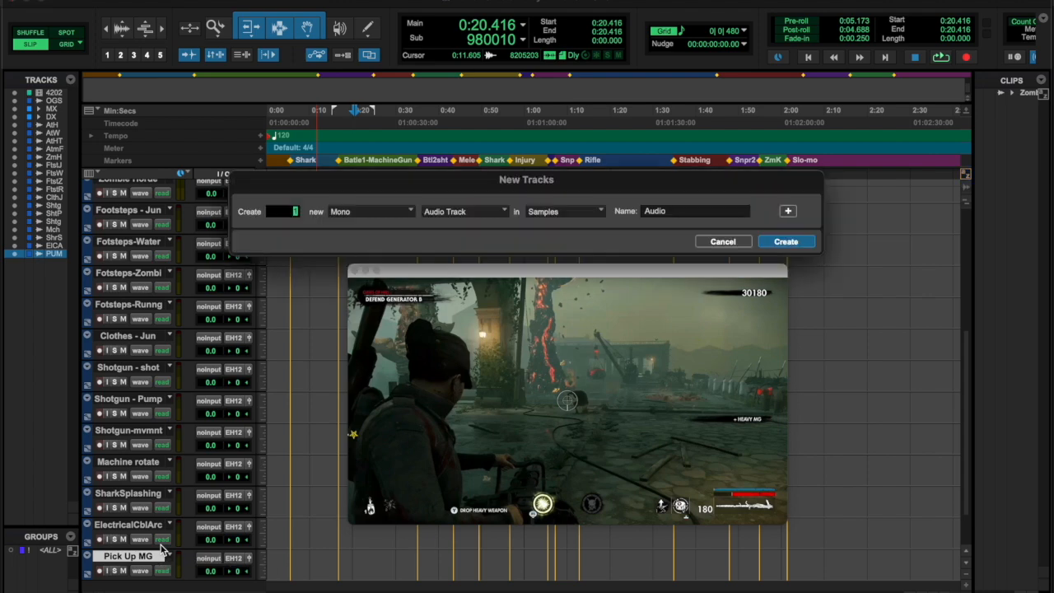
double_click(677, 212)
type("Zo")
left_click(779, 242)
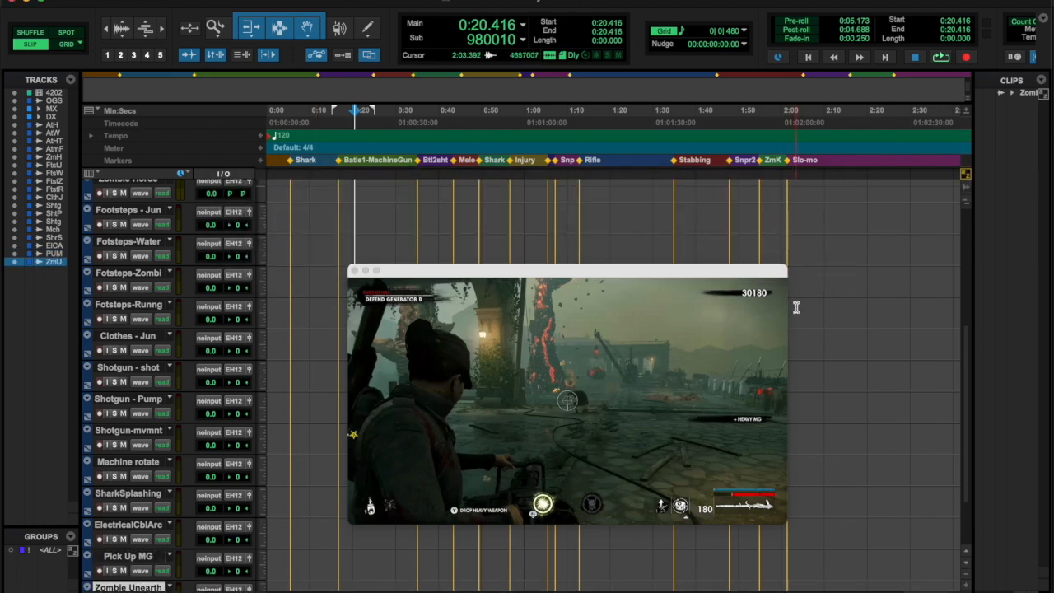
- Preview the first machine gun fire and set up a new mono audio track named "MG - Shot"
key("space")
key("space")
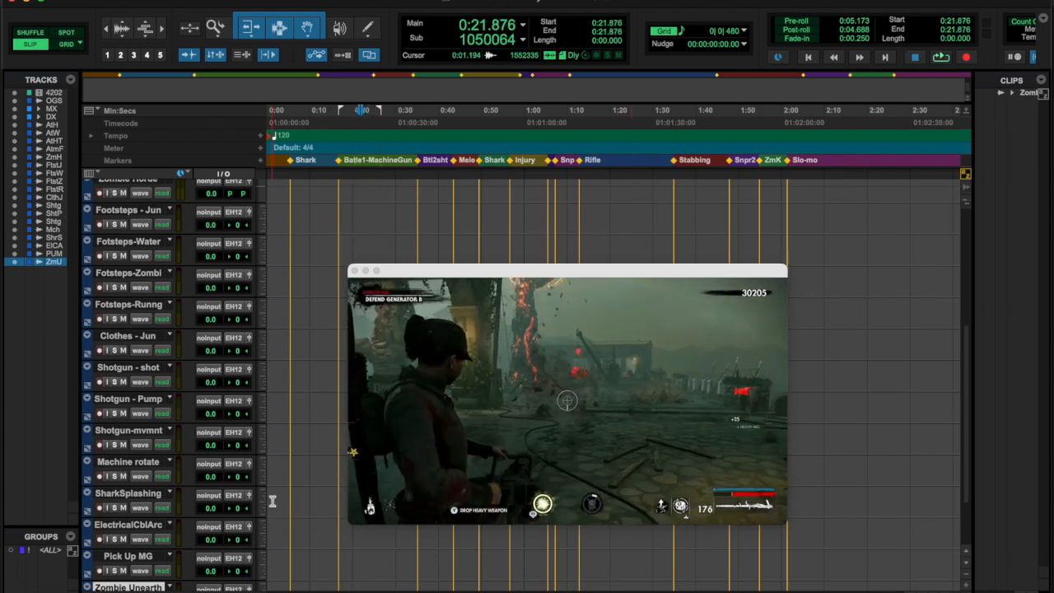
key("super+shift+n")
type("MG")
- Add mono tracks named "MG - Bullet impact" and "Bullet Ricochet" to the new-track batch and create the batch
left_click(789, 210)
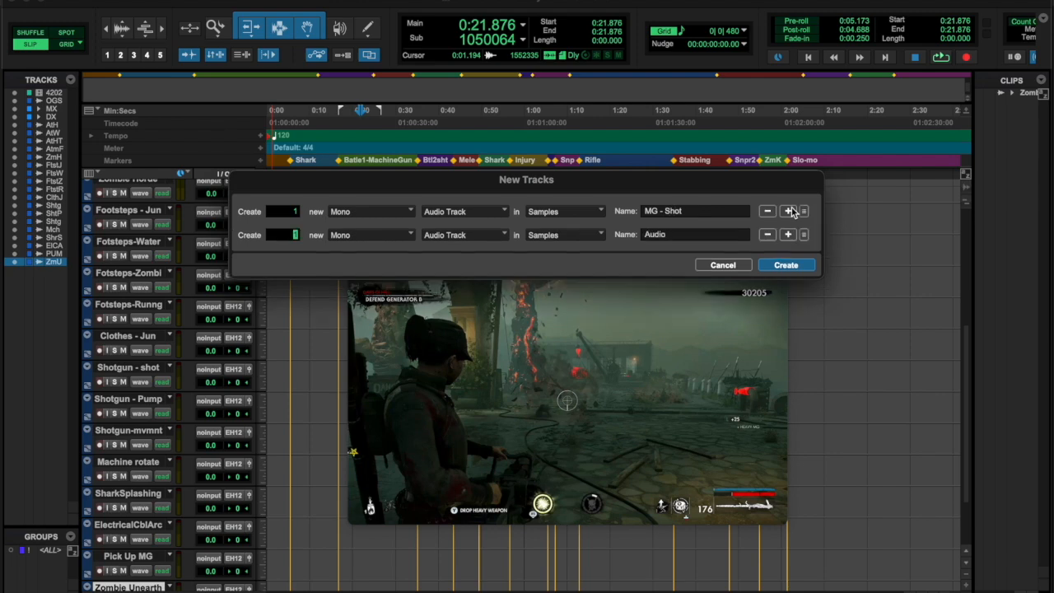
double_click(704, 233)
type("MG - Bullet impact")
left_click(788, 234)
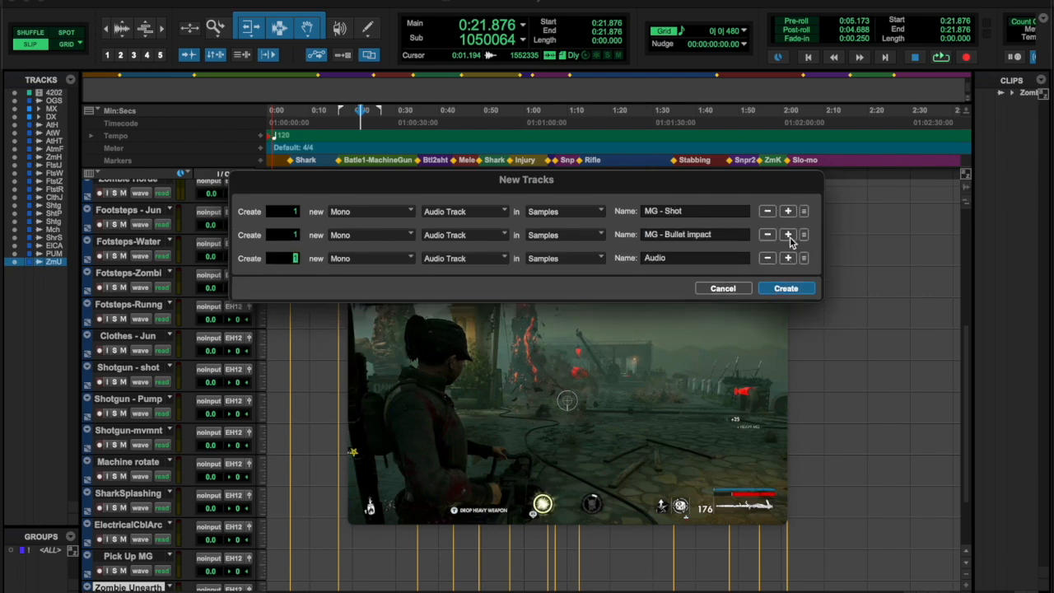
double_click(675, 257)
type("Bullet Ricochet")
left_click(786, 288)
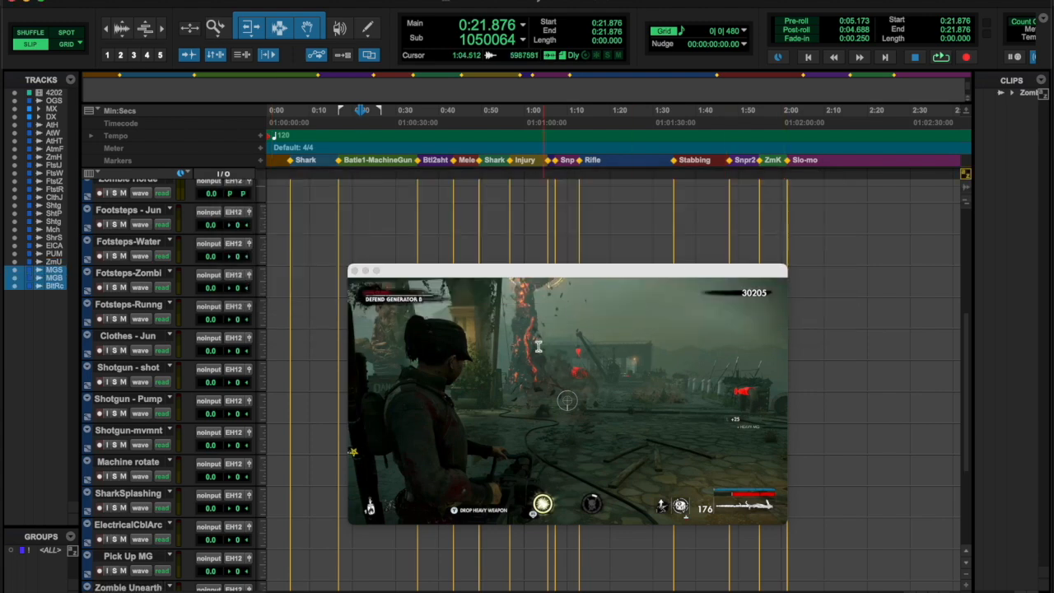
scroll(169, 484, "down", 5)
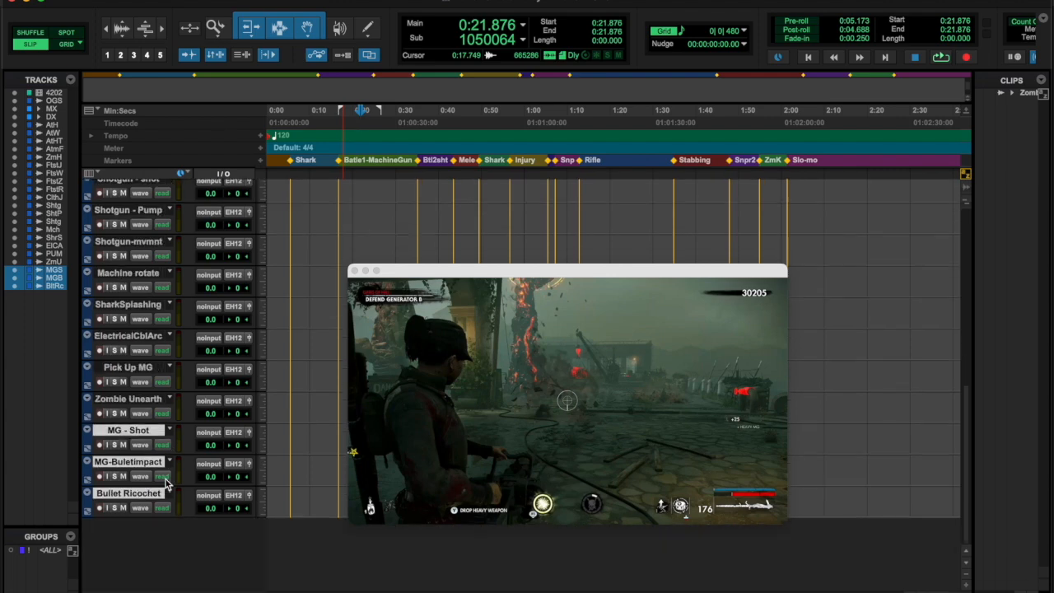
- Replay the machine gun passage from about 0:20 and create a mono audio track named "Zombie Burst"
left_click(383, 172)
key("space")
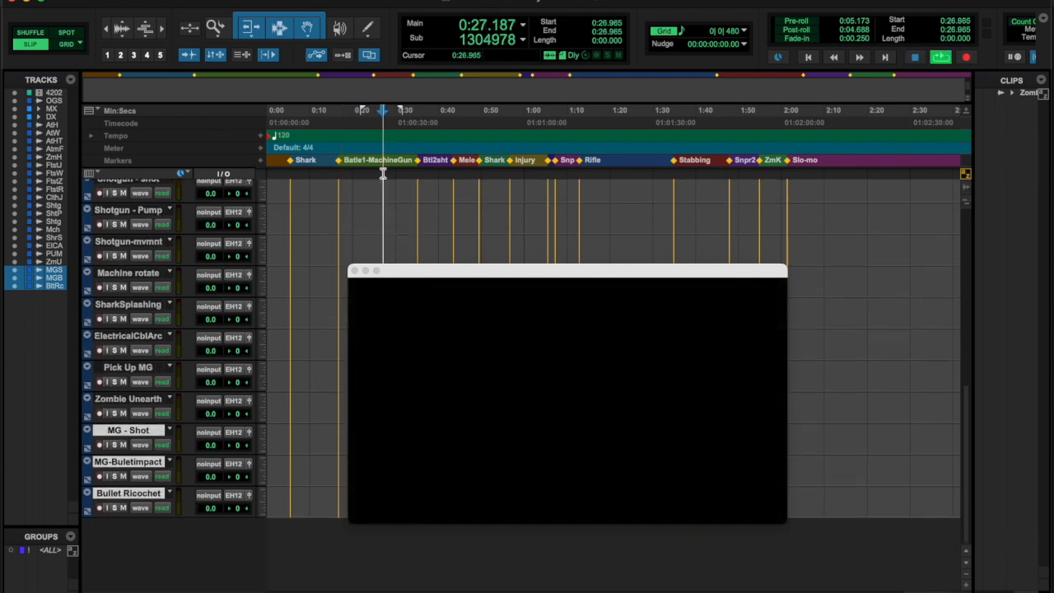
key("space")
left_click(355, 171)
key("space")
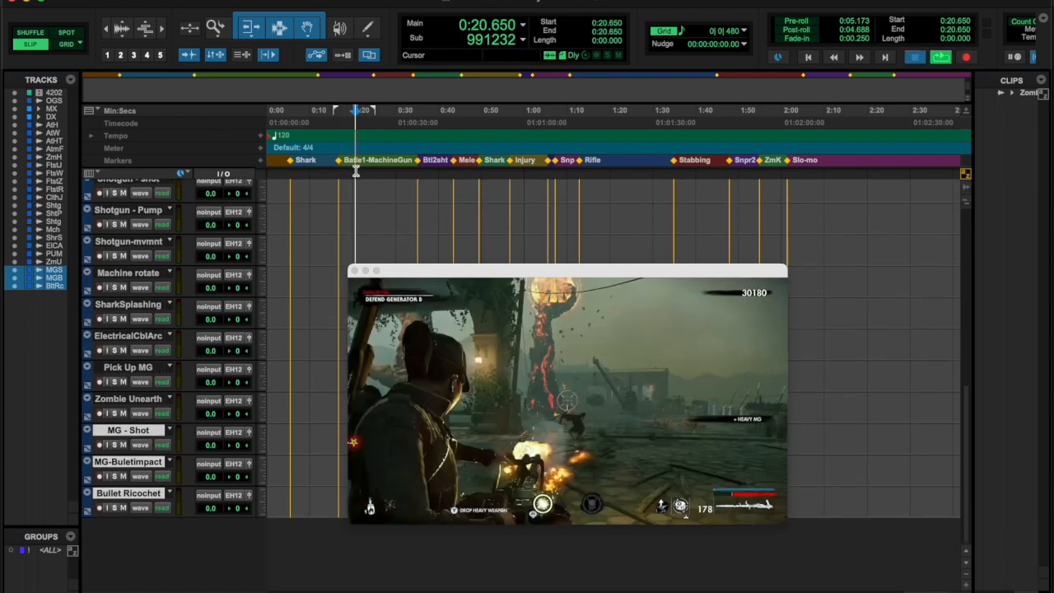
key("space")
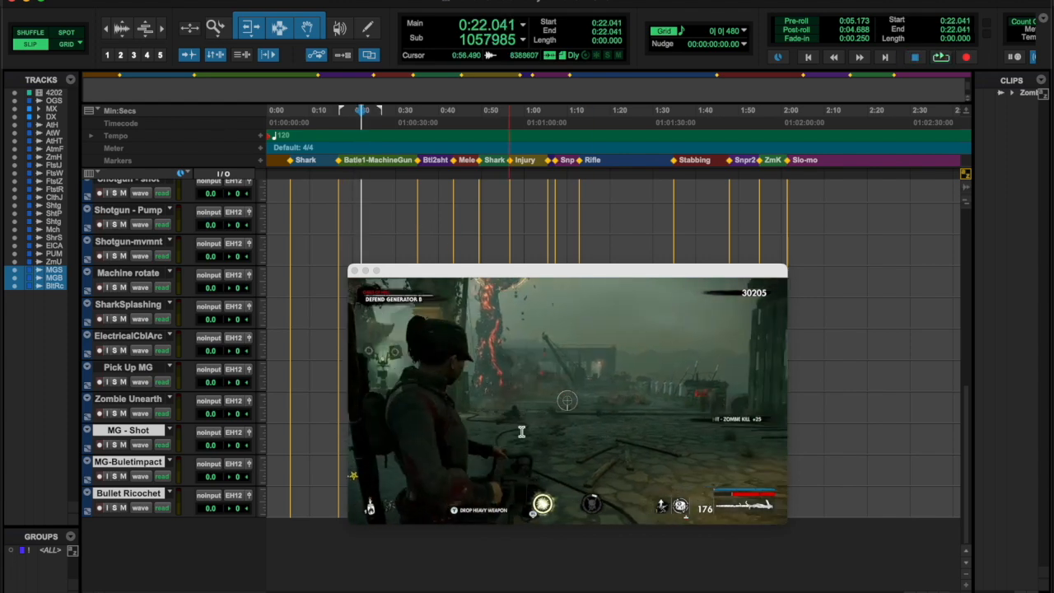
key("super+shift+n")
double_click(694, 216)
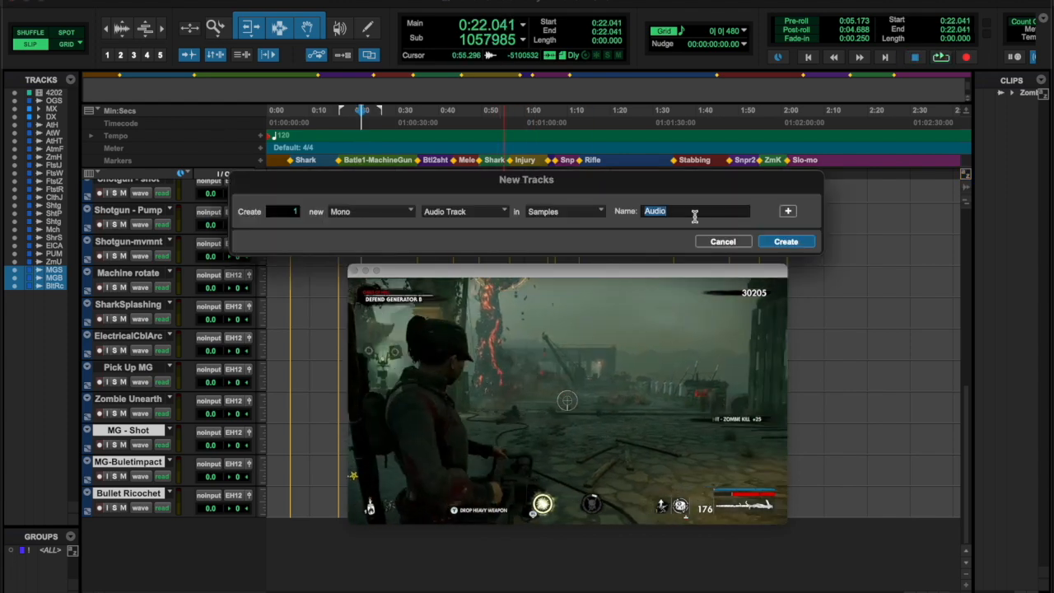
left_click(784, 242)
- Preview the clip from 0:22 to about 0:25 and create a mono audio track named "Blood Spatter"
key("space")
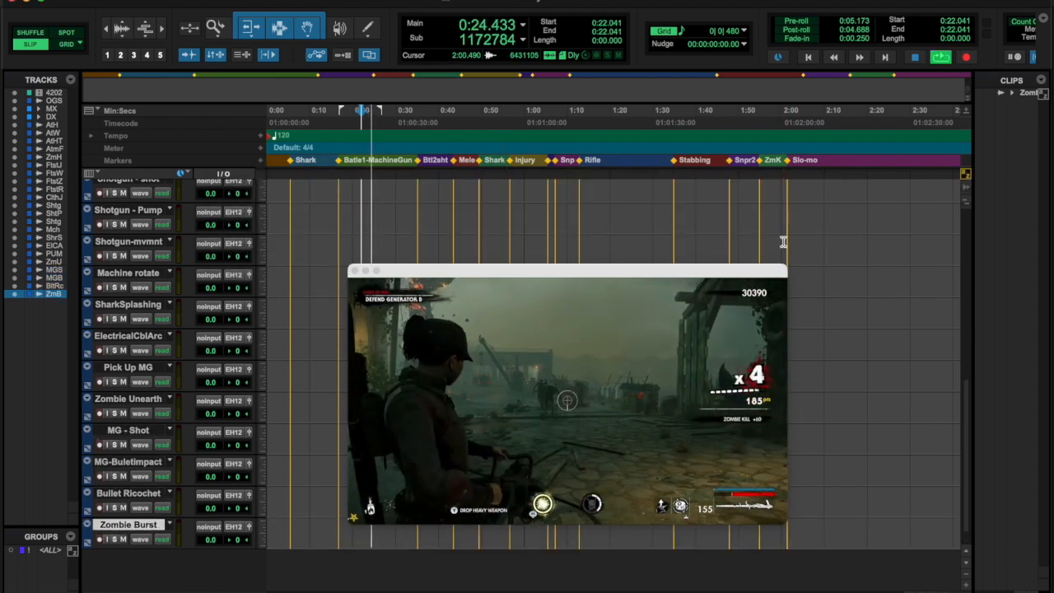
key("space")
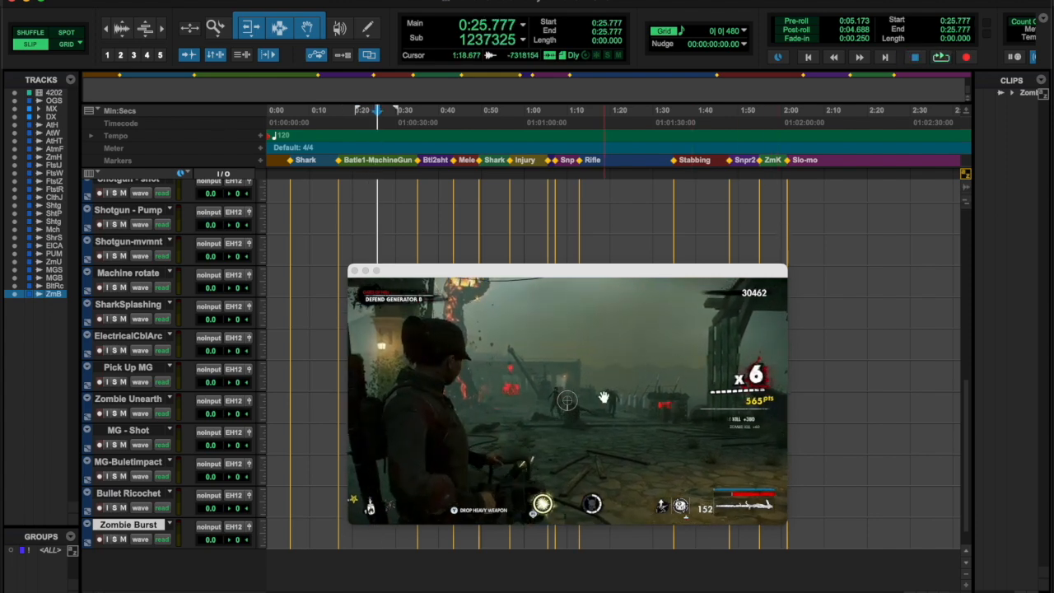
key("super+shift+n")
double_click(678, 209)
type("Blood Spatter")
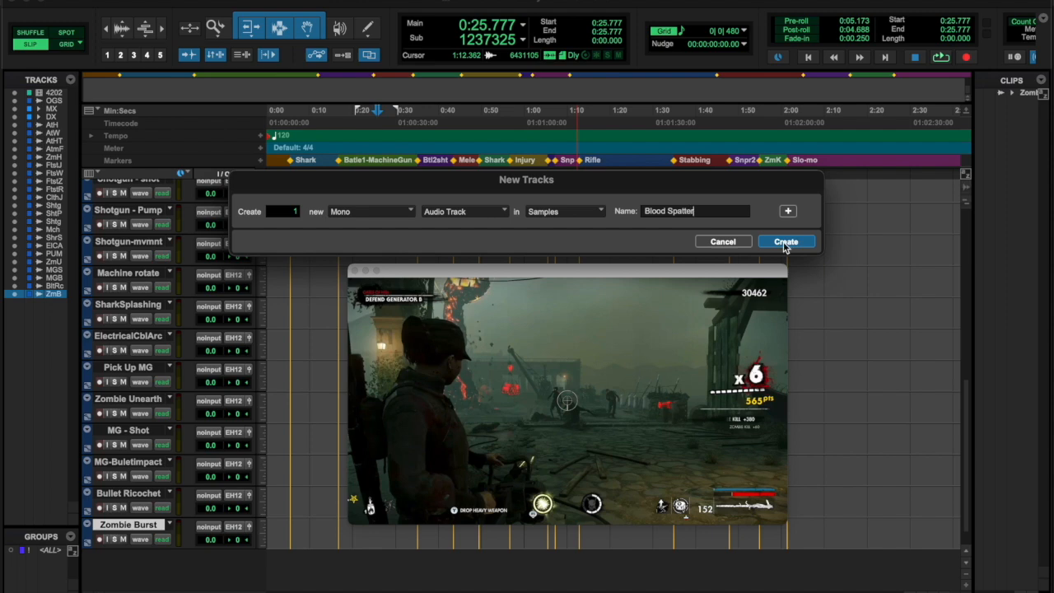
left_click(784, 242)
scroll(129, 498, "down", 2)
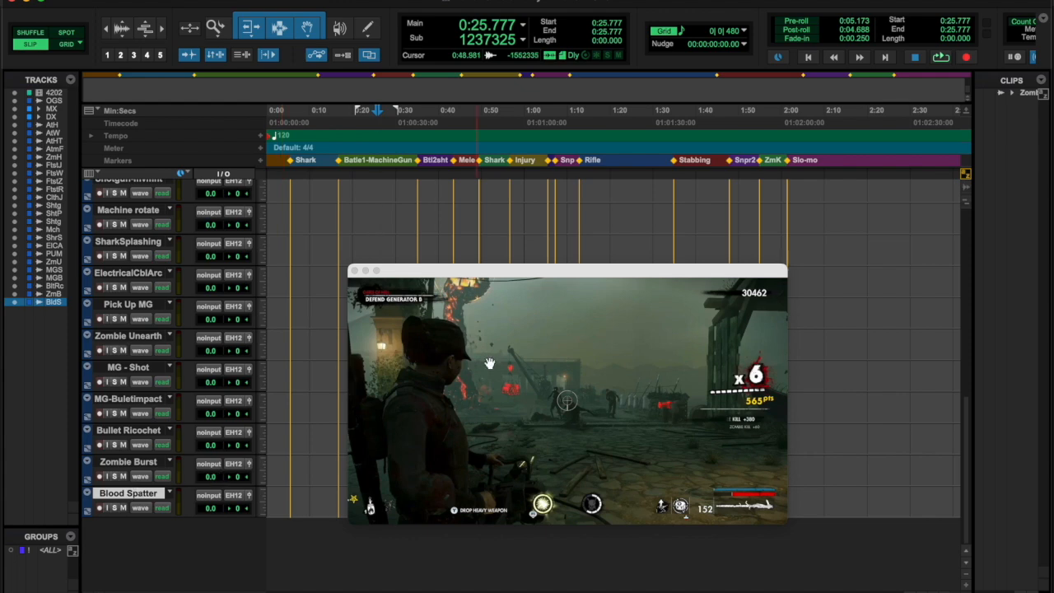
- Preview the clip up to about 0:29 and create a mono audio track named "Wet Zombie Burst"
key("space")
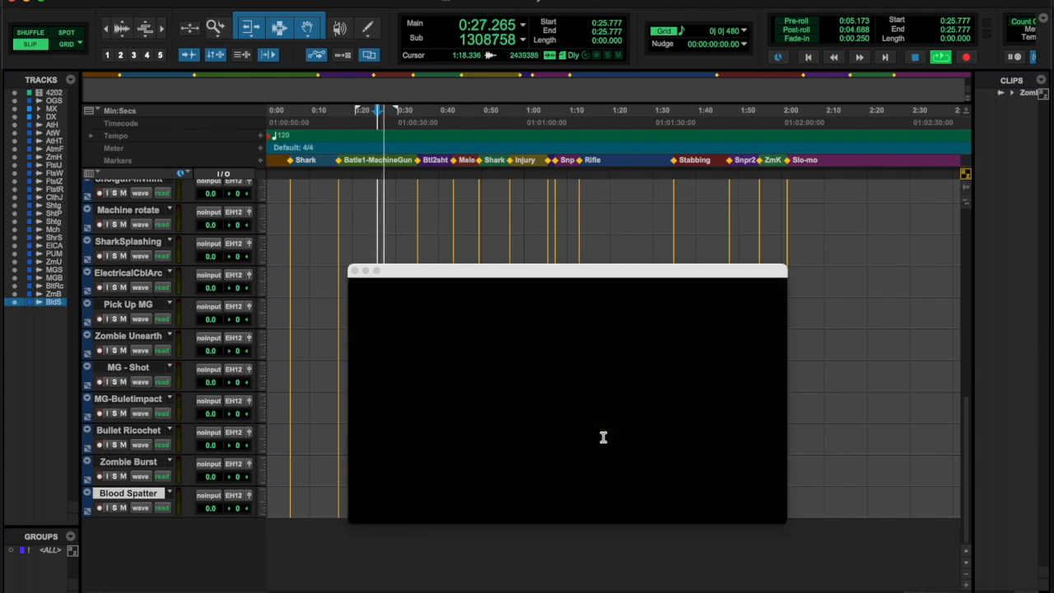
key("space")
key("space")
key("space")
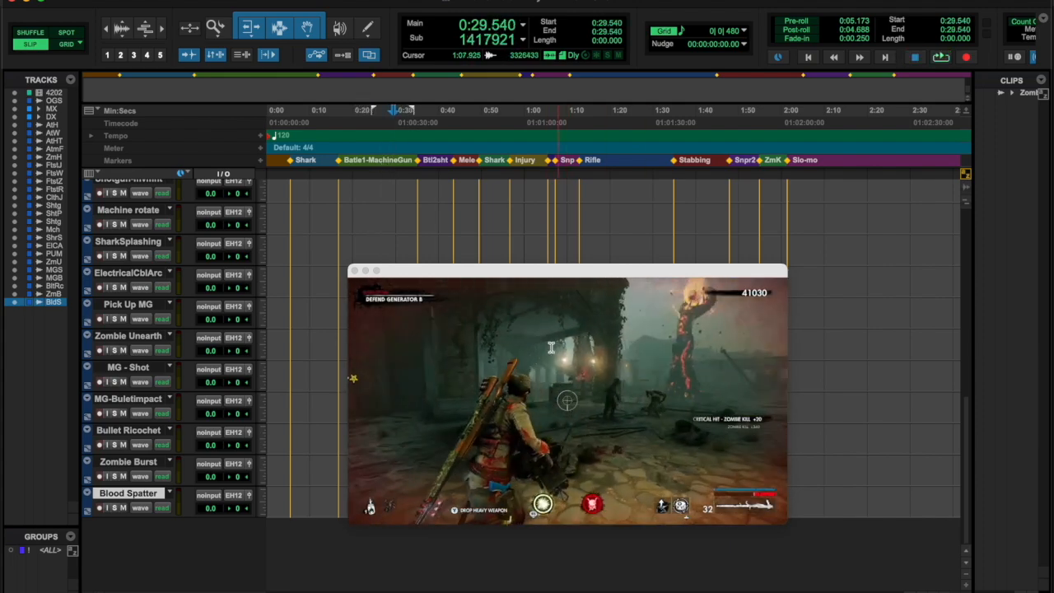
key("super+shift+n")
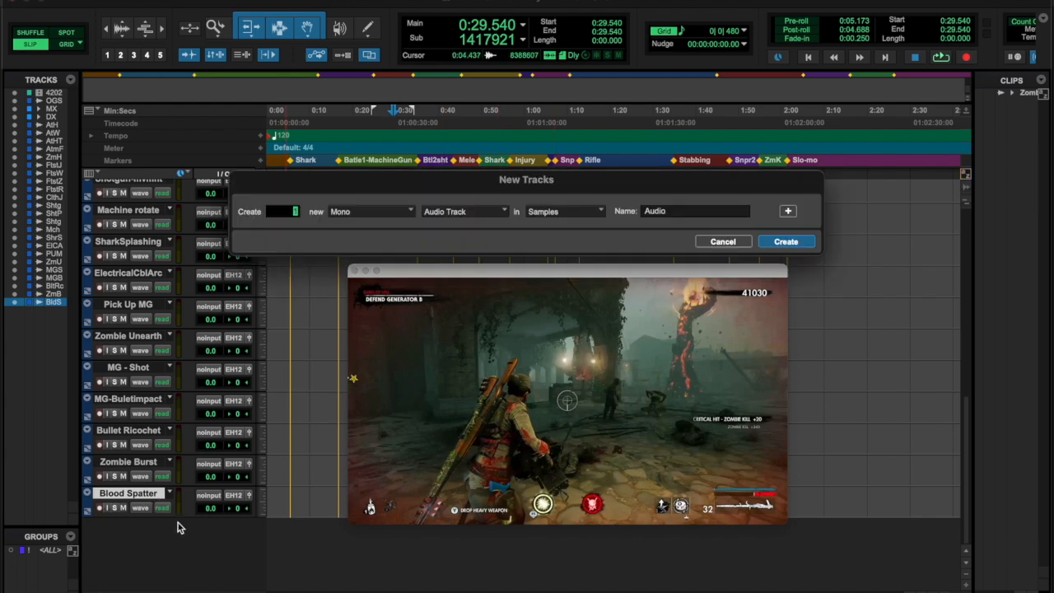
double_click(710, 212)
type("Wet Zombie")
left_click(786, 242)
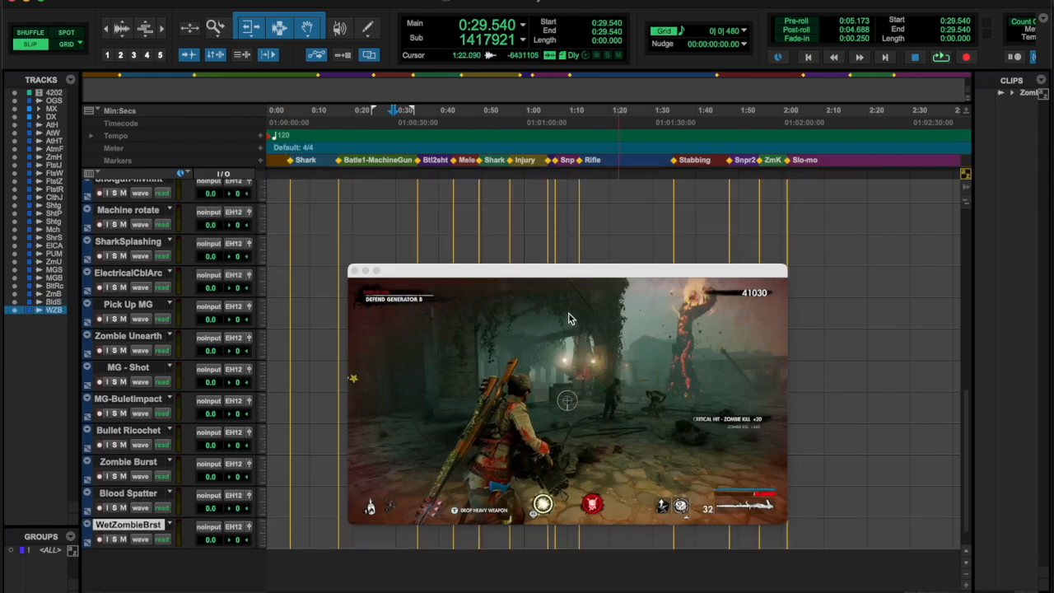
- Preview the clip up to the blast at about 0:32 and create a mono audio track named "Explosion"
key("space")
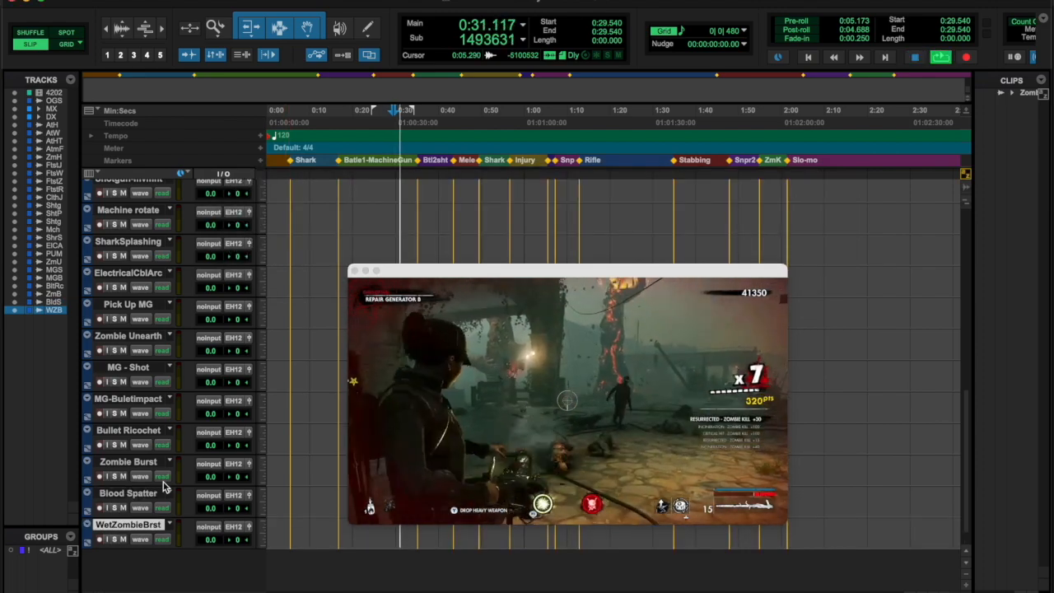
key("space")
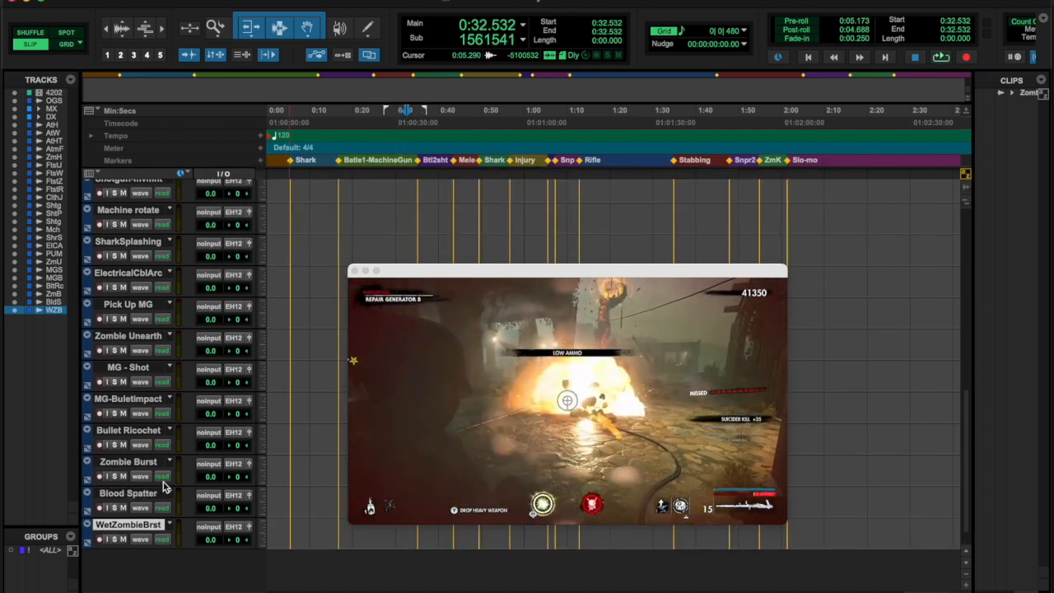
key("super+shift+n")
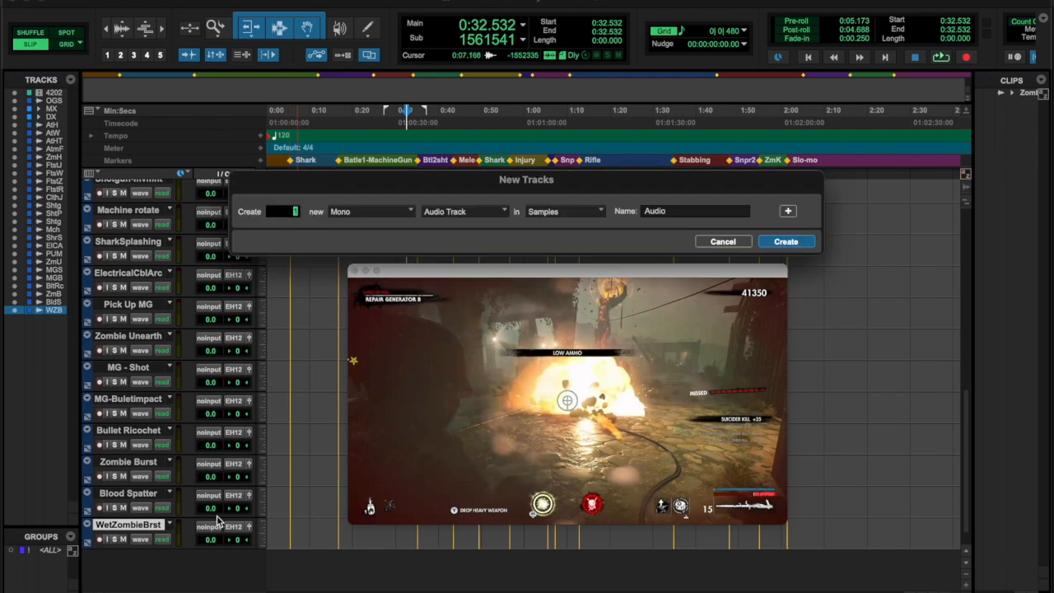
key("Tab")
type("E")
left_click(786, 242)
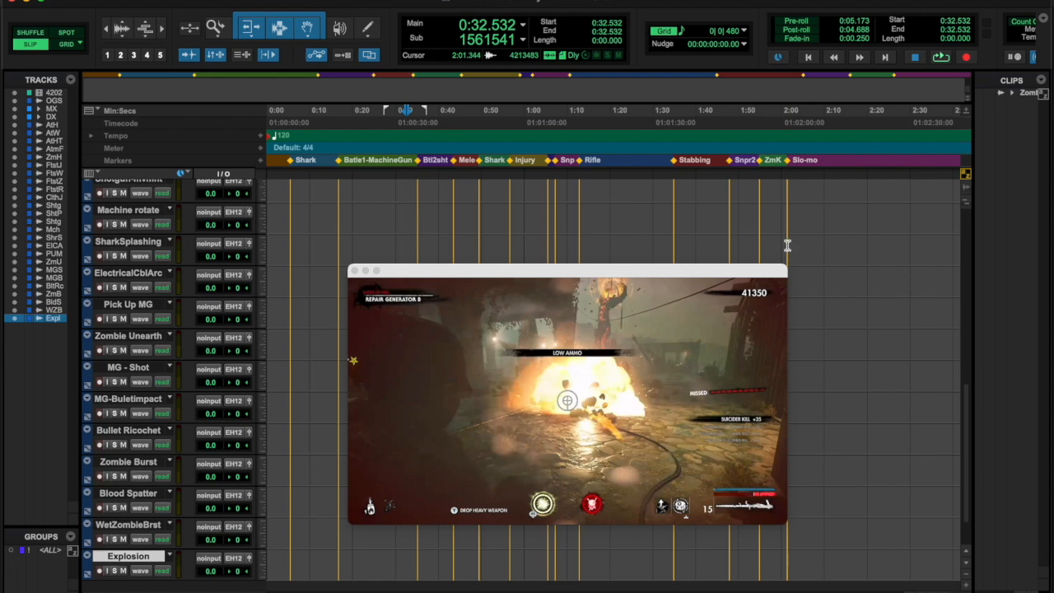
- Preview the clip up to the weapon change at about 0:35 and create a mono audio track named "Swao gun"
key("space")
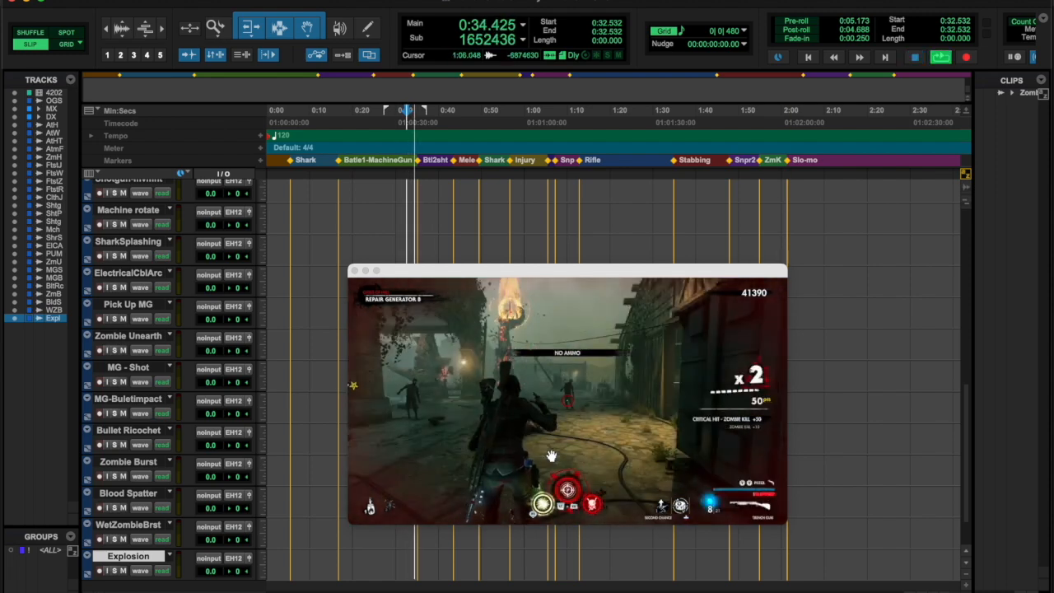
key("space")
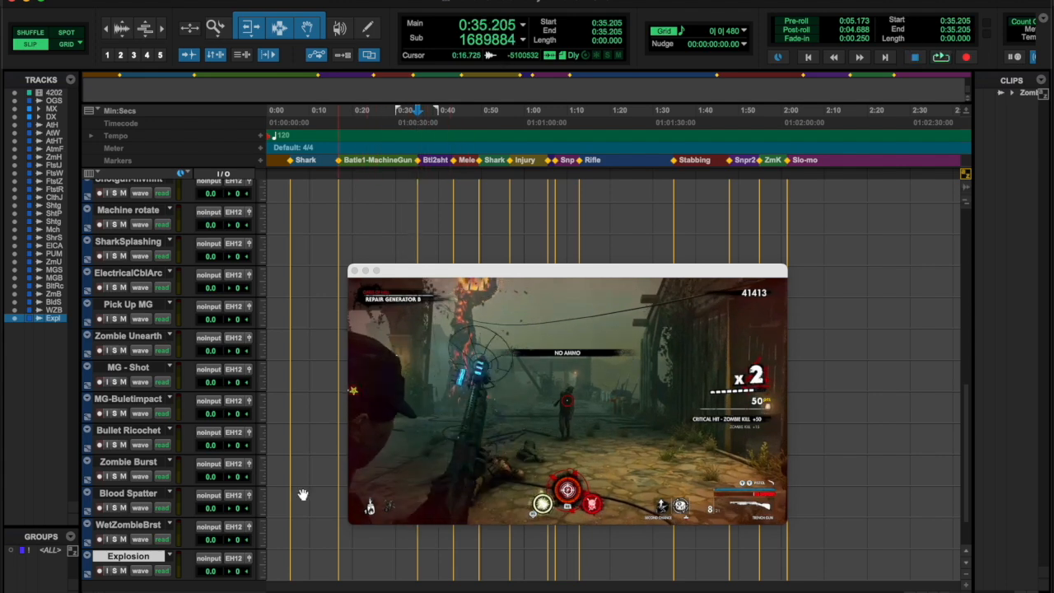
scroll(144, 536, "down", 2)
key("super+shift+n")
key("Tab")
type("Swag gun")
left_click(782, 239)
- Preview the clip from 0:35 to about 0:45 and set up a new mono audio track named "Melee Hammer Reveal"
key("space")
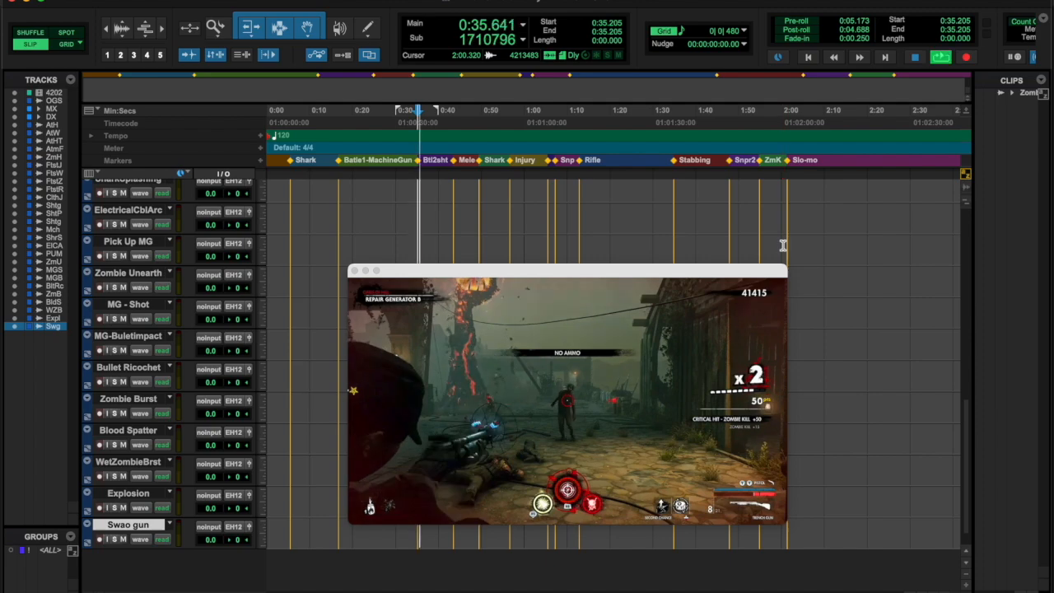
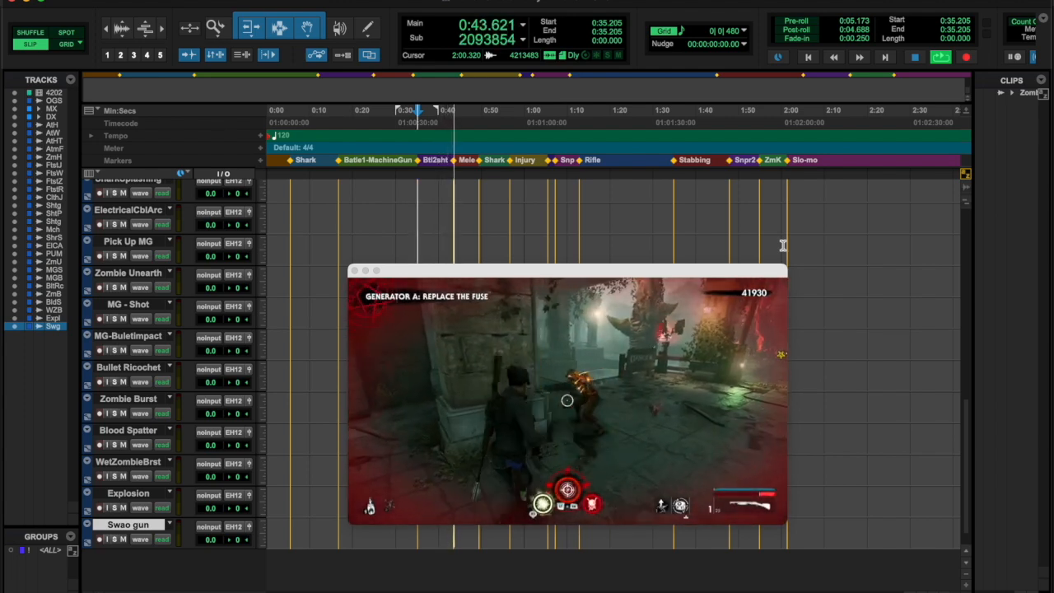
key("space")
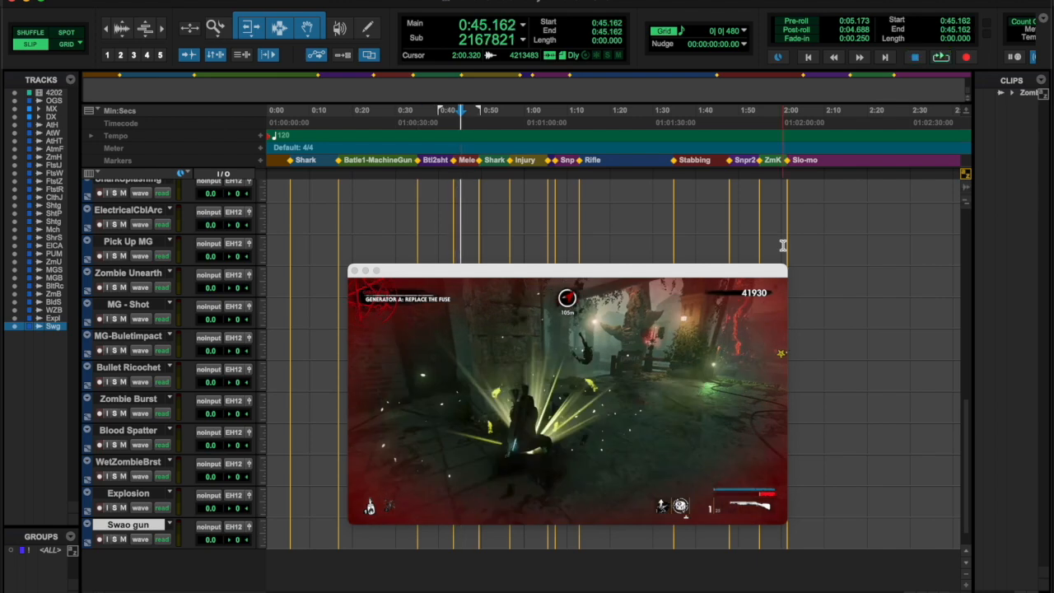
key("super+shift+n")
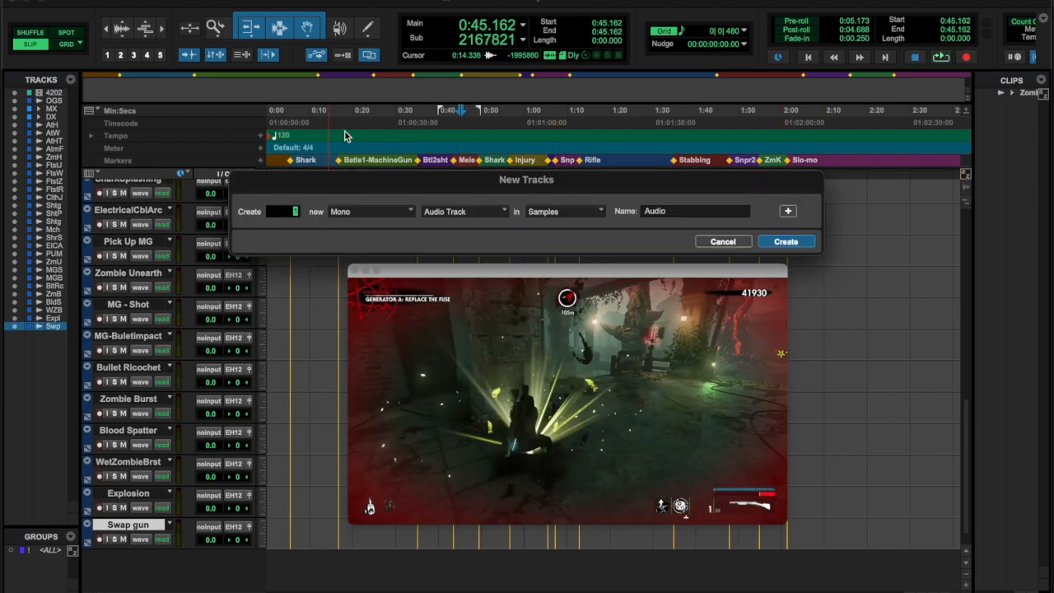
double_click(683, 210)
type("Melee Hammer Reveal")
left_click(788, 211)
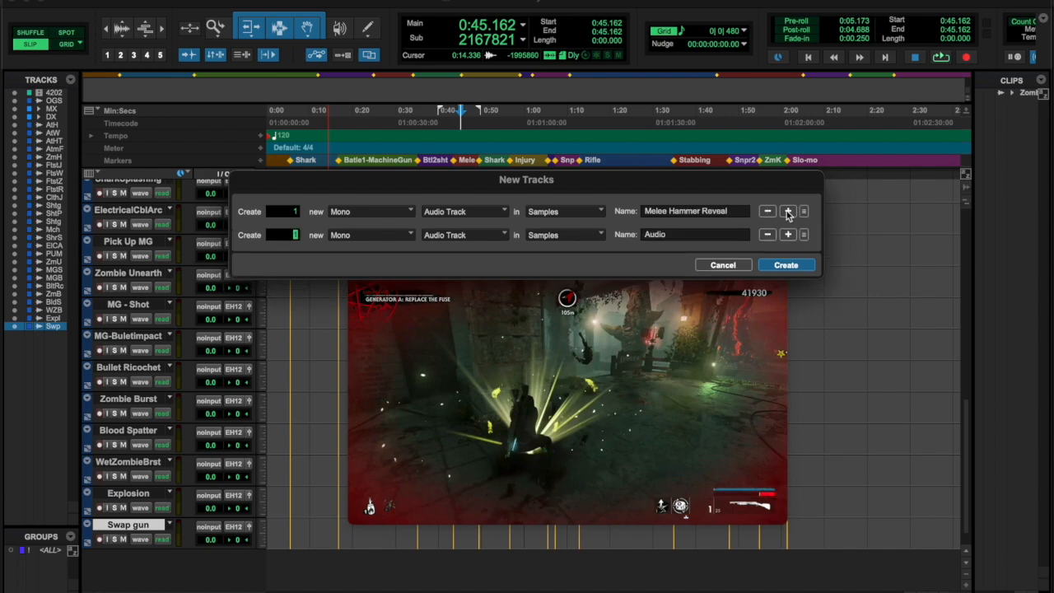
- Name the second new mono audio track "Melee Hammer Strike" and create both melee hammer tracks
double_click(701, 210)
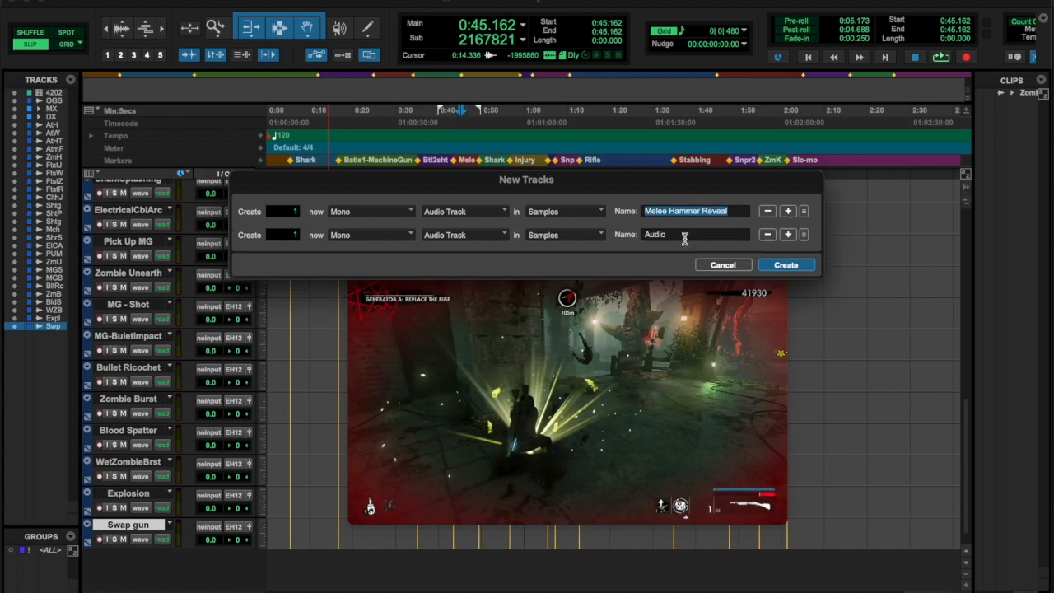
key("super+c")
double_click(684, 236)
key("super+v")
double_click(713, 235)
type("str")
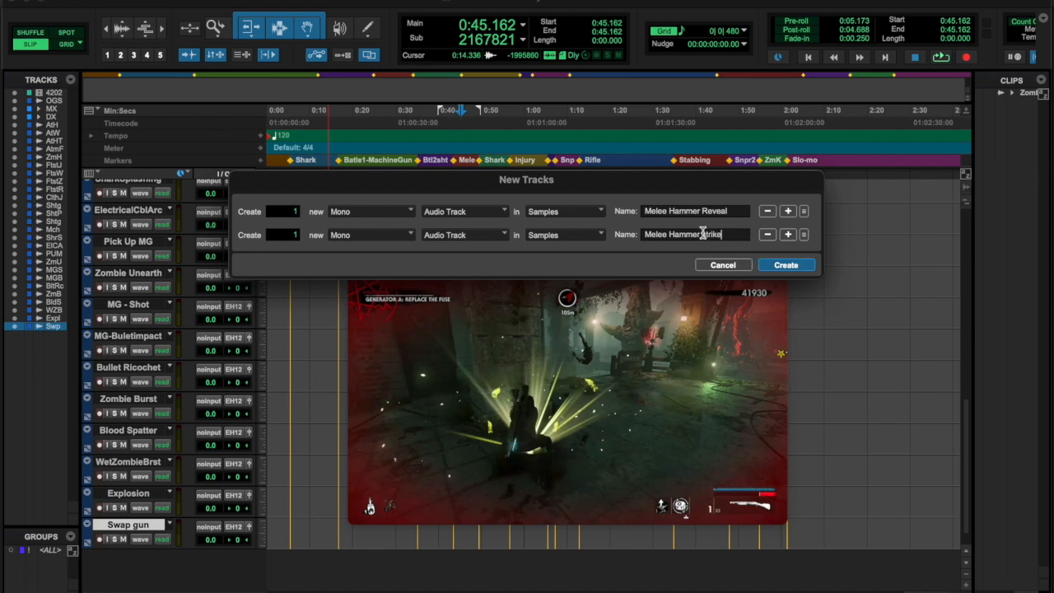
key("shift+Right")
type("S")
key("Return")
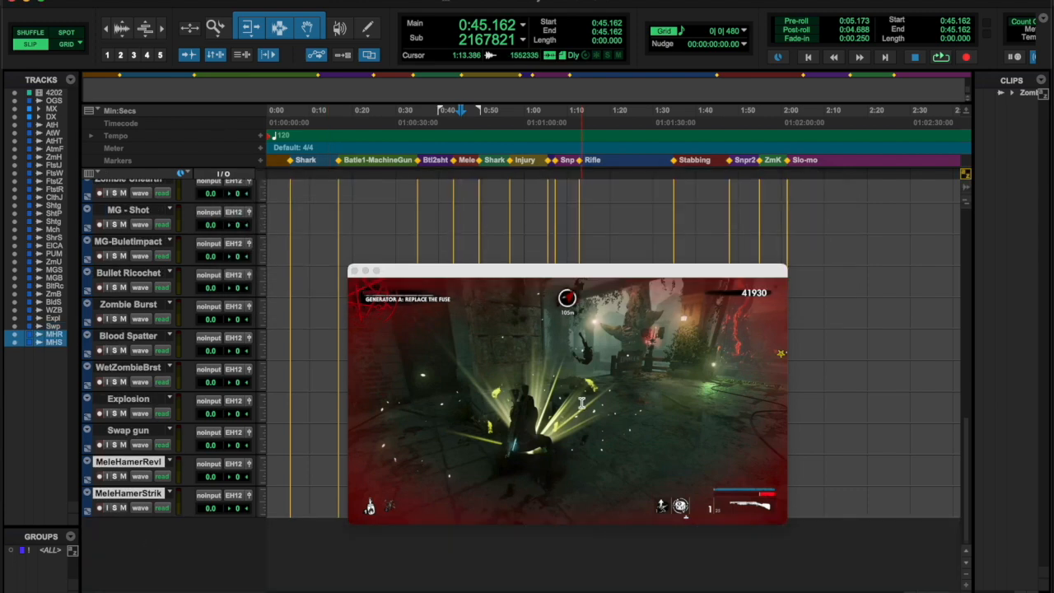
- Examine the melee hammer attack by stepping through the clip in small increments from about 0:44.7 to 0:45.8
key("space")
key("space")
key("space")
key("comma")
key("comma")
key("comma")
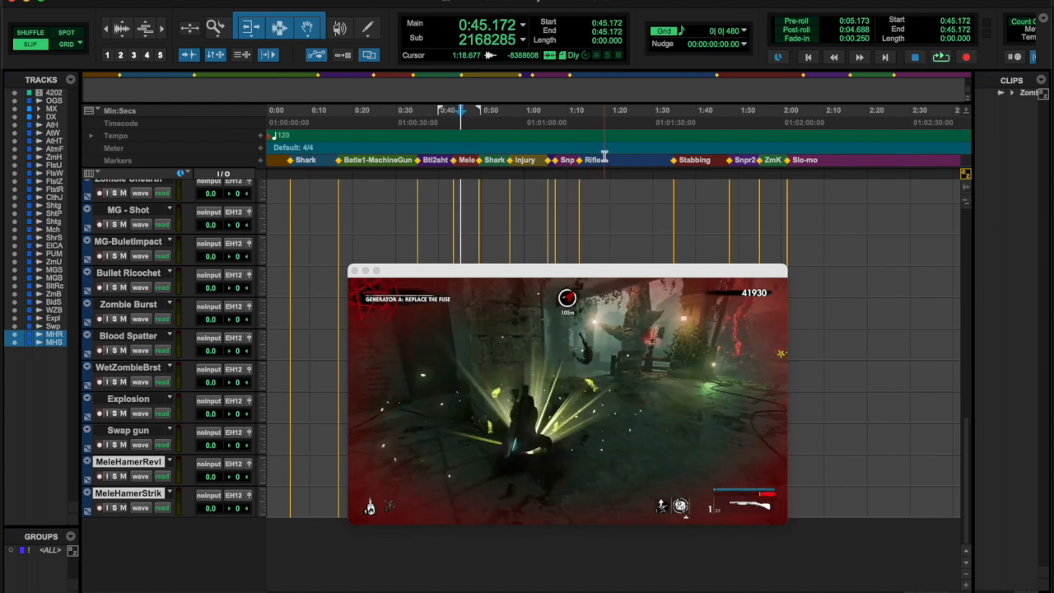
key("comma")
key("comma")
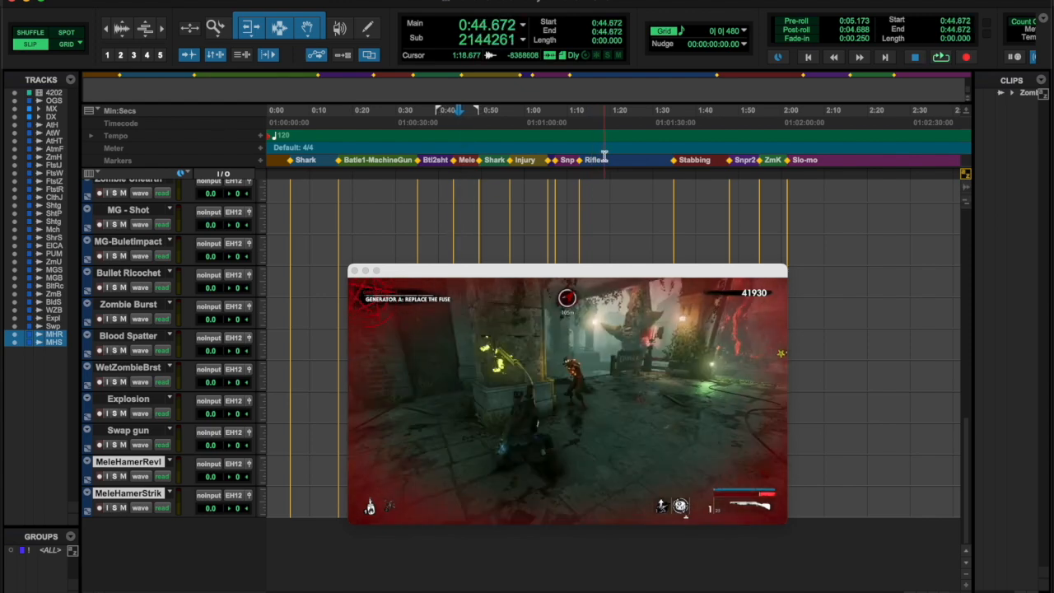
key("comma")
key("period")
key("period")
key("period")
key("period")
key("period")
key("period")
key("period")
key("period")
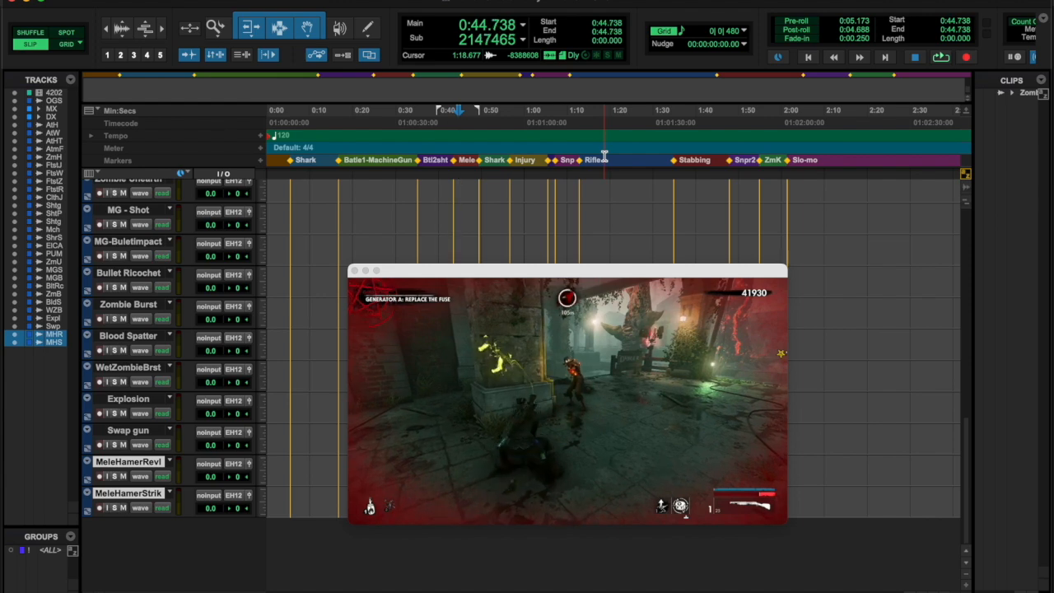
key("period")
key("period")
key("period")
key("period")
key("period")
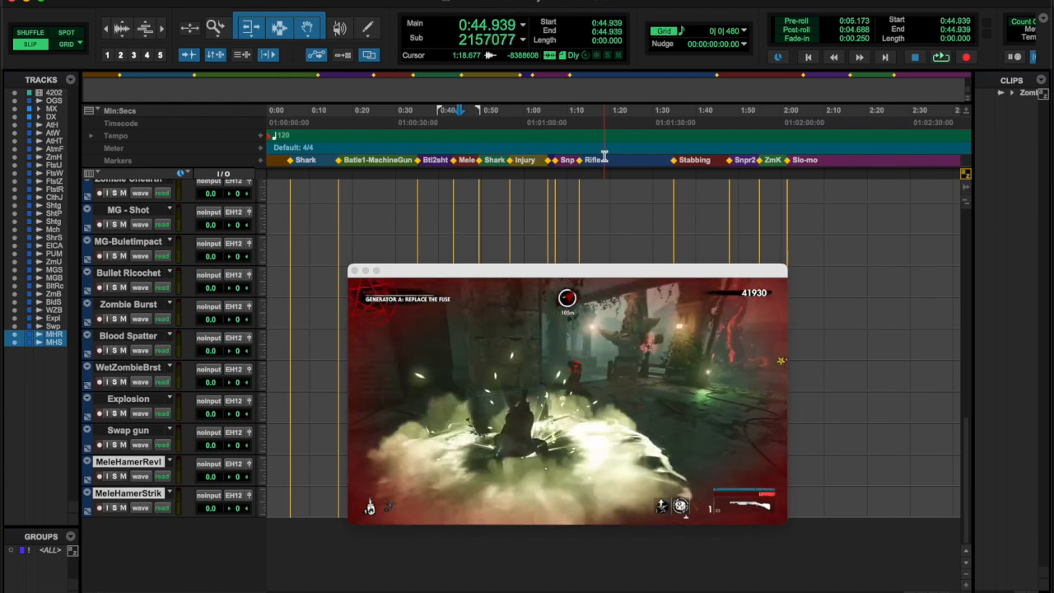
key("period")
key("period")
key("period")
key("period")
key("period")
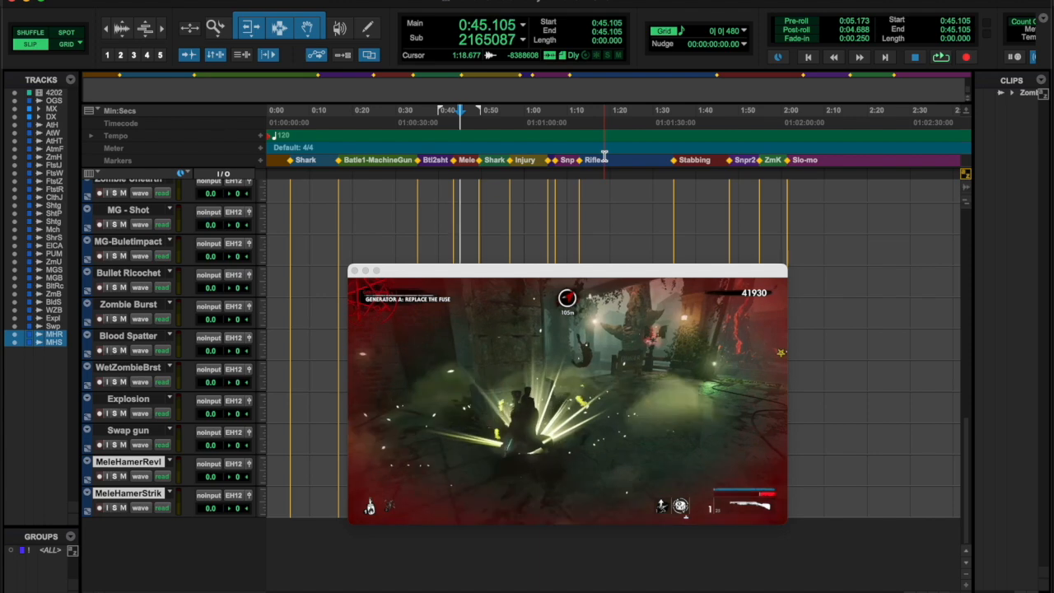
key("period")
key("period")
key("period")
key("period")
key("period")
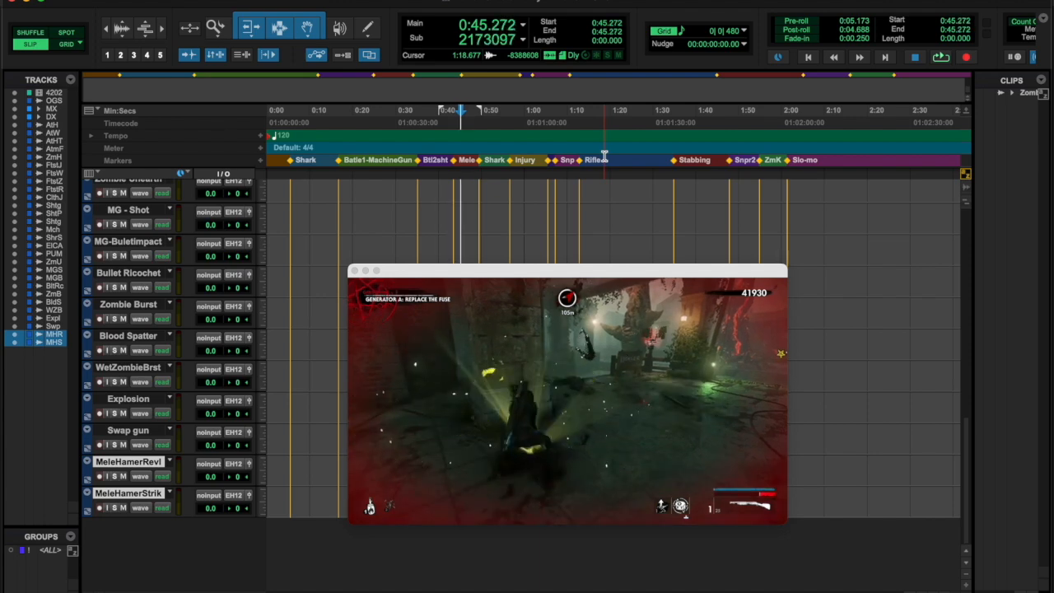
key("period")
key("period")
key("period")
key("period")
key("period")
key("period")
key("period")
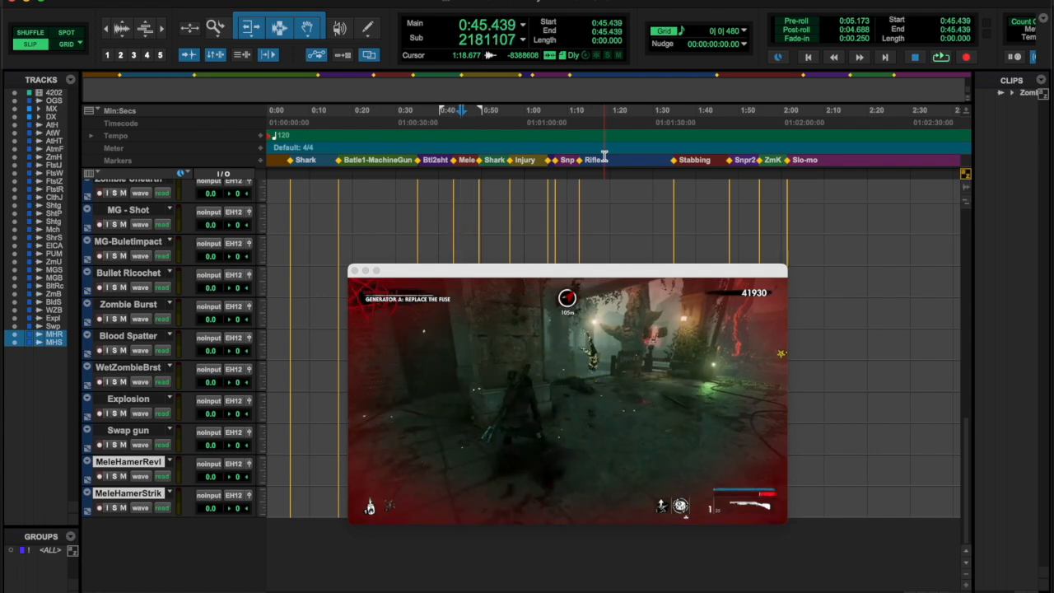
key("period")
key("period")
key("period")
key("period")
key("period")
key("period")
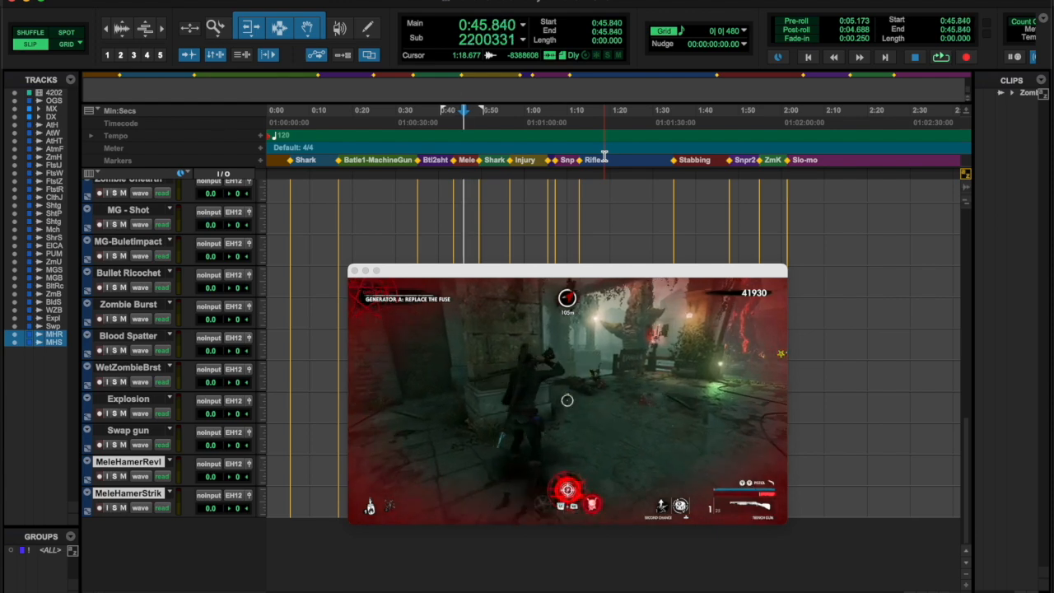
- Create a mono audio track named "Melee Damage"
key("super+shift+n")
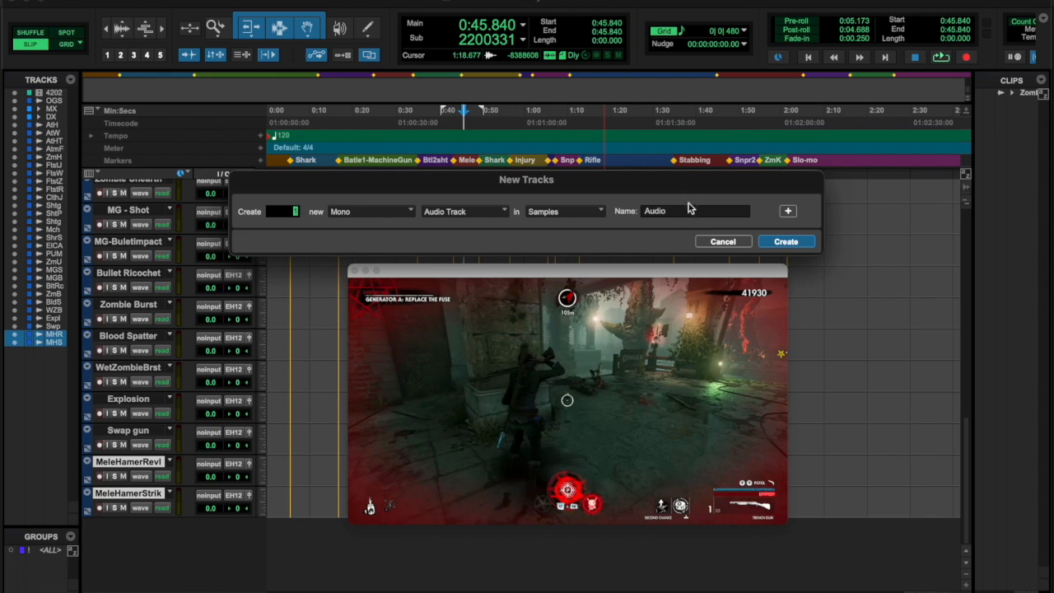
type("Melee Damage")
left_click(782, 242)
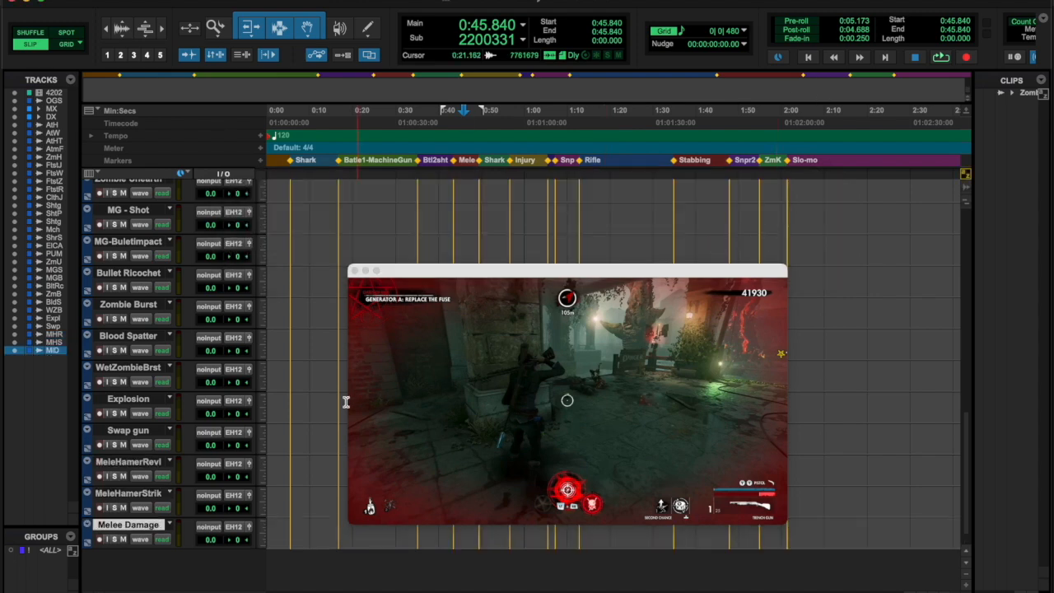
- Preview the clip up to about 0:49 and create a mono audio track named "Radio Tuner"
key("space")
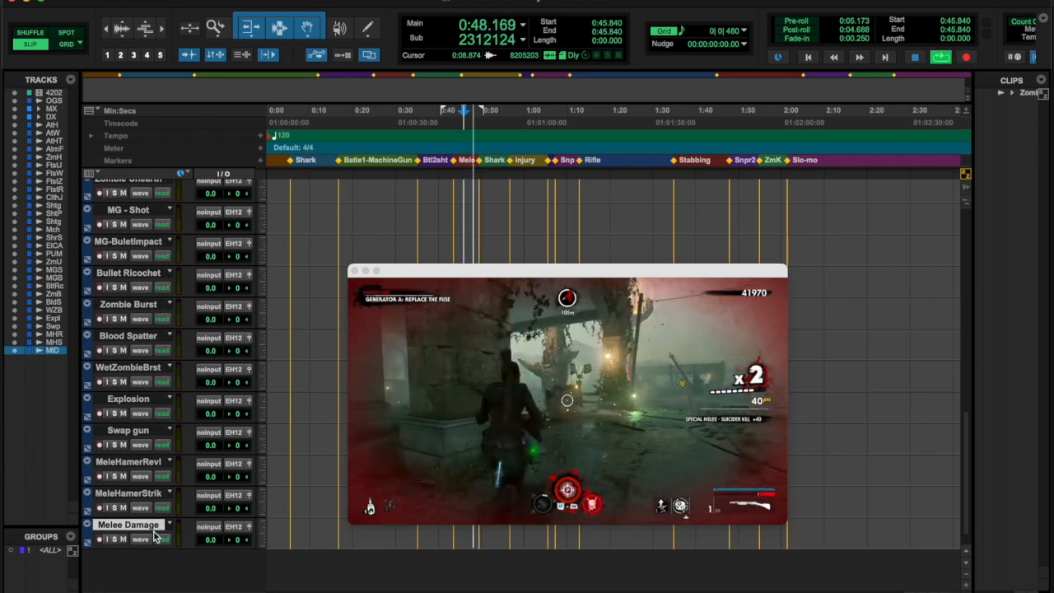
key("space")
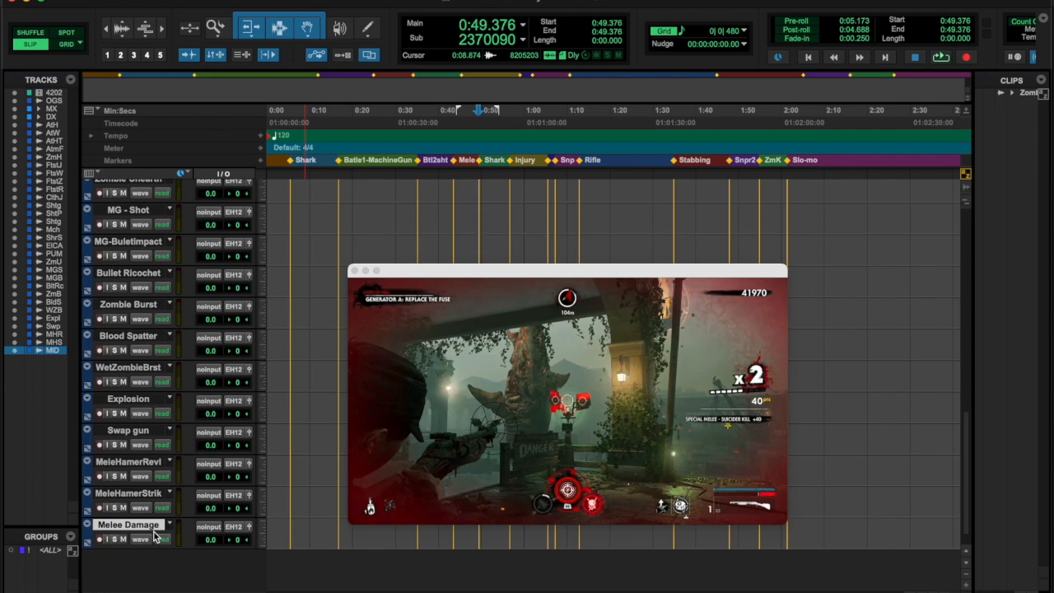
key("super+shift+n")
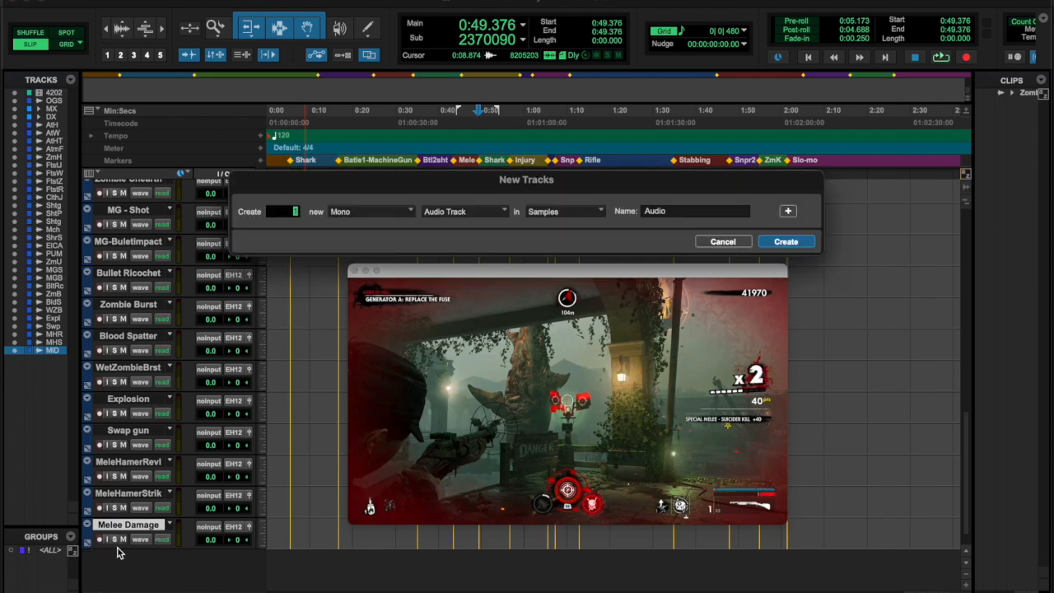
double_click(684, 212)
type("Ra")
left_click(784, 244)
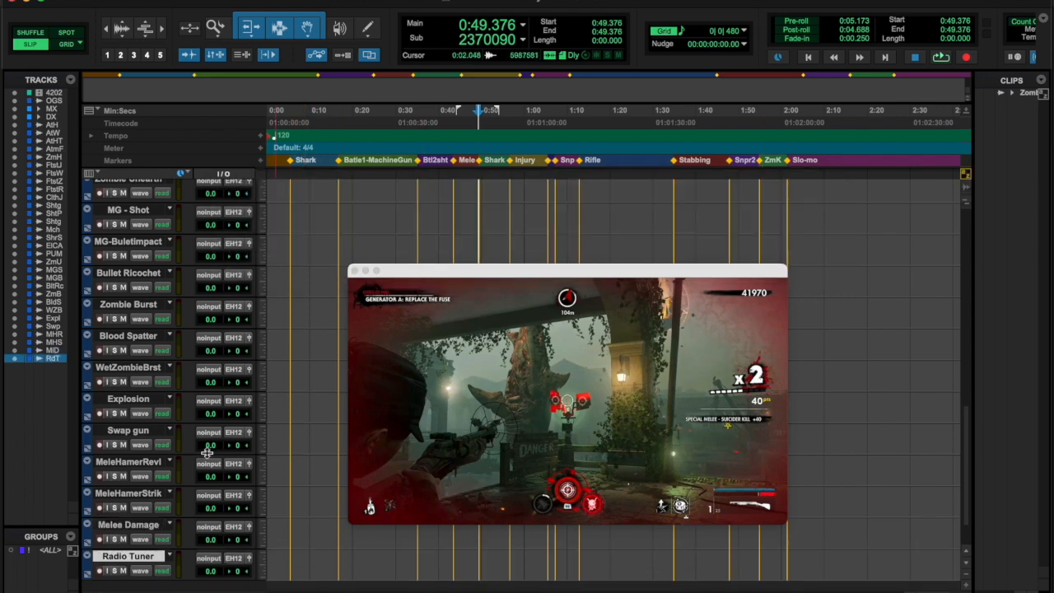
- Create a mono audio track named "Body Drop - Dry"
key("super+shift+n")
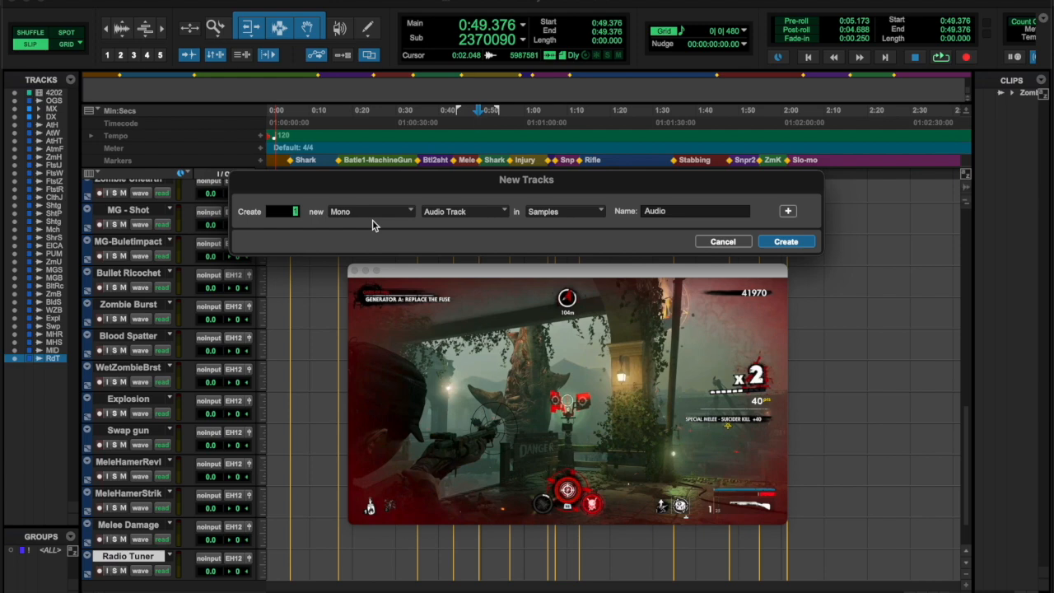
type("Body Drop - Dry")
left_click(786, 241)
- Preview the shark section from the marker near 0:49 to about 0:53 and create a mono audio track named "Shotgun - Load"
left_click(479, 173)
key("space")
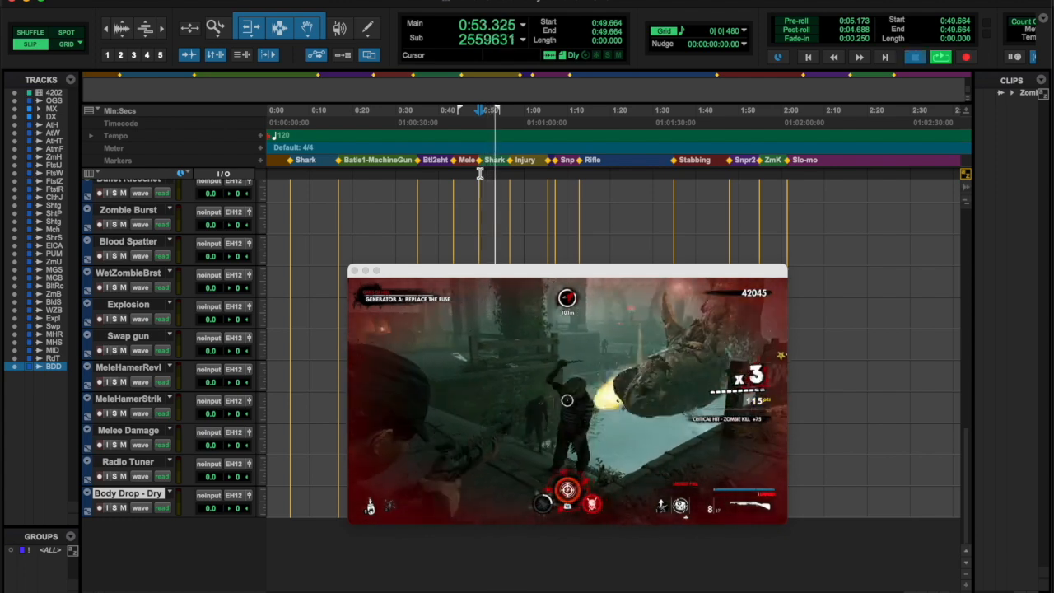
key("space")
key("super+shift+n")
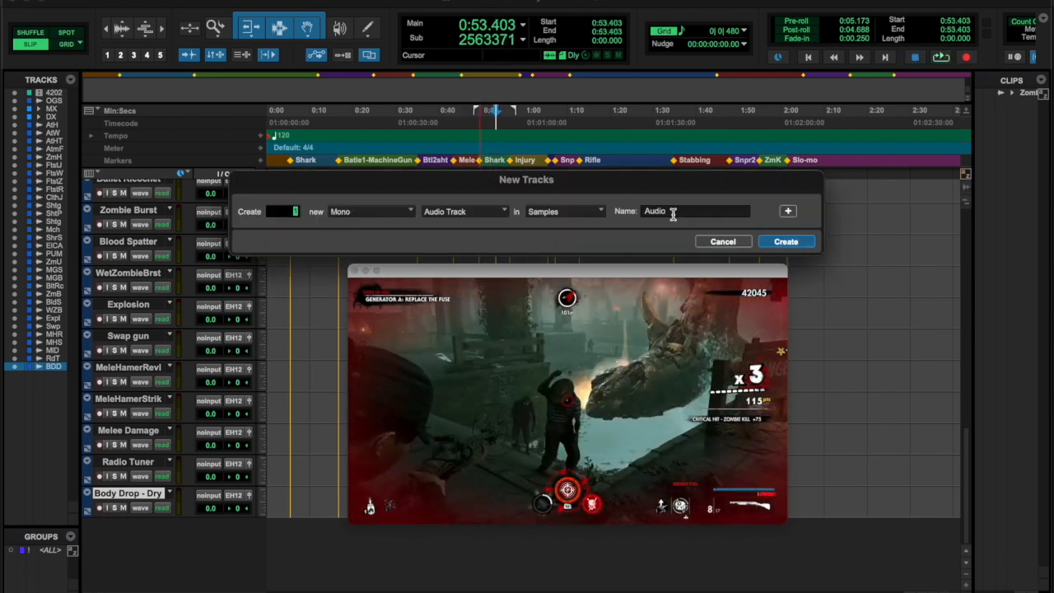
type("Shotgun Load")
left_click(786, 241)
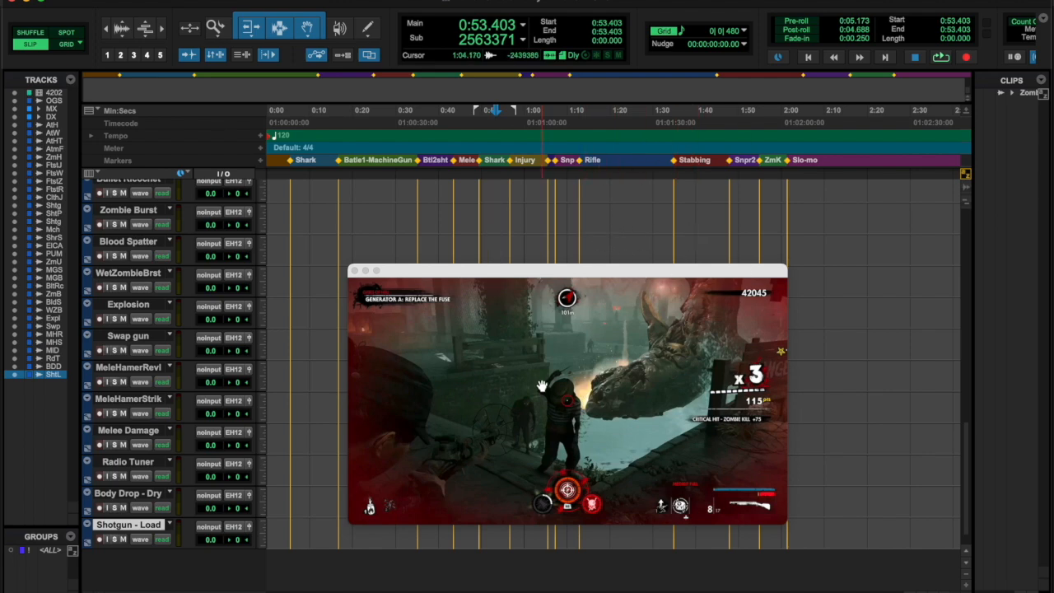
- Preview the clip up to about 0:57 and create a mono audio track named "Zombie Attack Club"
key("space")
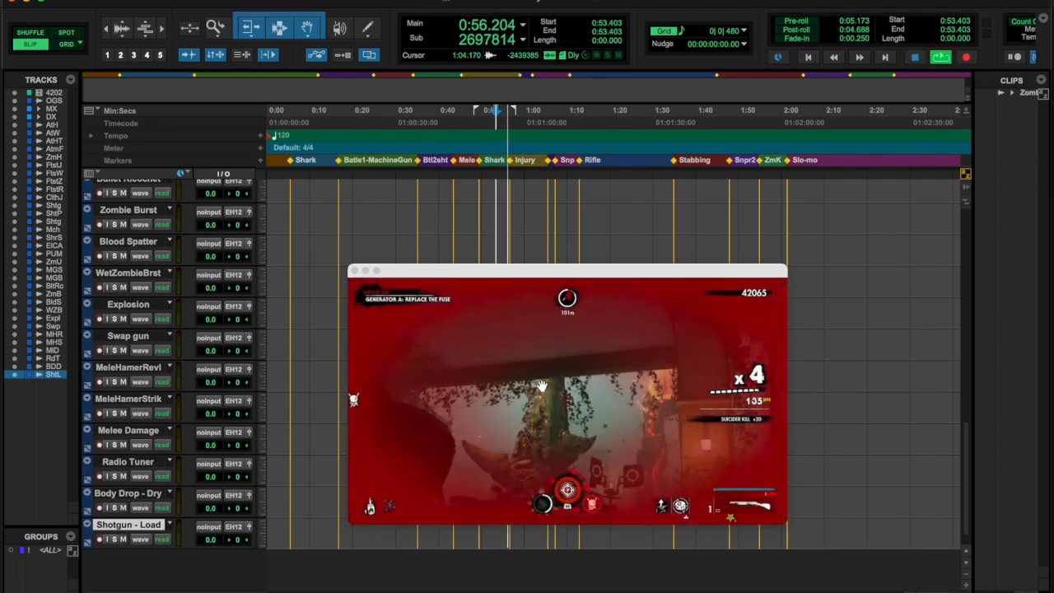
key("space")
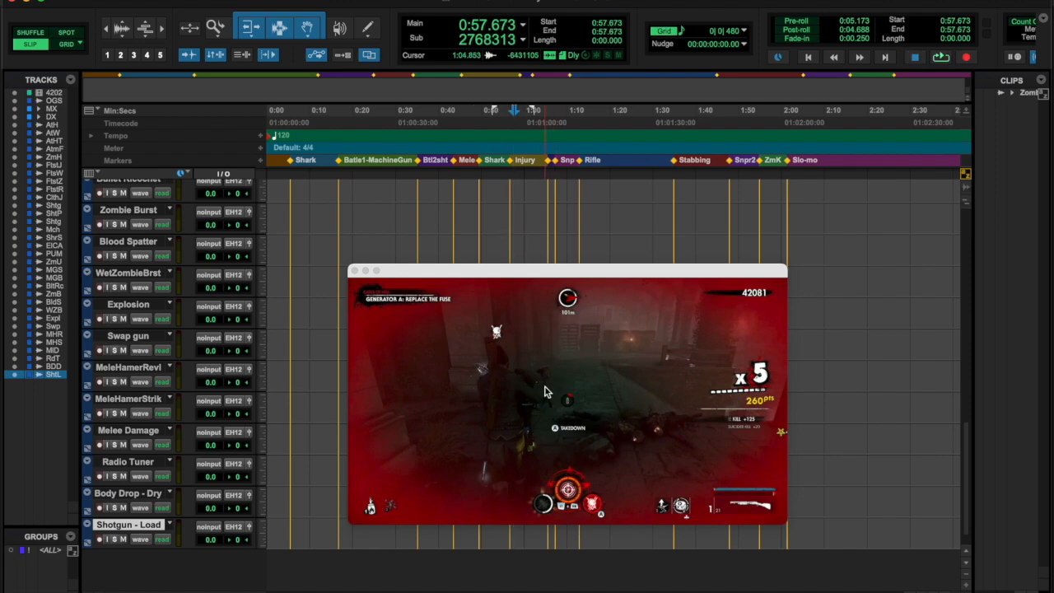
key("super+shift+n")
key("Tab")
type("Zombie Attack Club")
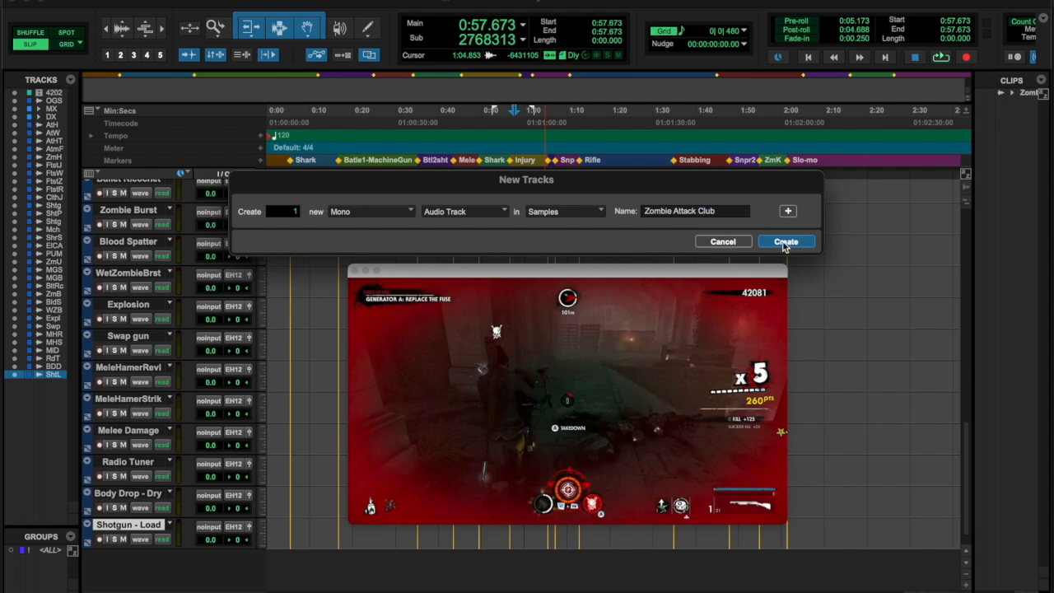
left_click(785, 242)
- Preview the clip up to about 0:59 and create a mono audio track named "Jun Falling"
key("space")
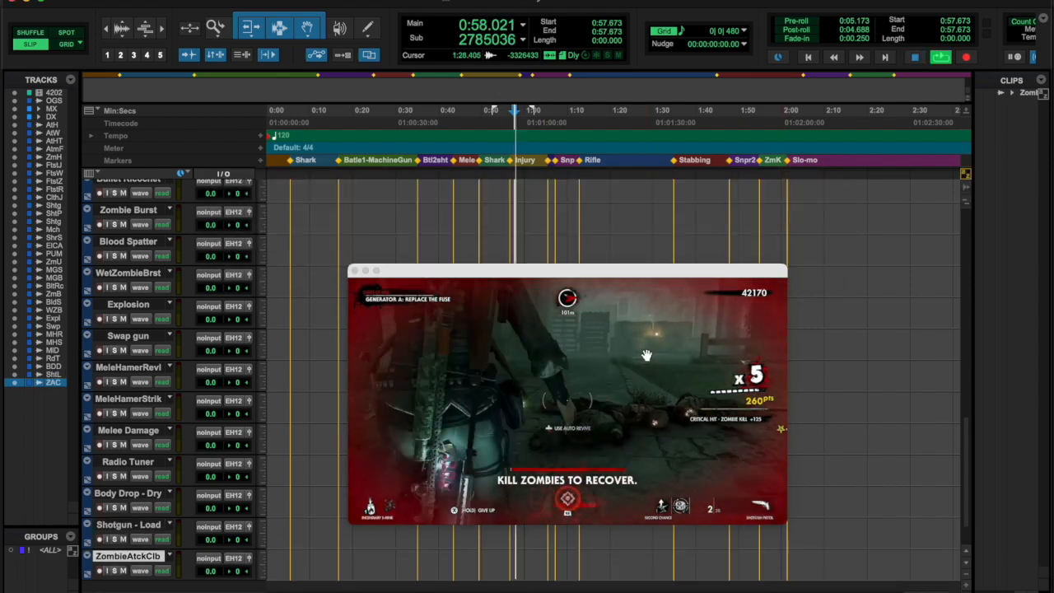
key("space")
key("super+shift+n")
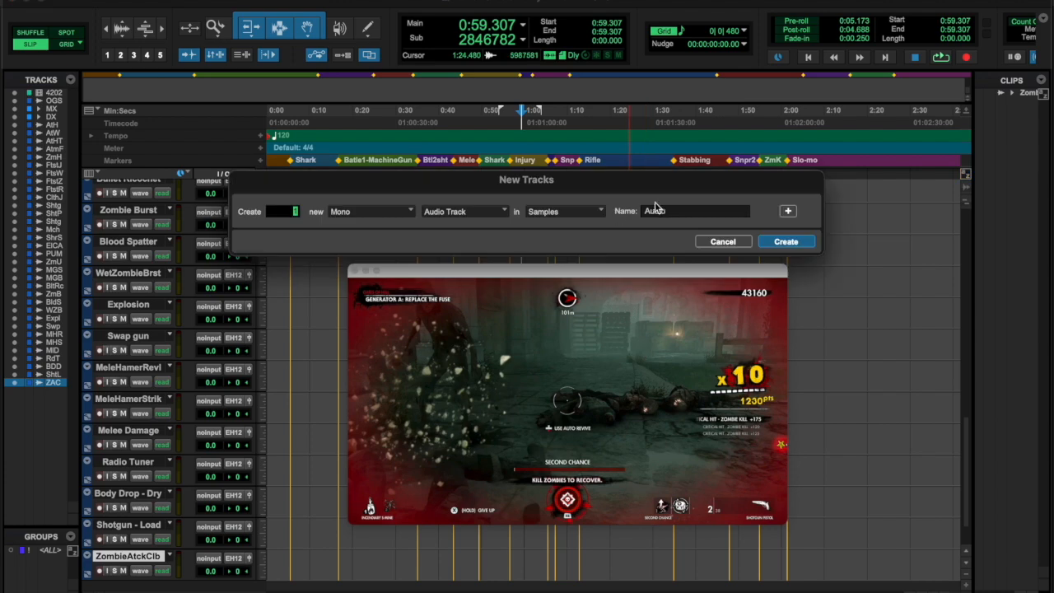
double_click(659, 211)
left_click(780, 246)
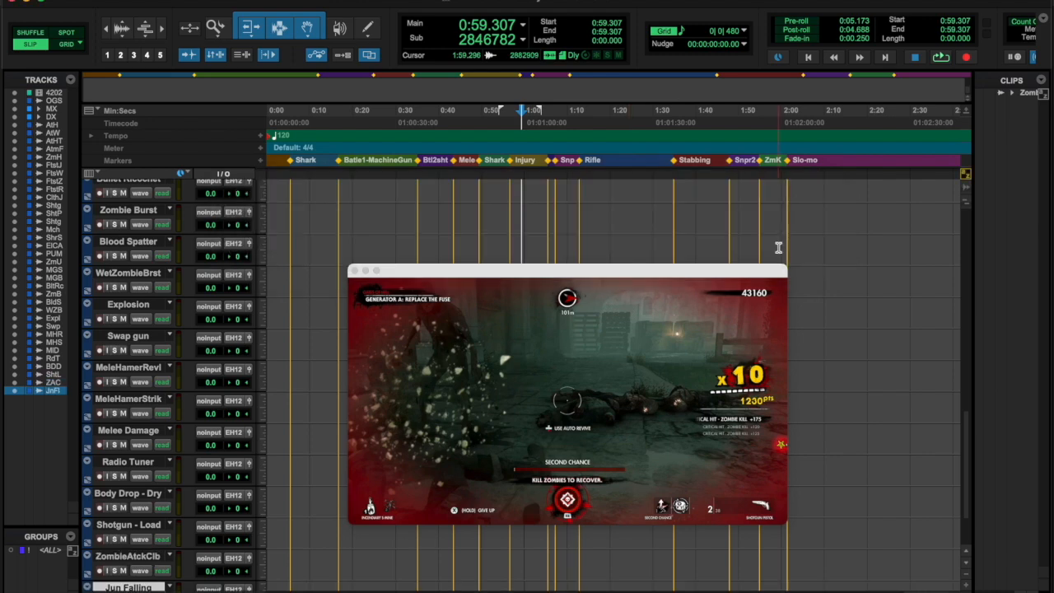
- Preview the injury section up to about 1:01 and create two mono audio tracks named "Heartbeat" and "Pistol Draw"
key("space")
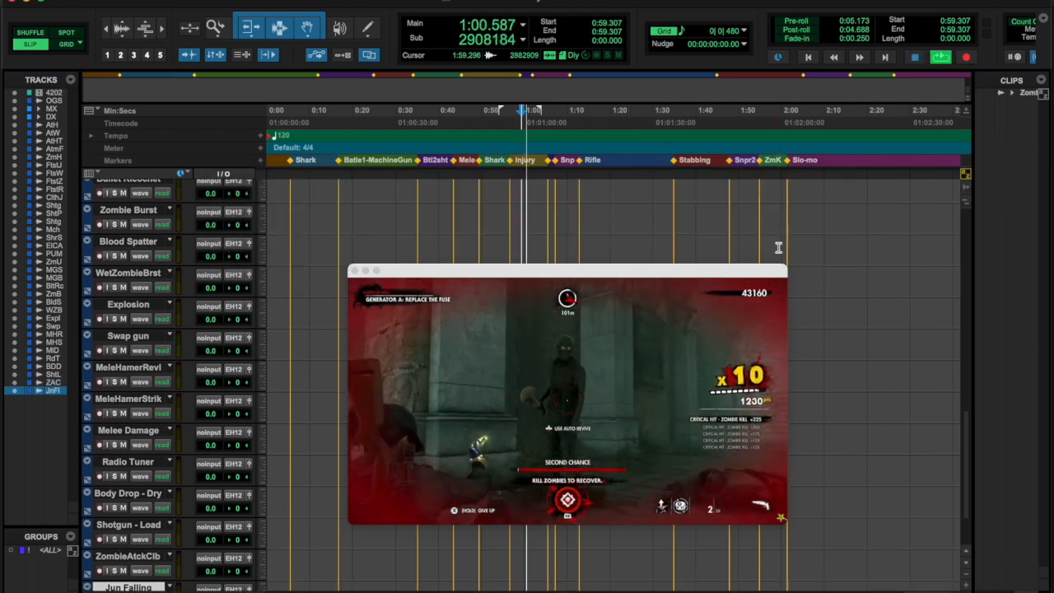
key("space")
key("super+shift+n")
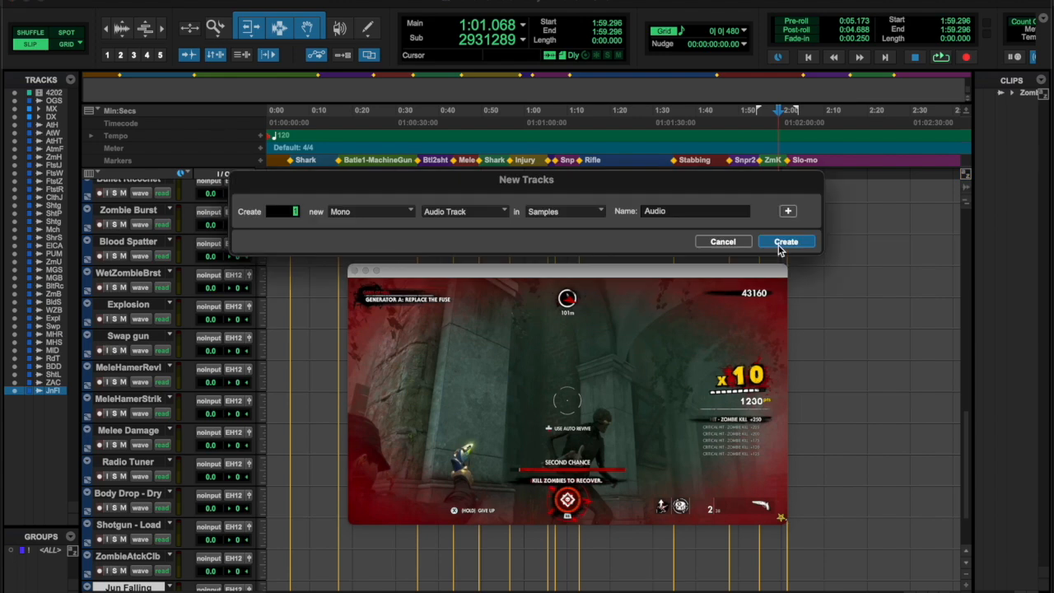
double_click(671, 210)
type("He")
left_click(788, 211)
type("O")
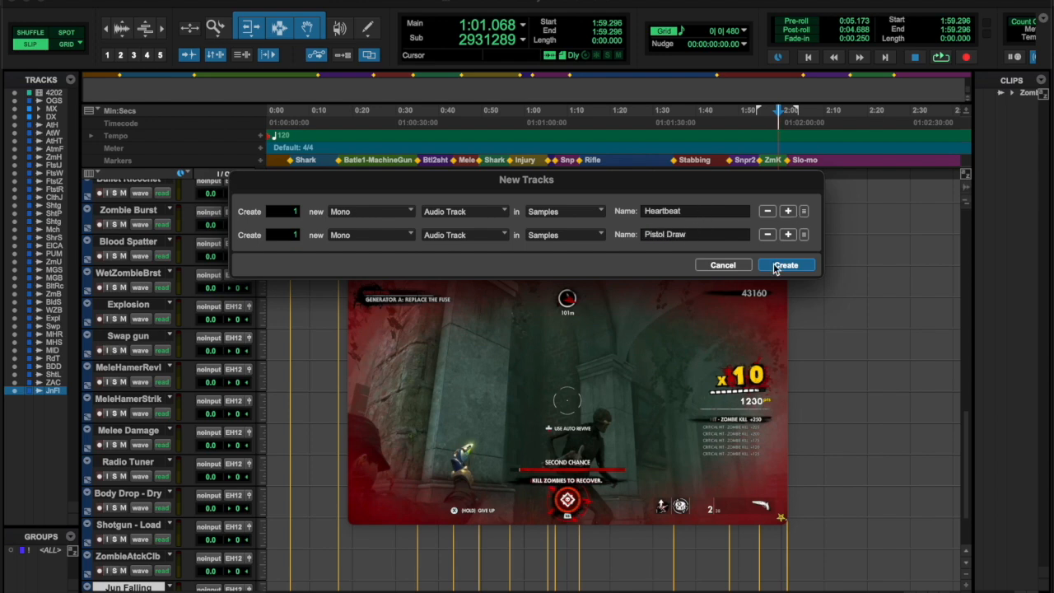
left_click(784, 265)
- Preview the injury section from about 0:57 to 1:03 and create a mono audio track named "Pistol - Shot"
key("space")
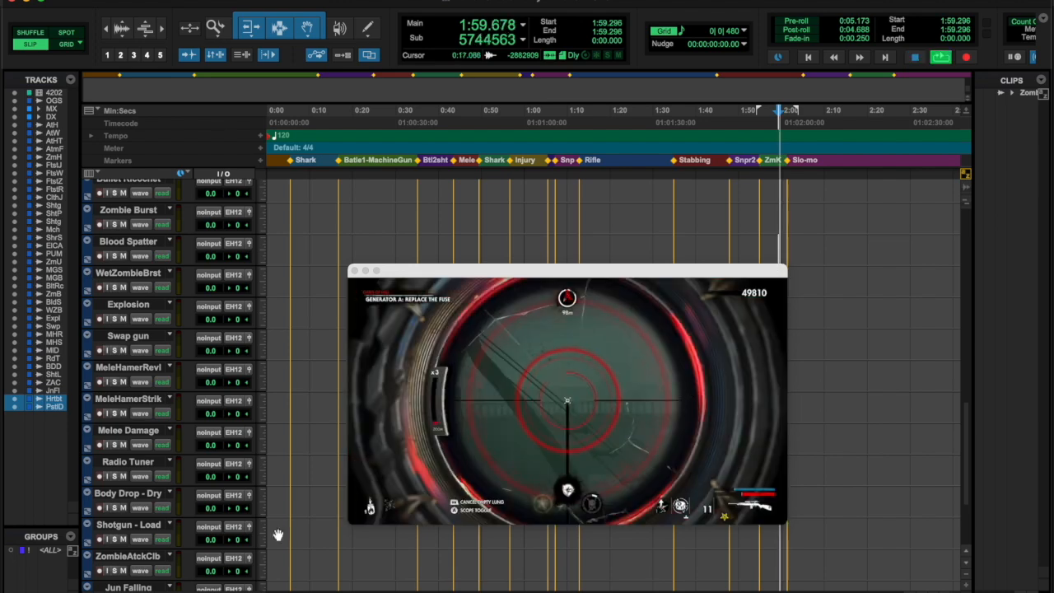
scroll(187, 454, "down", 5)
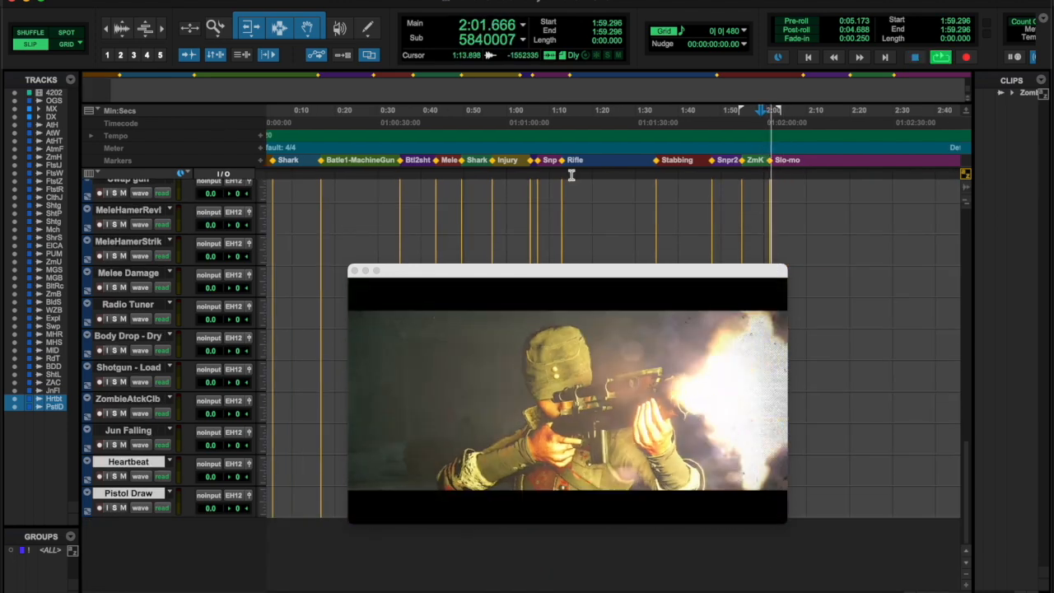
left_click(537, 180)
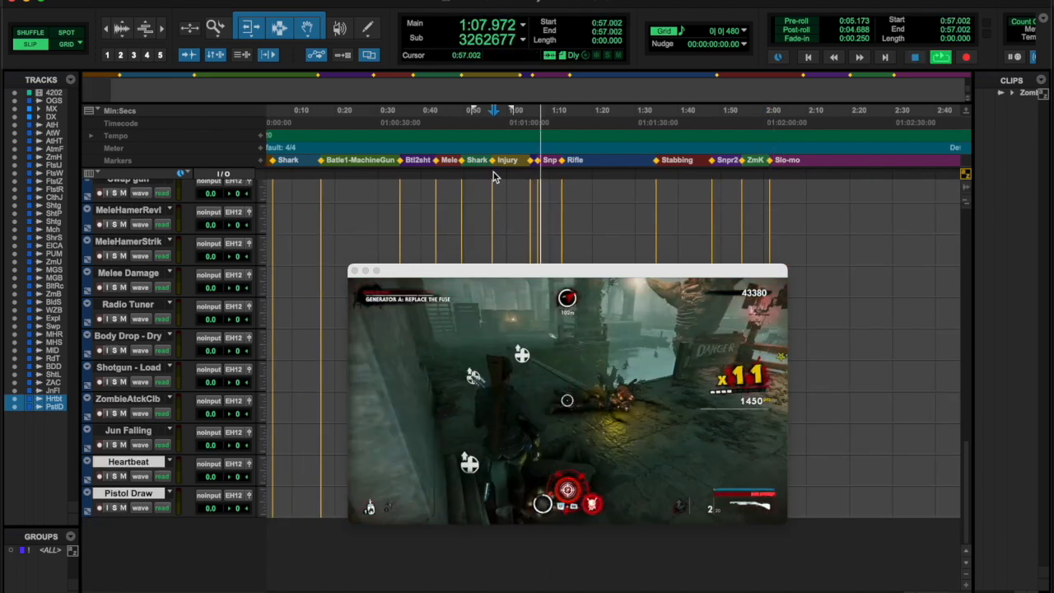
left_click(493, 172)
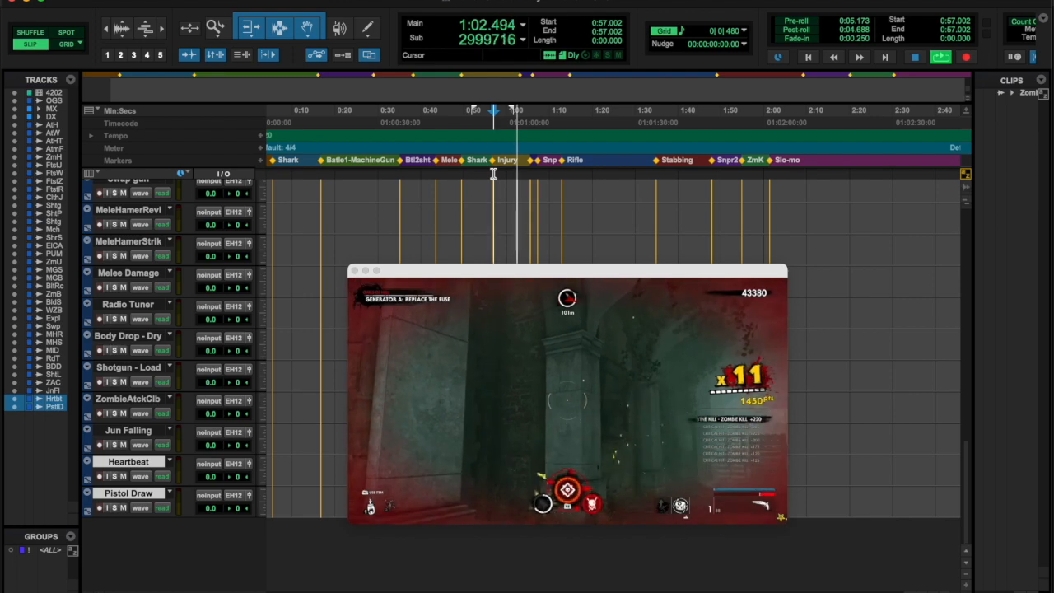
key("space")
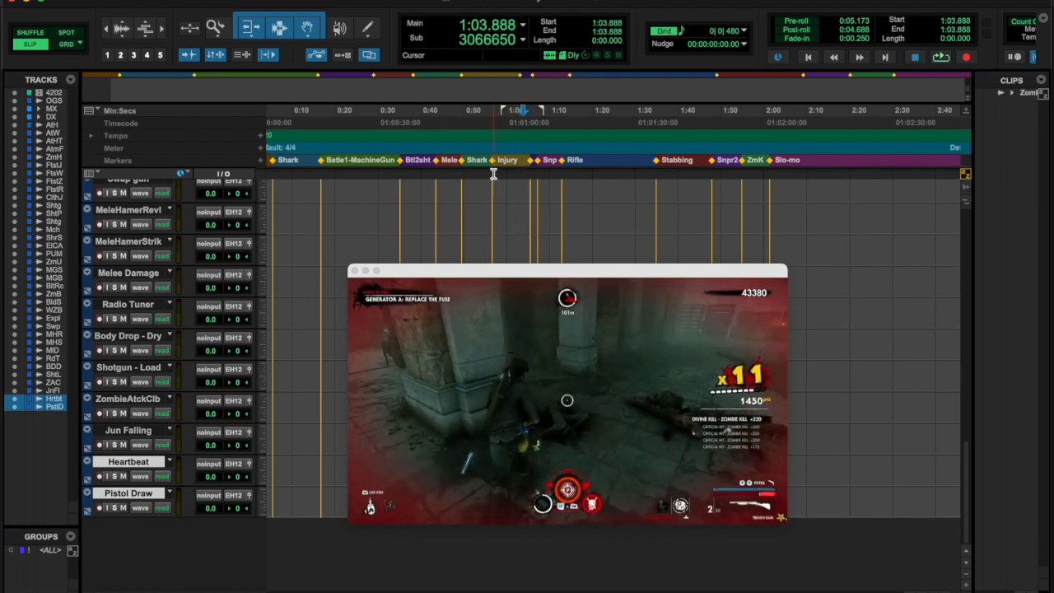
key("super+shift+n")
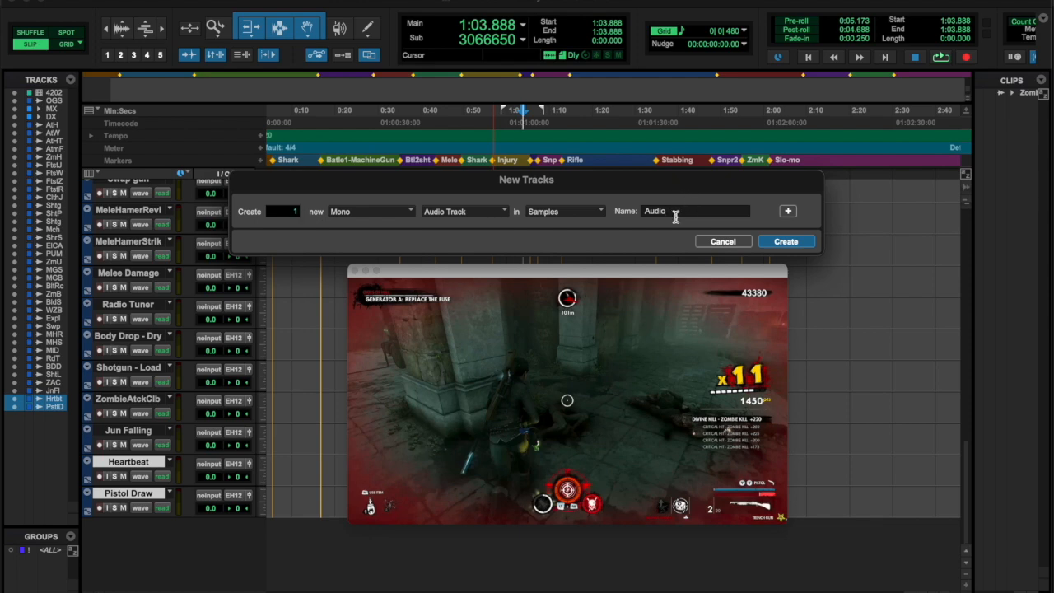
left_click(784, 242)
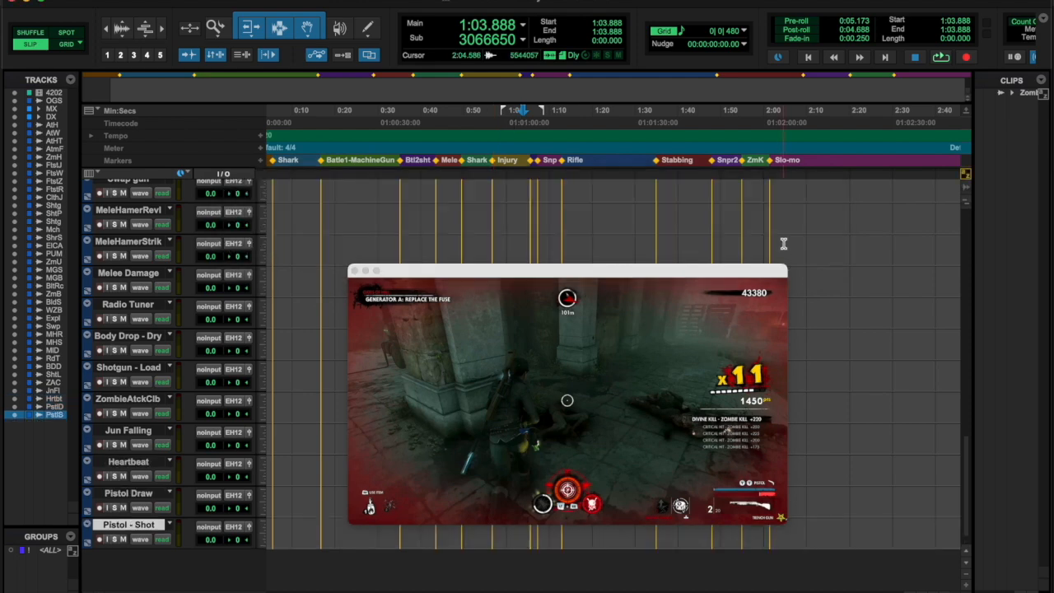
- Preview from about 1:01 to 1:11 and create mono audio tracks named "Heal Sound", "Sniper Laser Sight" and "Electric Discharge"
left_click(514, 173)
key("space")
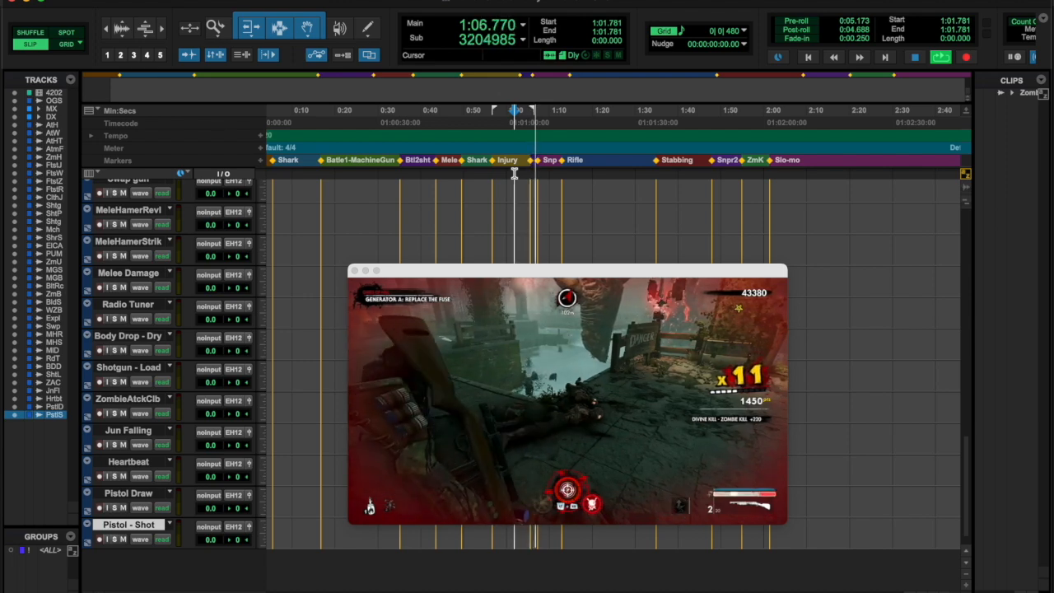
key("space")
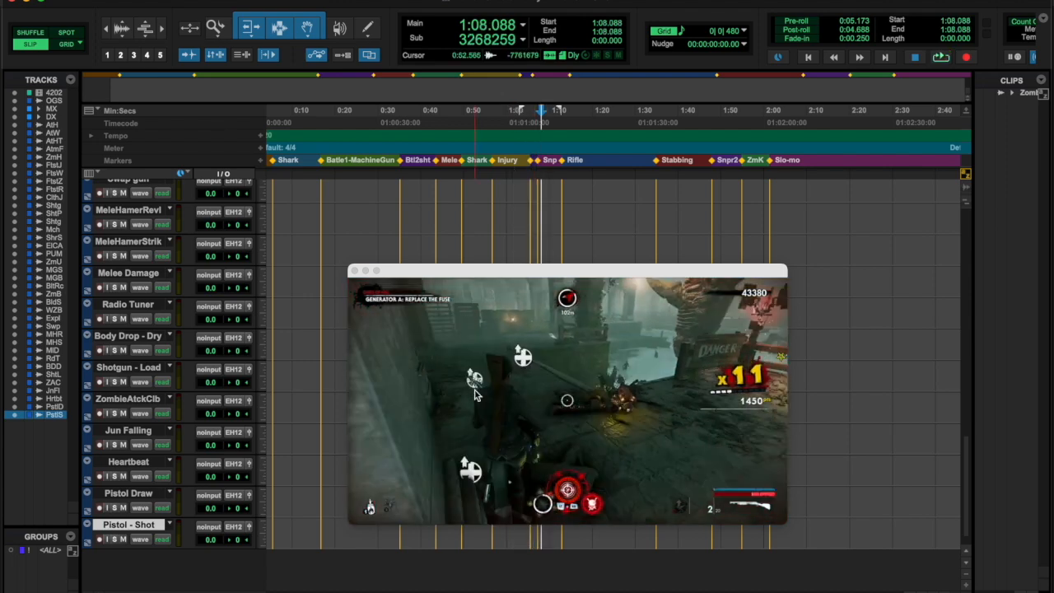
key("space")
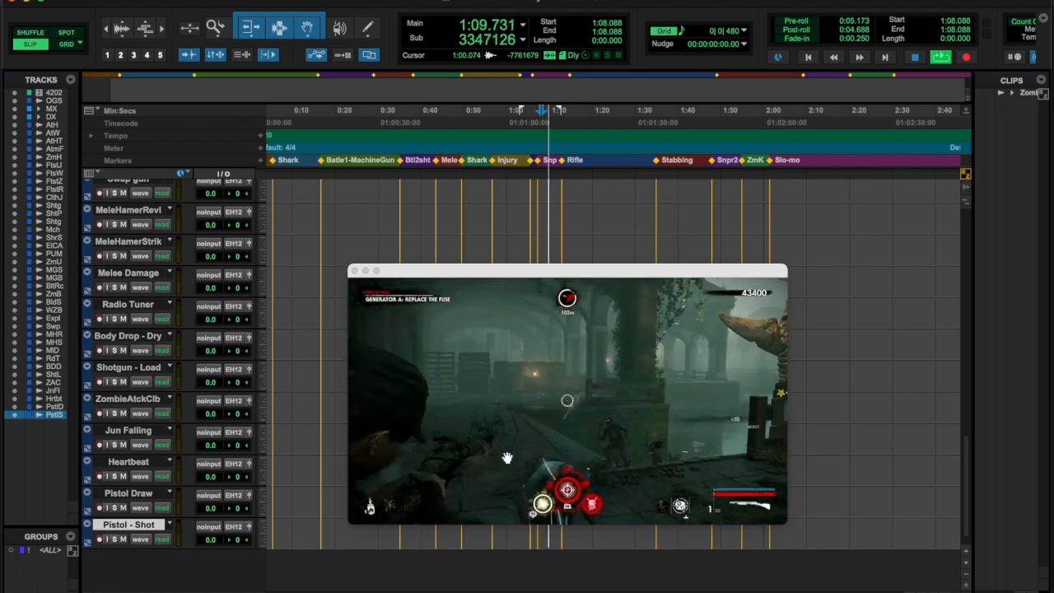
key("space")
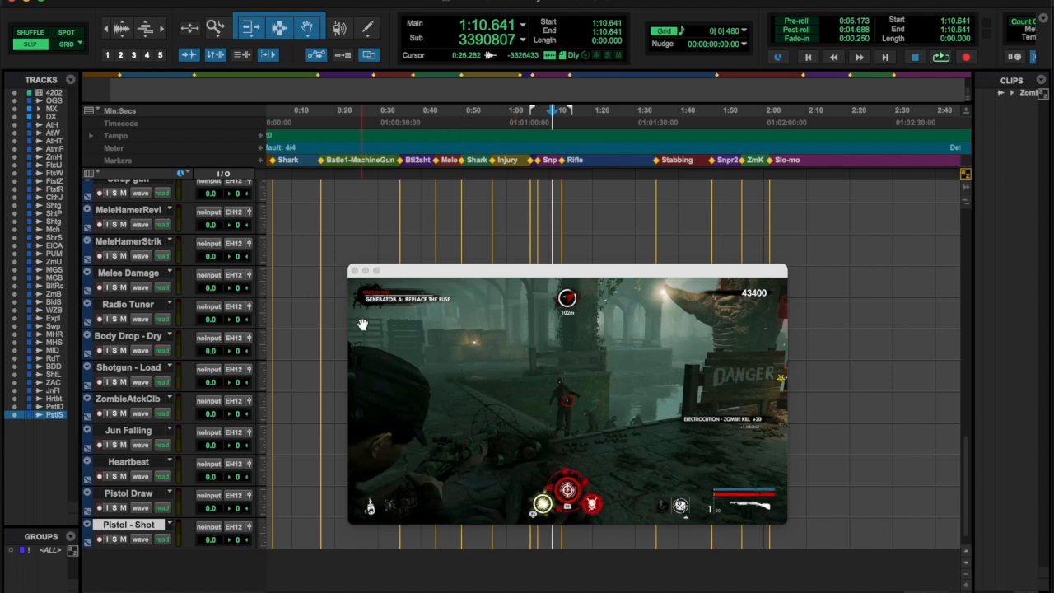
key("super+shift+n")
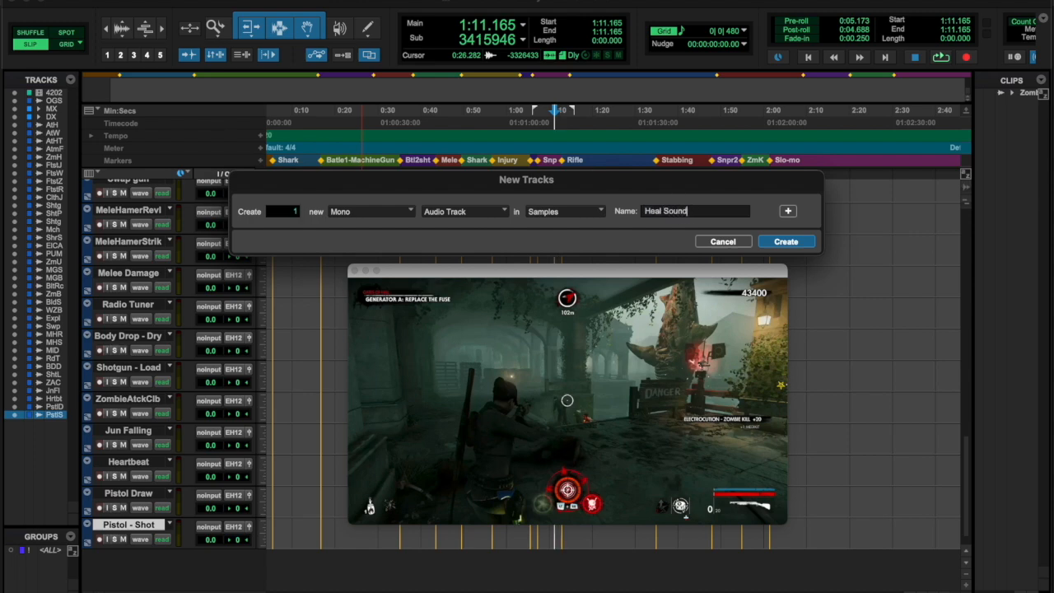
left_click(787, 211)
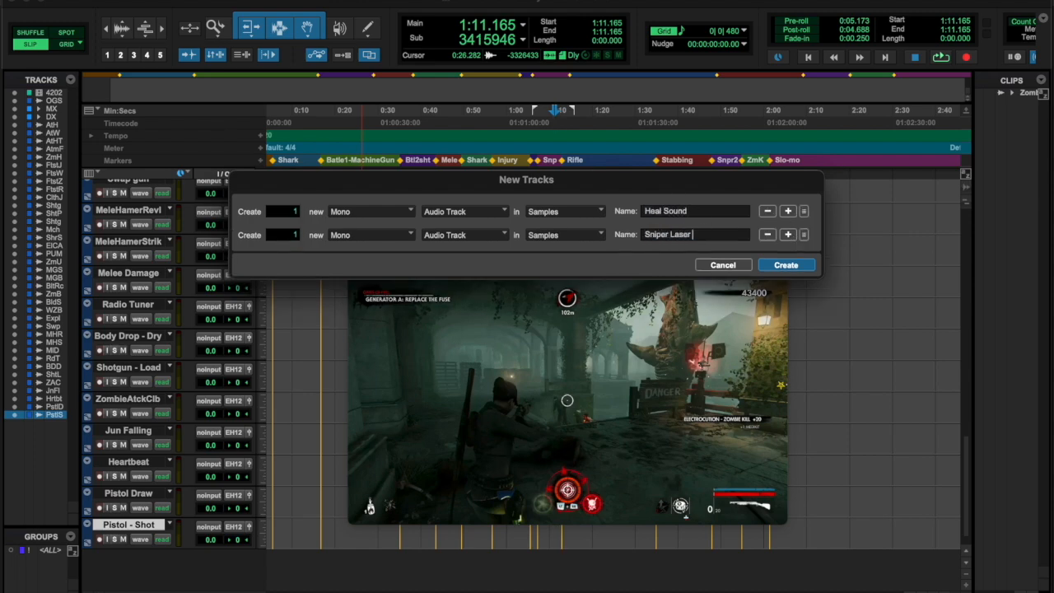
left_click(788, 235)
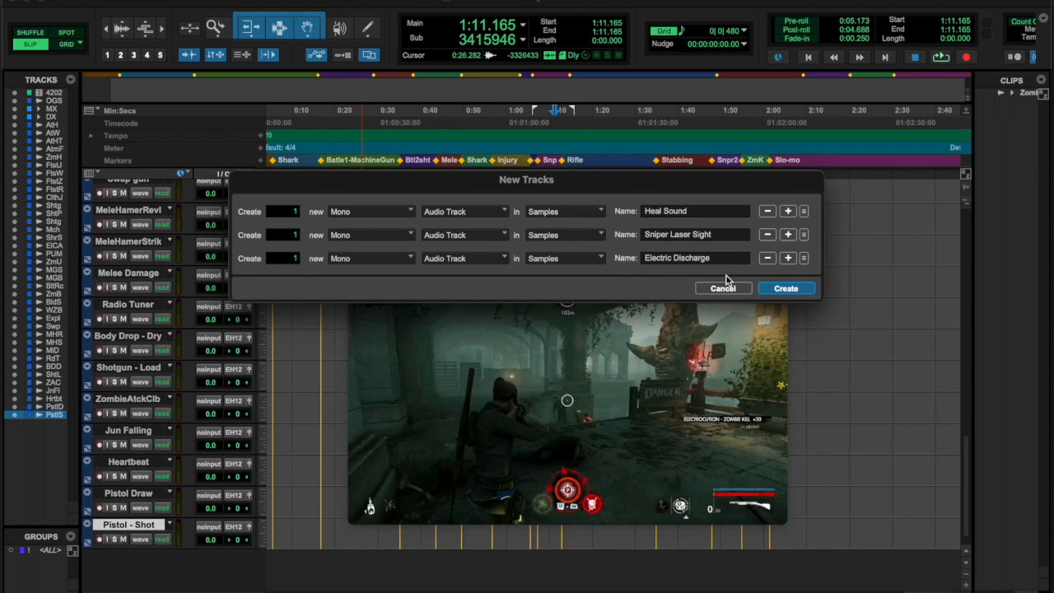
left_click(763, 292)
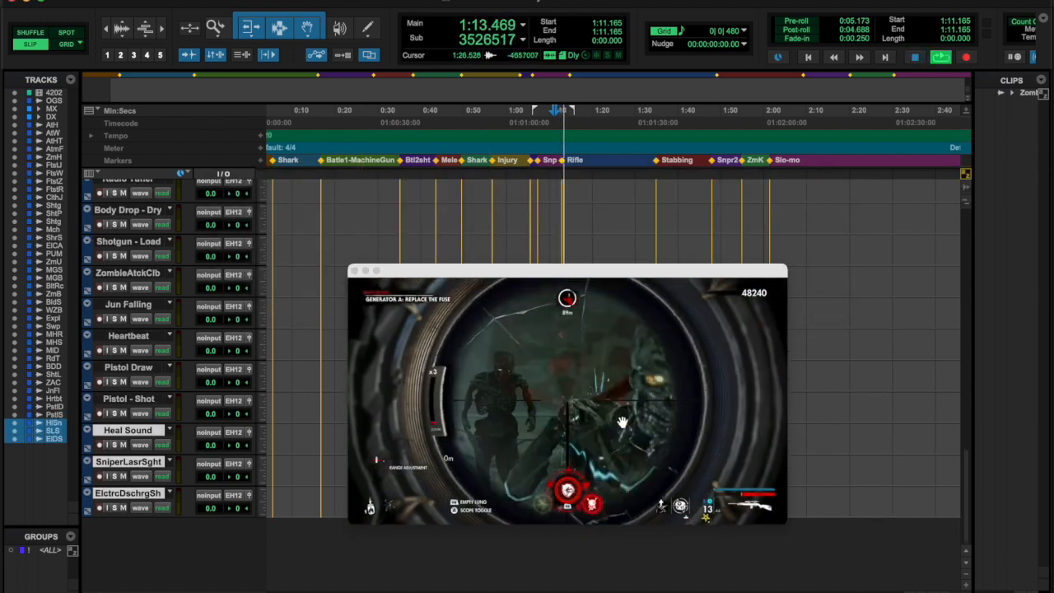
- Create two mono audio tracks named "Rifle Shot" and "Rifle Auto Load"
key("super+shift+n")
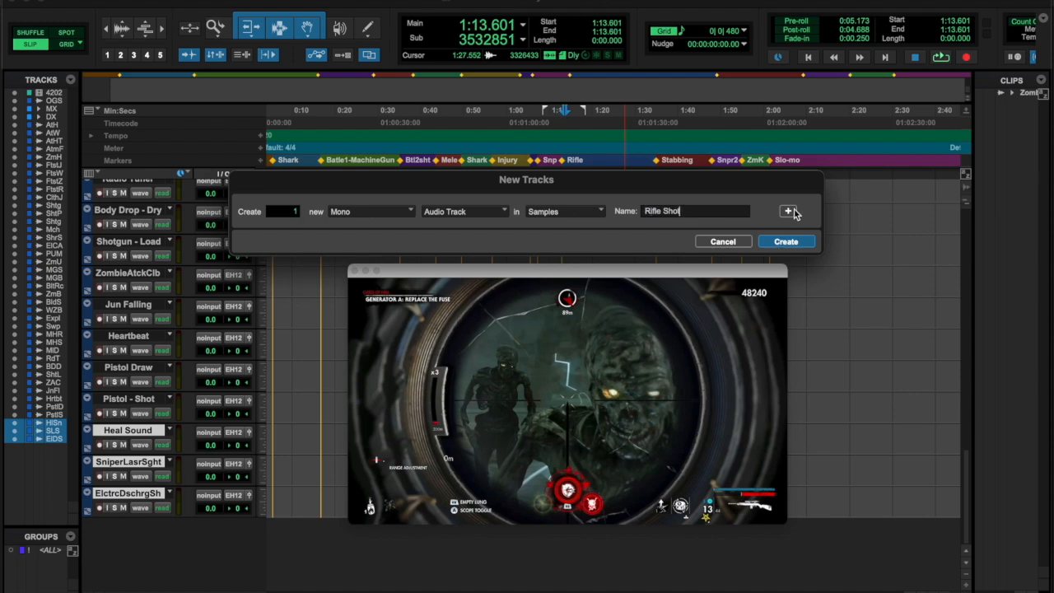
left_click(788, 212)
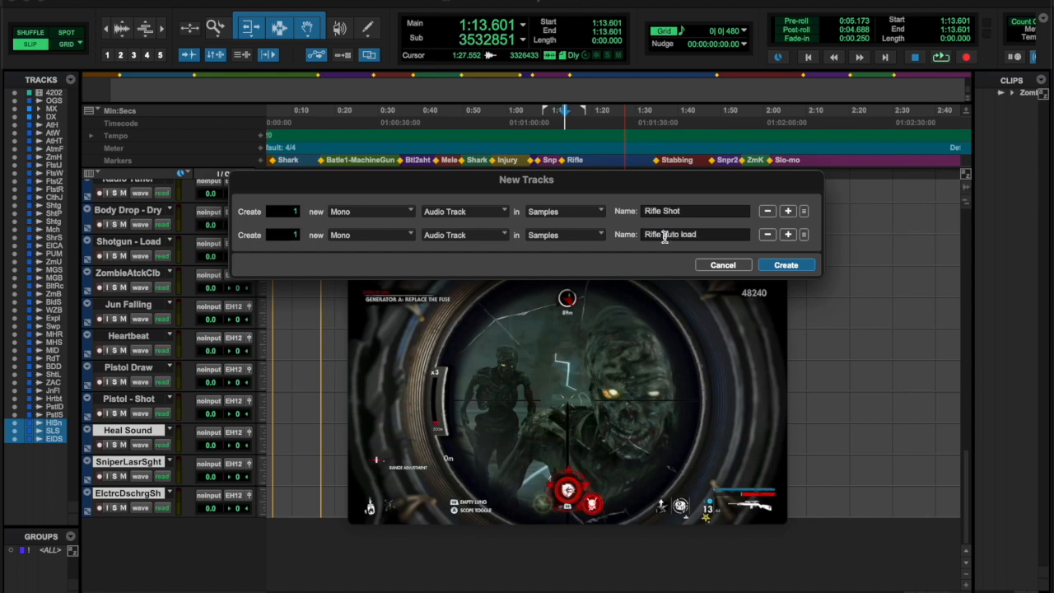
left_click(784, 265)
- Preview the rifle section up to about 1:20 and create mono audio tracks for "Sniper Shot" and a head effect
key("space")
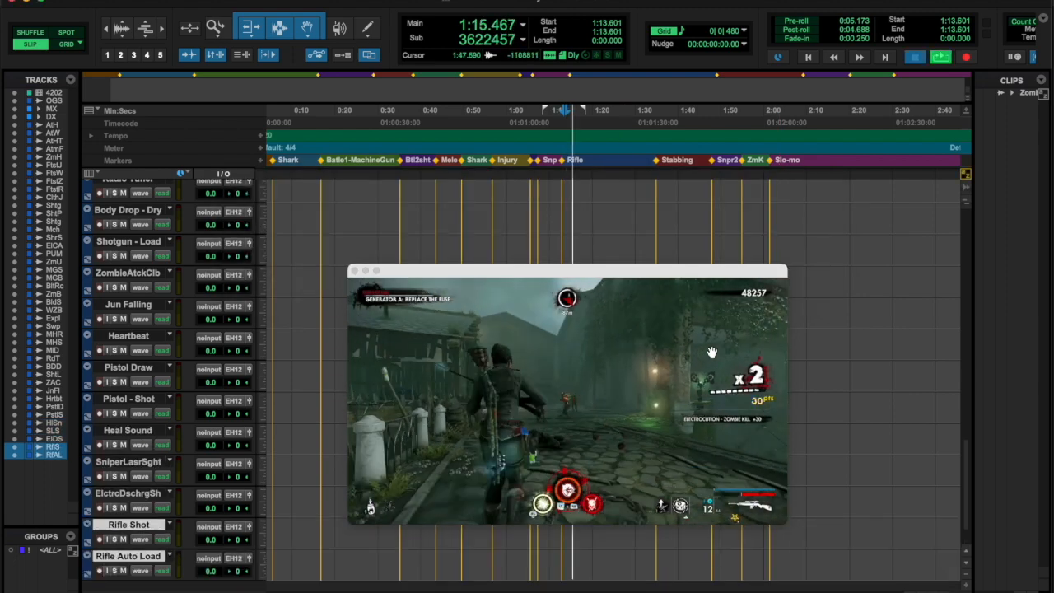
key("space")
key("space")
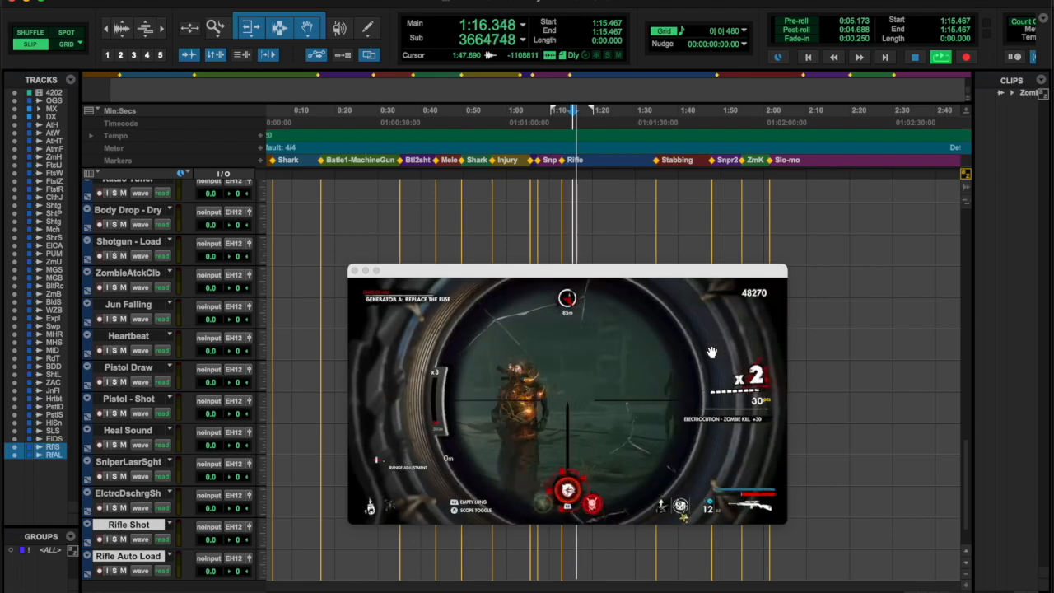
key("space")
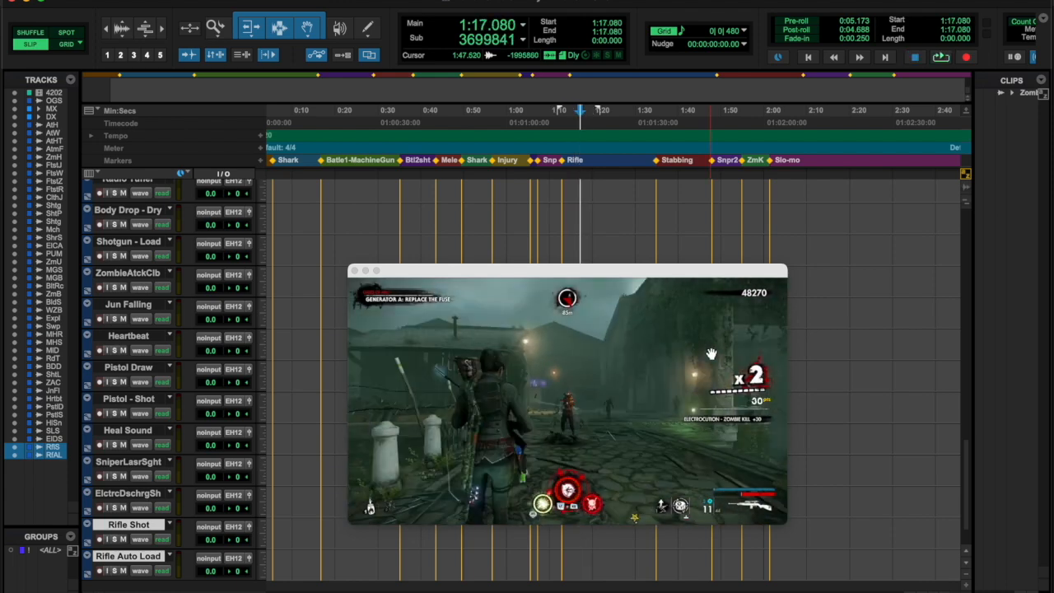
key("space")
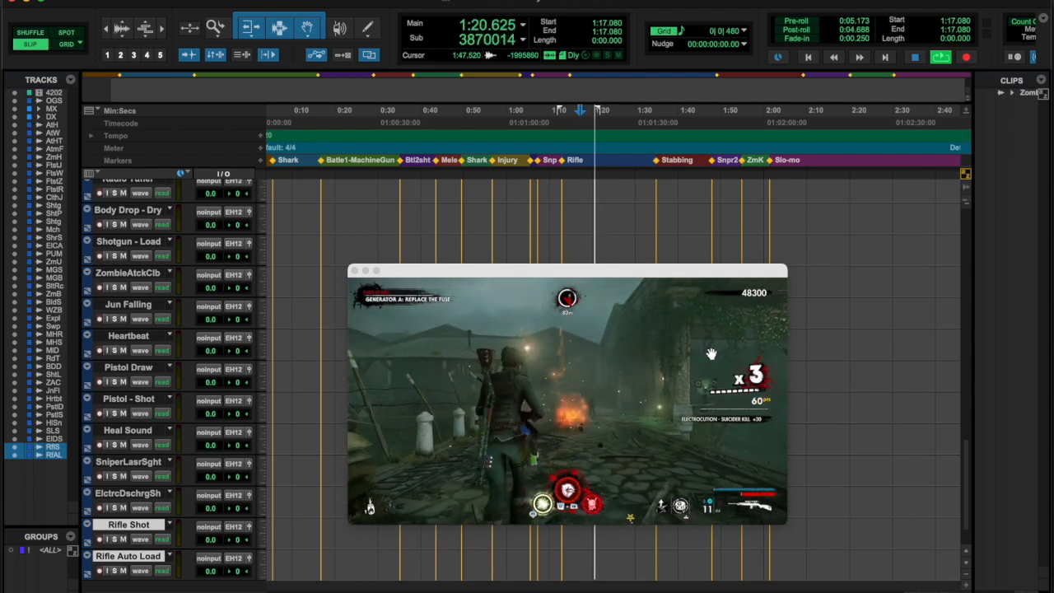
key("space")
key("super+shift+n")
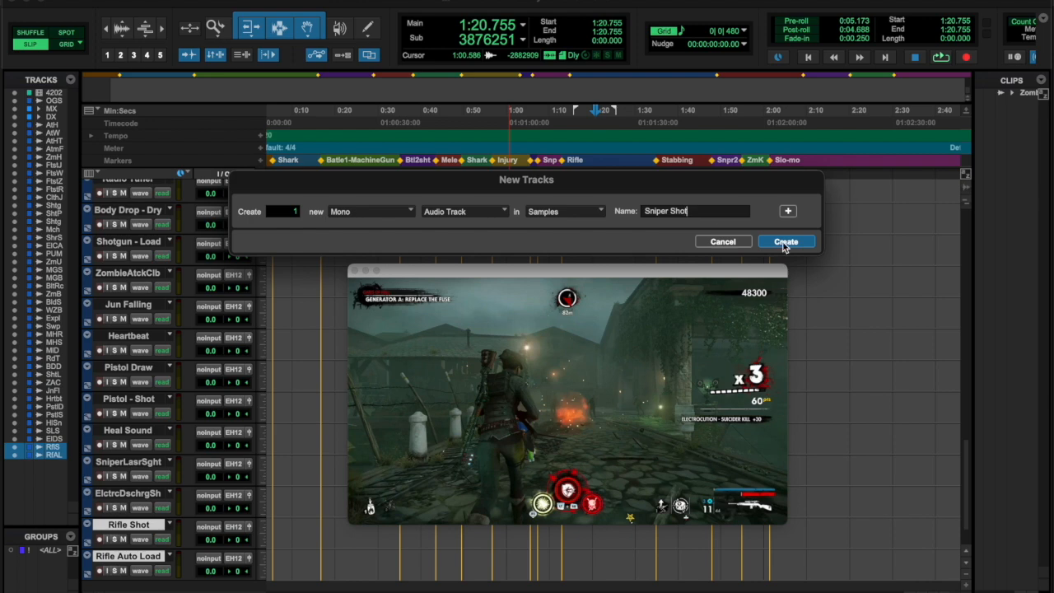
left_click(785, 242)
key("super+shift+n")
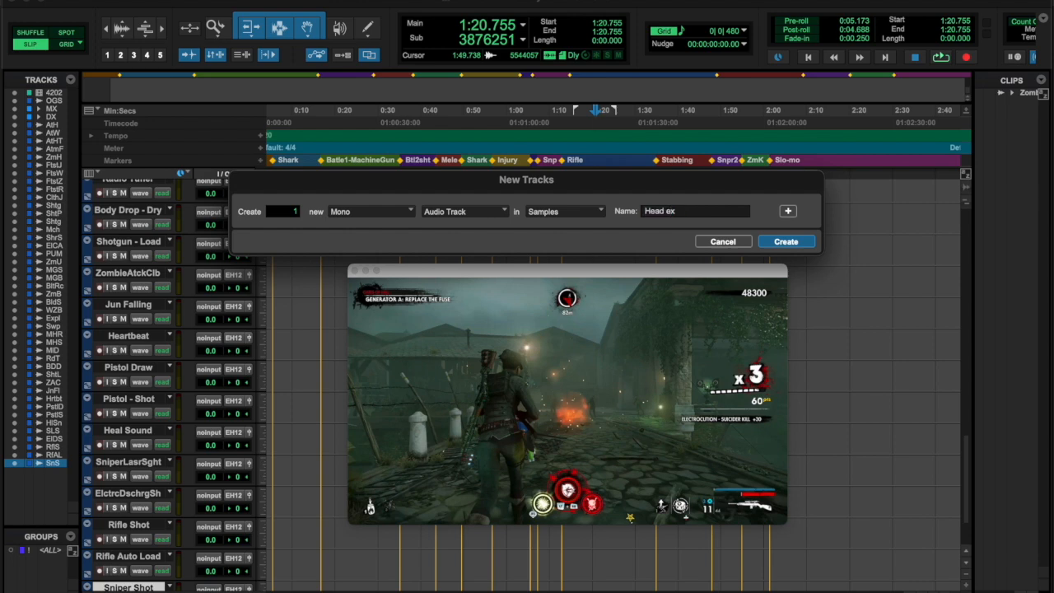
key("Return")
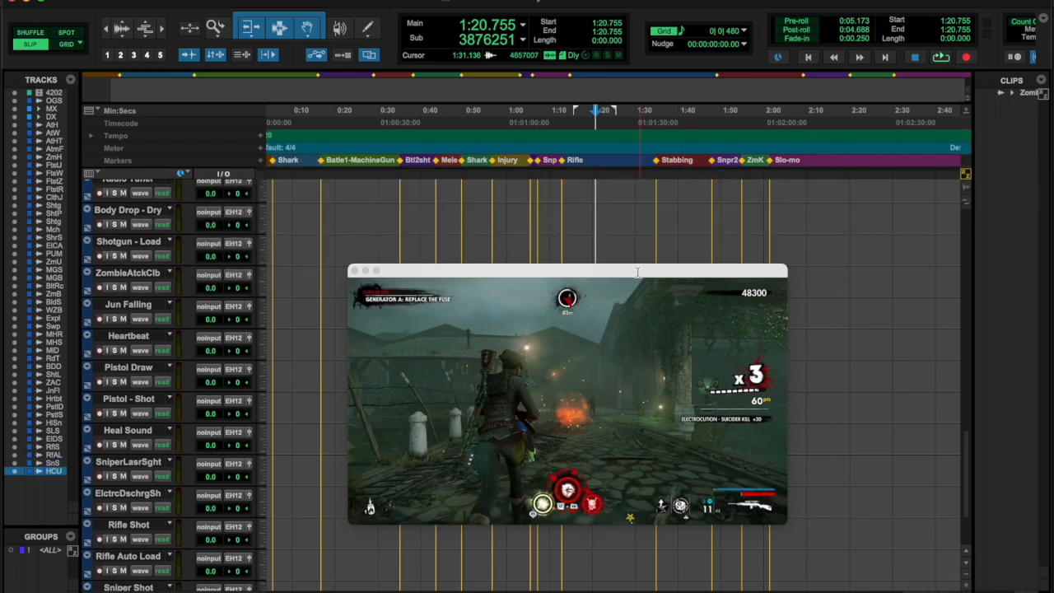
- Preview the clip up to about 1:36 and create a mono audio track named "Grab & Stab"
key("space")
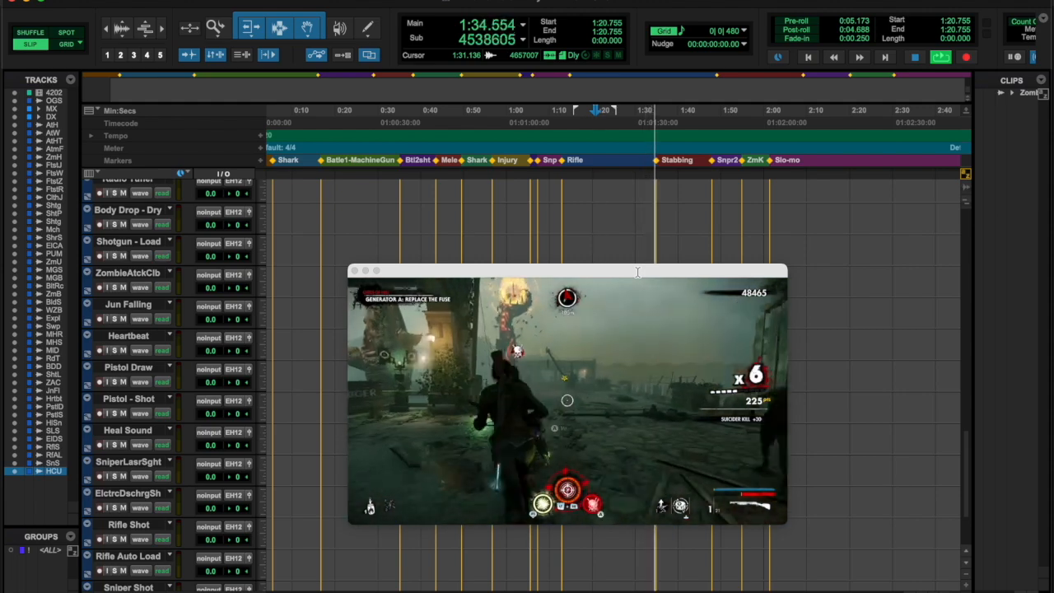
key("super+shift+n")
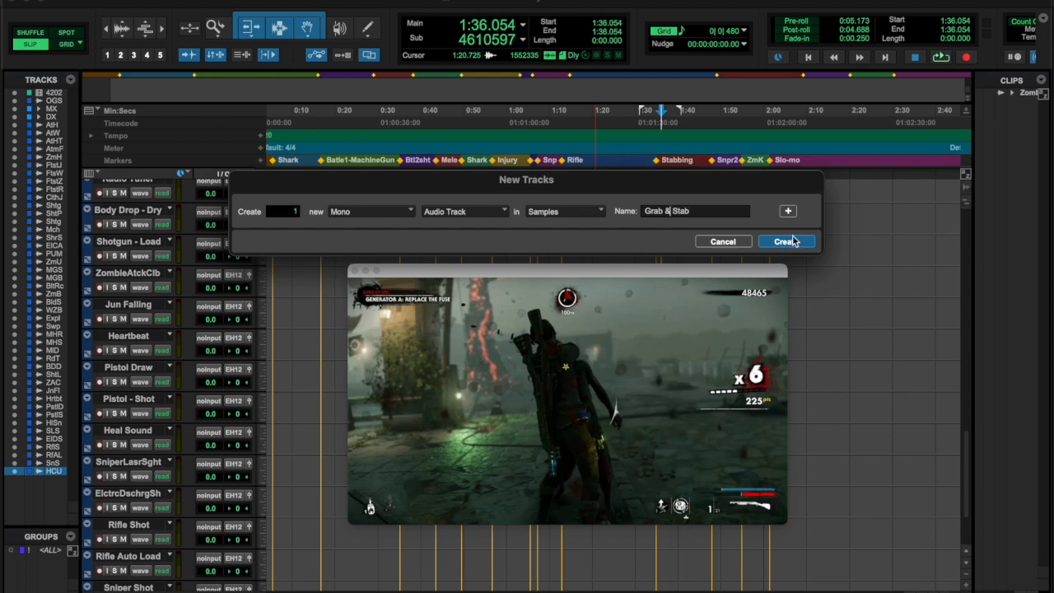
left_click(786, 241)
- Preview the stabbing section up to about 1:37 and create two mono audio tracks named "Knife Withdrawal" and "Body Drop Wet"
key("space")
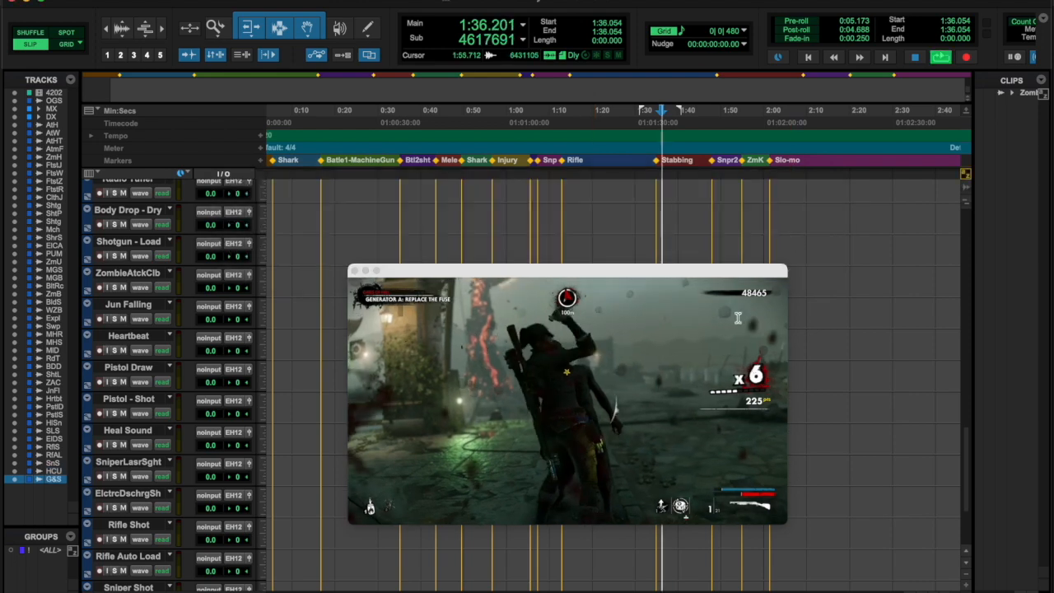
key("space")
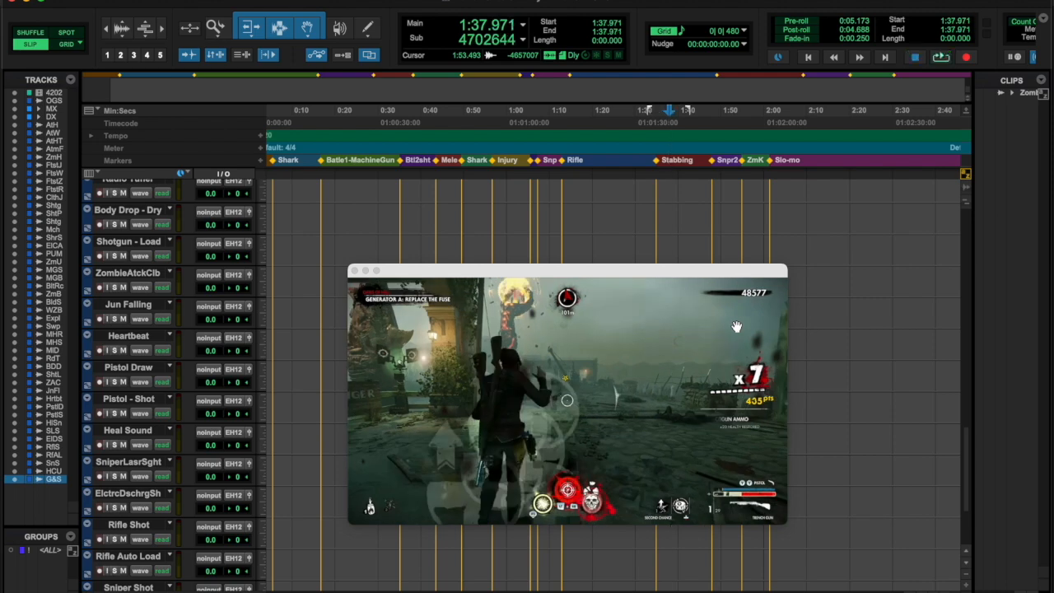
key("super+shift+n")
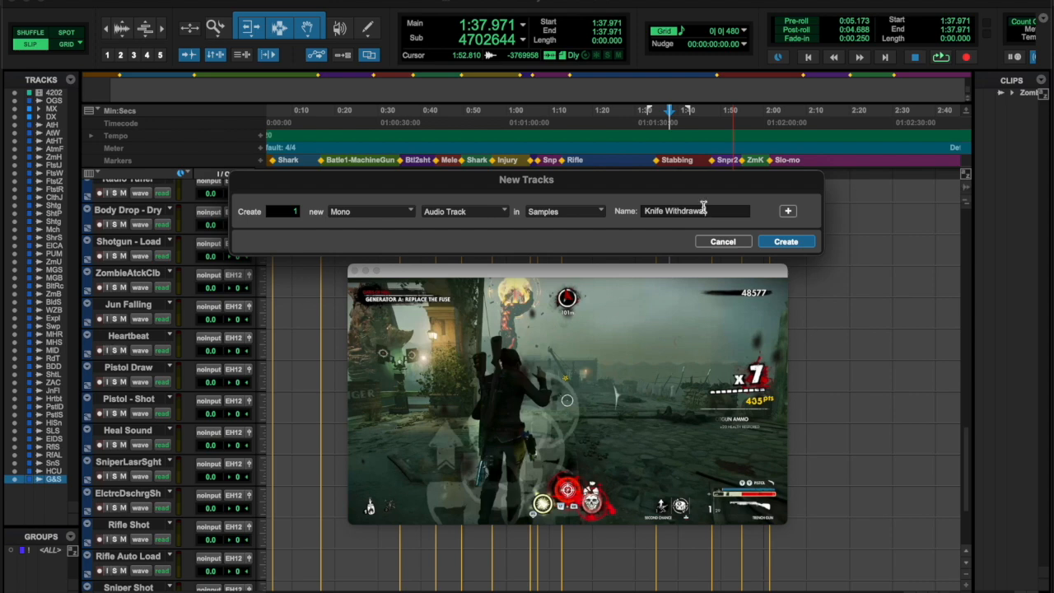
left_click(787, 212)
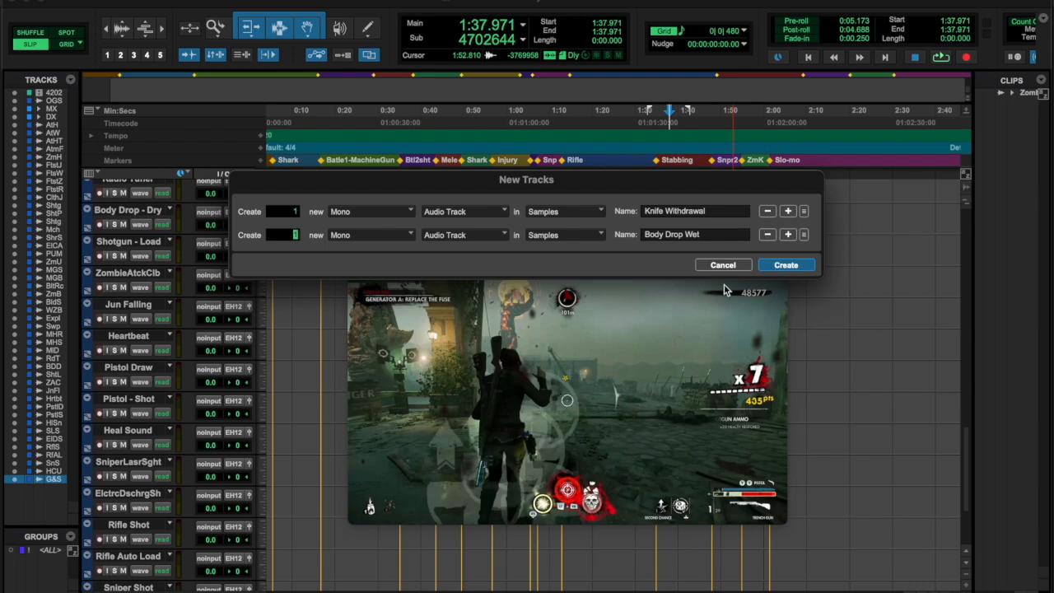
key("Return")
- Preview the stabbing section up to about 1:42 and create a stereo audio track named "Body Parts Impact"
key("space")
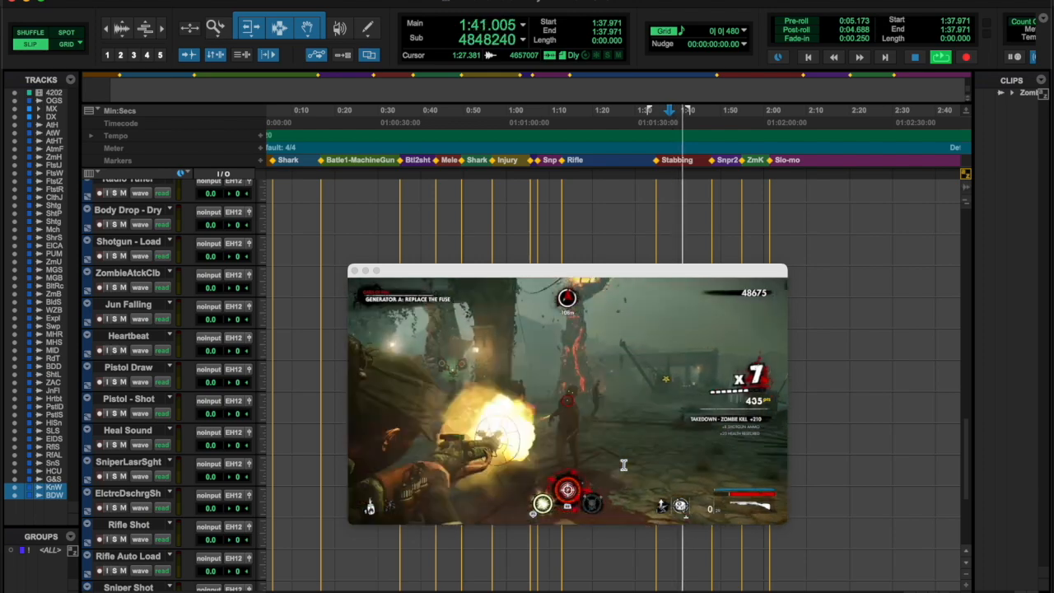
key("space")
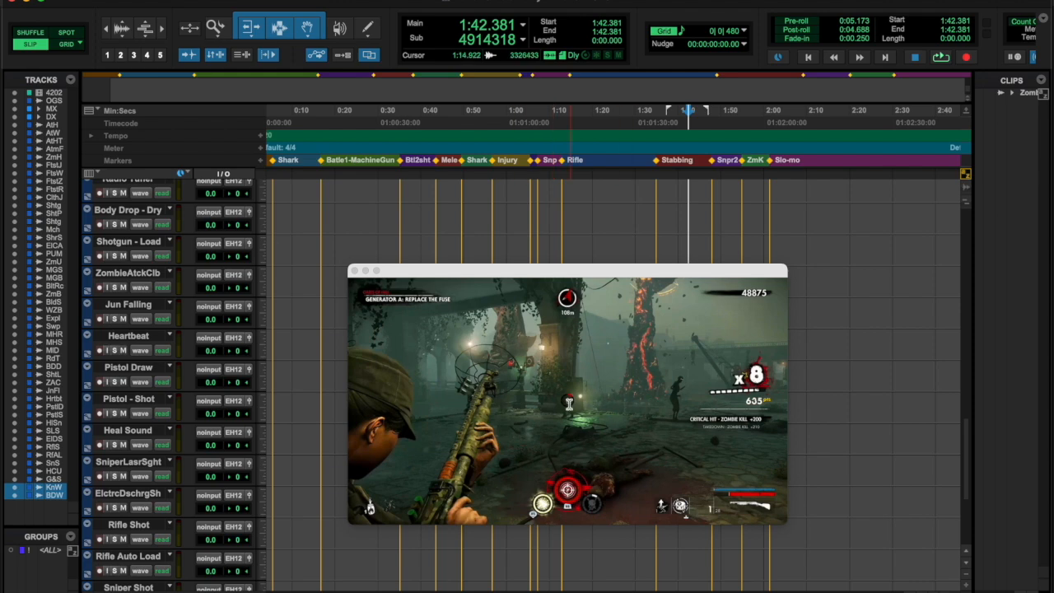
key("super+shift+n")
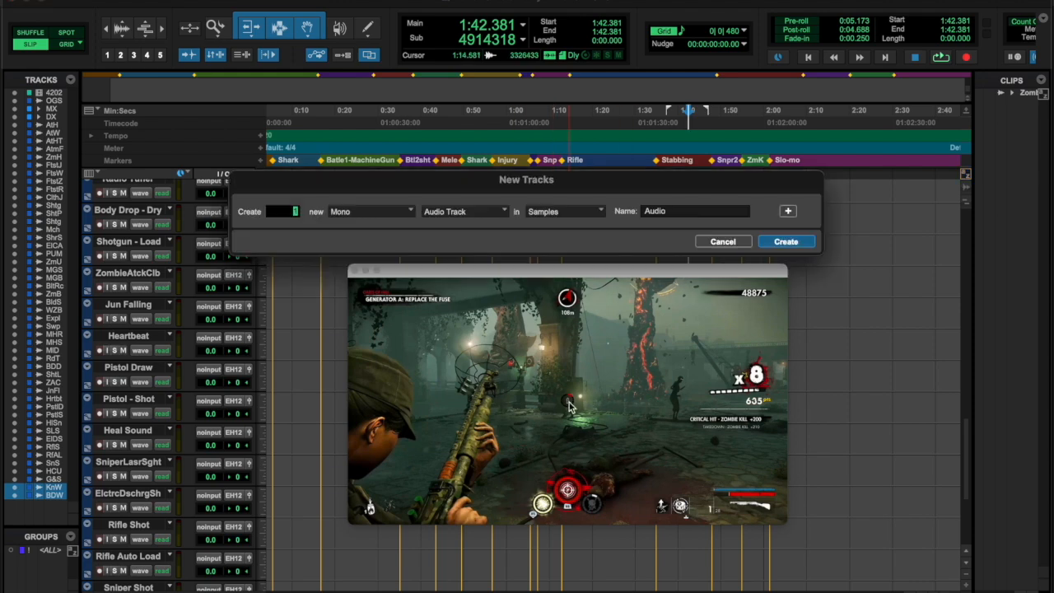
key("Tab")
type("Body")
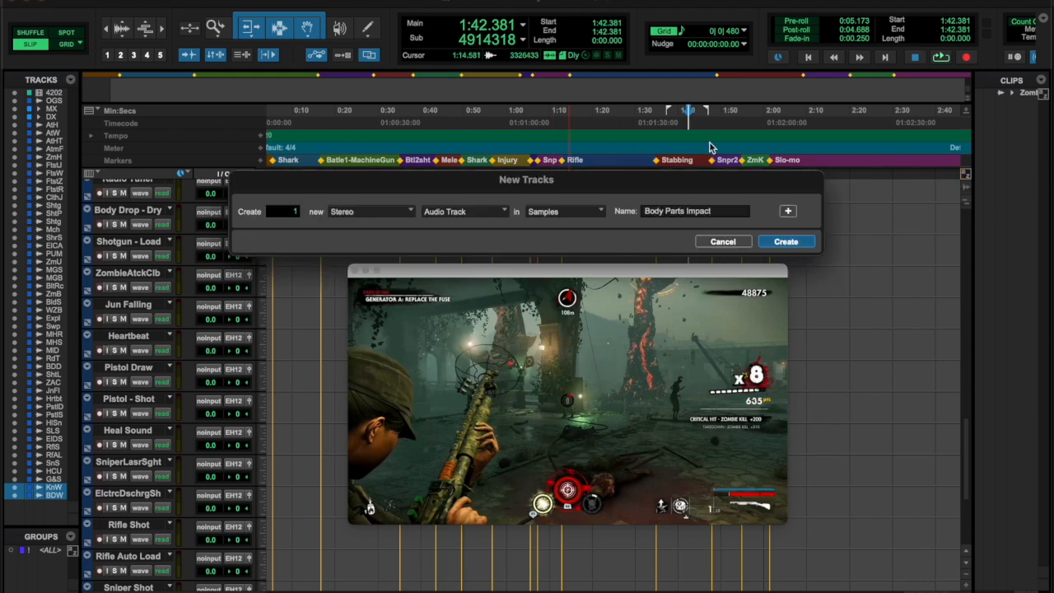
left_click(785, 241)
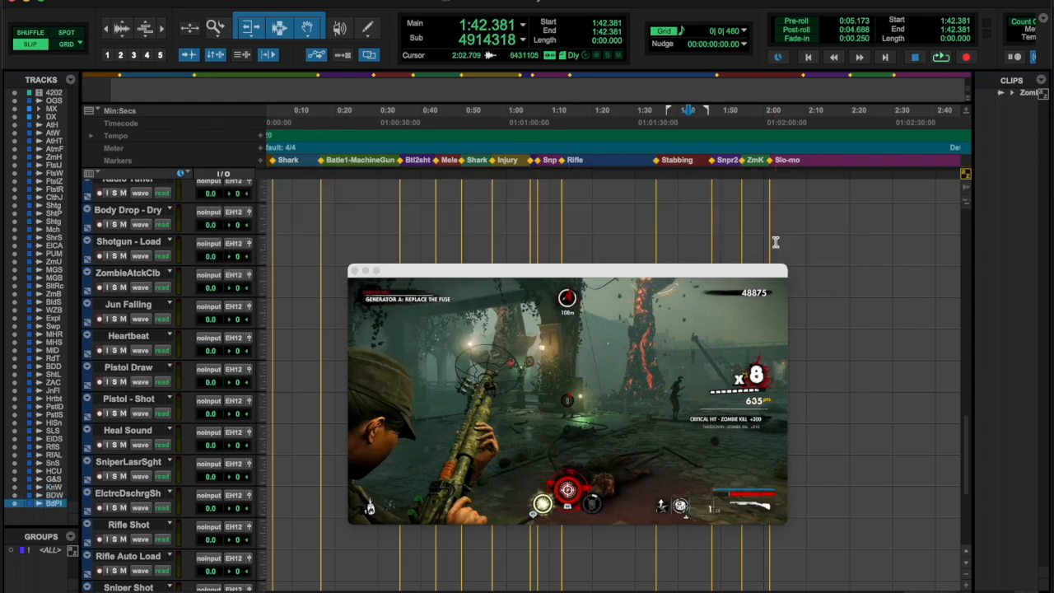
- Preview the clip up to about 1:52 and create a mono audio track named "Head Explode MCU"
key("space")
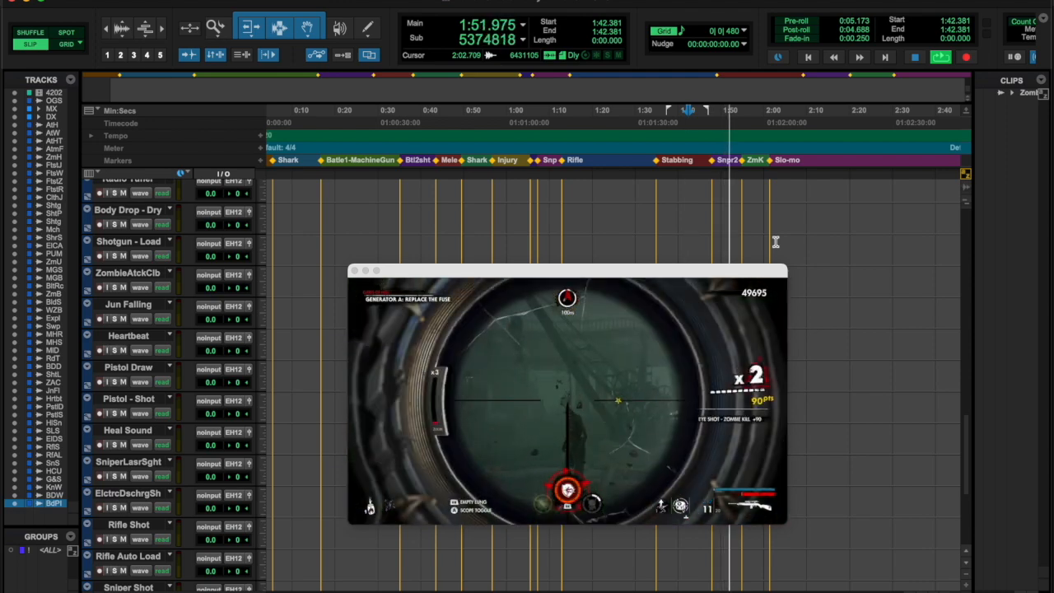
key("space")
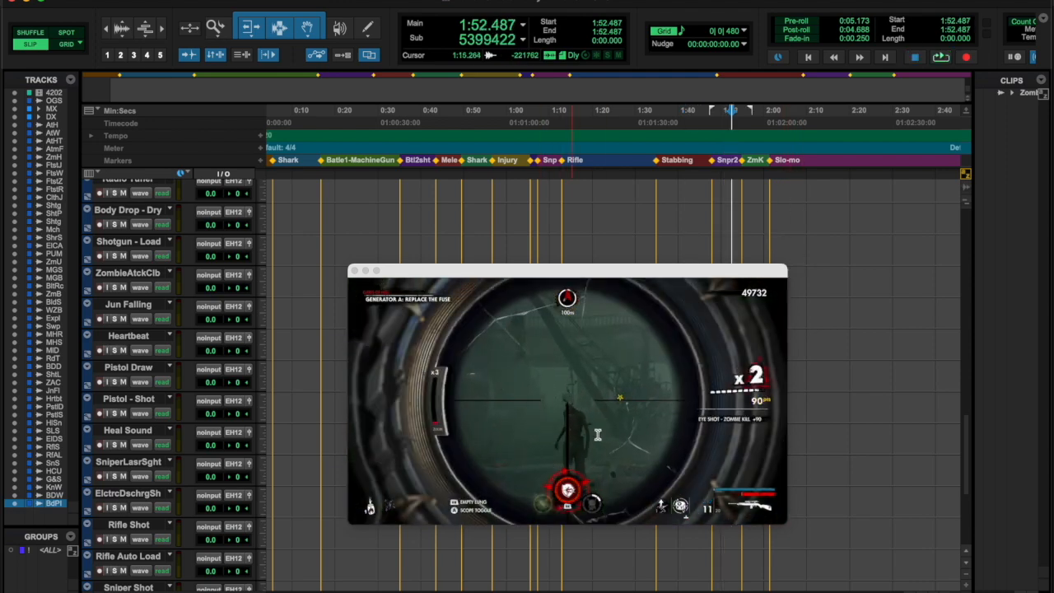
key("super+shift+n")
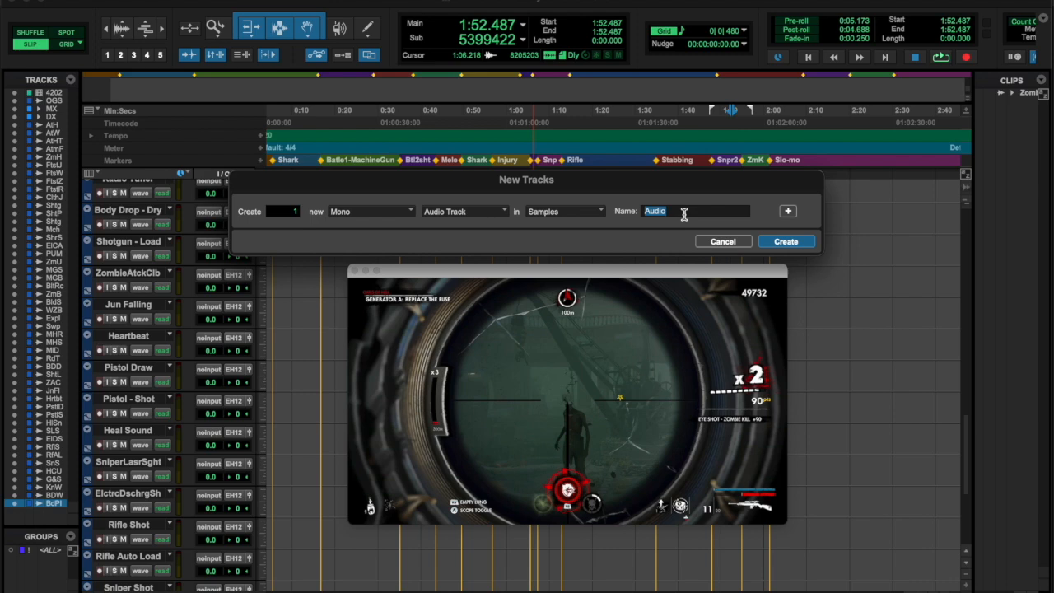
type("Head Explode MCU")
key("Return")
- Preview the sniper section up to about 1:56 and create a mono audio track named "Scope Zoom"
key("space")
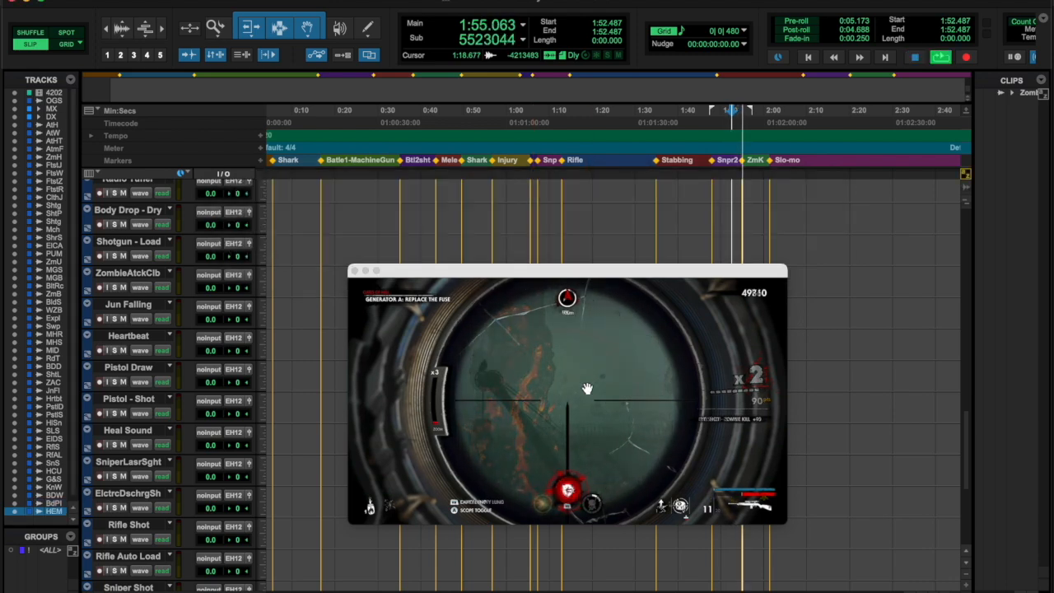
key("space")
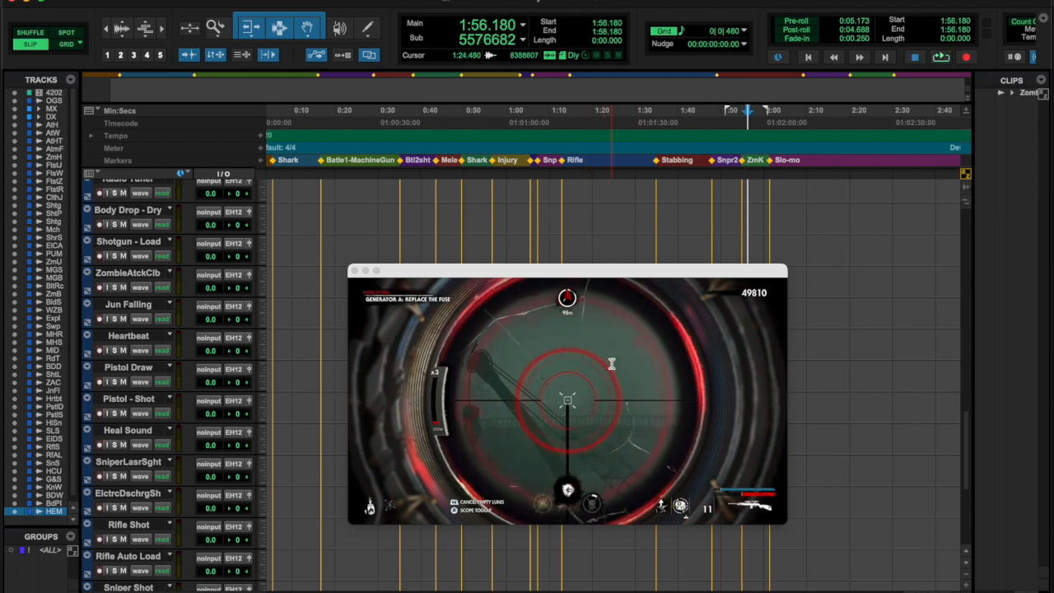
key("super+shift+n")
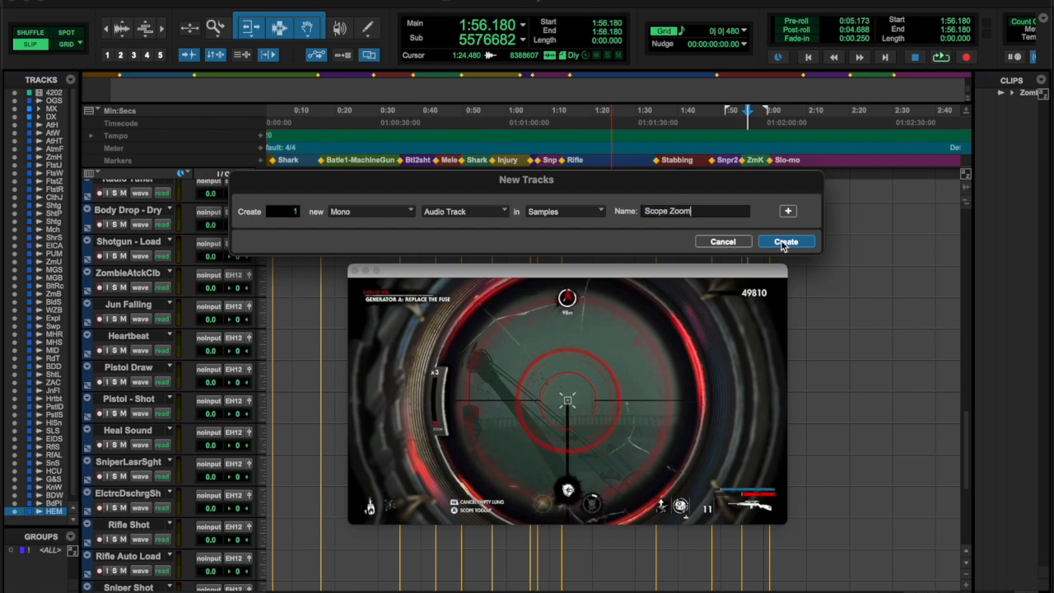
left_click(785, 242)
- Preview the clip up to the slow-motion shot at about 2:02 and create a mono audio track named "Lock On Target"
key("space")
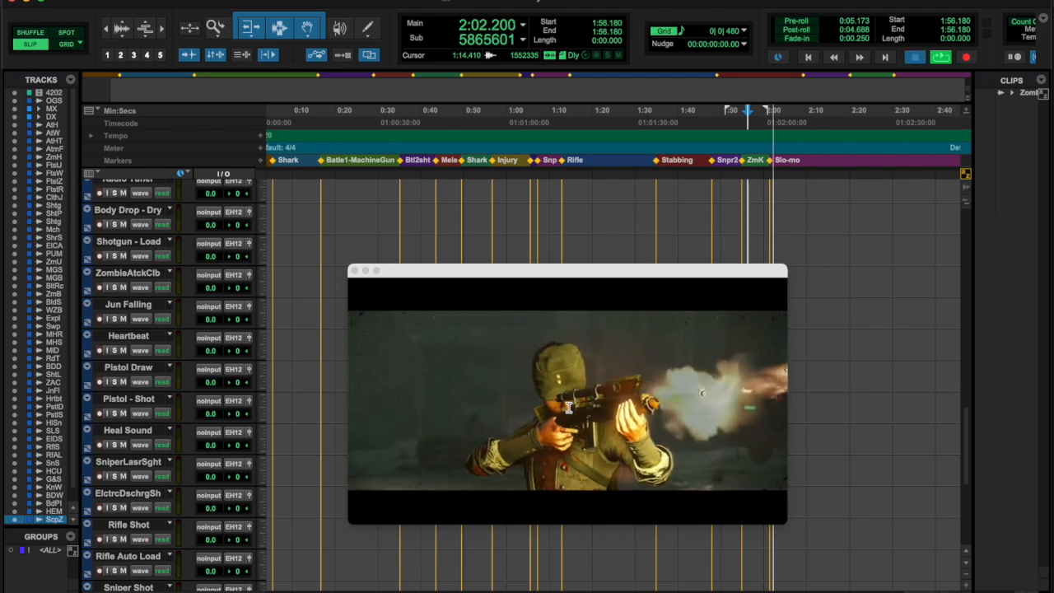
key("space")
key("super+shift+n")
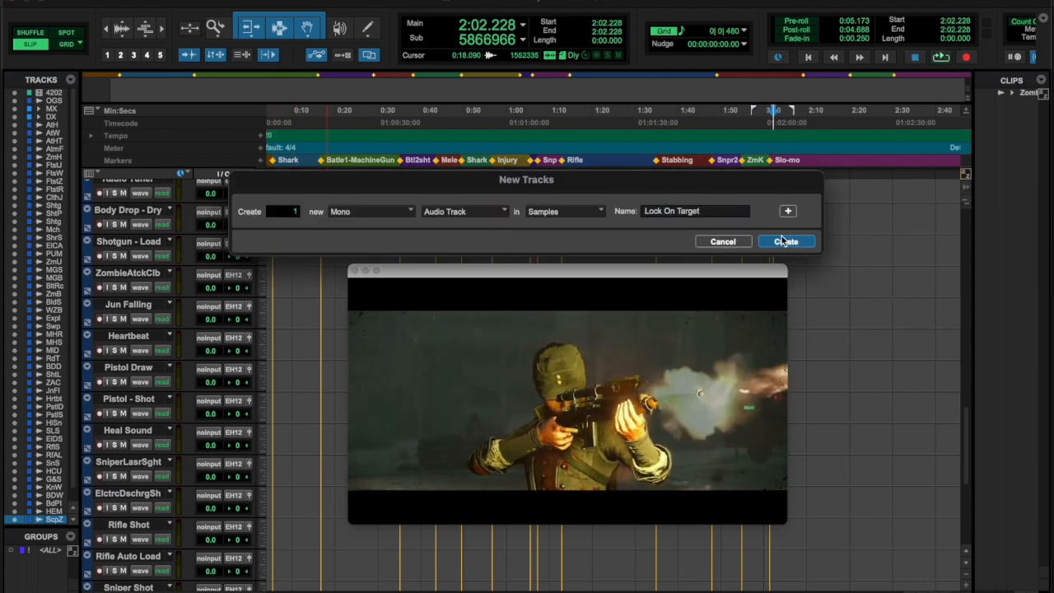
key("Return")
- Preview the bullet flight up to about 2:04 and create a mono audio track named "Slo-mo Bullet"
key("space")
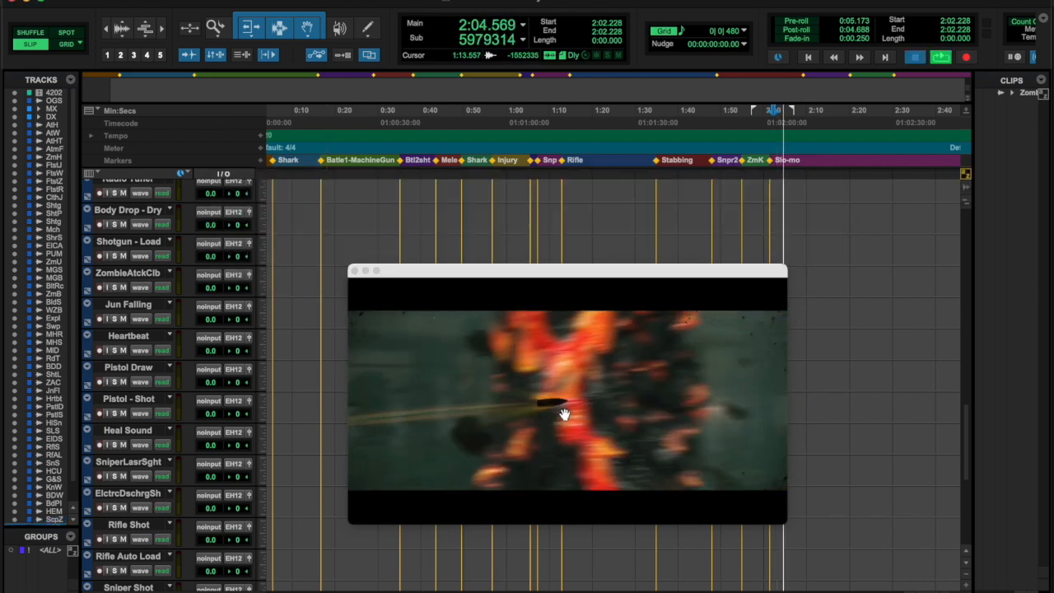
key("space")
key("super+shift+n")
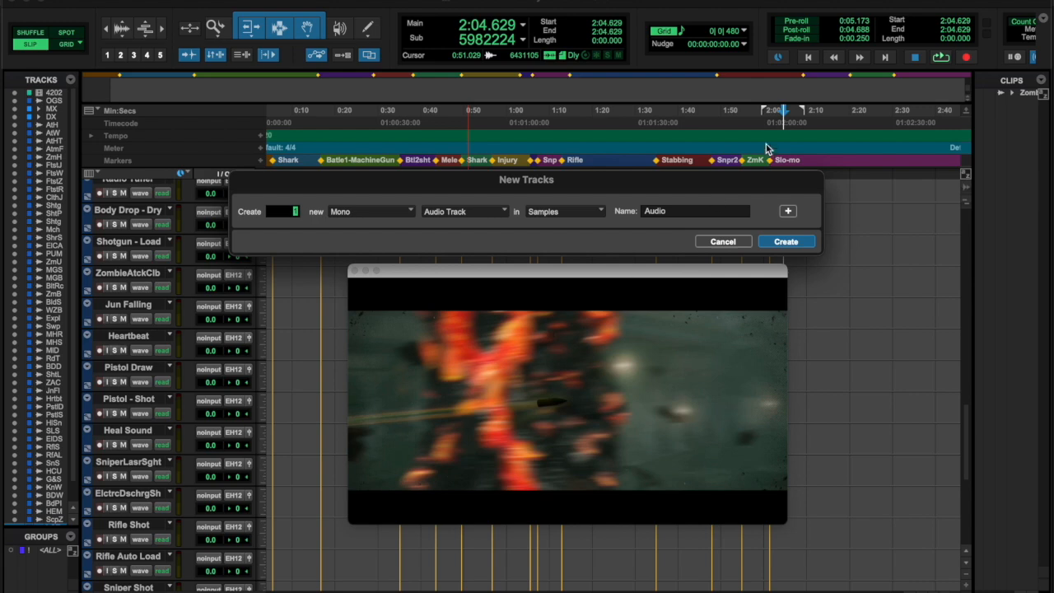
key("Return")
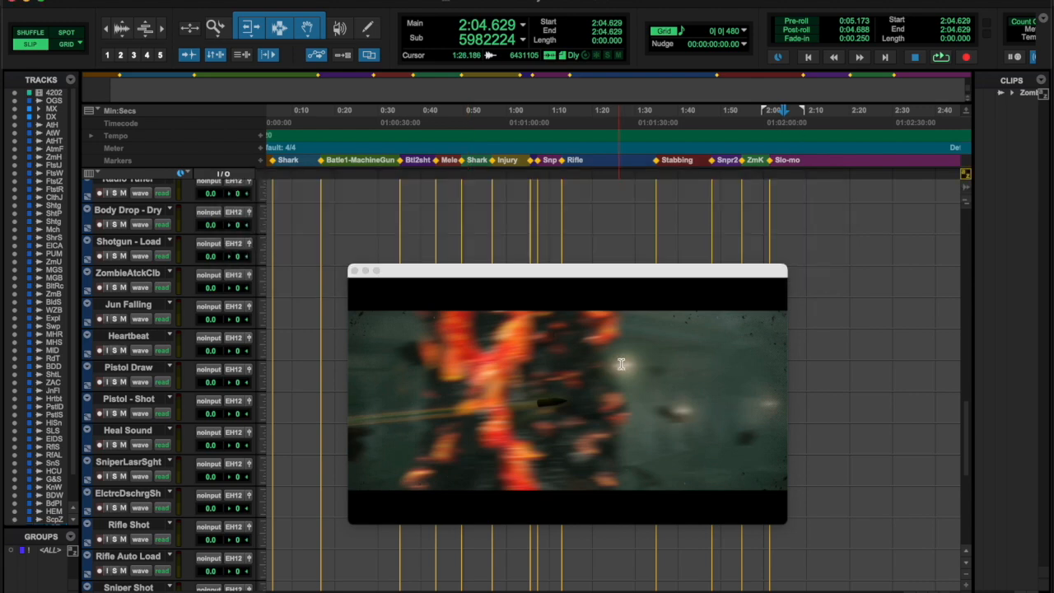
- Preview up to about 2:08, create a mono audio track named "Slo-mo bullet impact", and play the clip to its end
key("space")
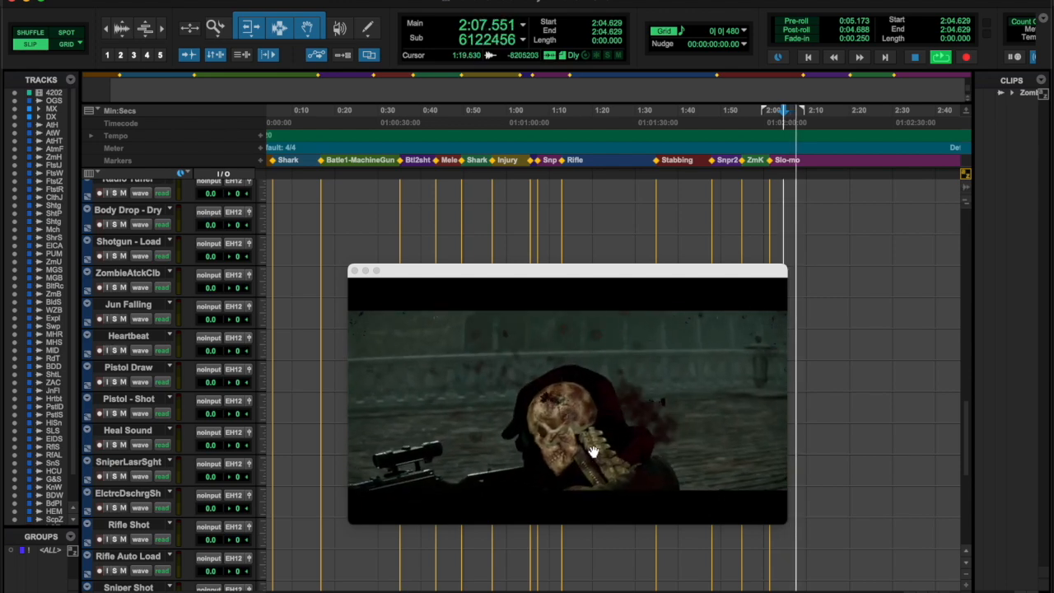
key("space")
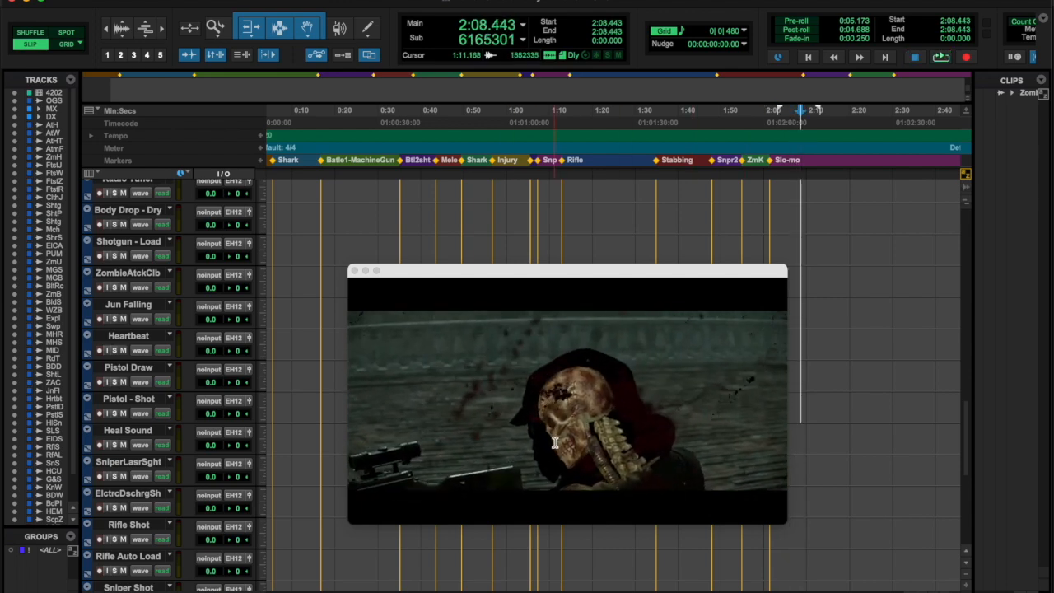
key("super+shift+n")
double_click(688, 212)
type("Slo-mo bullet impact")
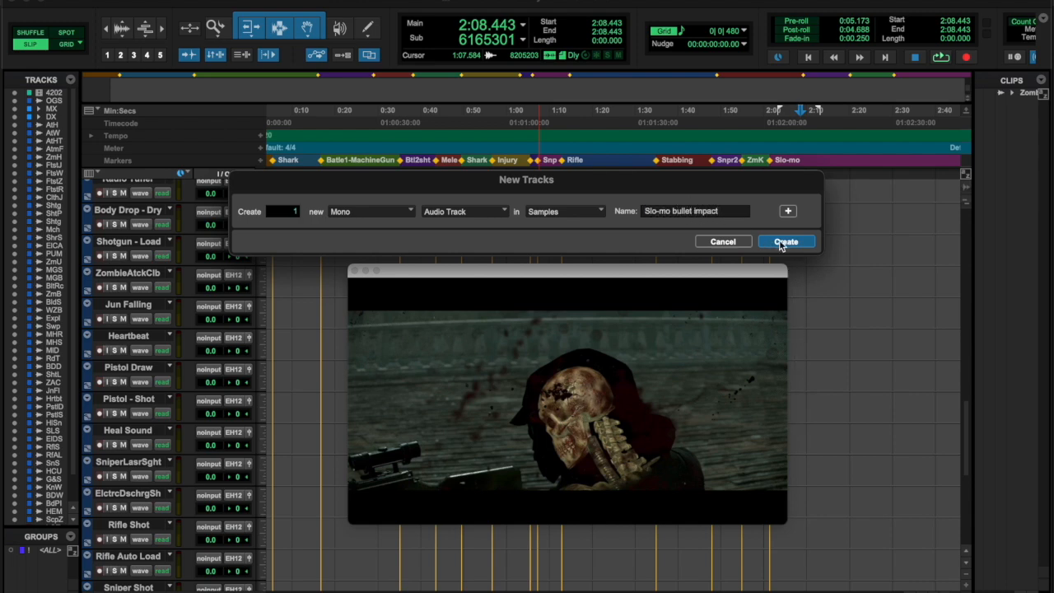
left_click(781, 243)
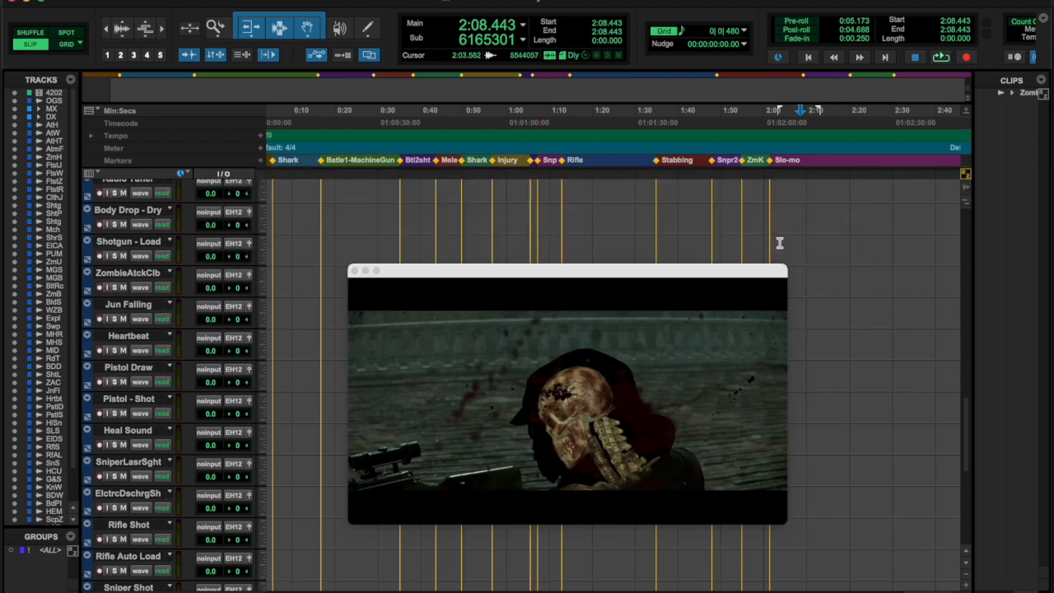
key("space")
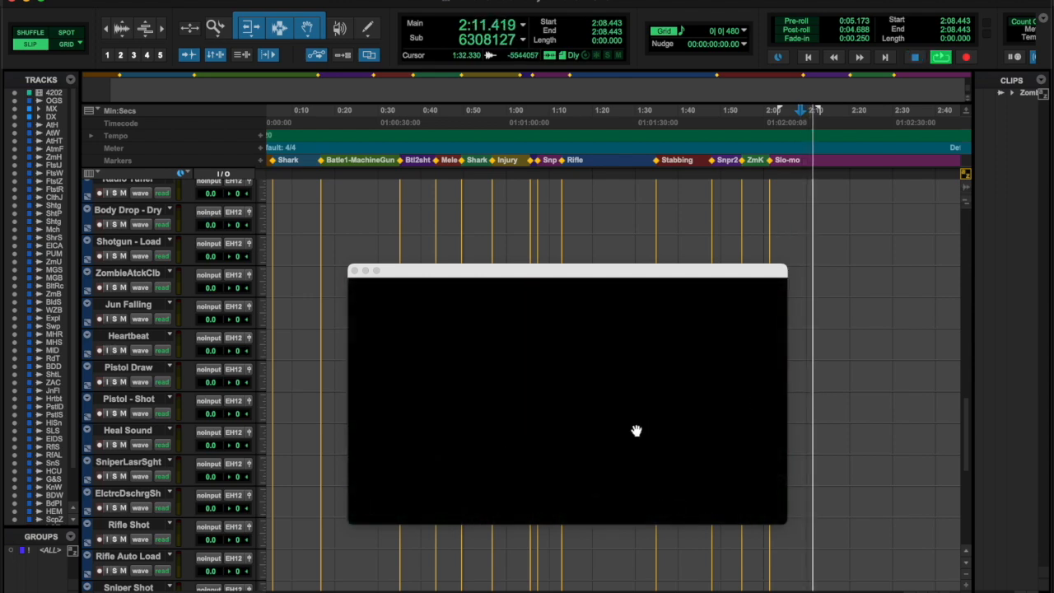
key("space")
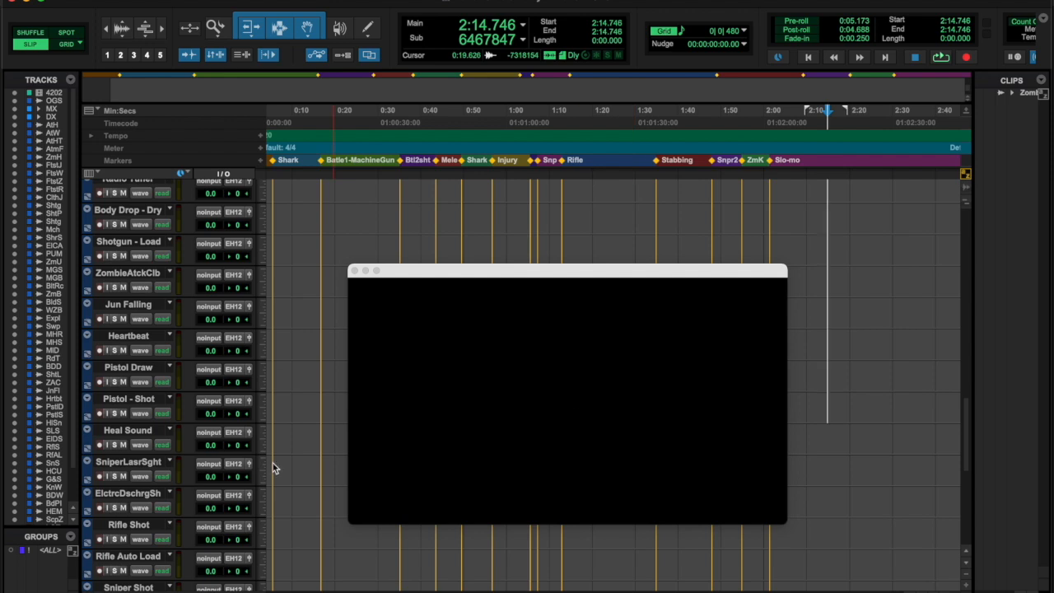
- Move all tracks from Atmos-Harbour through Slo-mo bullet impact into a new stereo routing folder named "FX", with the tracks routed to it
scroll(99, 373, "down", 10)
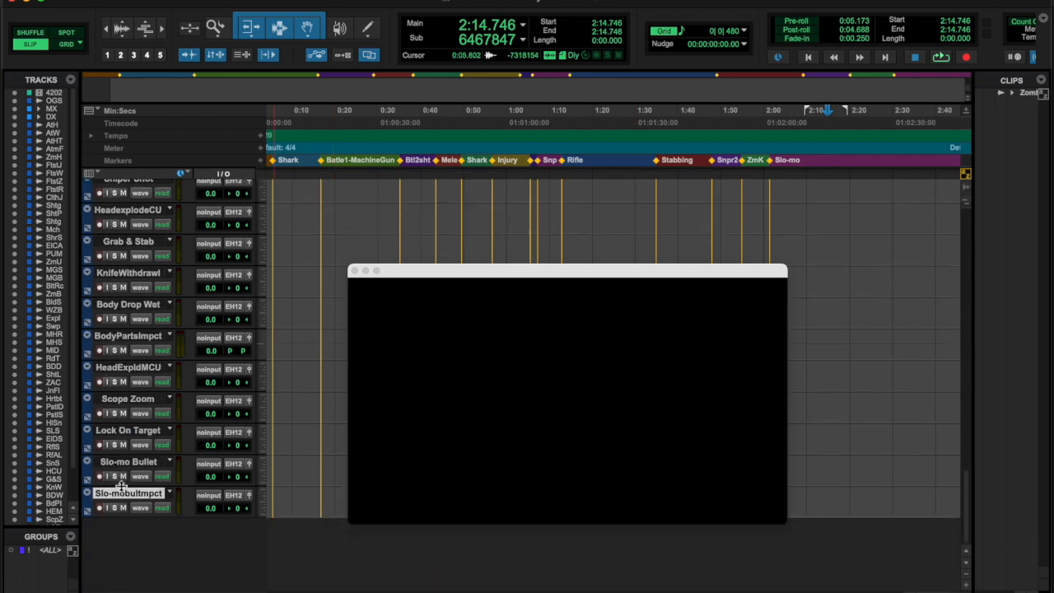
scroll(123, 498, "up", 15)
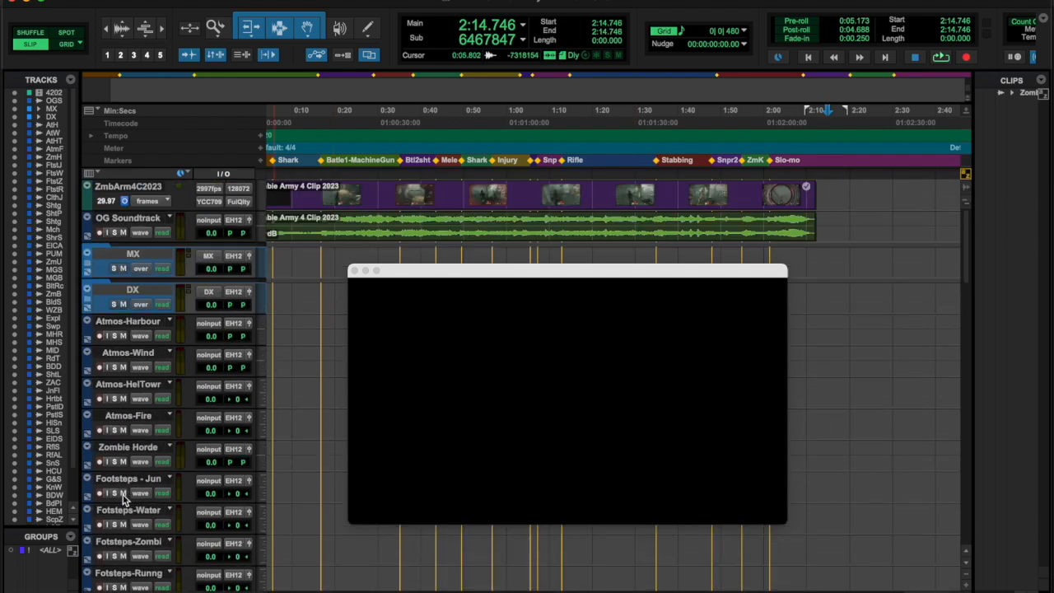
left_click(123, 323, "shift")
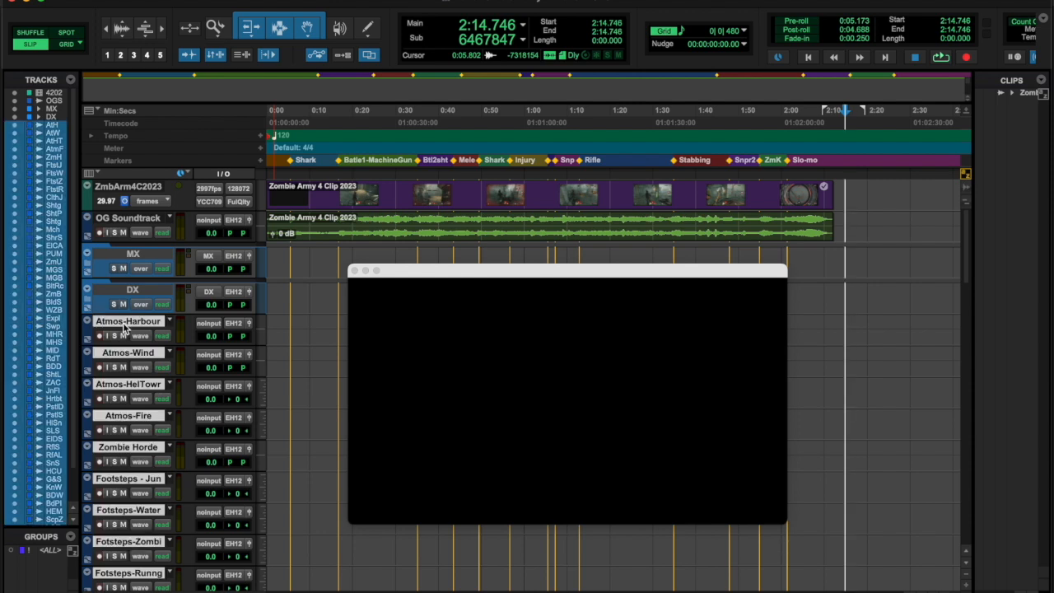
right_click(124, 321)
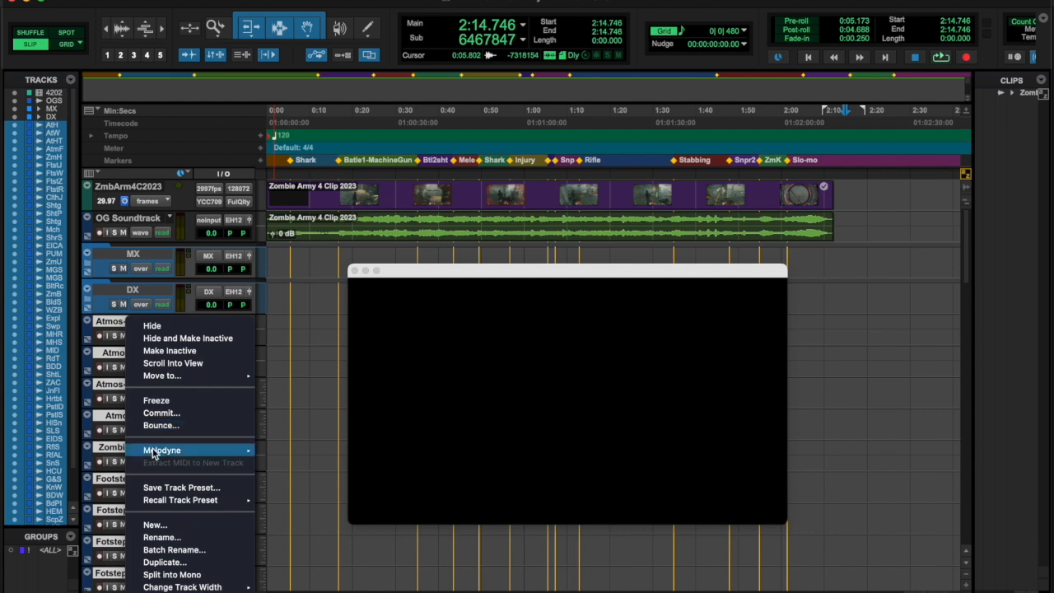
mouse_move(157, 376)
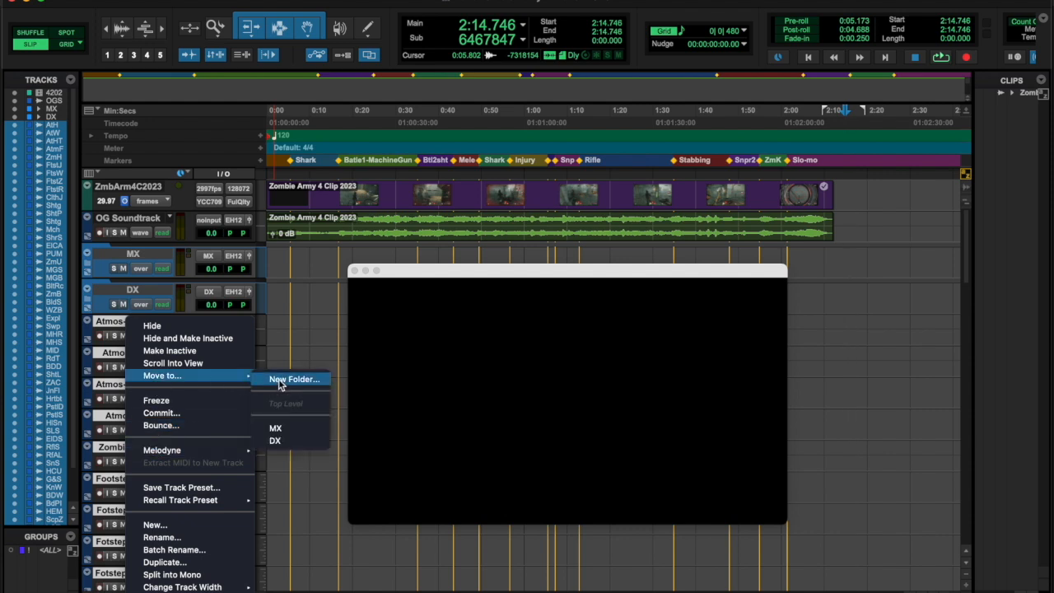
left_click(278, 381)
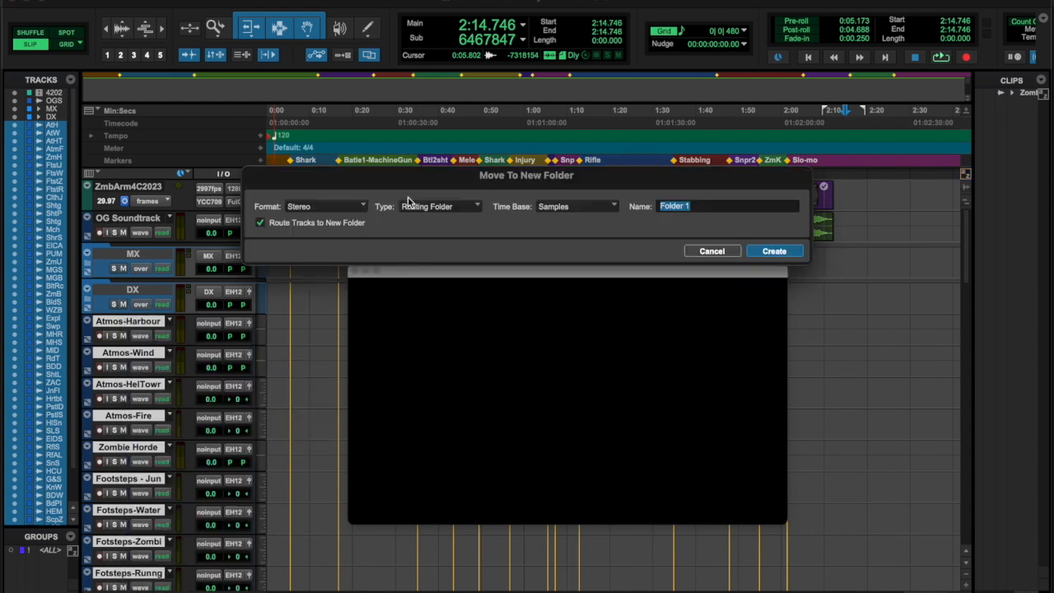
type("FX")
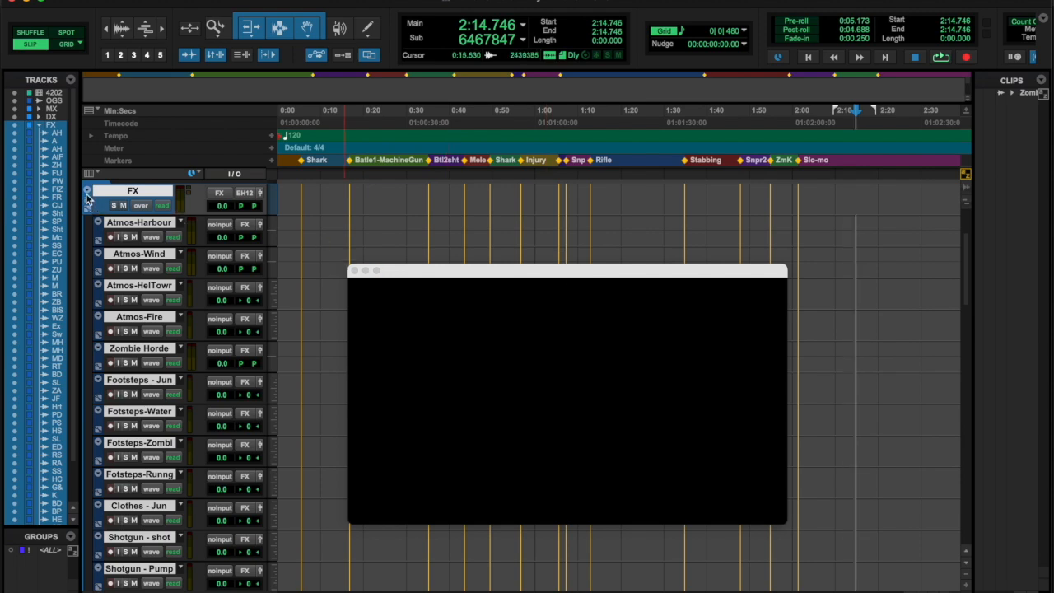
- Show the mixer, look over the channels routed to FX, and collapse the FX folder
key("super+equal")
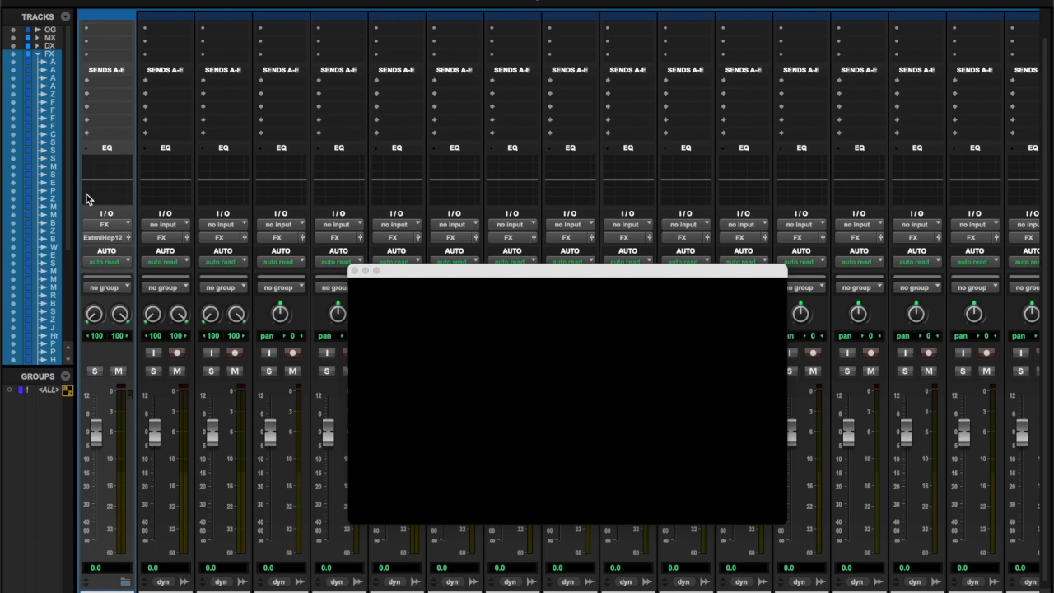
scroll(301, 449, "right", 5)
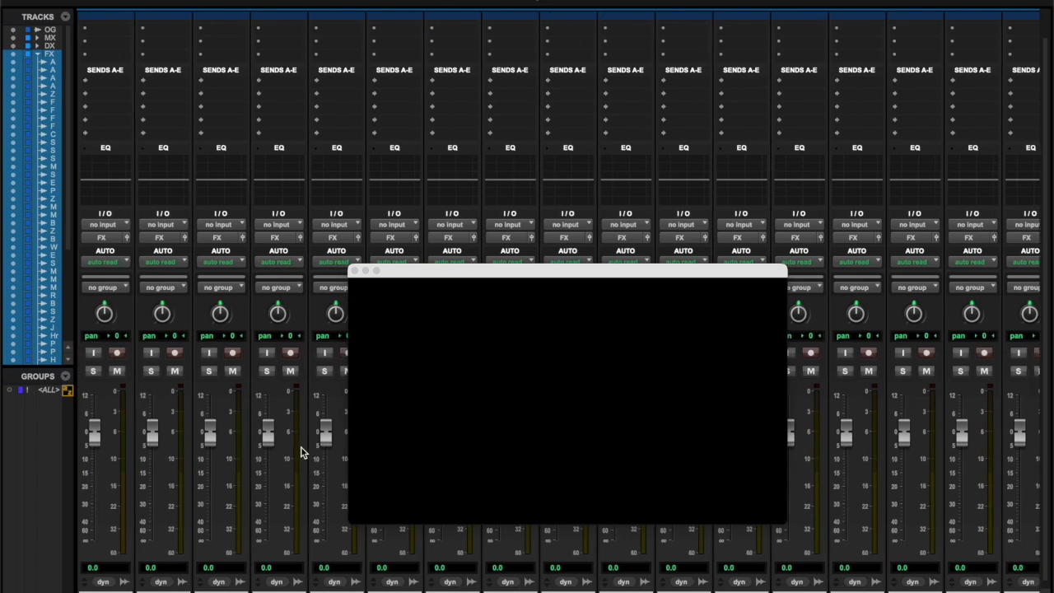
scroll(301, 452, "right", 8)
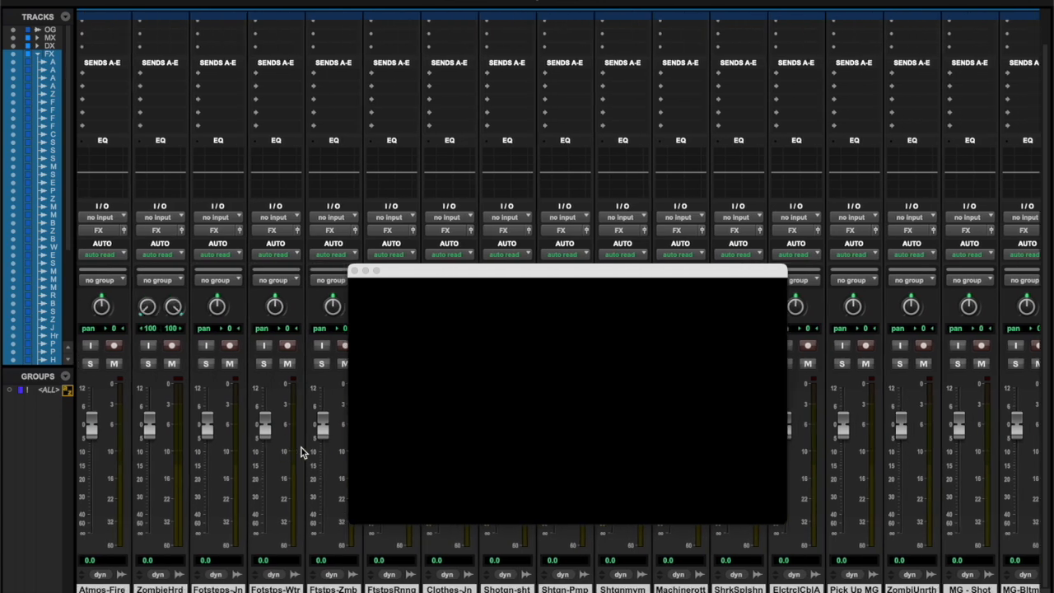
scroll(301, 451, "left", 7)
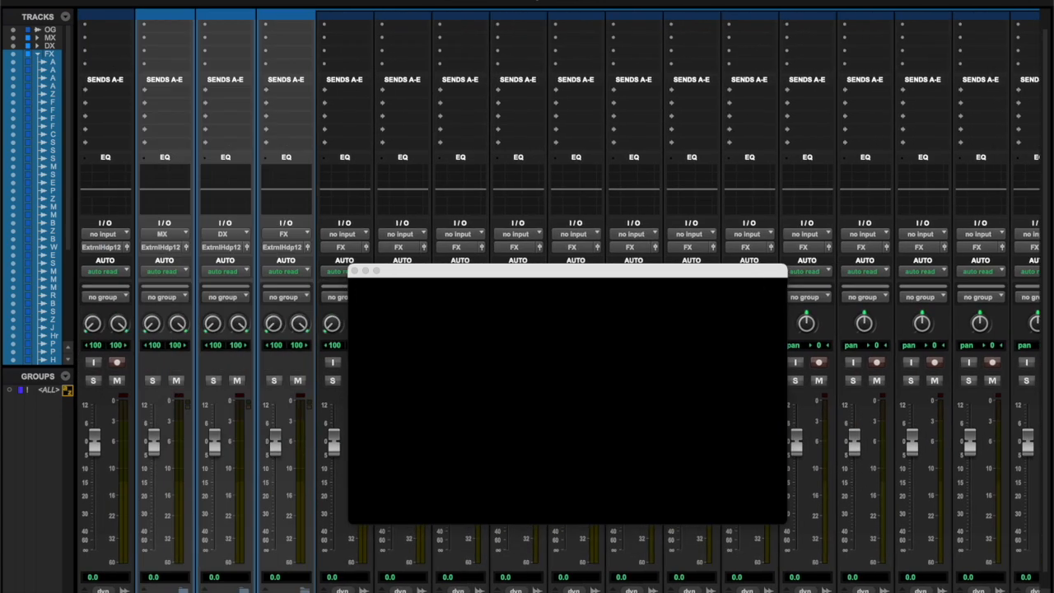
scroll(563, 312, "down", 1)
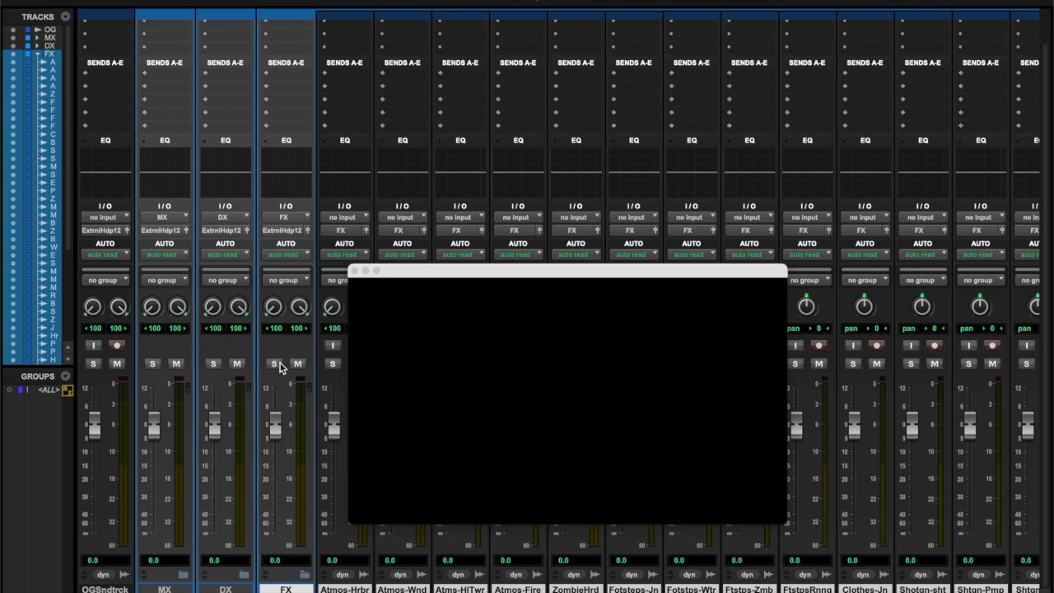
left_click(305, 575)
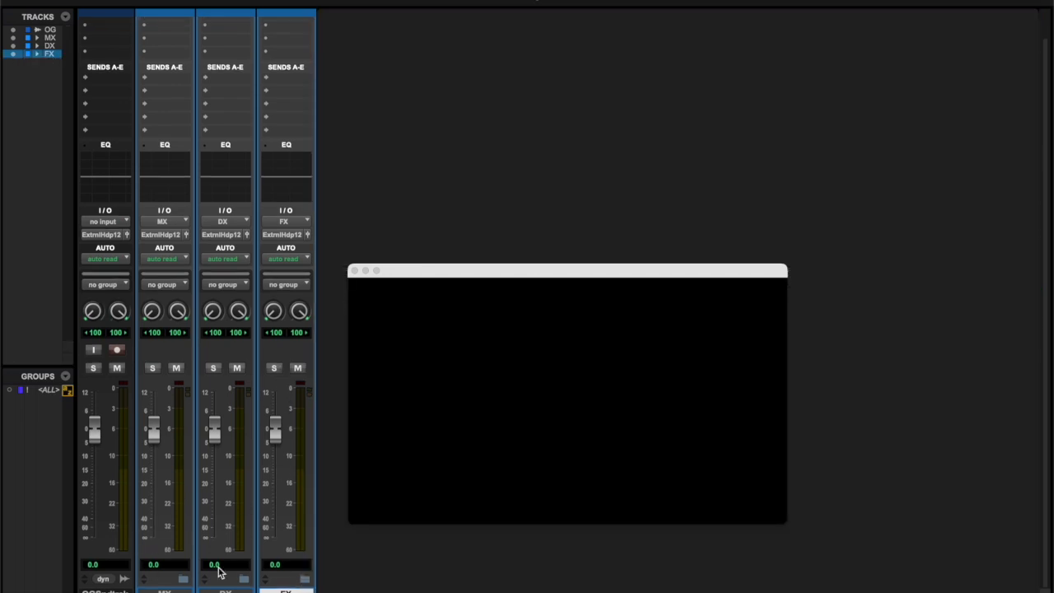
- Switch from the mixer to the Edit window and move the video window below the FX folder track
key("super+equal")
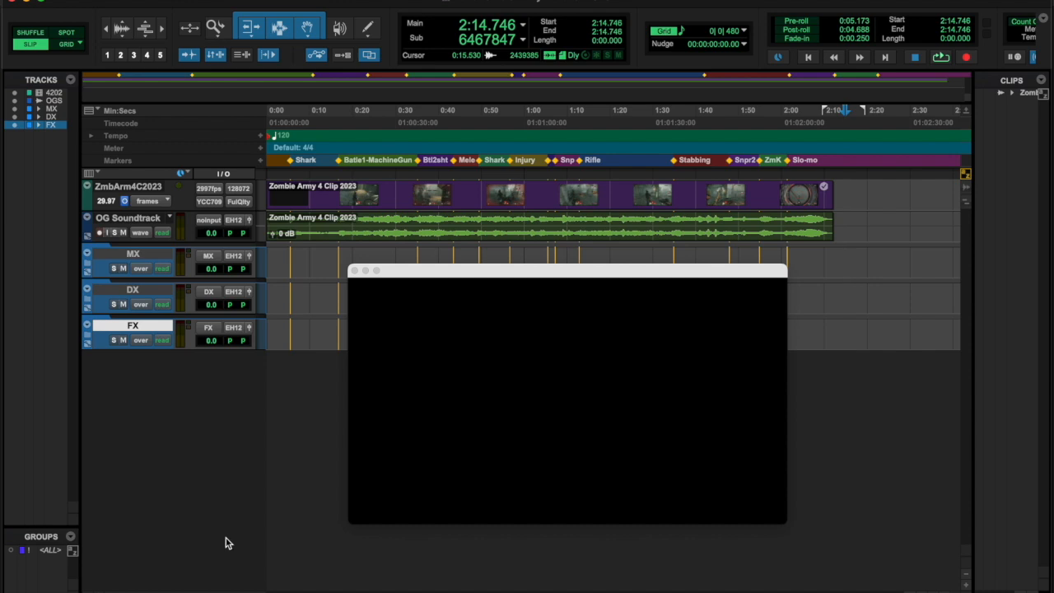
left_click_drag(449, 275, 452, 367)
left_click(297, 408)
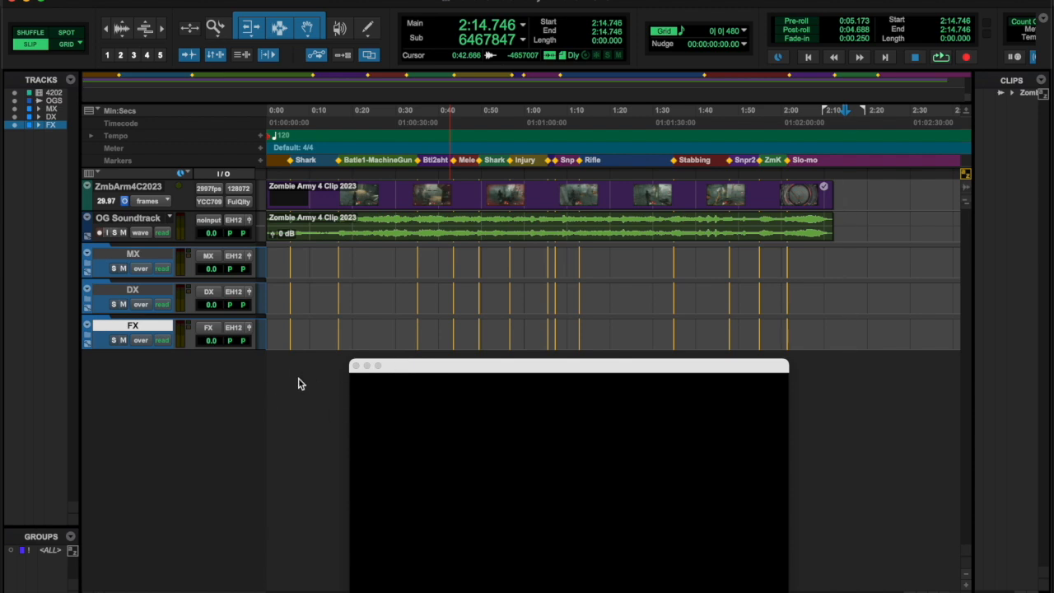
- Return the playhead to the start of the session and save the session
key("Return")
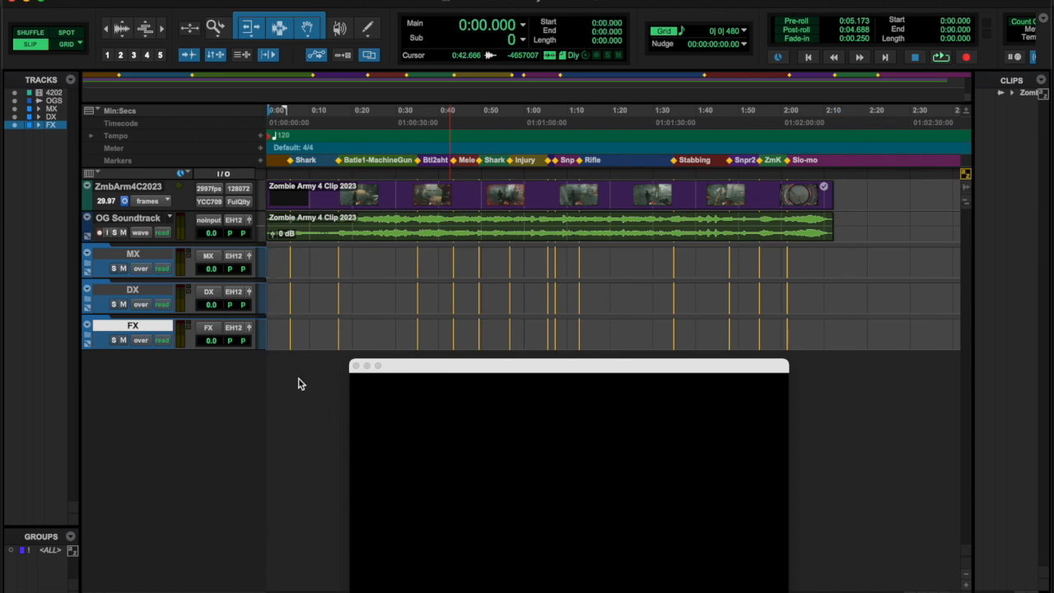
left_click(111, 1)
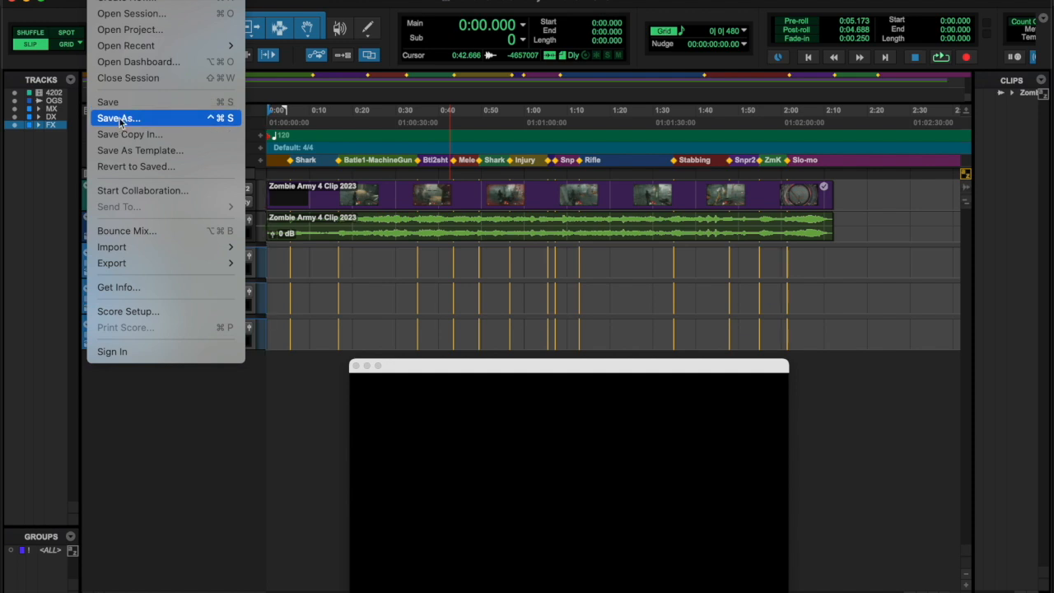
left_click(111, 102)
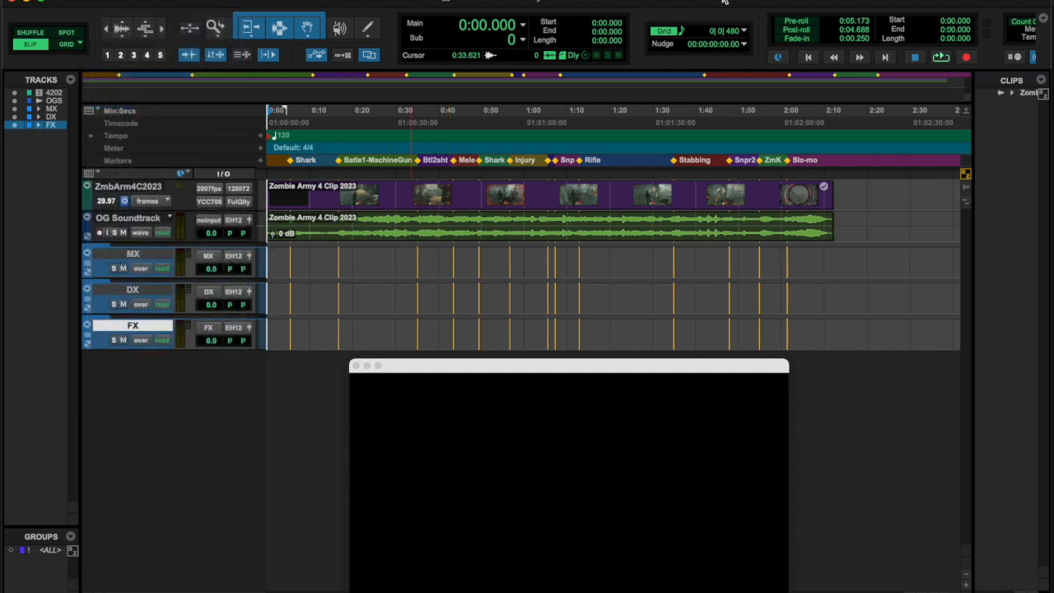
- Switch to Finder, open the "Zombie Army 4 Trailer 2023" folder, and examine its Audio Files folder and the .ptx session file
key("super+Tab")
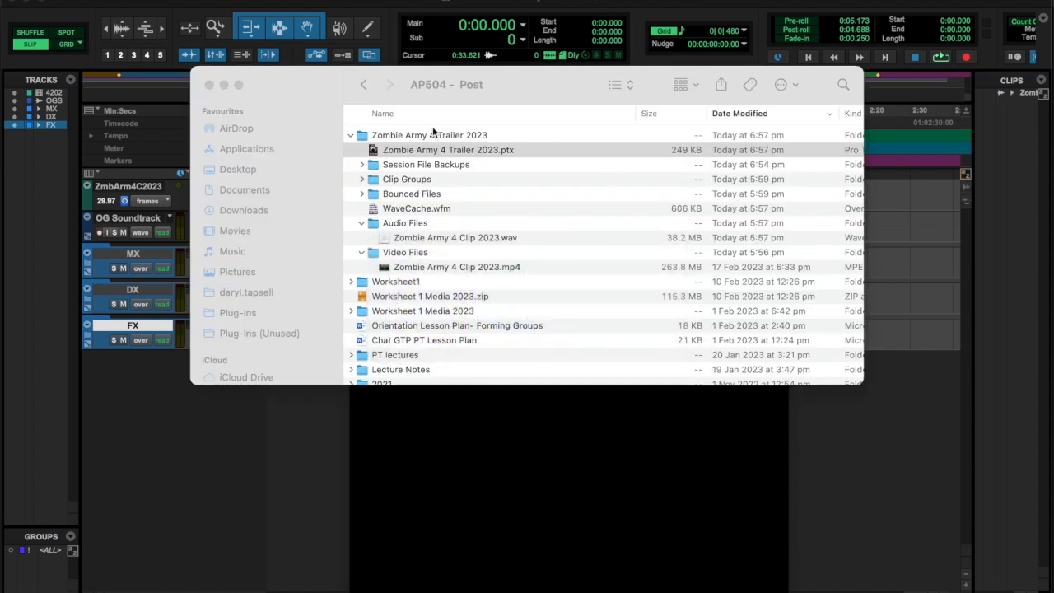
double_click(404, 140)
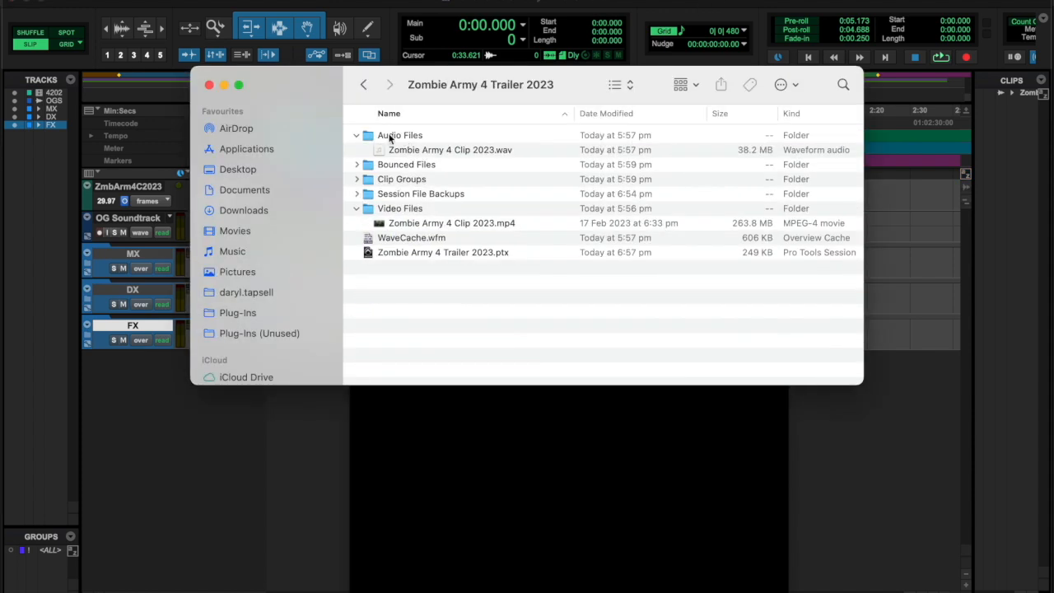
left_click(396, 137)
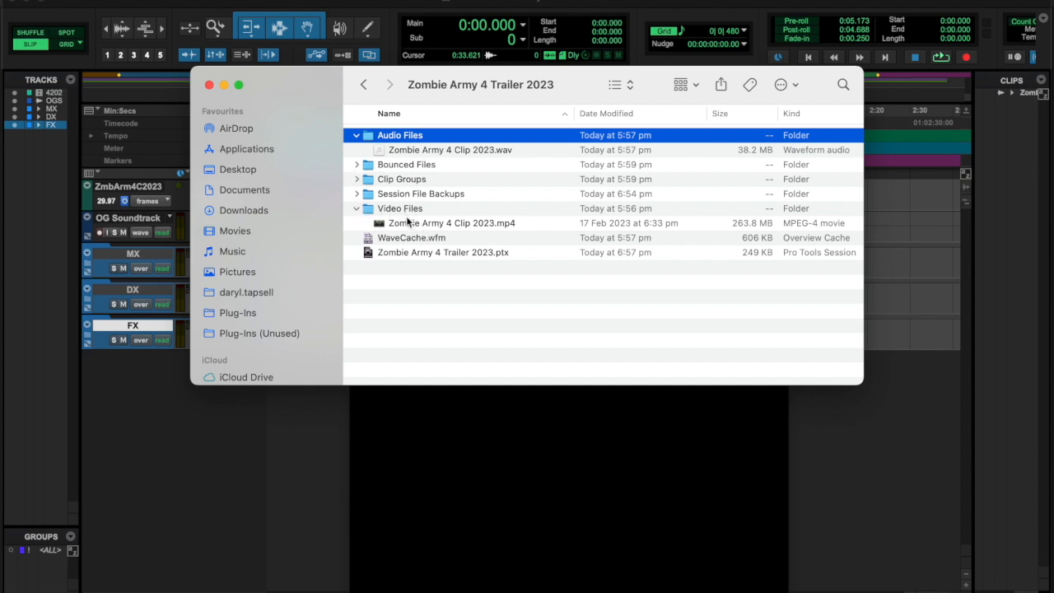
left_click(425, 252)
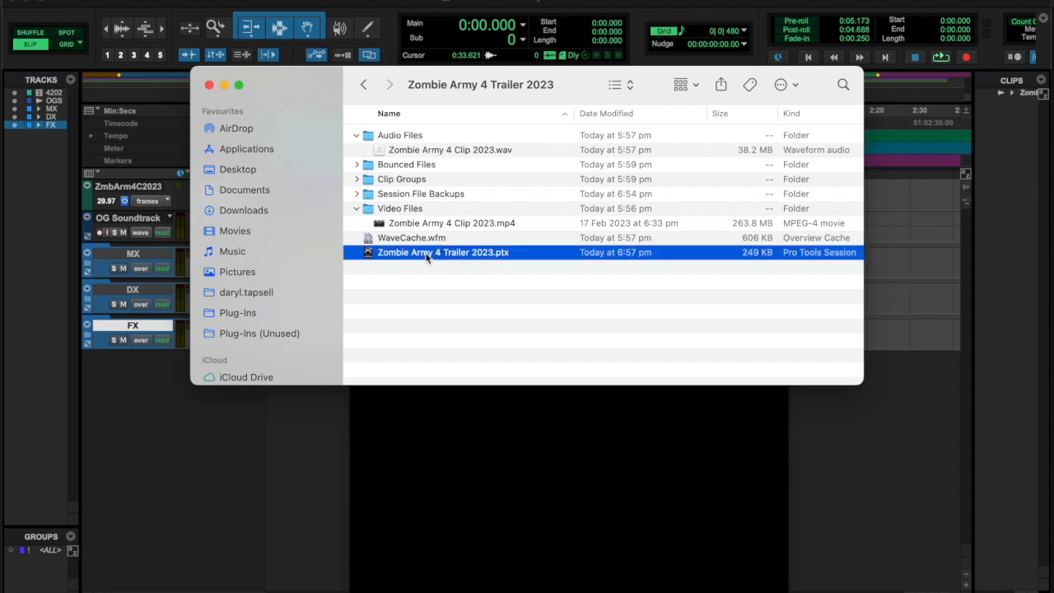
- Expand Session File Backups, look through the backup sessions and their modification times, and collapse the folder again
left_click(357, 194)
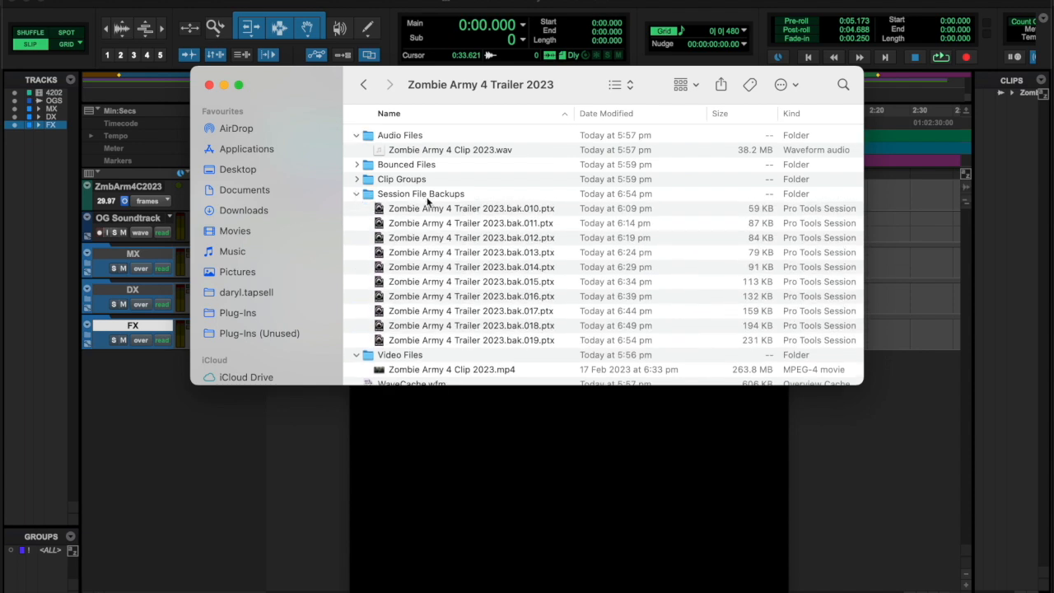
left_click(521, 211)
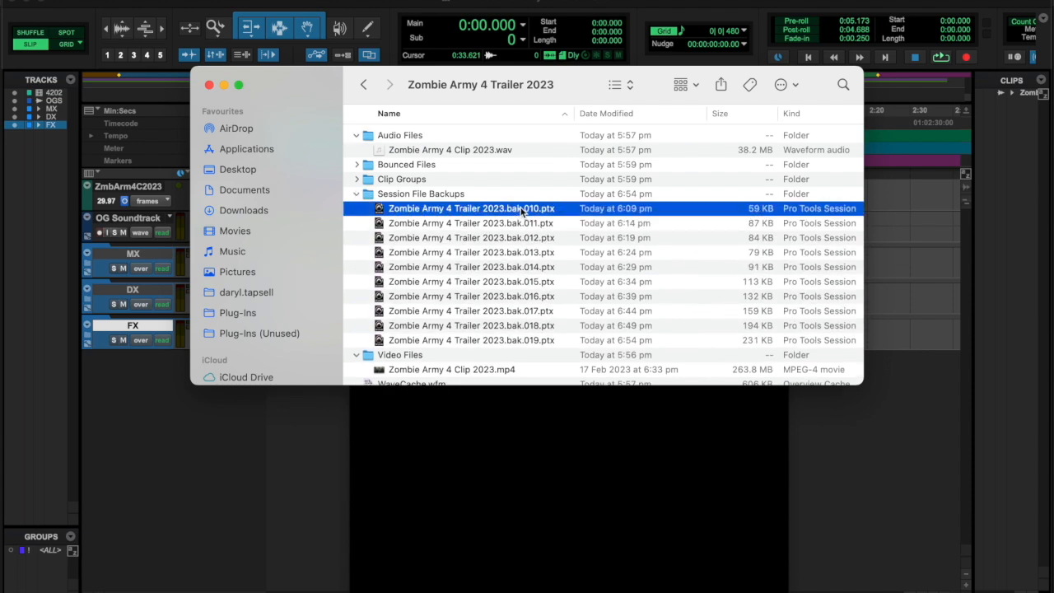
left_click(632, 228)
left_click(632, 238)
left_click(634, 254)
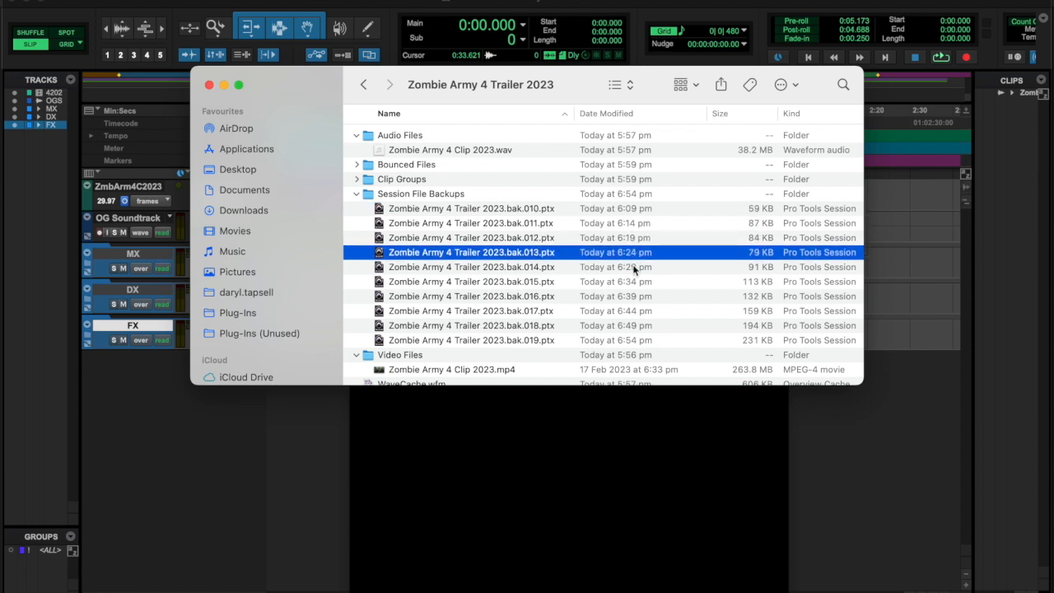
left_click(634, 266)
left_click(633, 282)
left_click(633, 310)
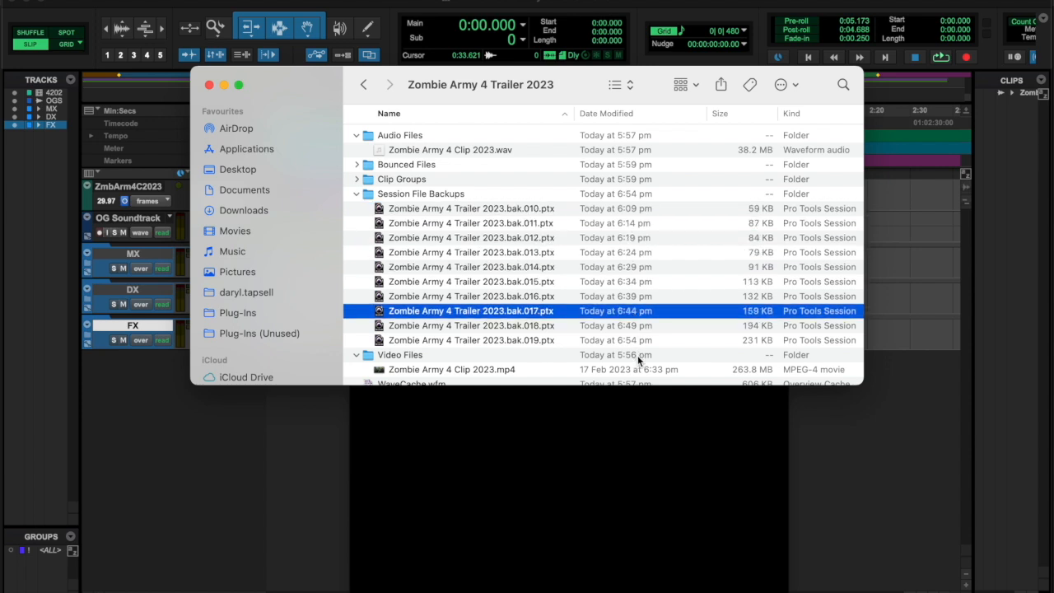
left_click(638, 355)
left_click(634, 340)
left_click(634, 325)
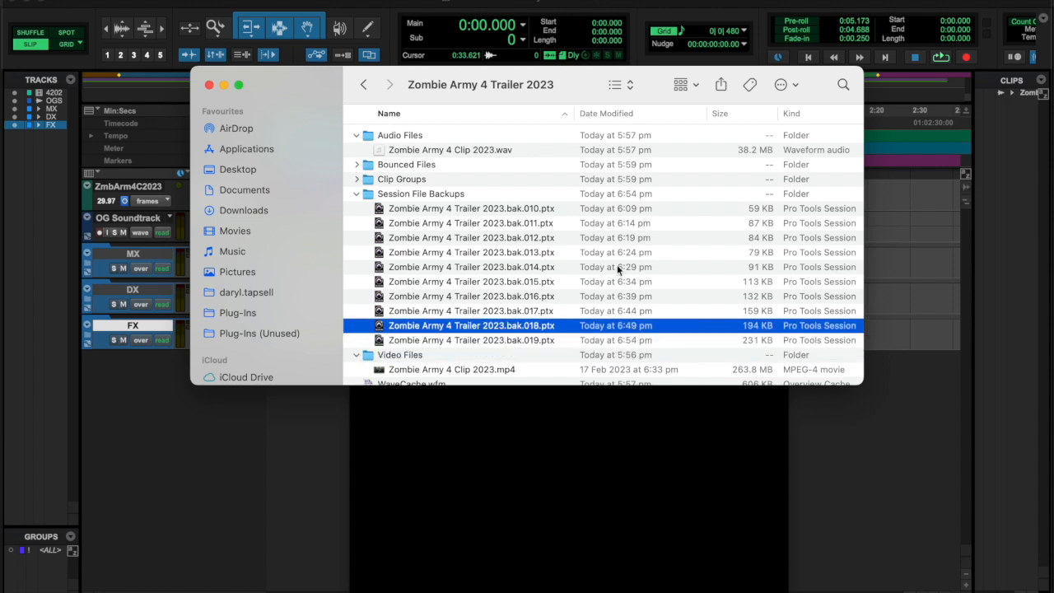
left_click(356, 195)
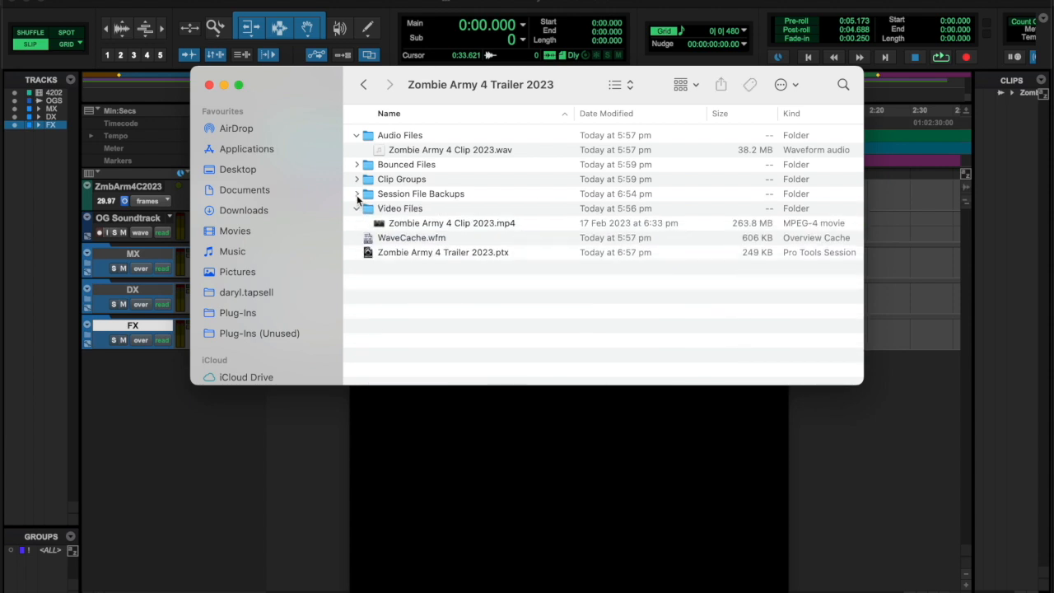
- Switch back to Pro Tools, check that the session is saved, and quit Pro Tools Studio
left_click(554, 473)
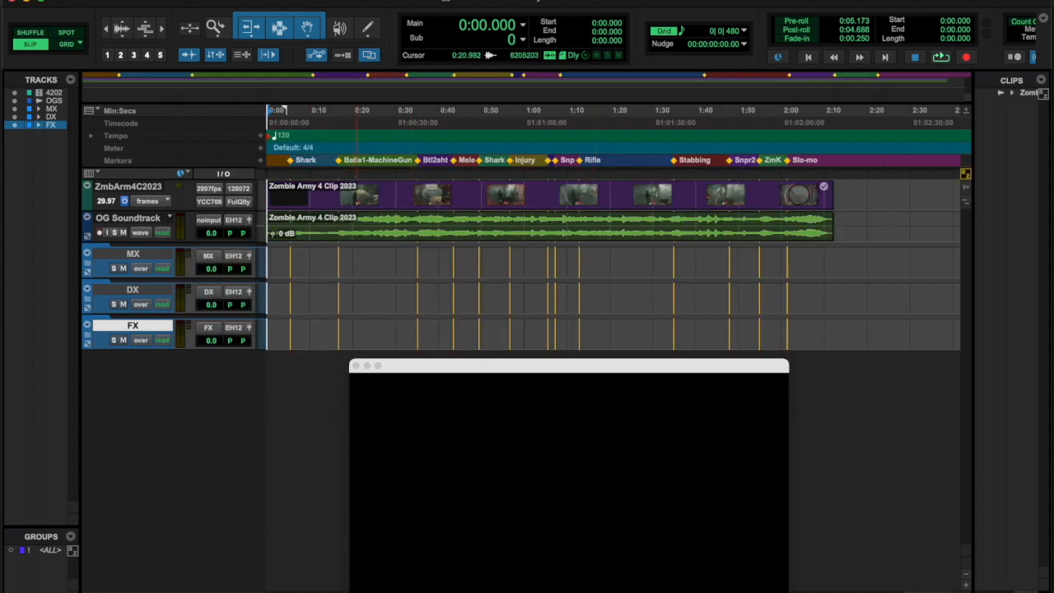
left_click(98, 1)
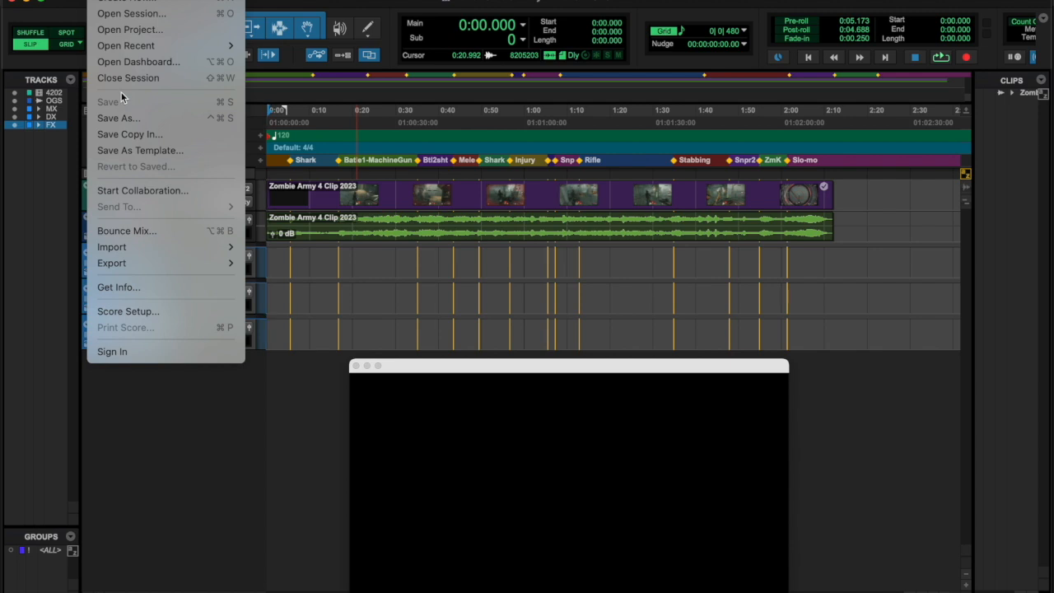
key("Escape")
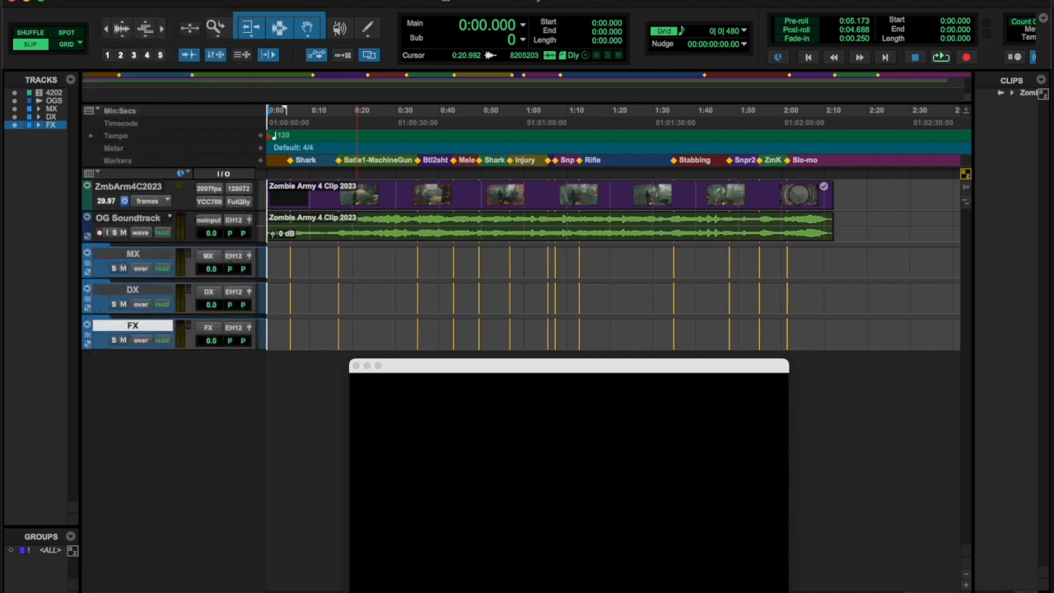
left_click(99, 1)
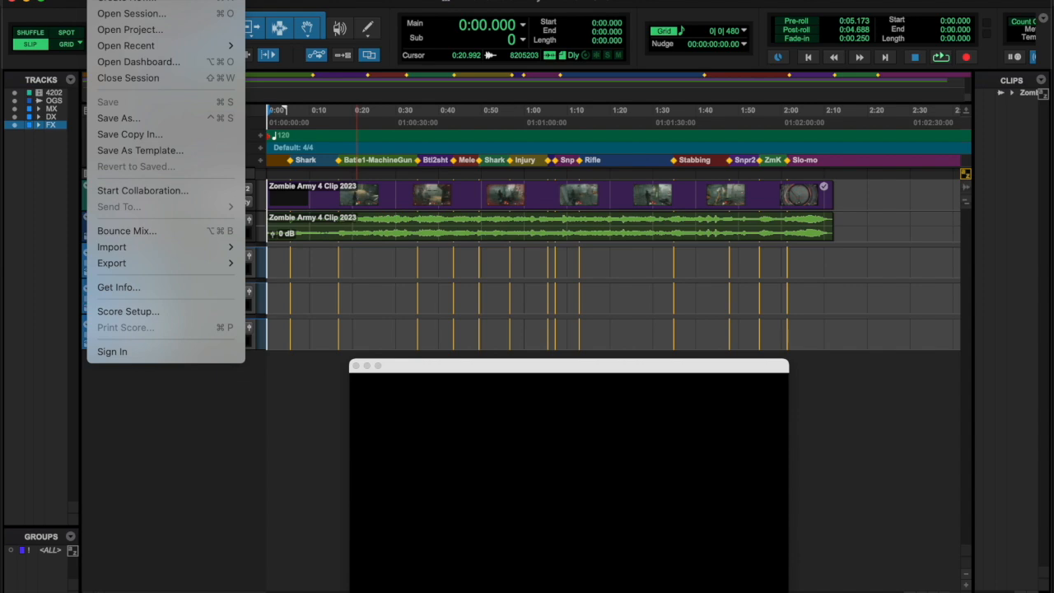
mouse_move(59, 1)
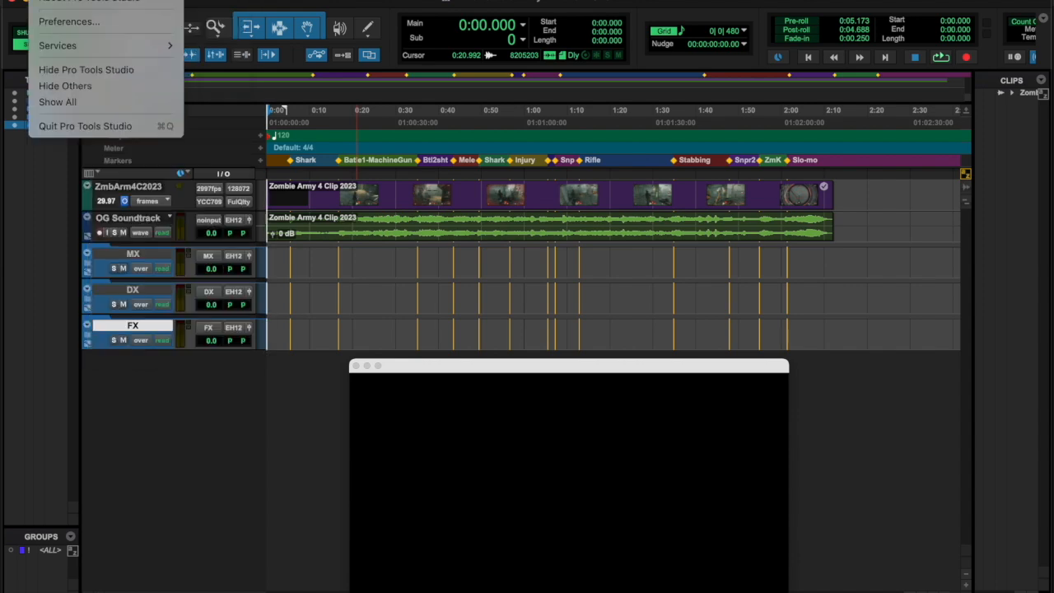
left_click(73, 128)
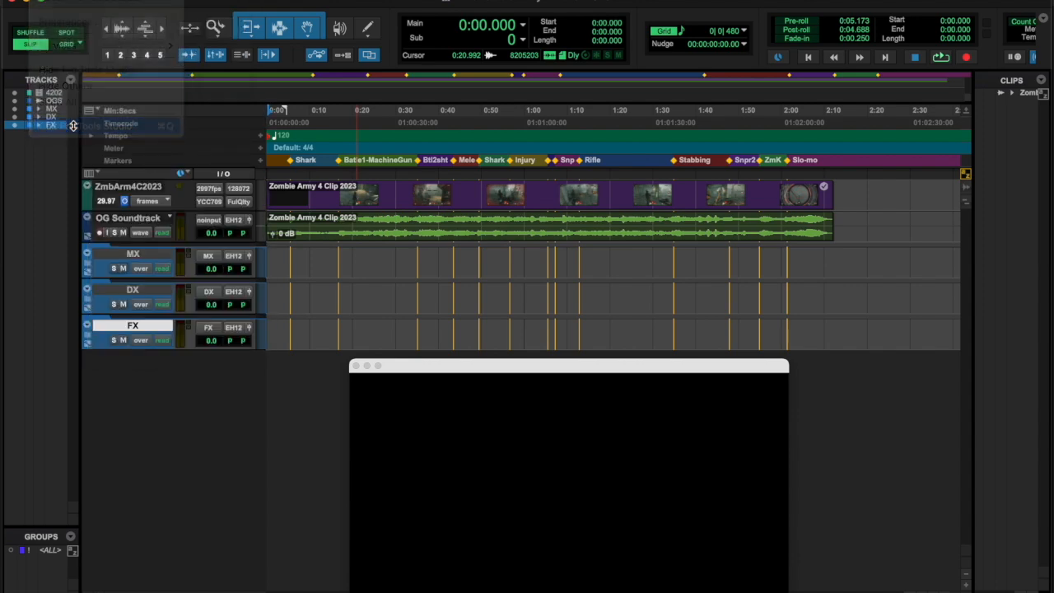